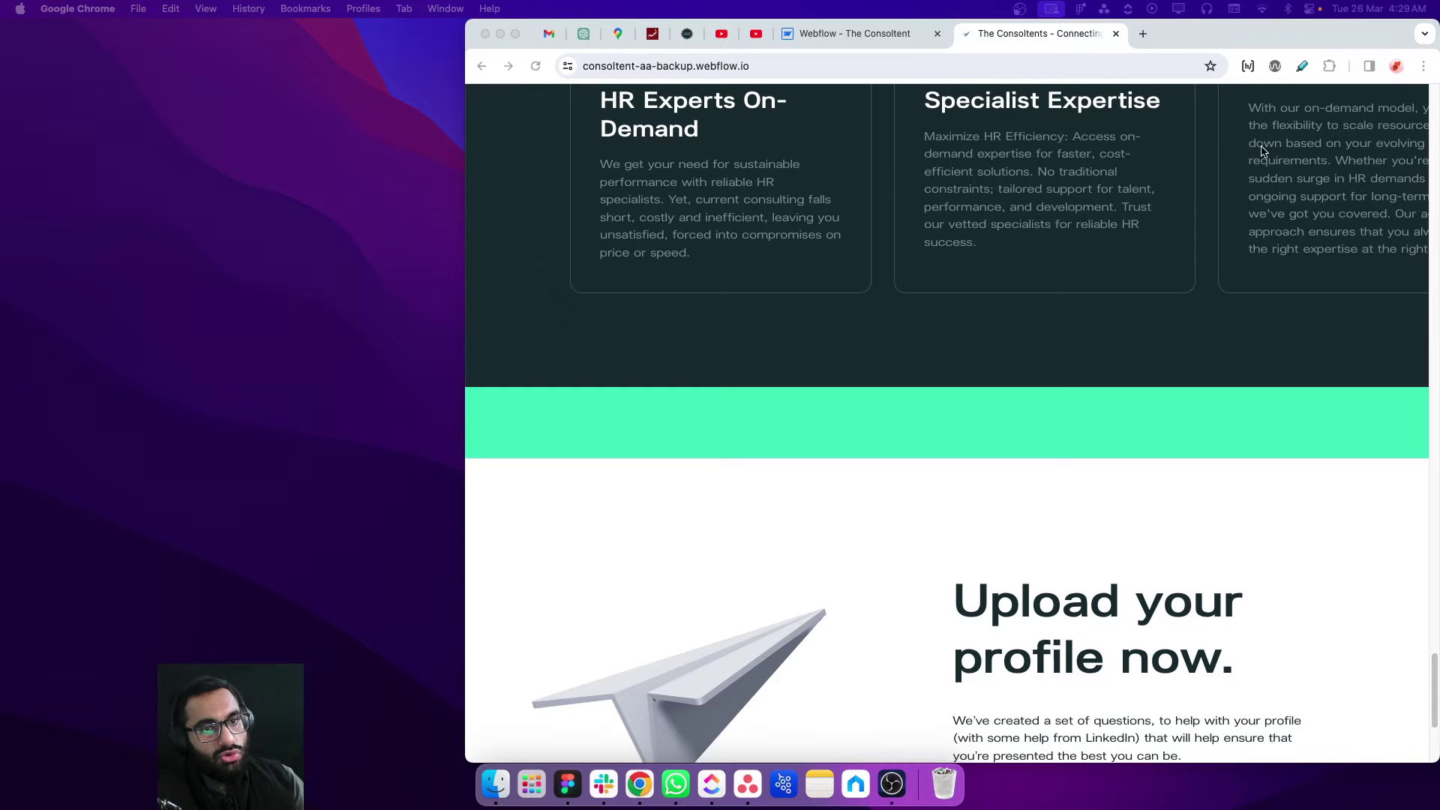
- Test the previous and next arrows of the card slider in the journey section on the published site
scroll(1107, 252, "up", 5)
scroll(1106, 253, "up", 2)
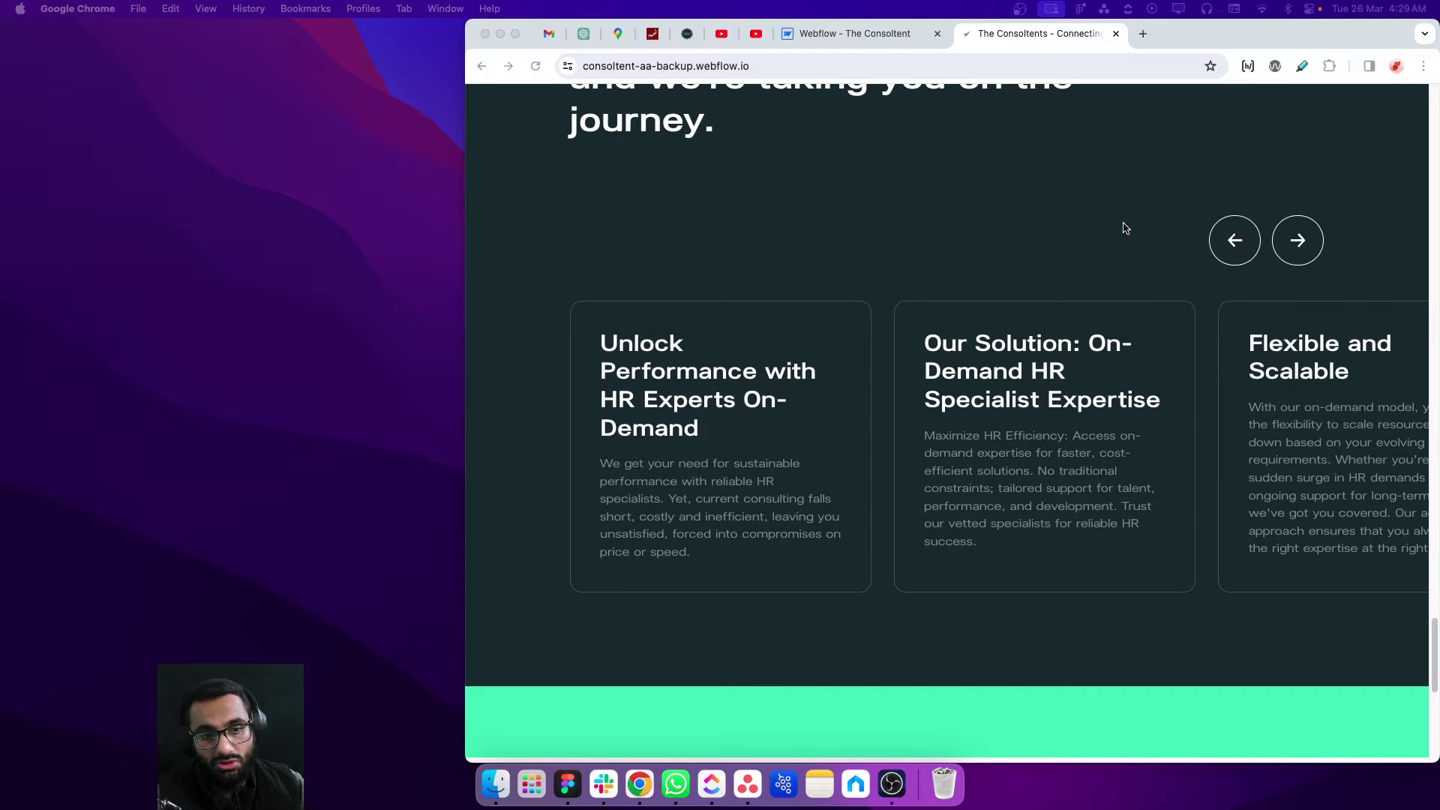
scroll(1068, 241, "up", 1)
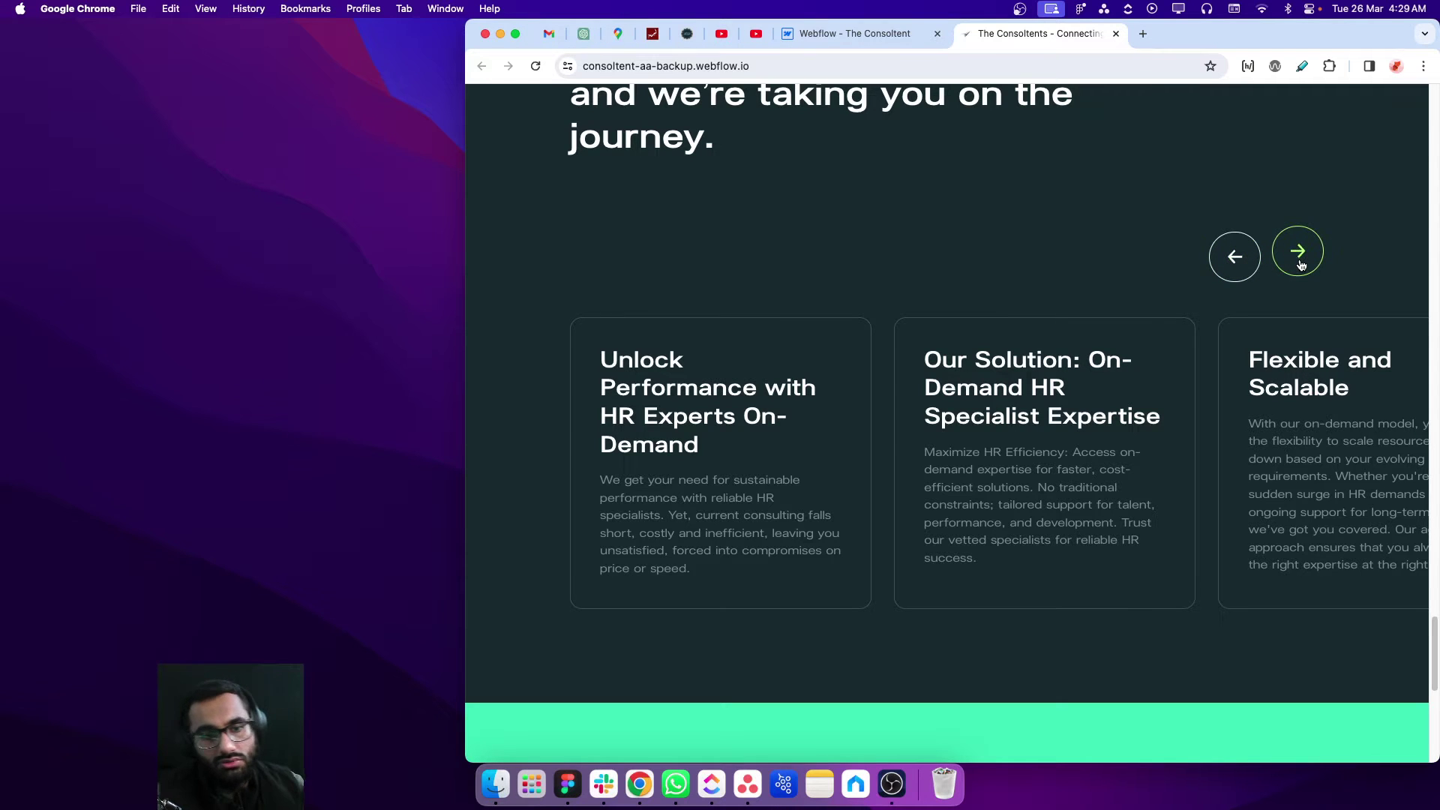
left_click(1297, 256)
left_click(1236, 258)
left_click(1295, 256)
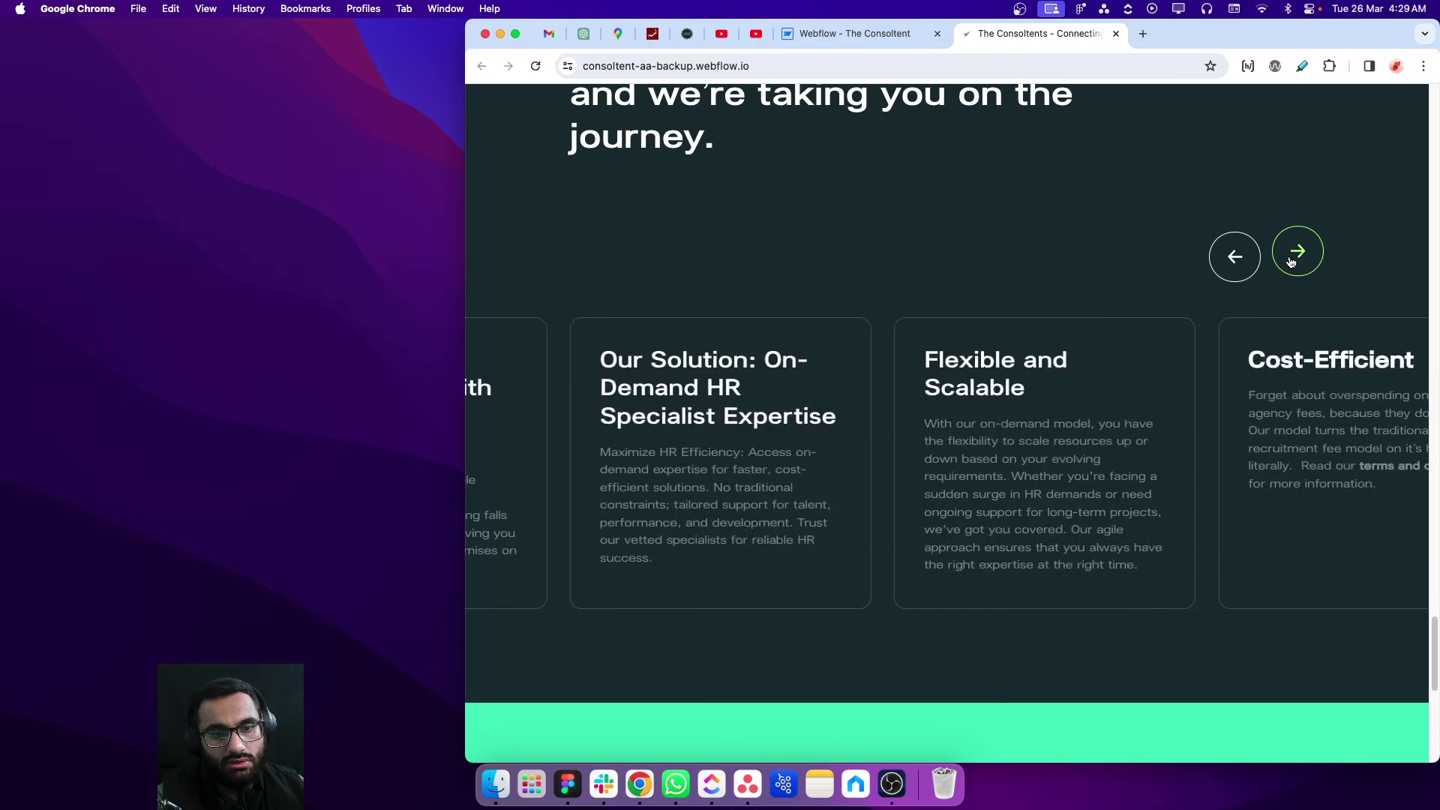
left_click_drag(1187, 433, 1087, 363)
left_click(1170, 300)
left_click(1297, 255)
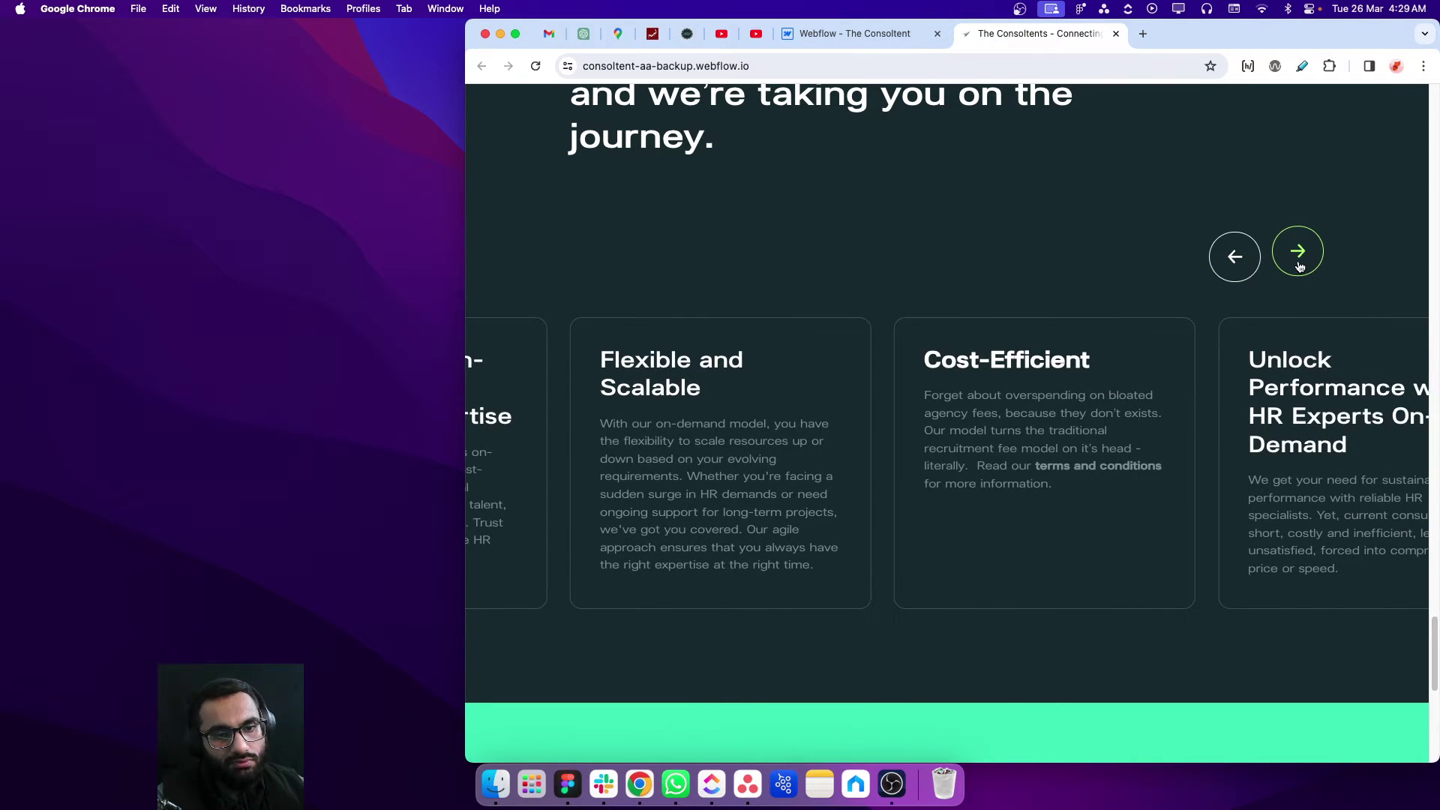
left_click(1292, 267)
left_click(1298, 265)
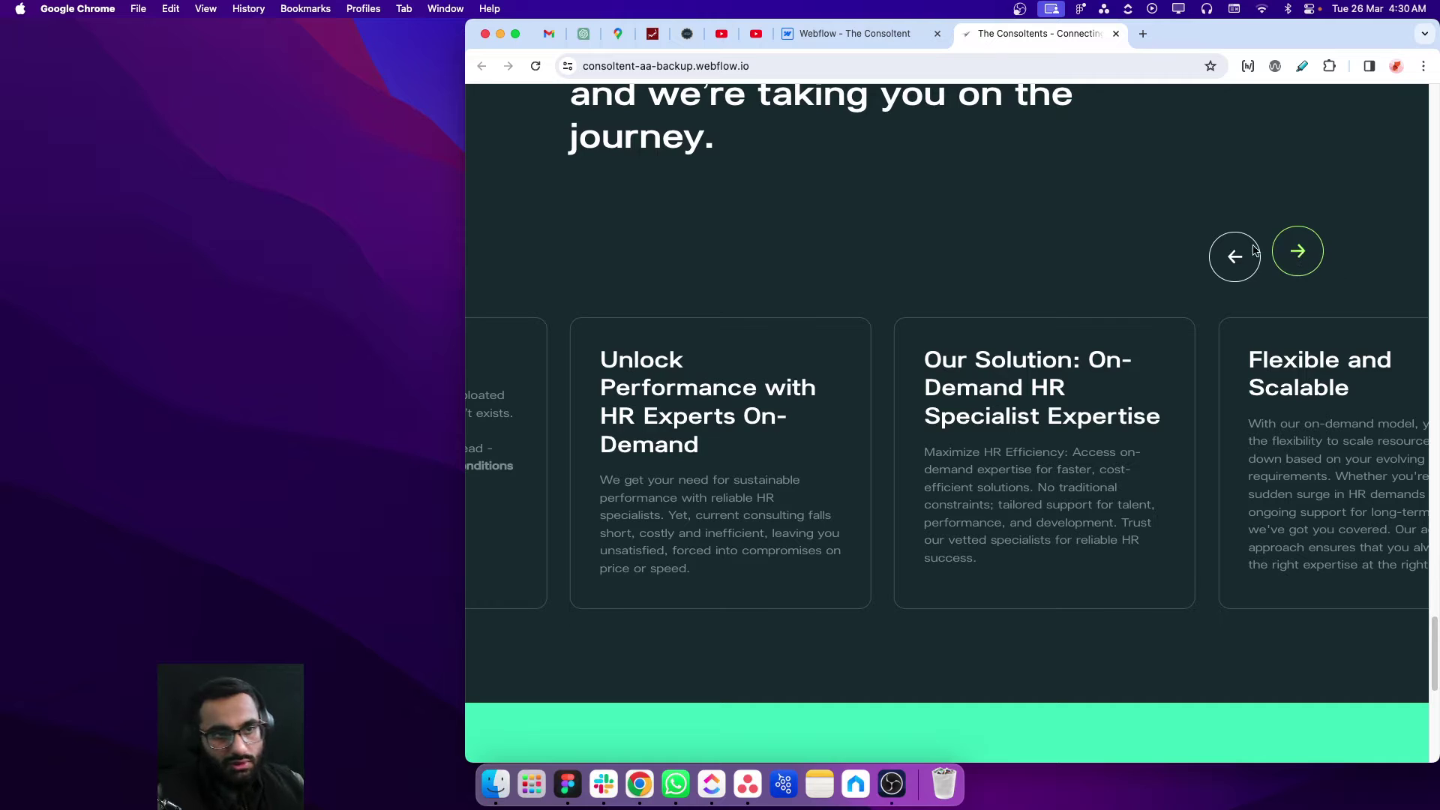
- Search the web for "swiper js" in a new browser tab, open the official swiperjs.com site and maximize the browser window
left_click(1143, 34)
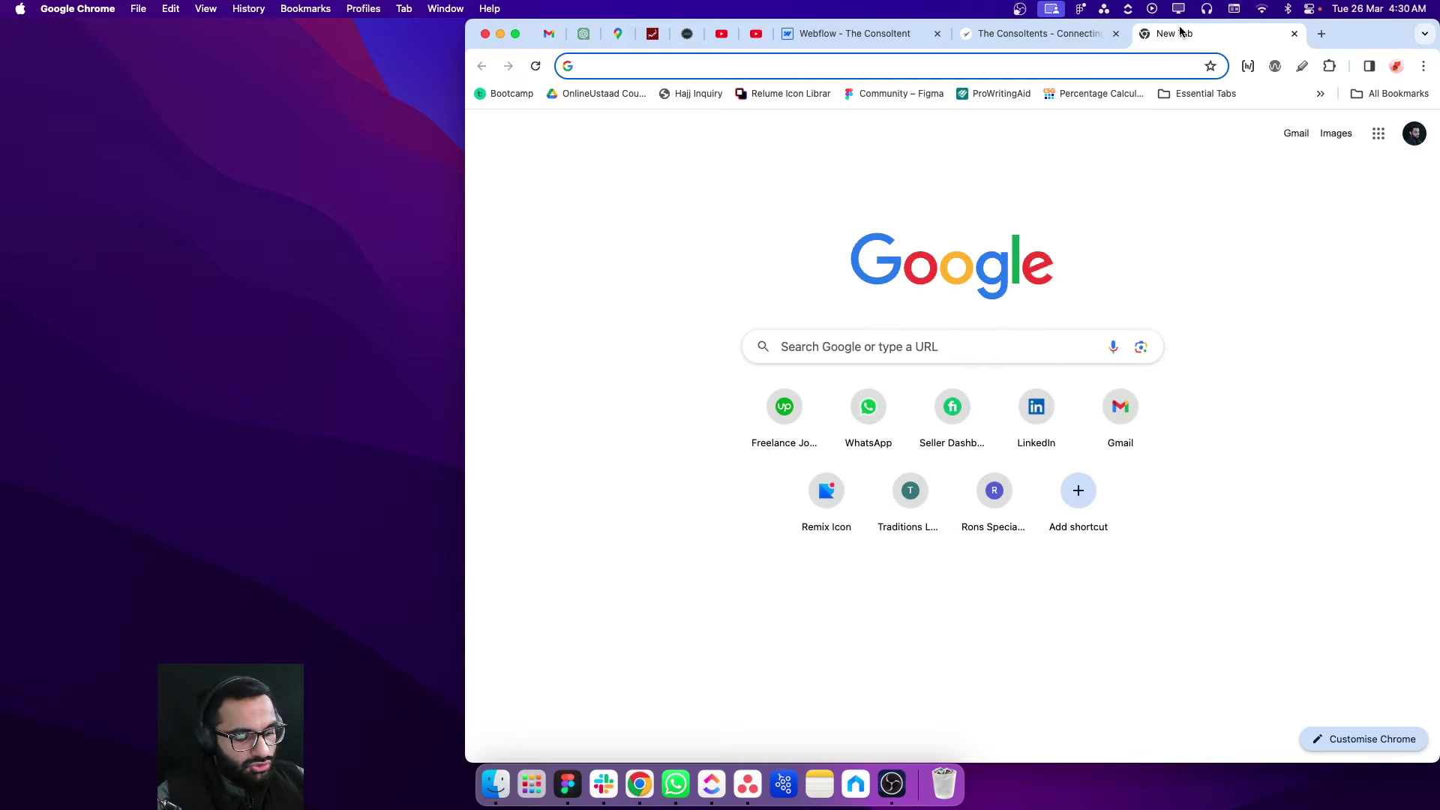
type("swiper ks")
key("BackSpace")
key("BackSpace")
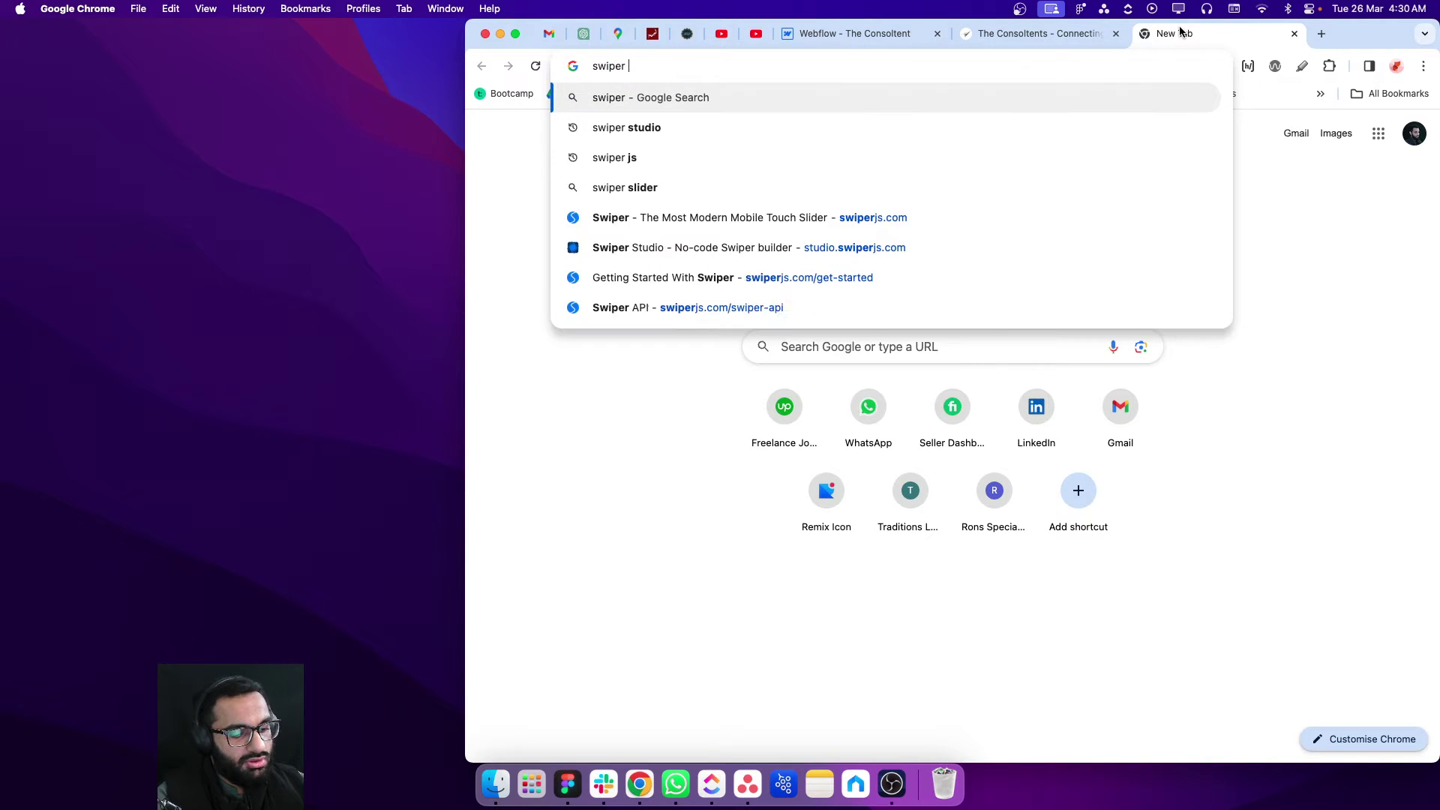
type("js")
key("Return")
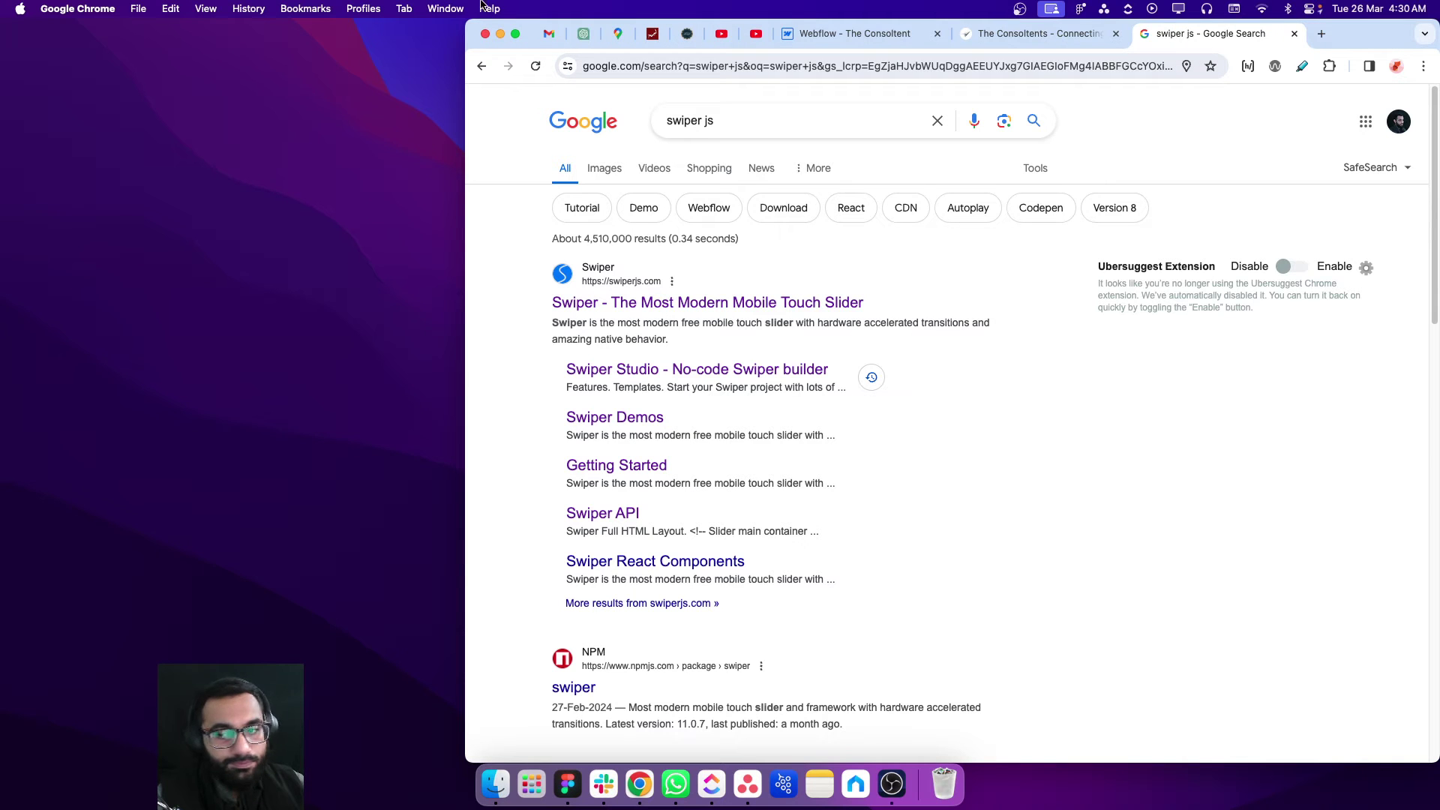
left_click(562, 303)
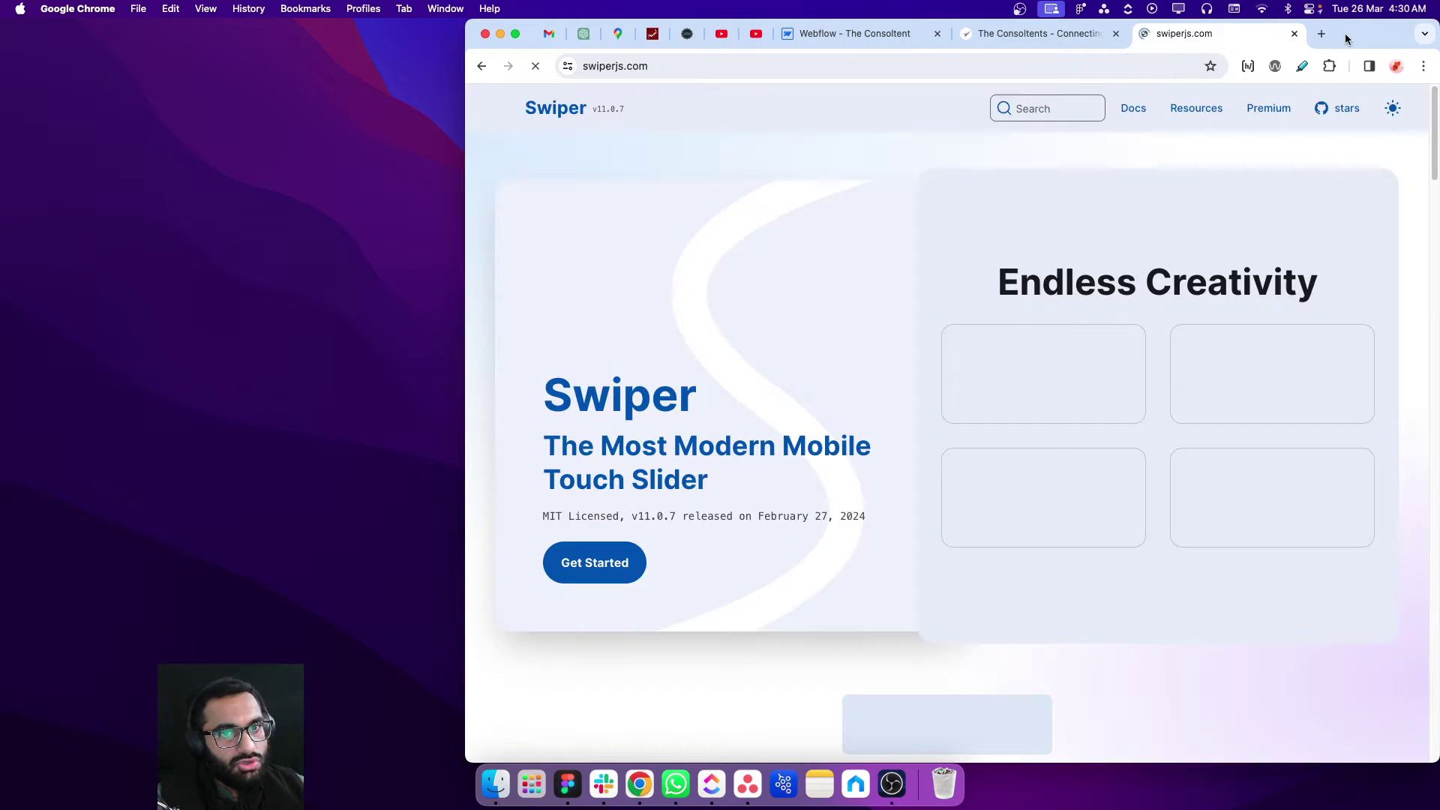
double_click(1344, 33)
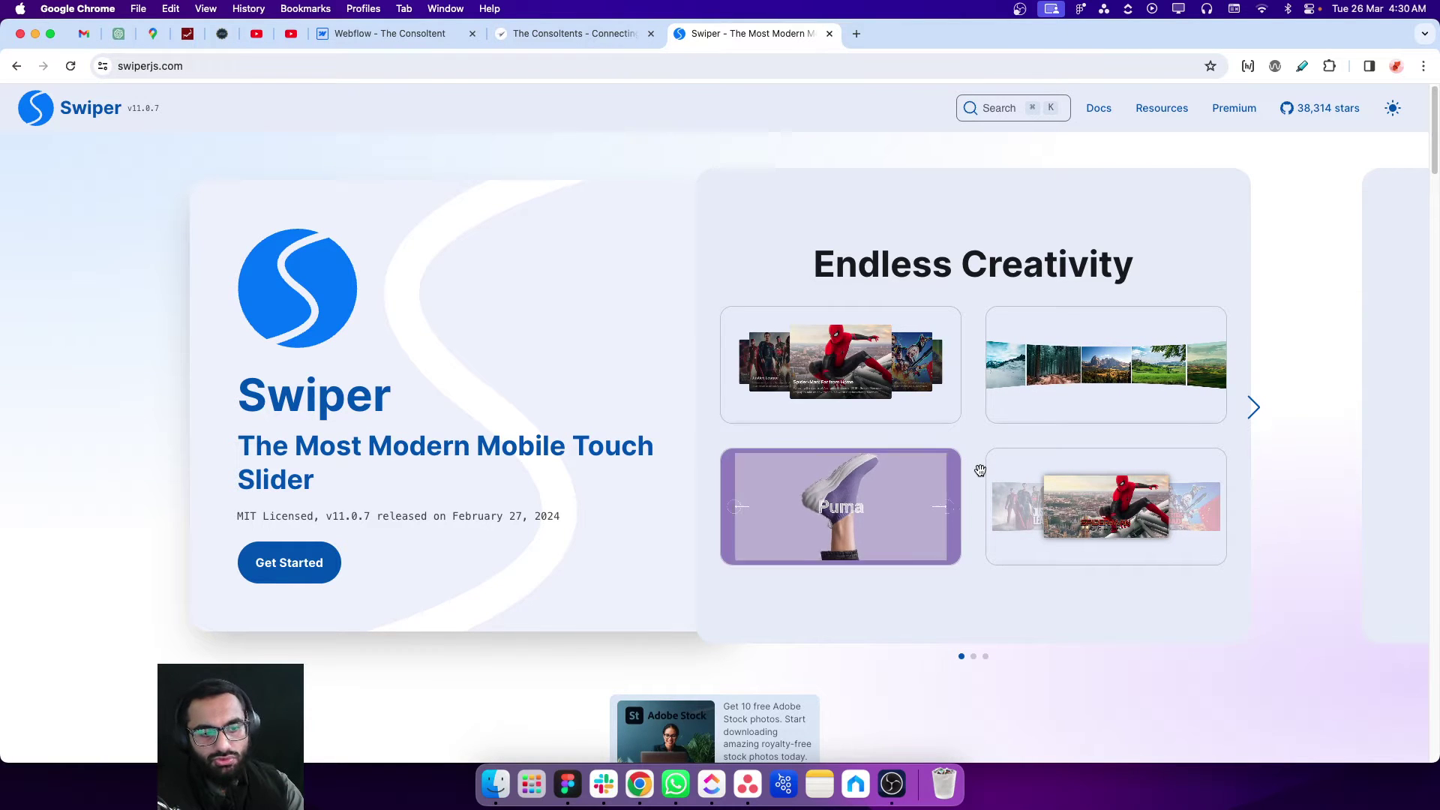
- Open the Swiper demos in a separate browser tab and look through the available slider examples
left_click(1253, 408)
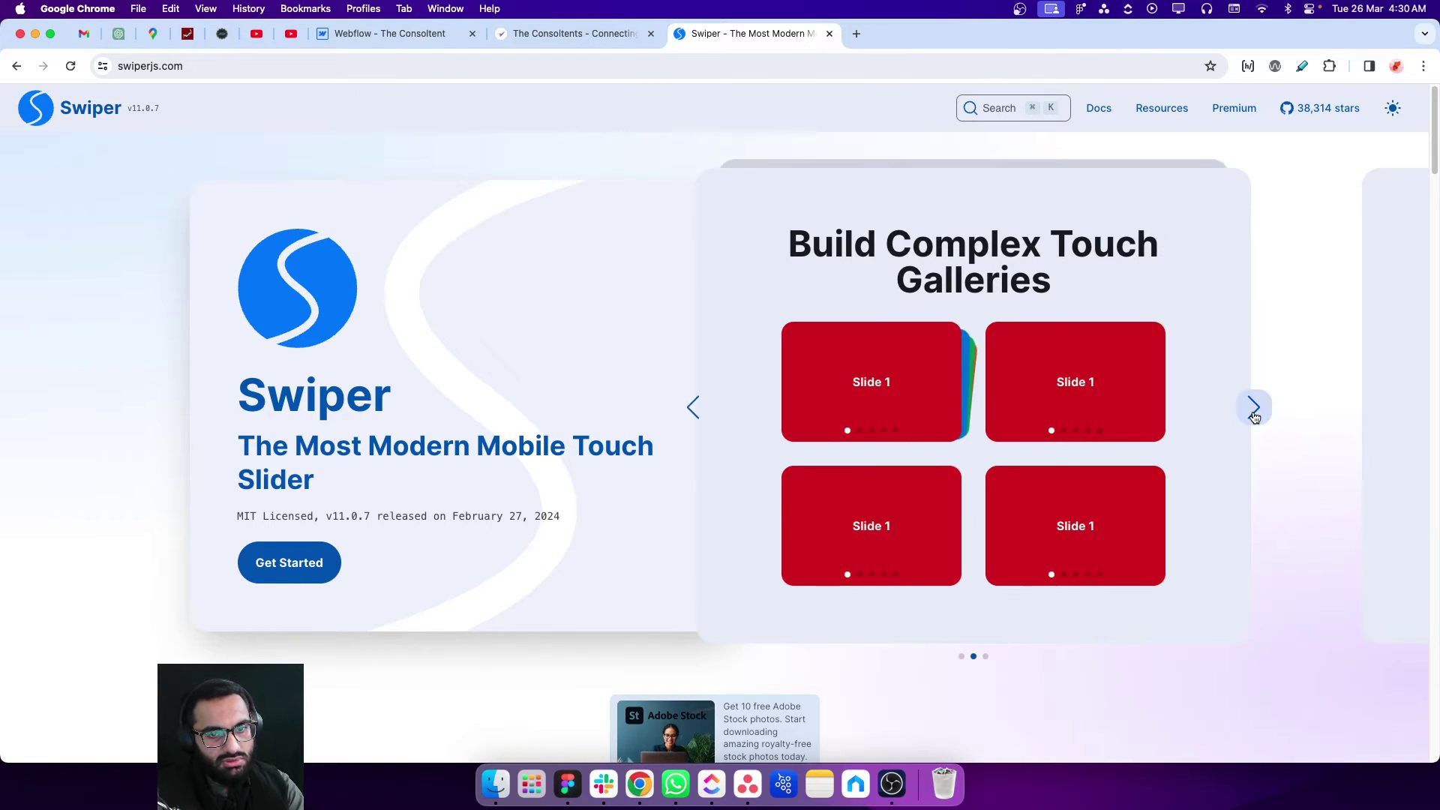
mouse_move(1170, 107)
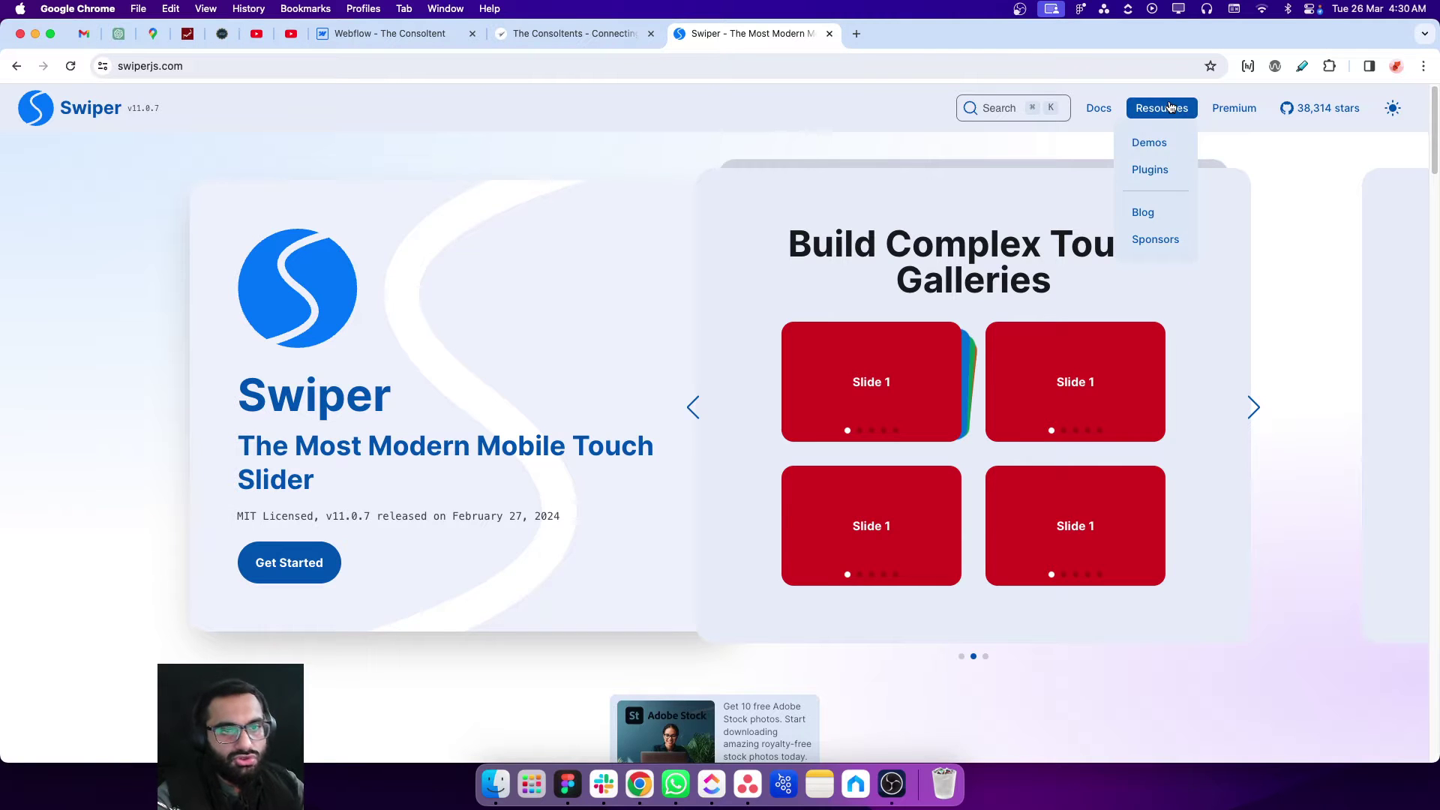
left_click(1149, 142, "super")
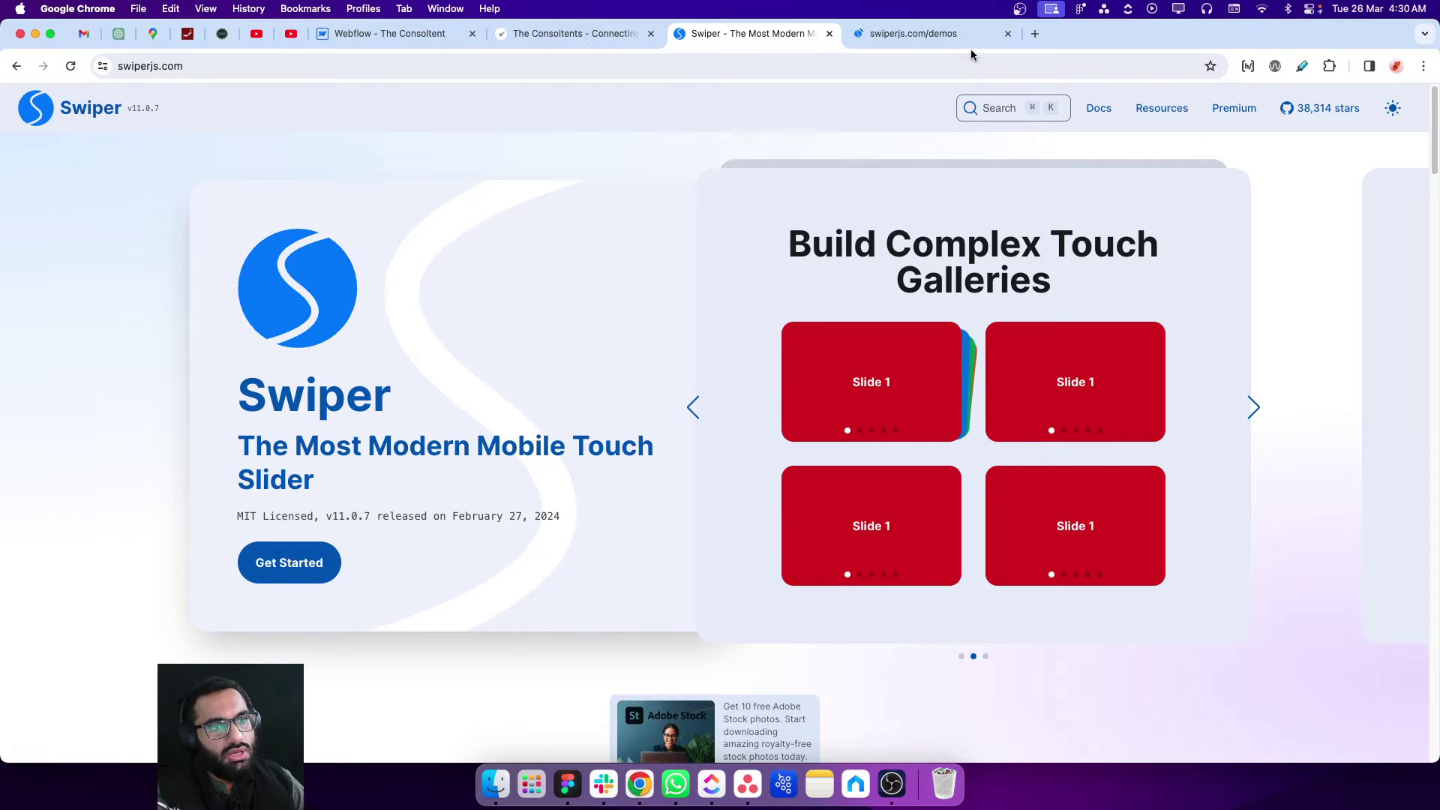
left_click(966, 42)
scroll(333, 289, "down", 4)
scroll(333, 290, "down", 18)
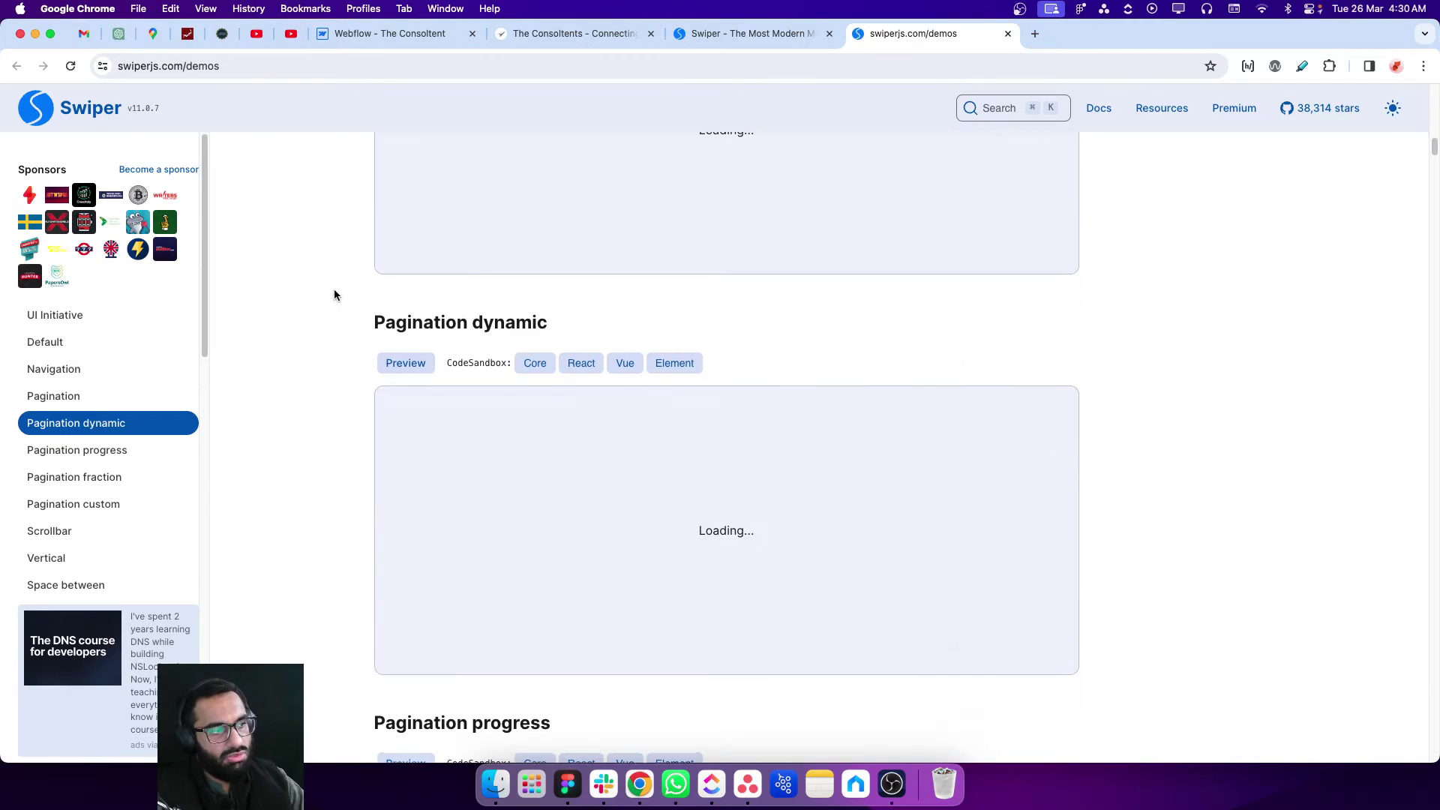
scroll(93, 375, "down", 5)
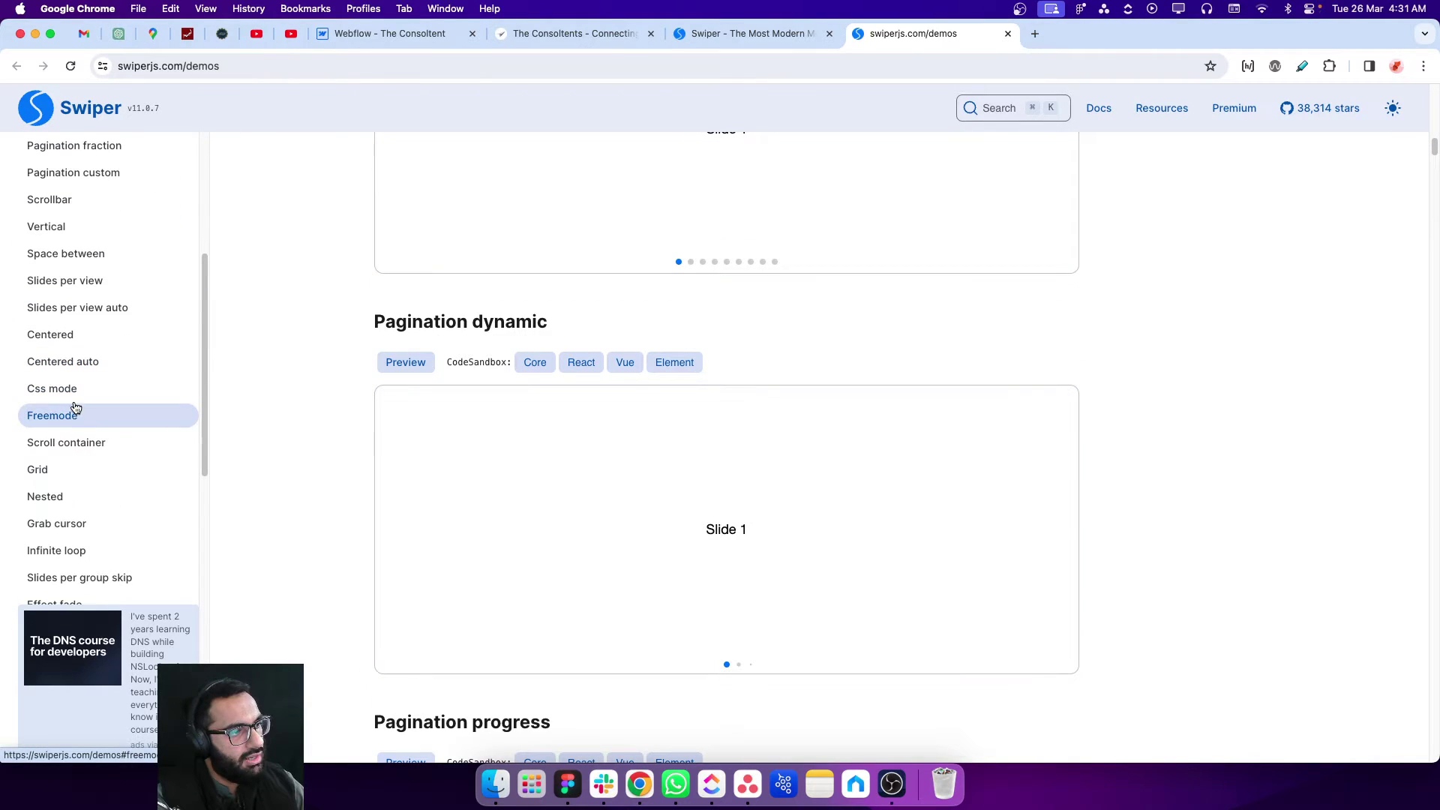
scroll(75, 409, "down", 10)
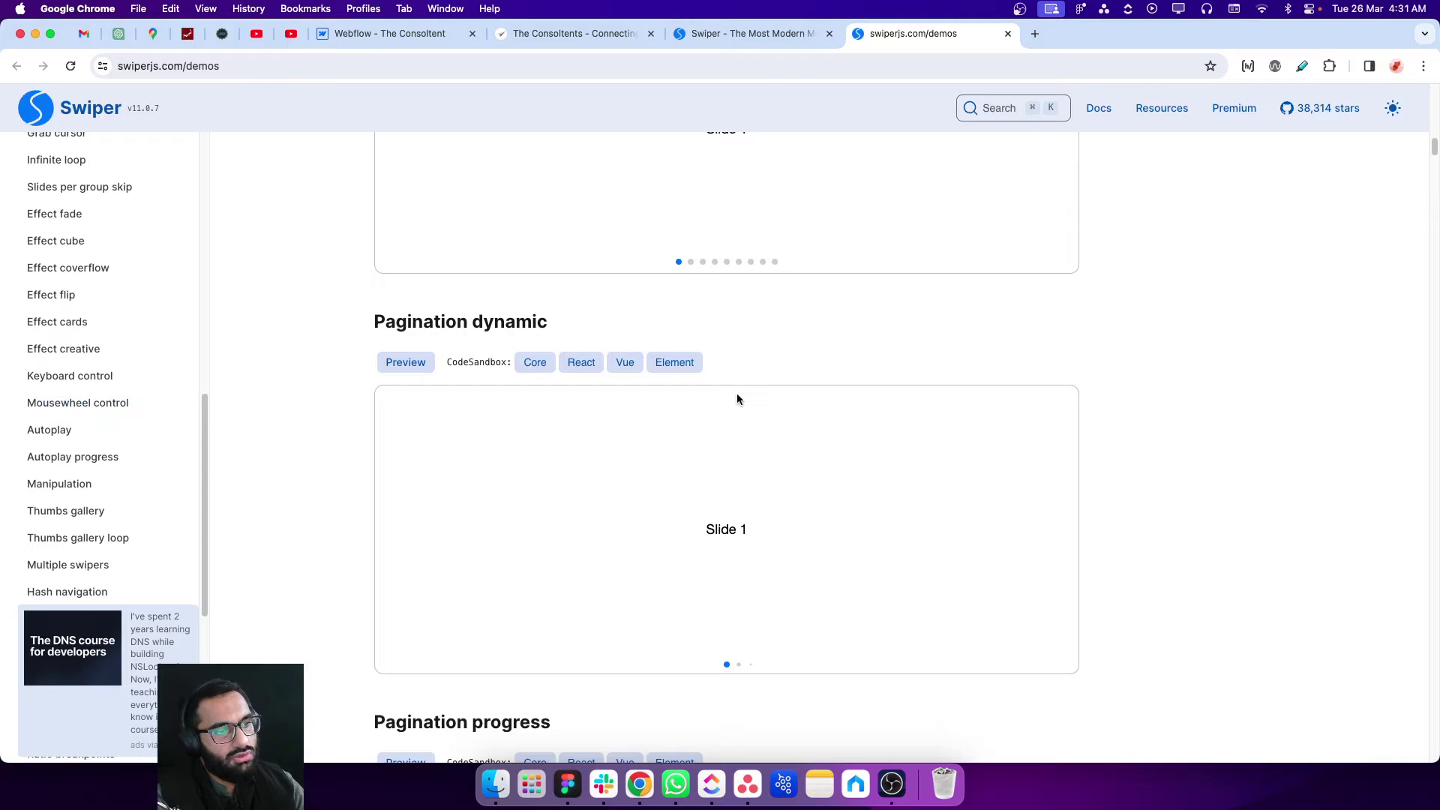
scroll(248, 364, "down", 4)
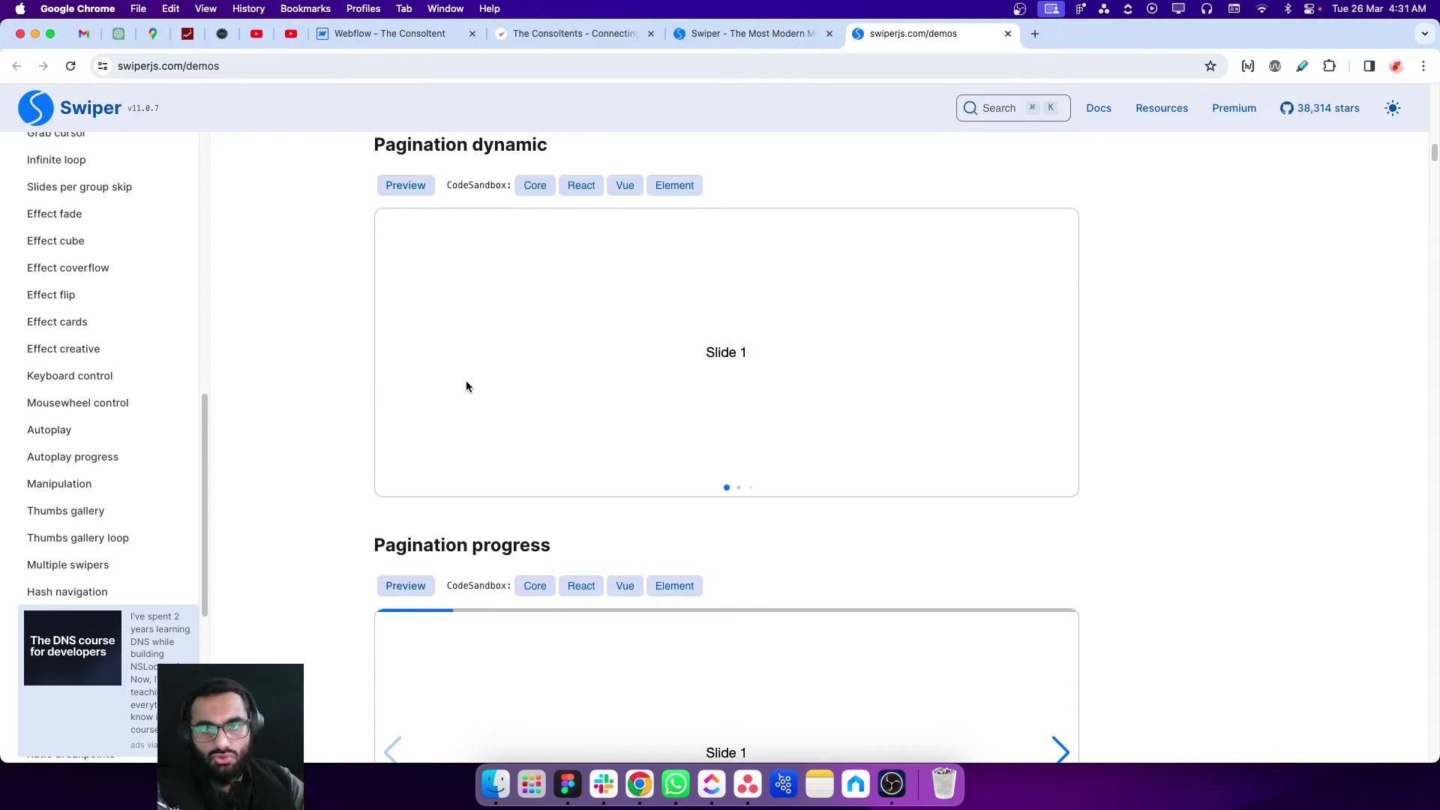
- Open Swiper's Getting Started documentation and go to the "Use Swiper from CDN" section
mouse_move(1102, 109)
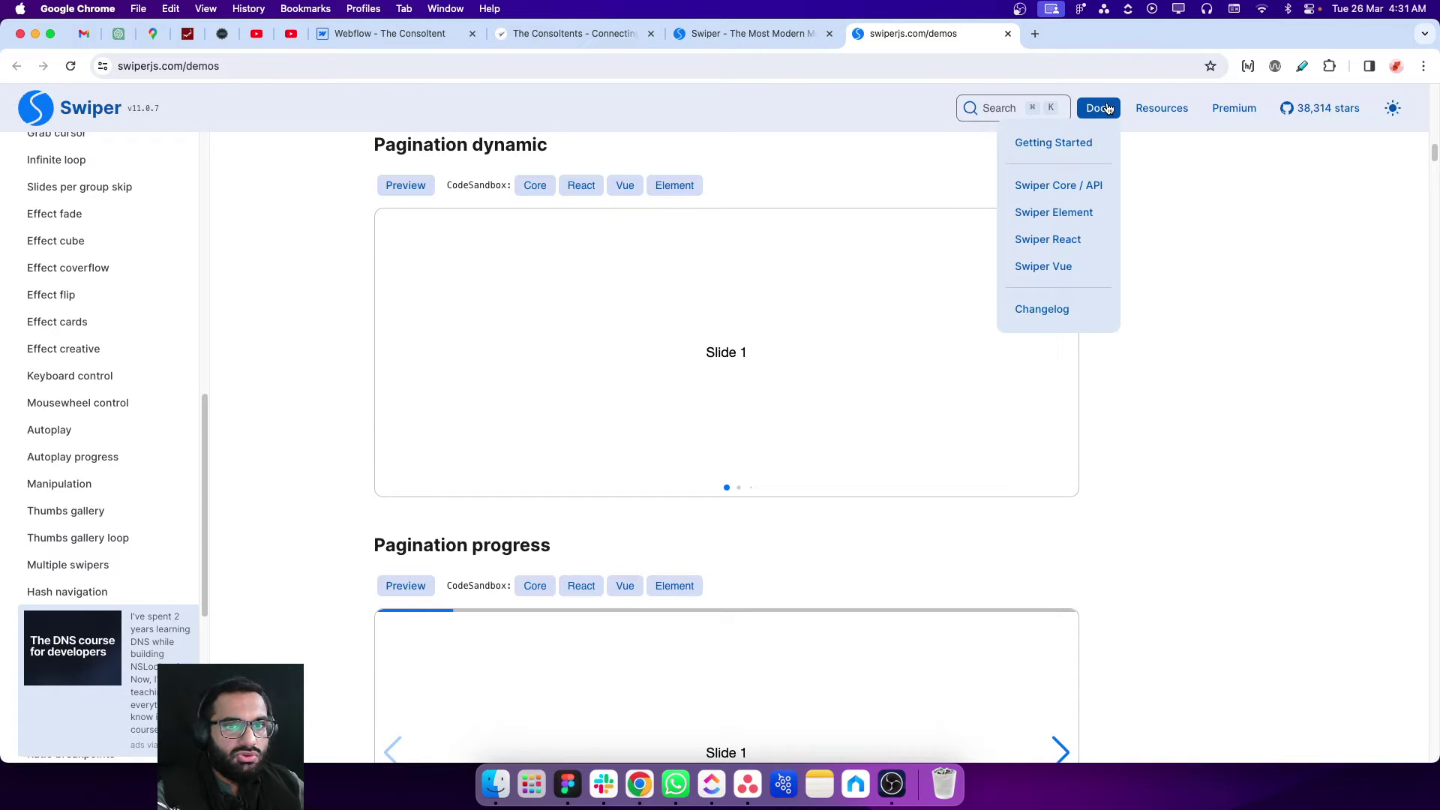
left_click(1077, 140)
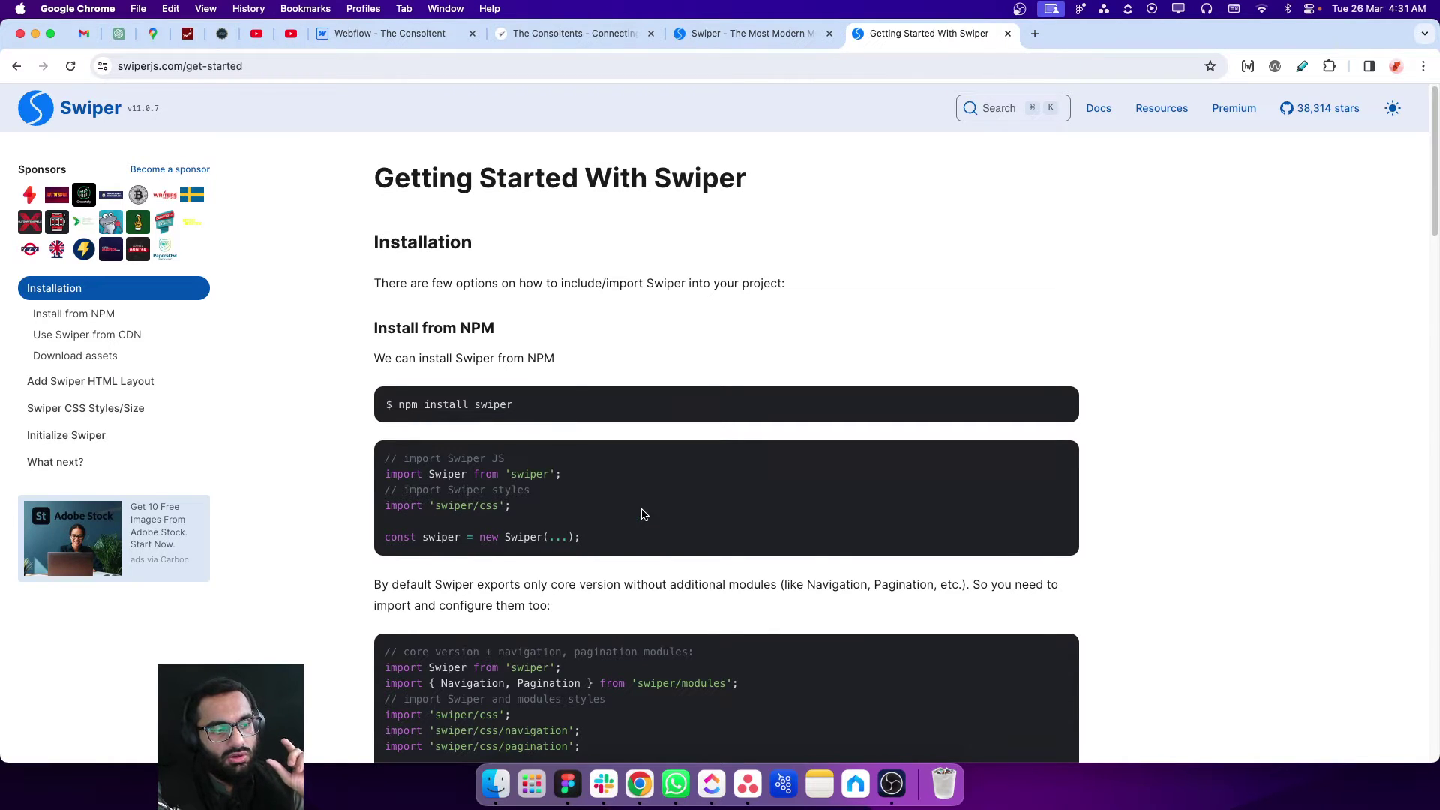
scroll(642, 514, "down", 4)
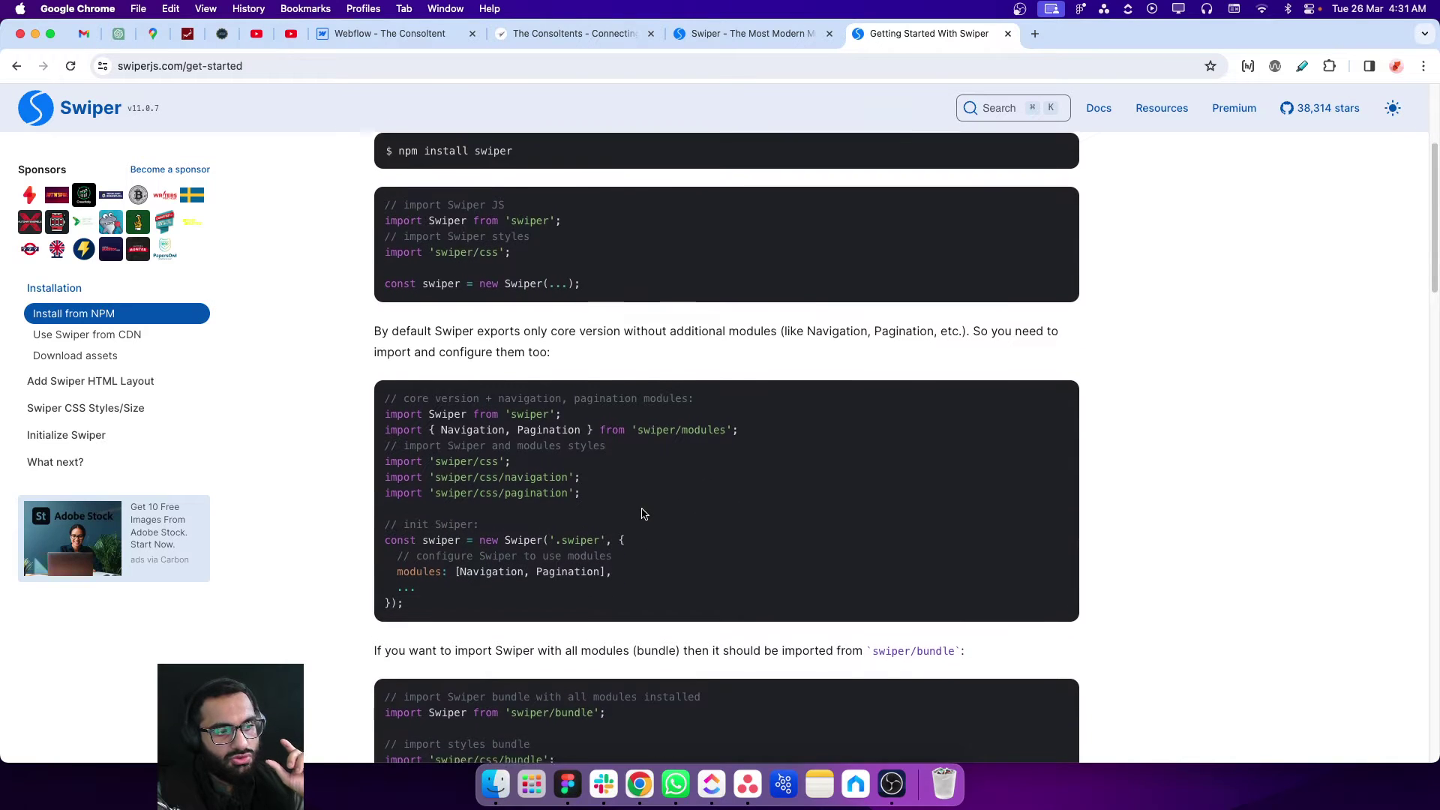
scroll(642, 515, "down", 4)
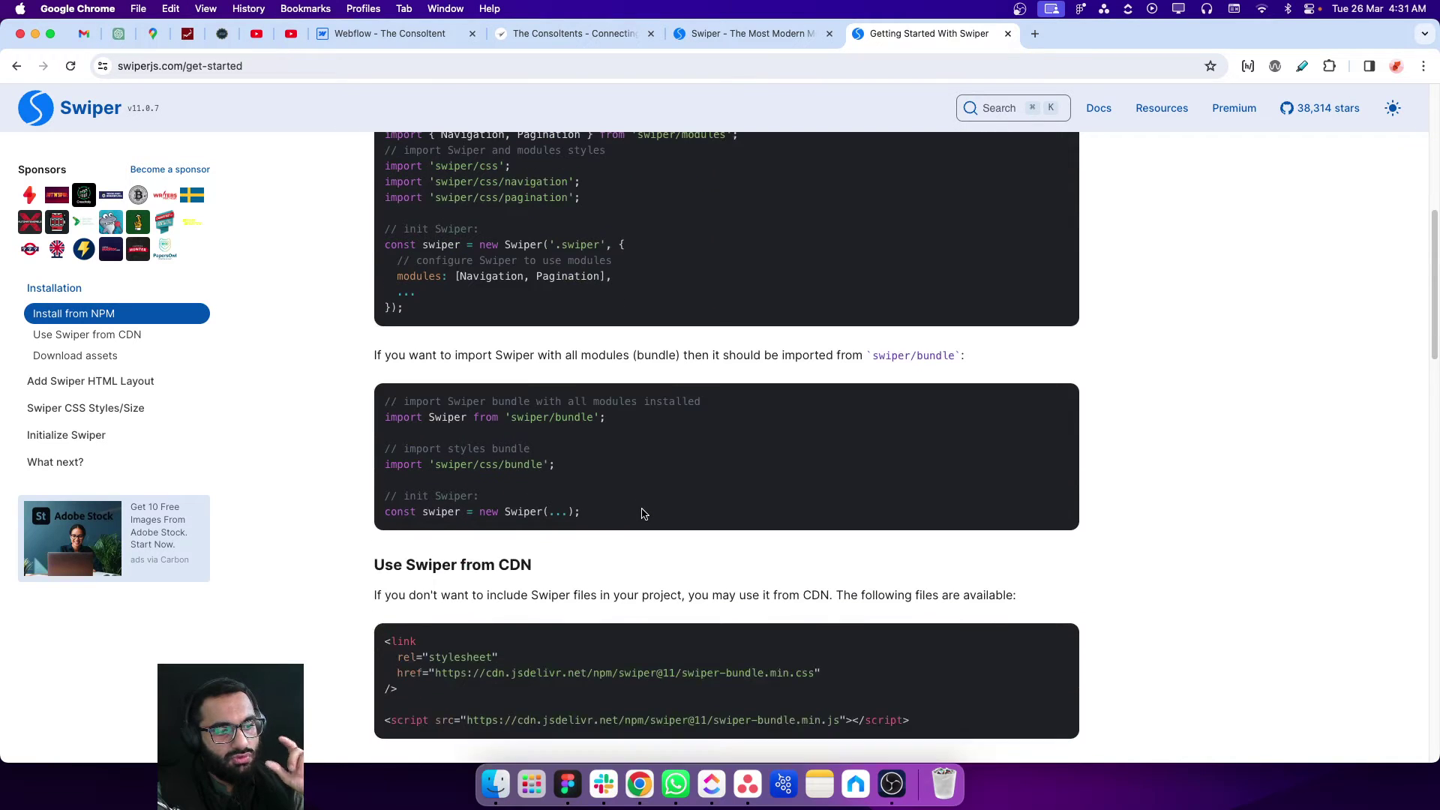
scroll(642, 514, "down", 3)
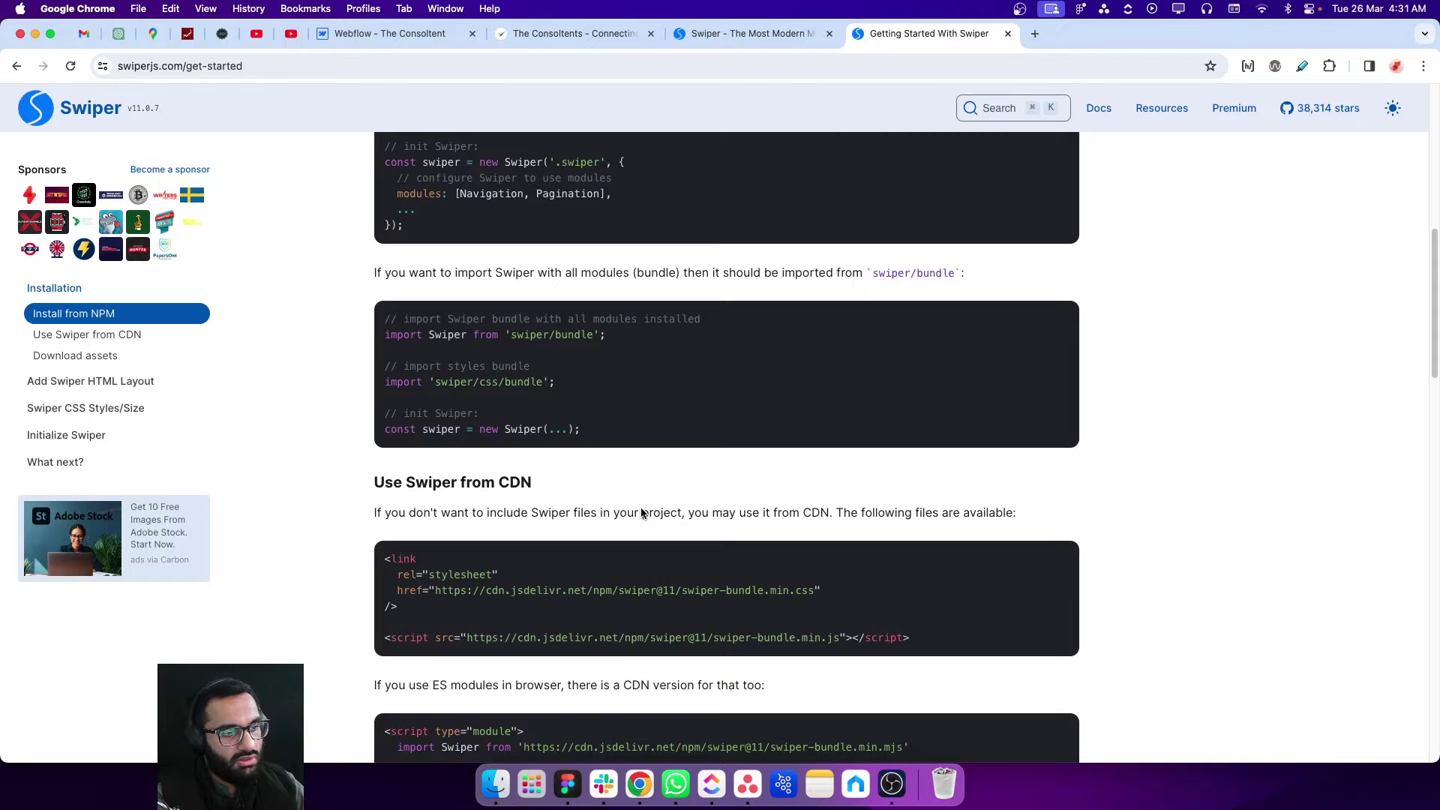
scroll(642, 509, "down", 1)
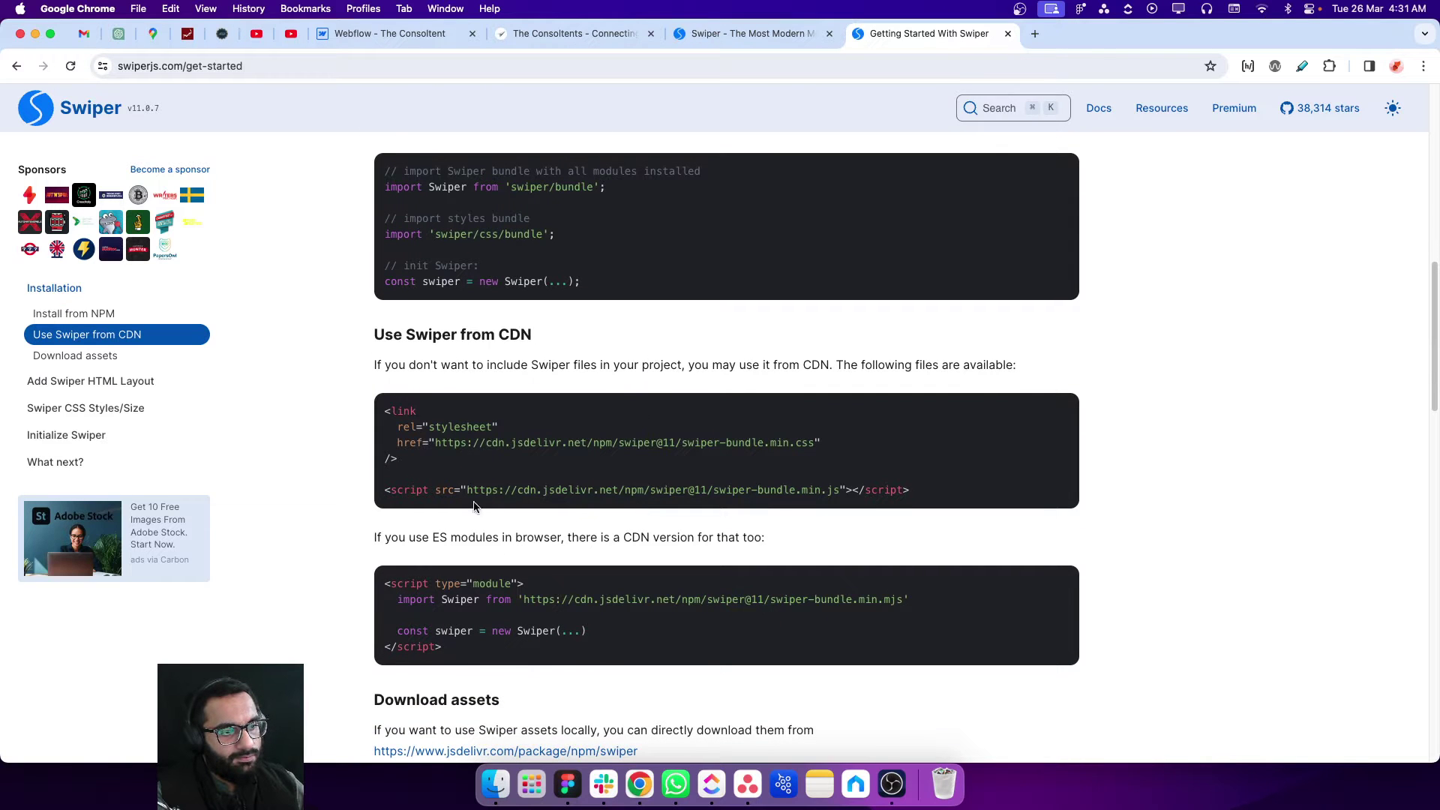
- Copy the swiper-bundle.min.js script tag from the "Use Swiper from CDN" section
left_click_drag(389, 495, 913, 489)
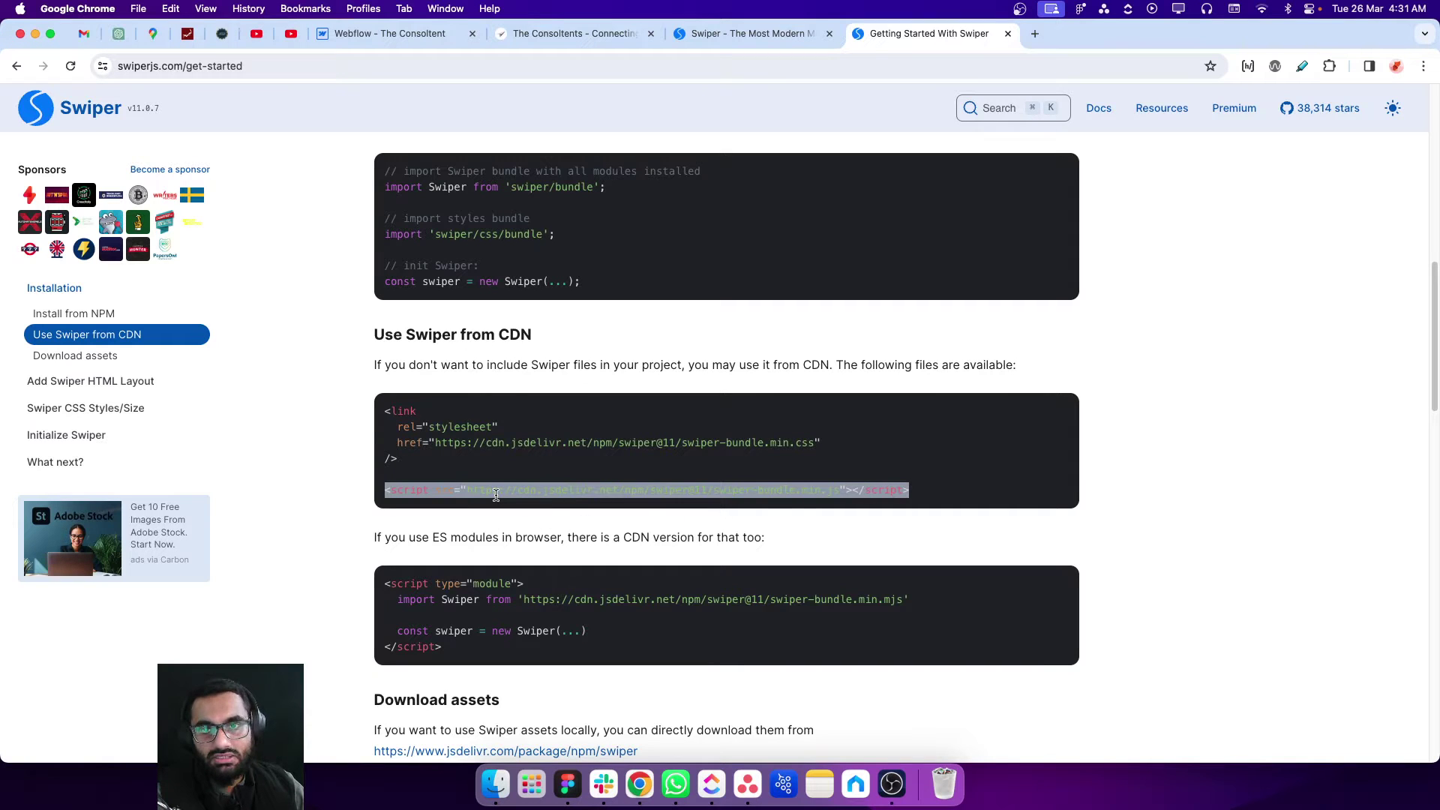
scroll(288, 454, "up", 4)
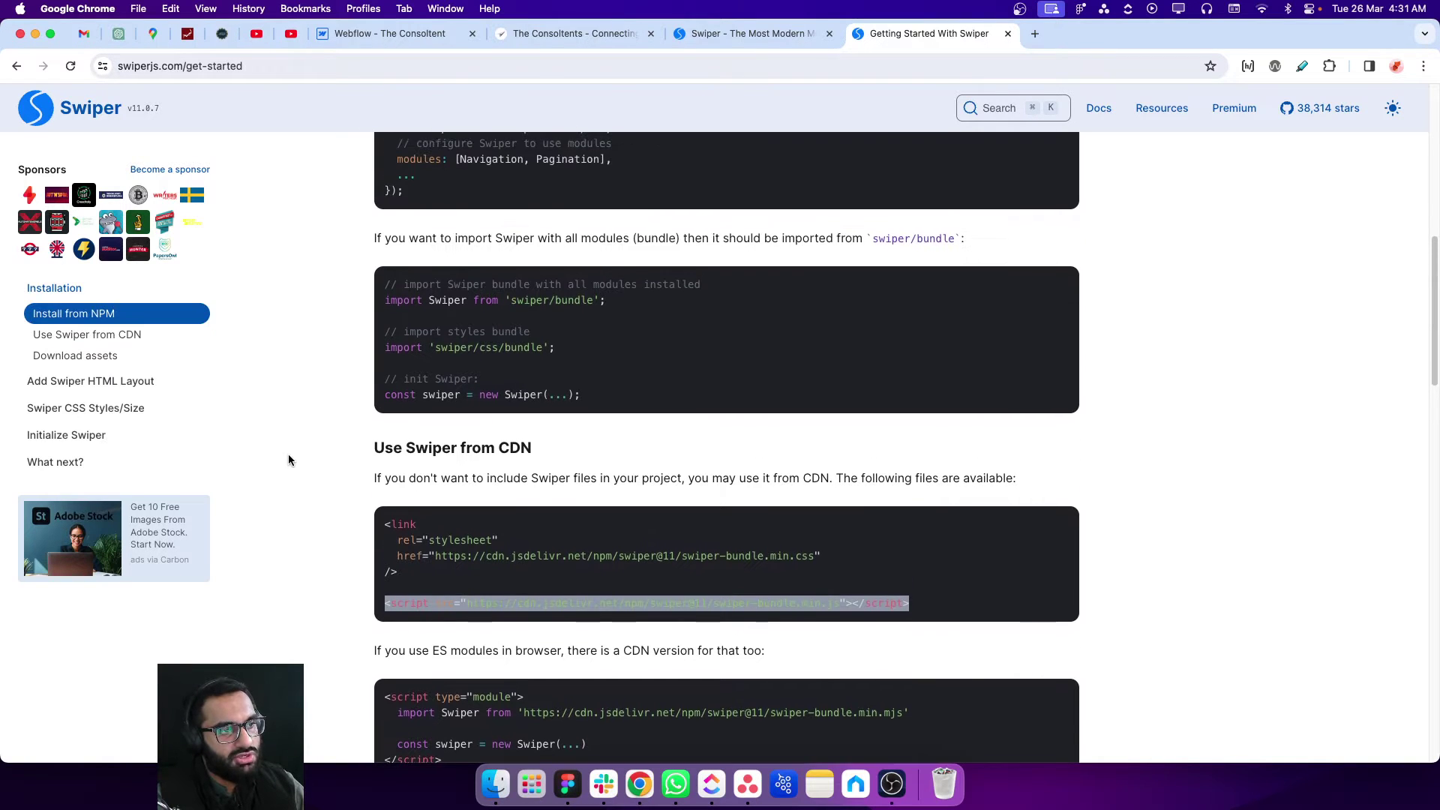
scroll(288, 460, "down", 9)
scroll(288, 460, "up", 6)
scroll(290, 460, "down", 2)
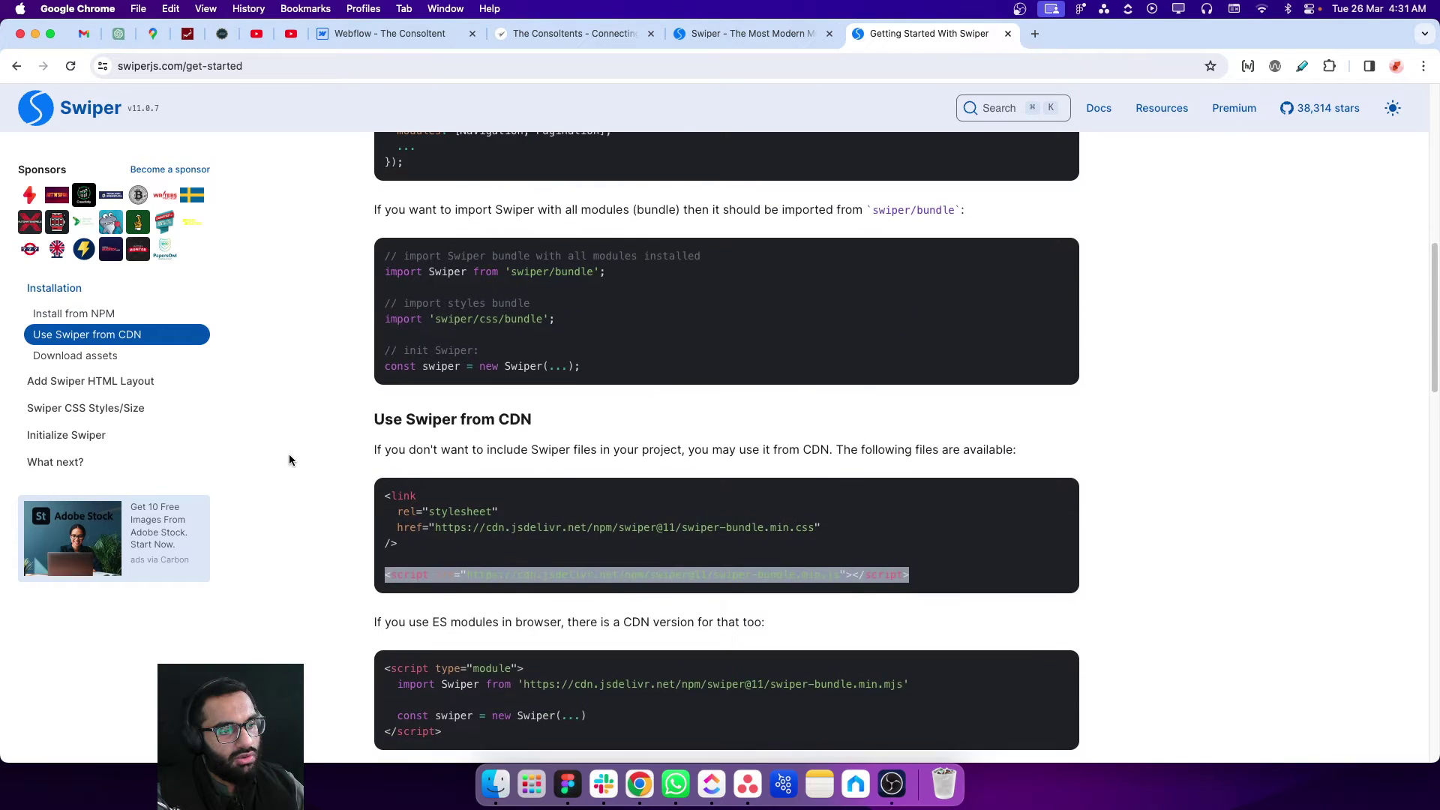
left_click(458, 450)
left_click_drag(386, 450, 914, 453)
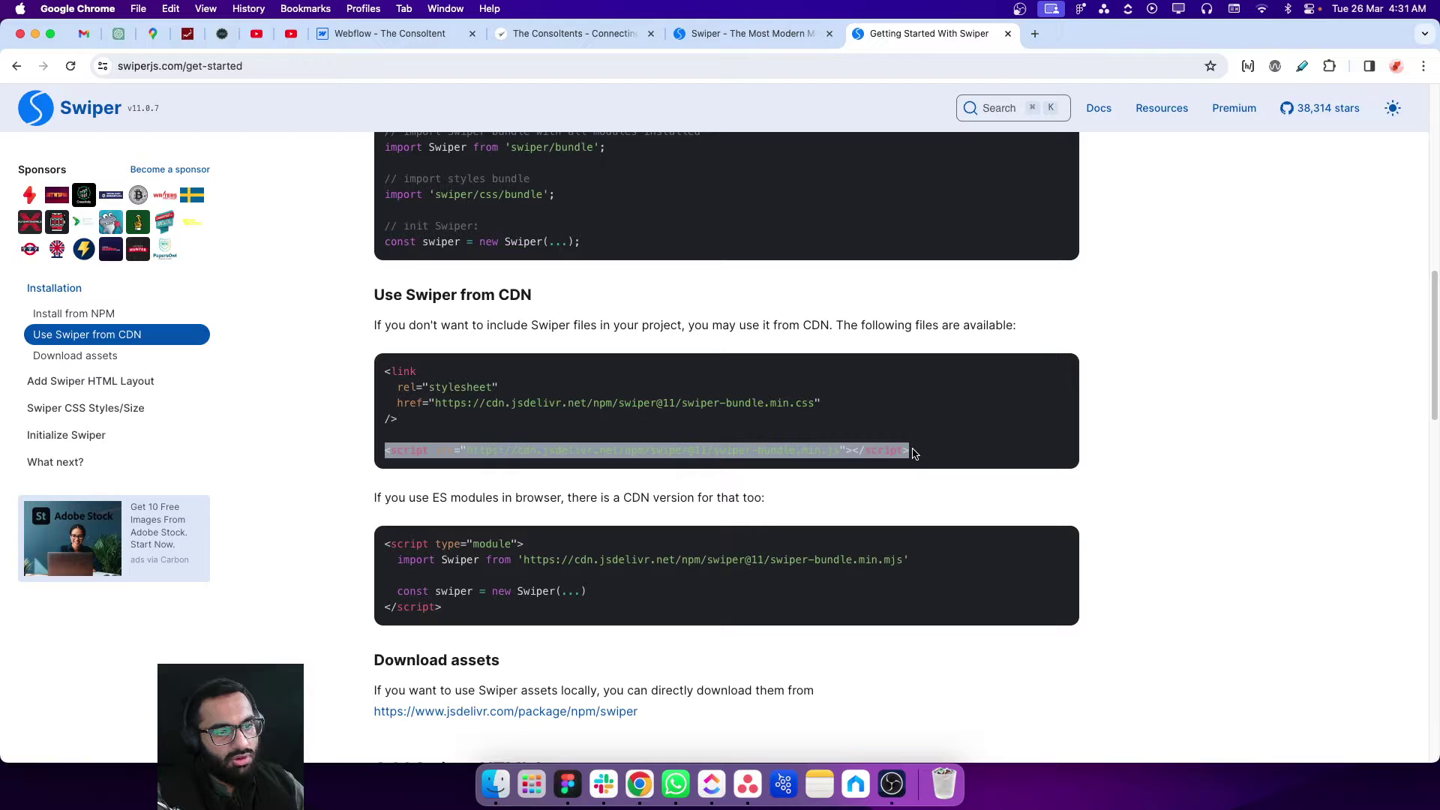
left_click(914, 453)
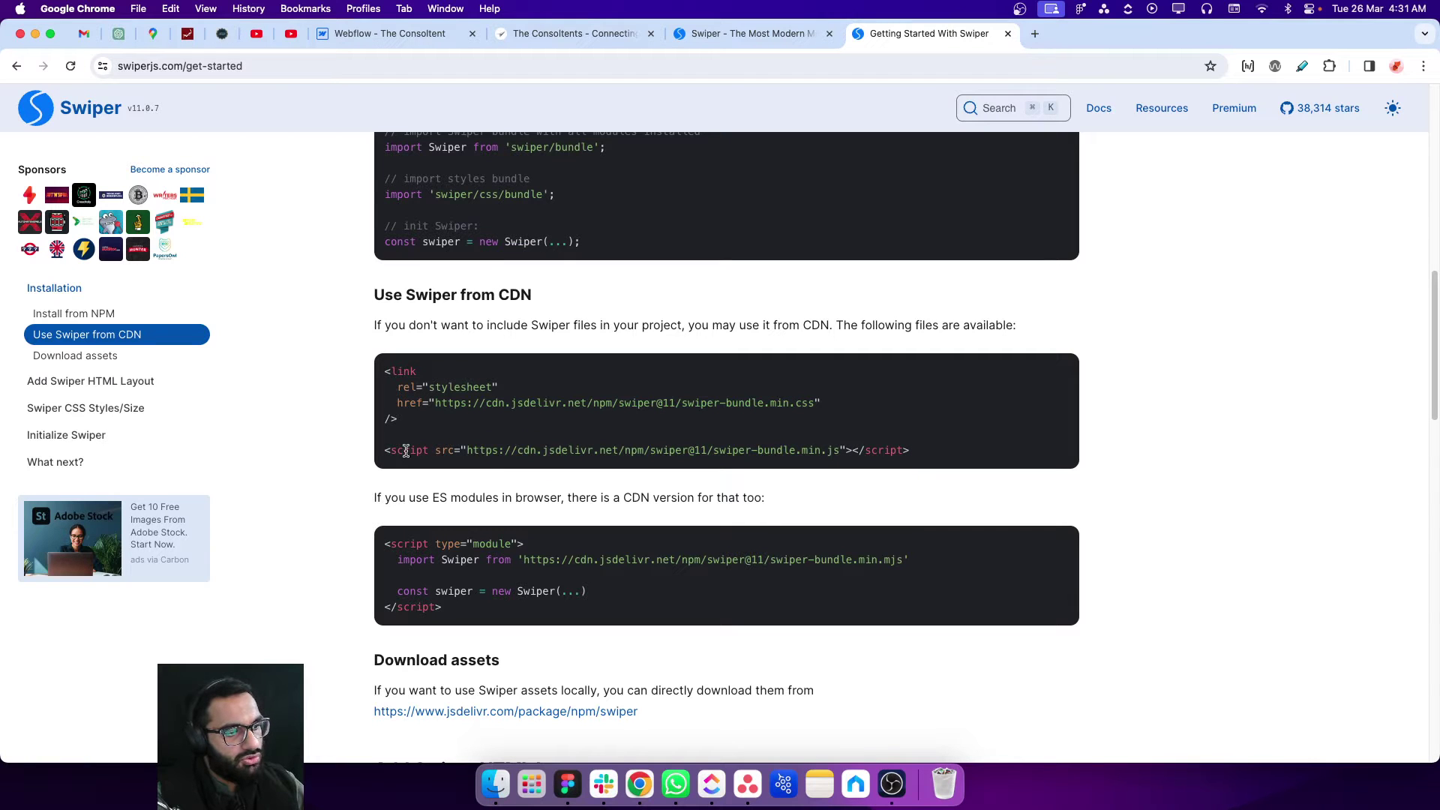
left_click_drag(385, 450, 919, 450)
key("super+c")
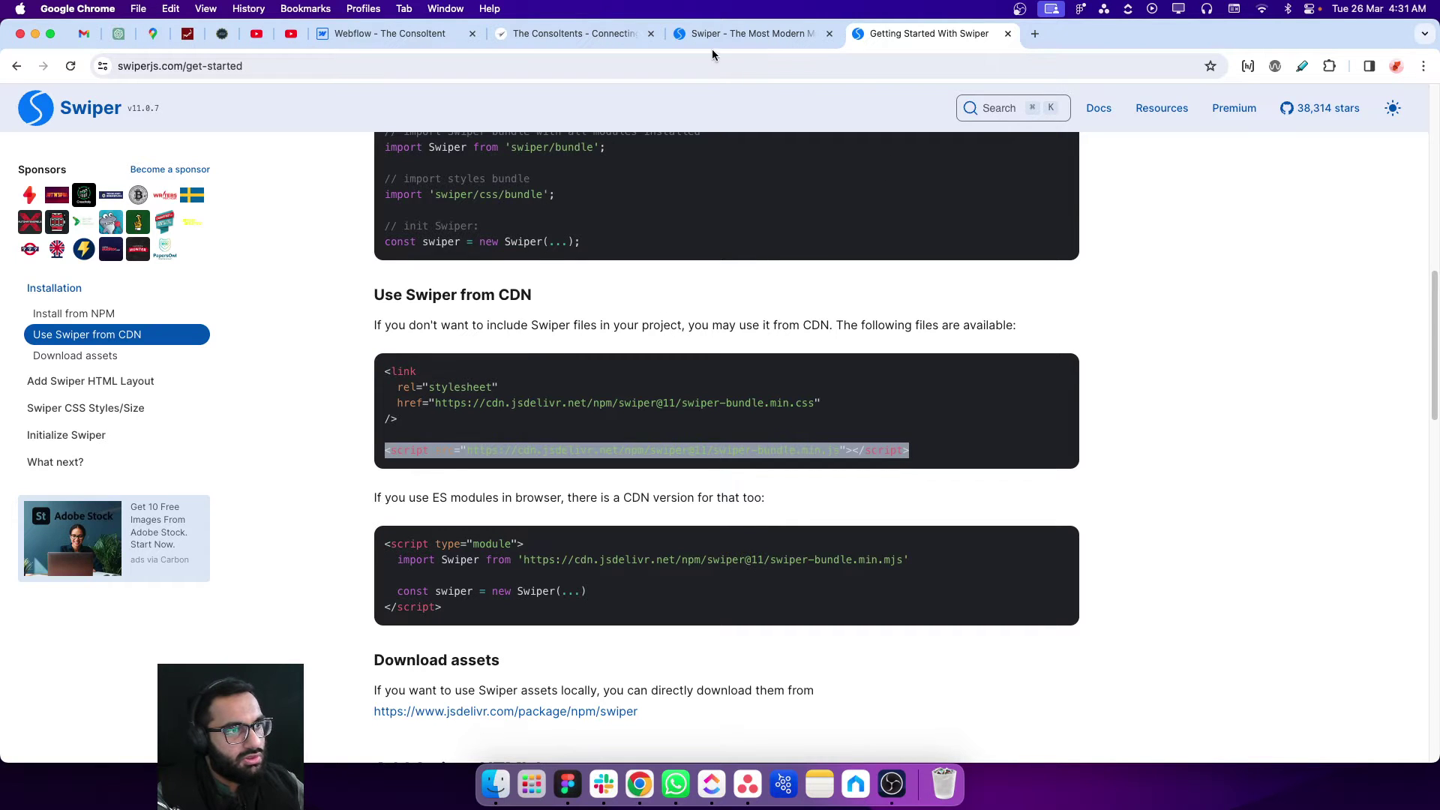
- Switch to the Webflow Designer and view the Home page's settings, closing them without changes
left_click(411, 39)
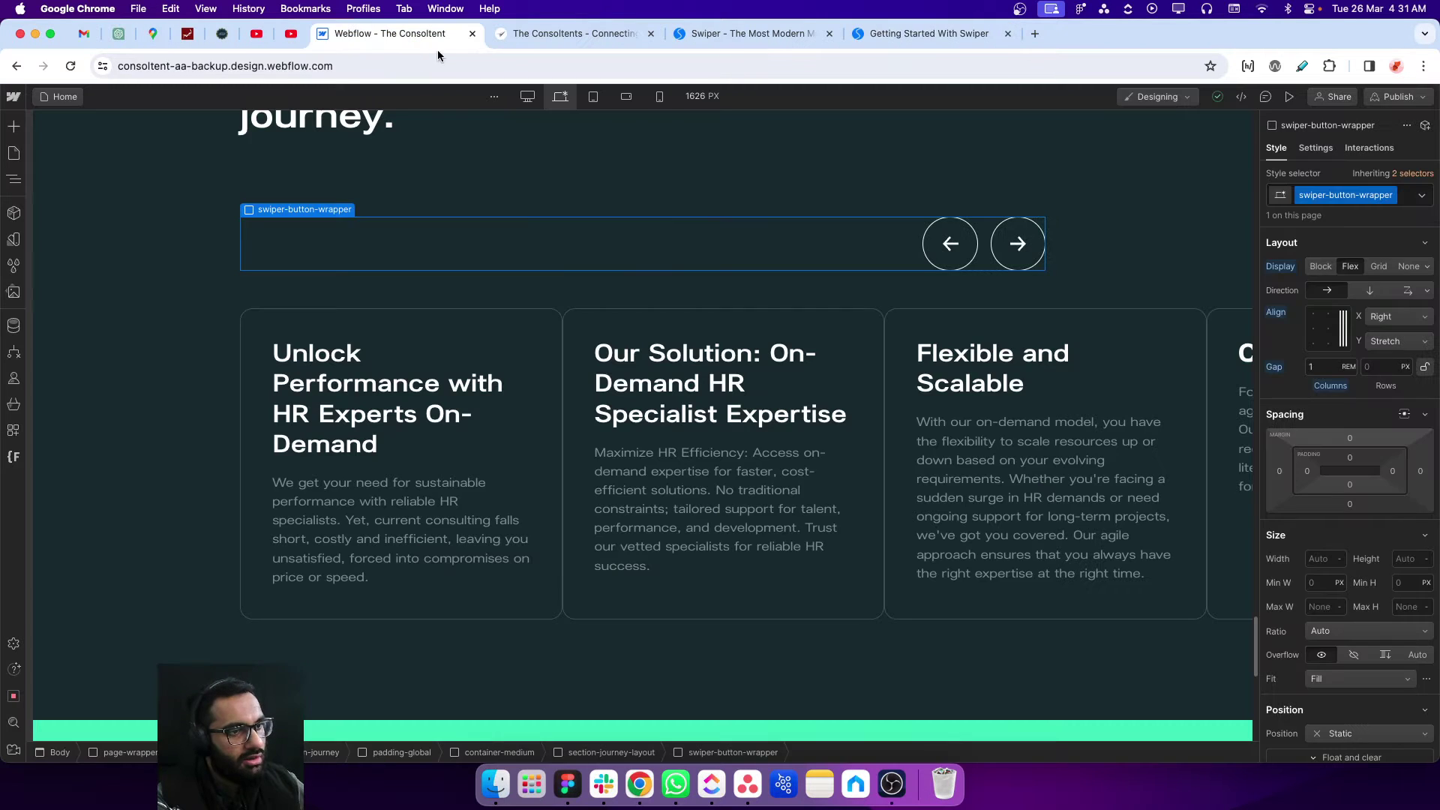
left_click(16, 155)
left_click(190, 213)
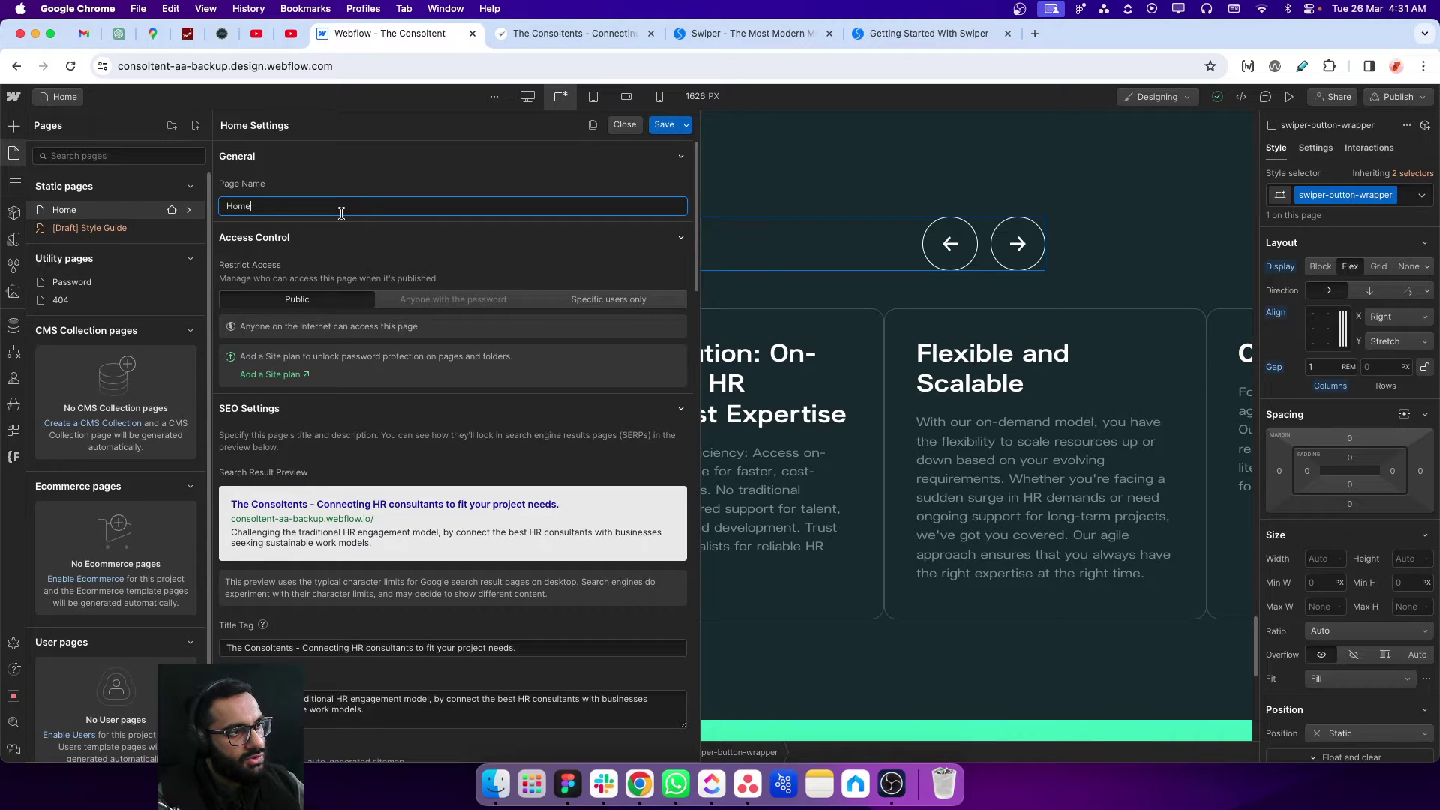
left_click(8, 155)
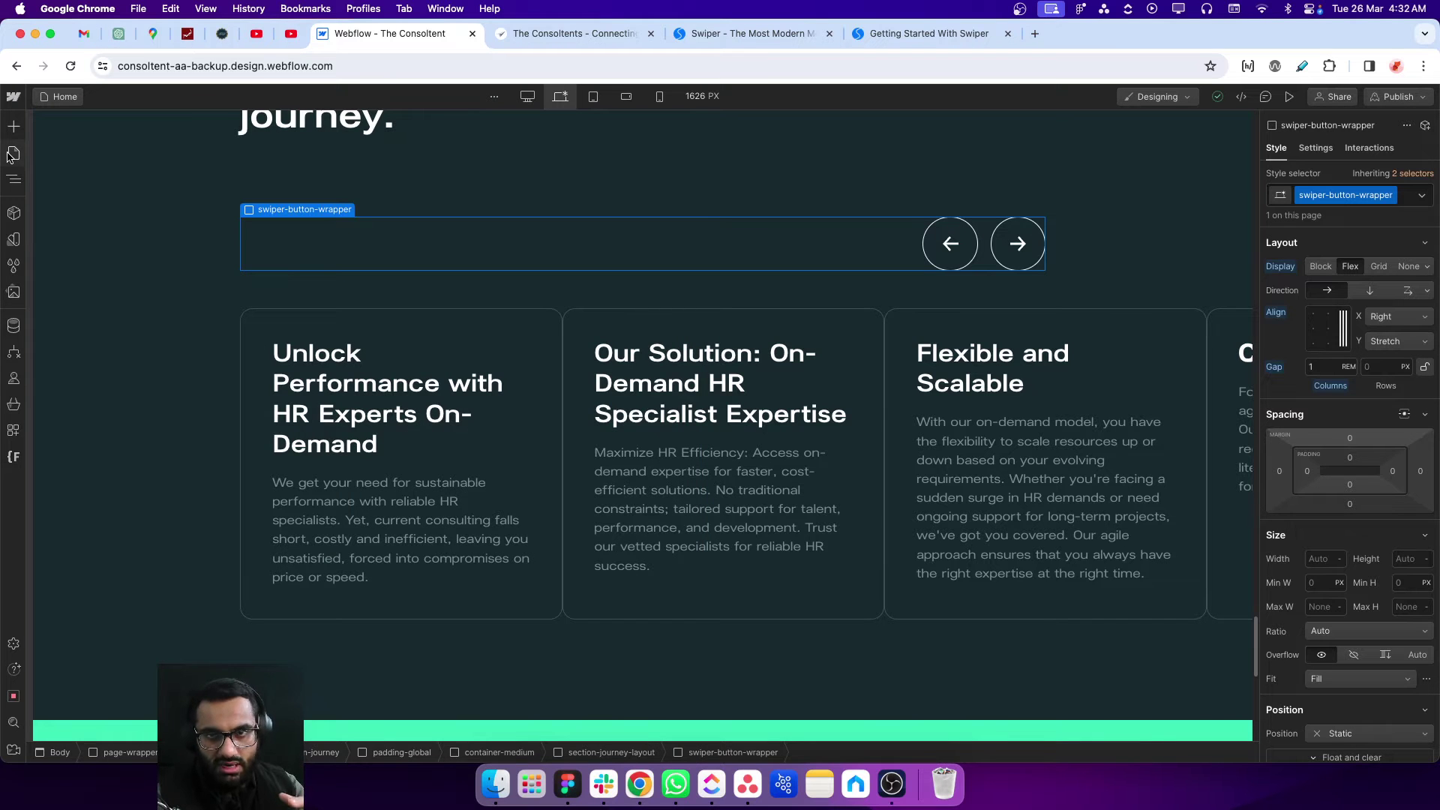
left_click(10, 155)
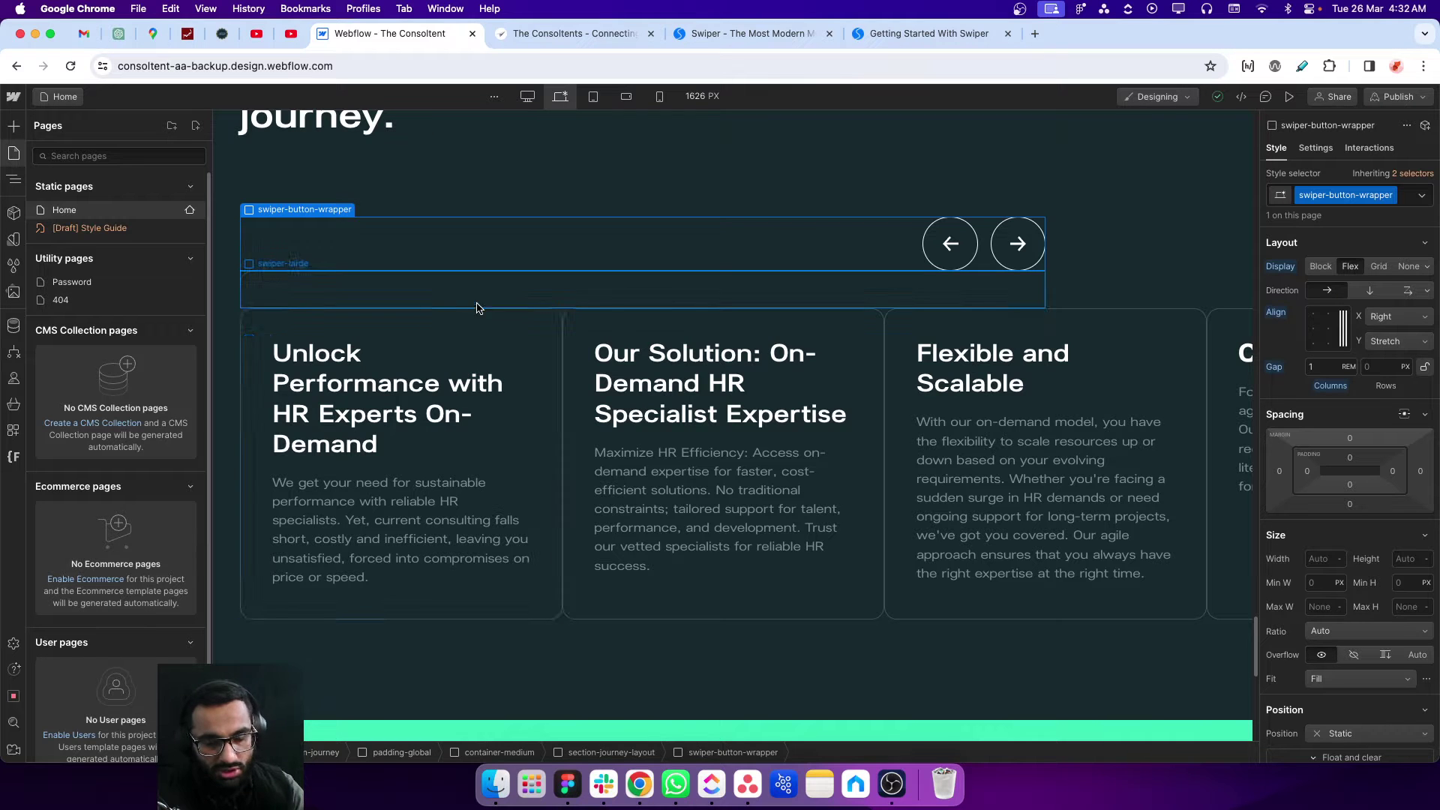
- Try pasting the copied Swiper script tag into the site-wide Footer Code of Finsweet's Custom Code tool
left_click(15, 457)
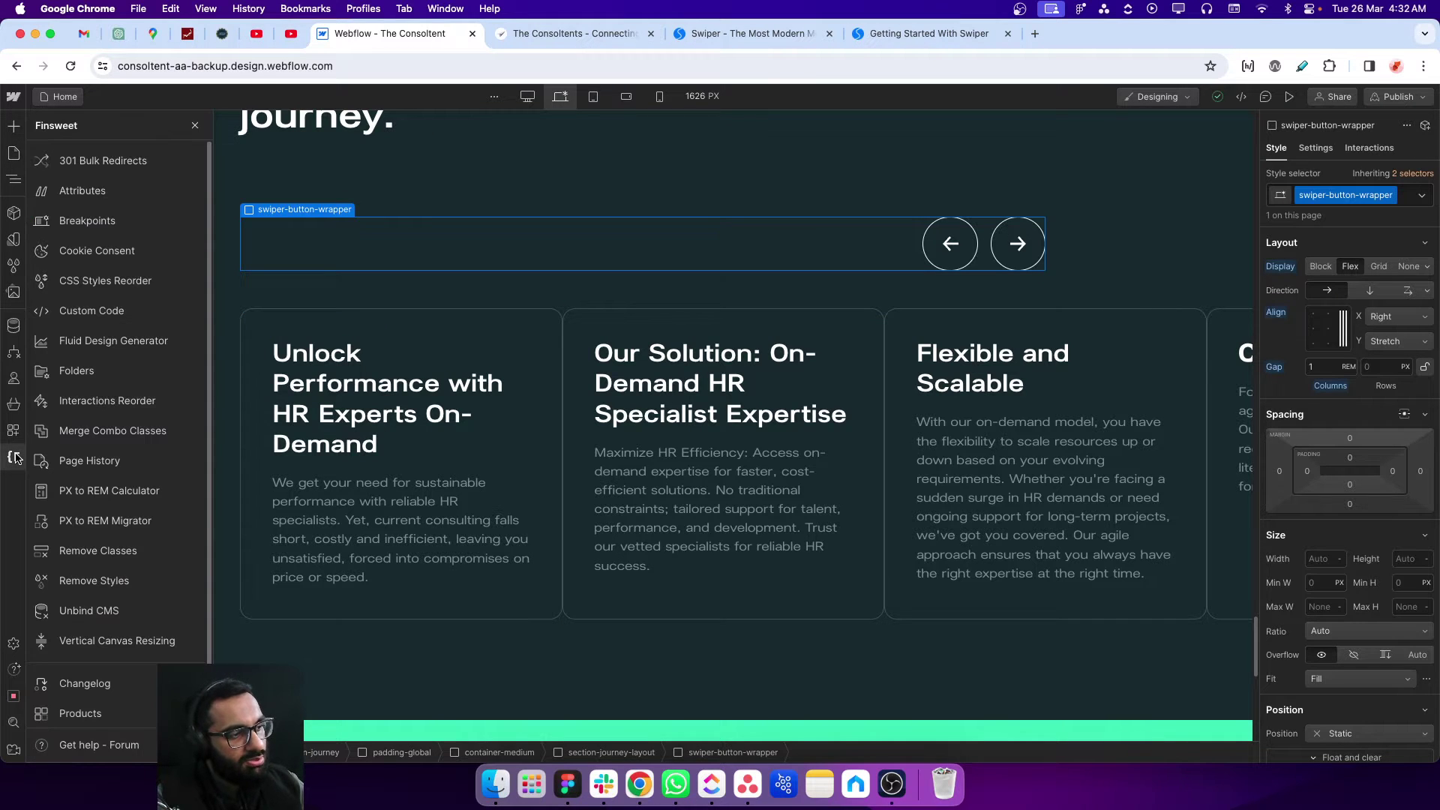
left_click(69, 314)
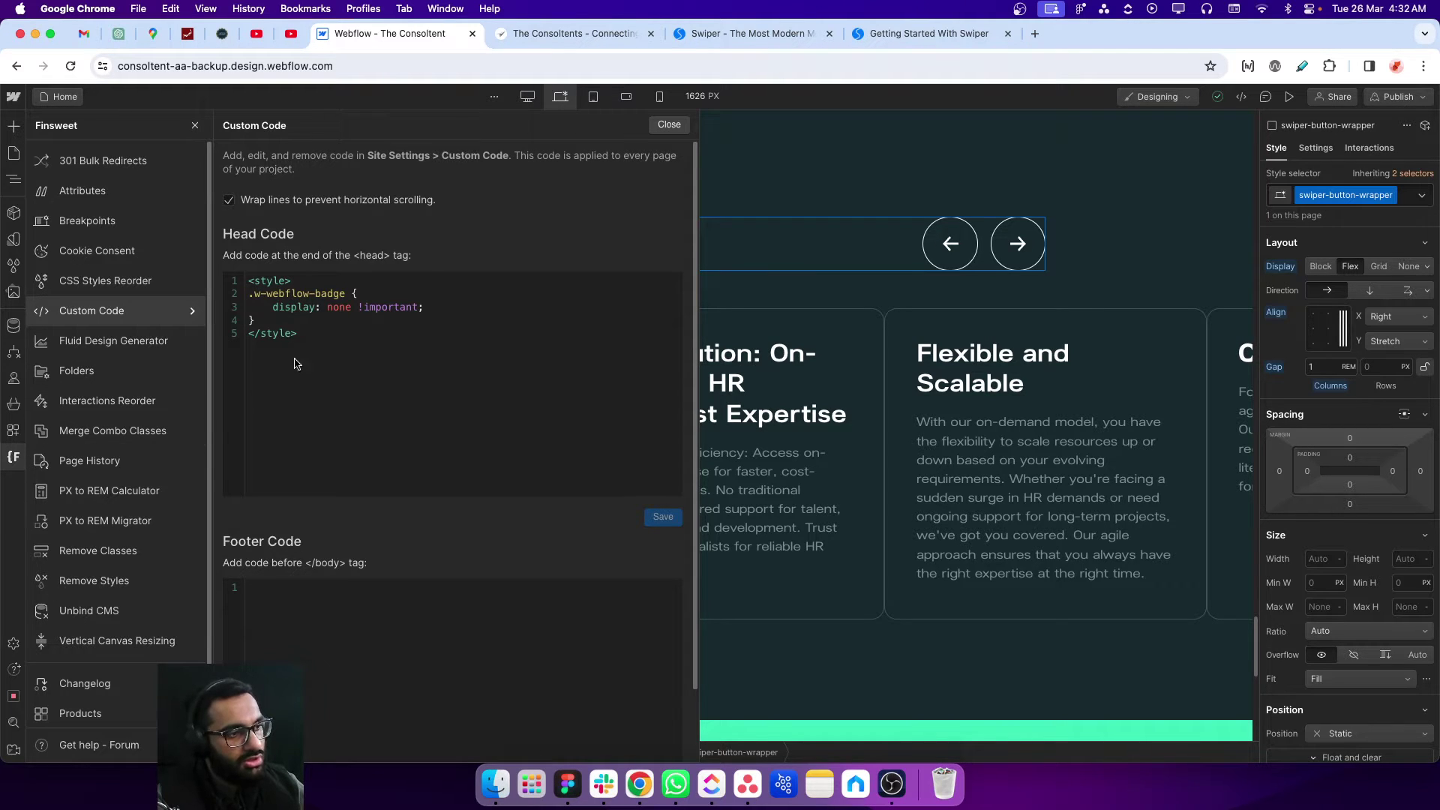
scroll(328, 414, "down", 2)
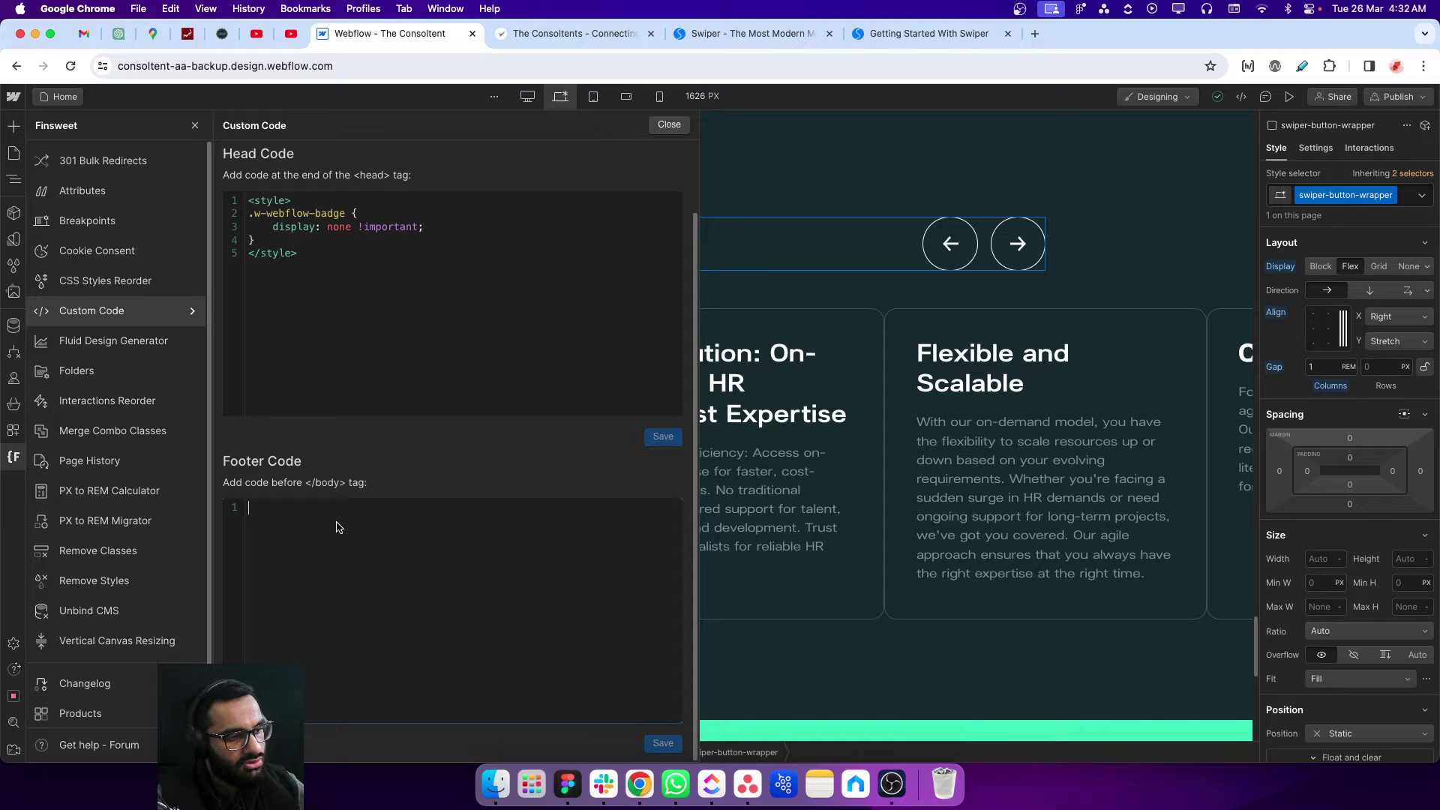
key("super+v")
key("super+z")
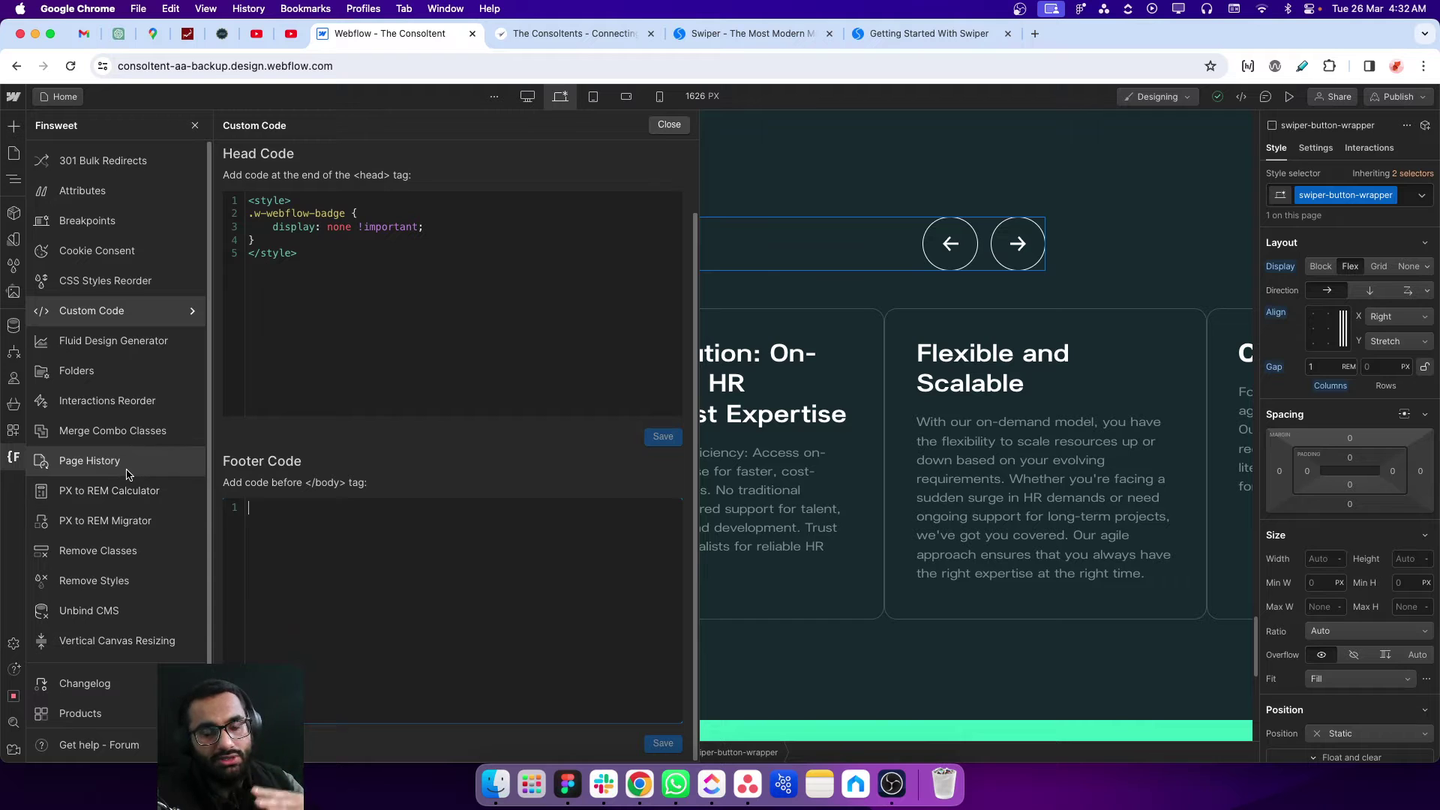
left_click(9, 459)
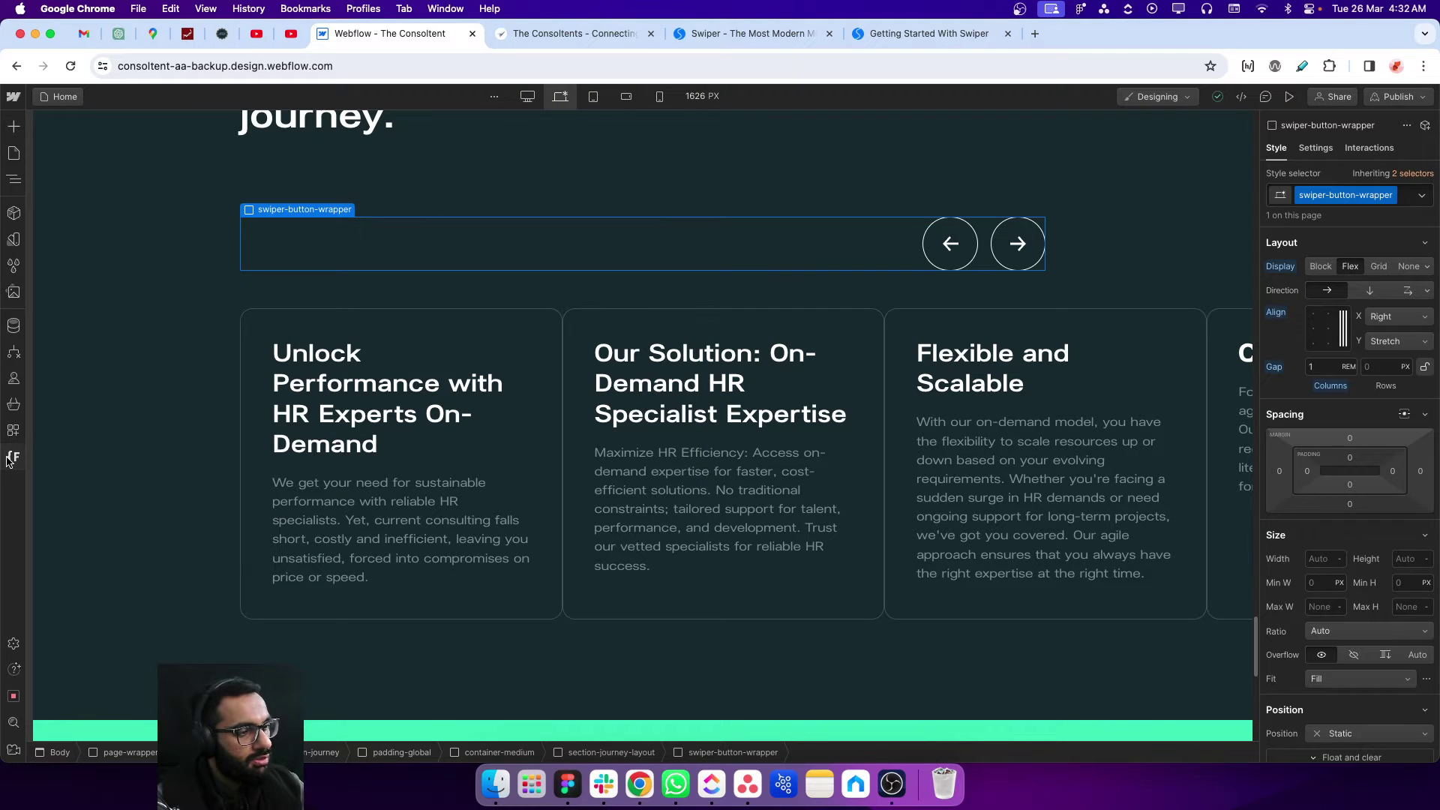
- View the swiper-bundle.min.js script tag in the Home page's Before </body> tag code and close the settings
left_click(14, 153)
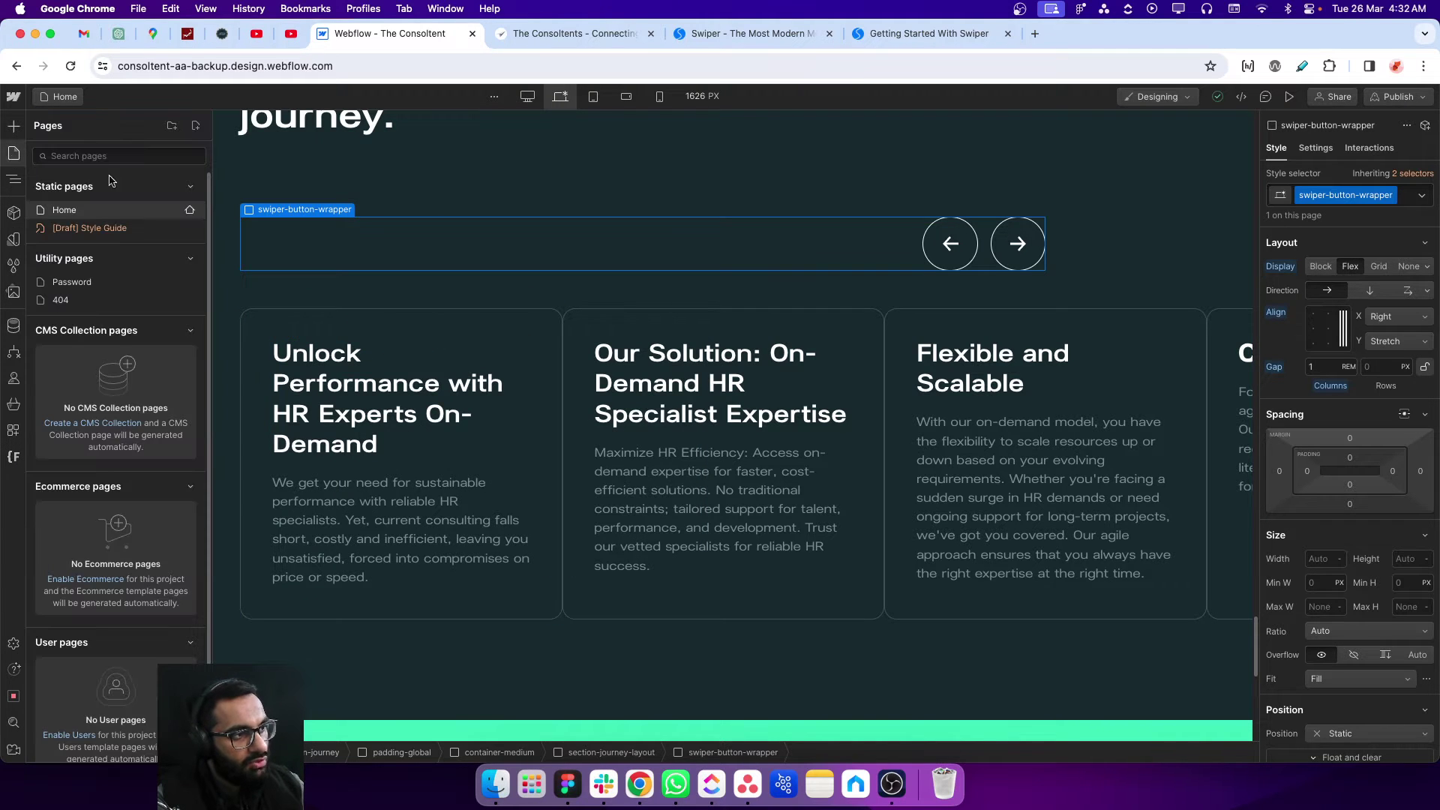
left_click(188, 210)
scroll(410, 294, "down", 20)
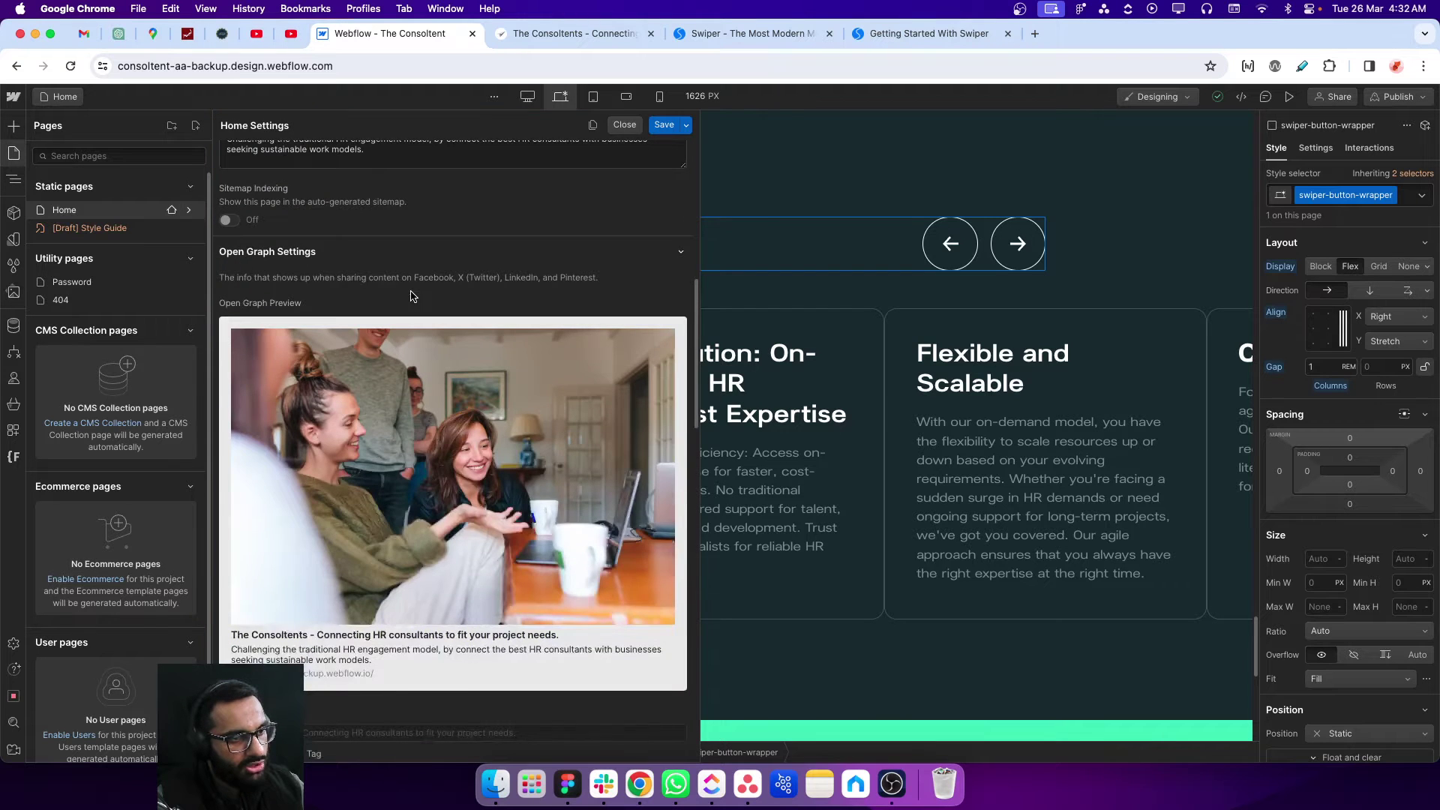
scroll(411, 293, "down", 3)
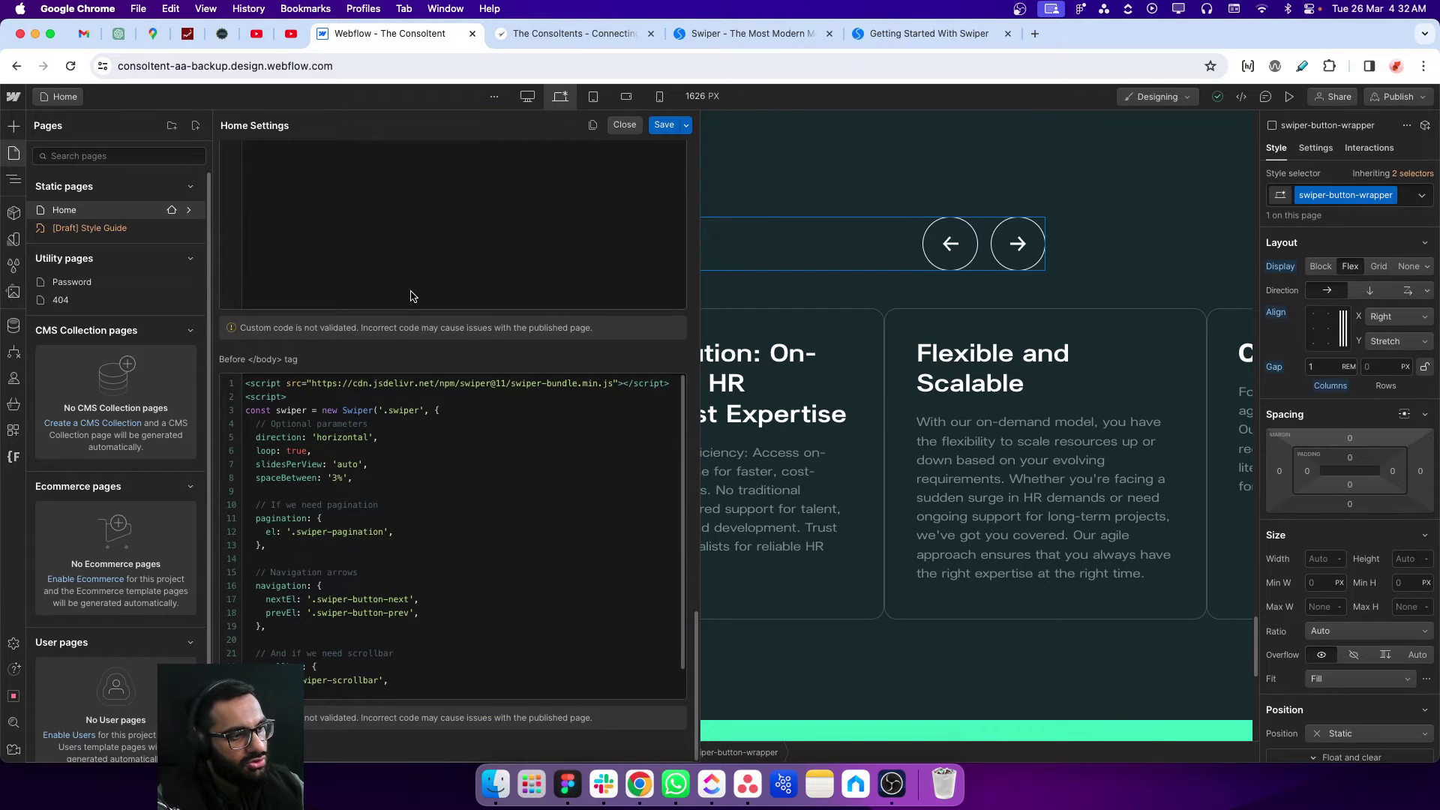
triple_click(268, 383)
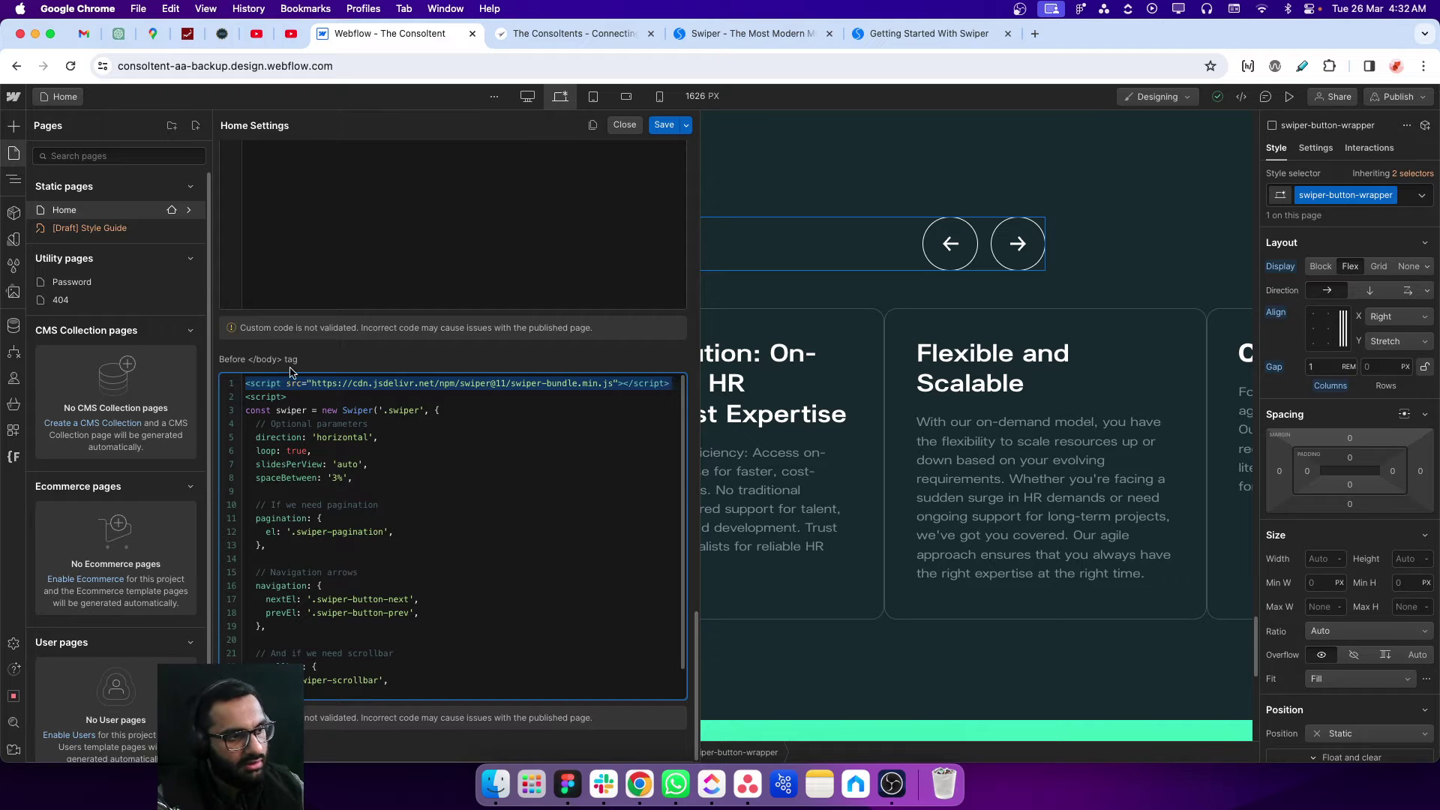
left_click(377, 397)
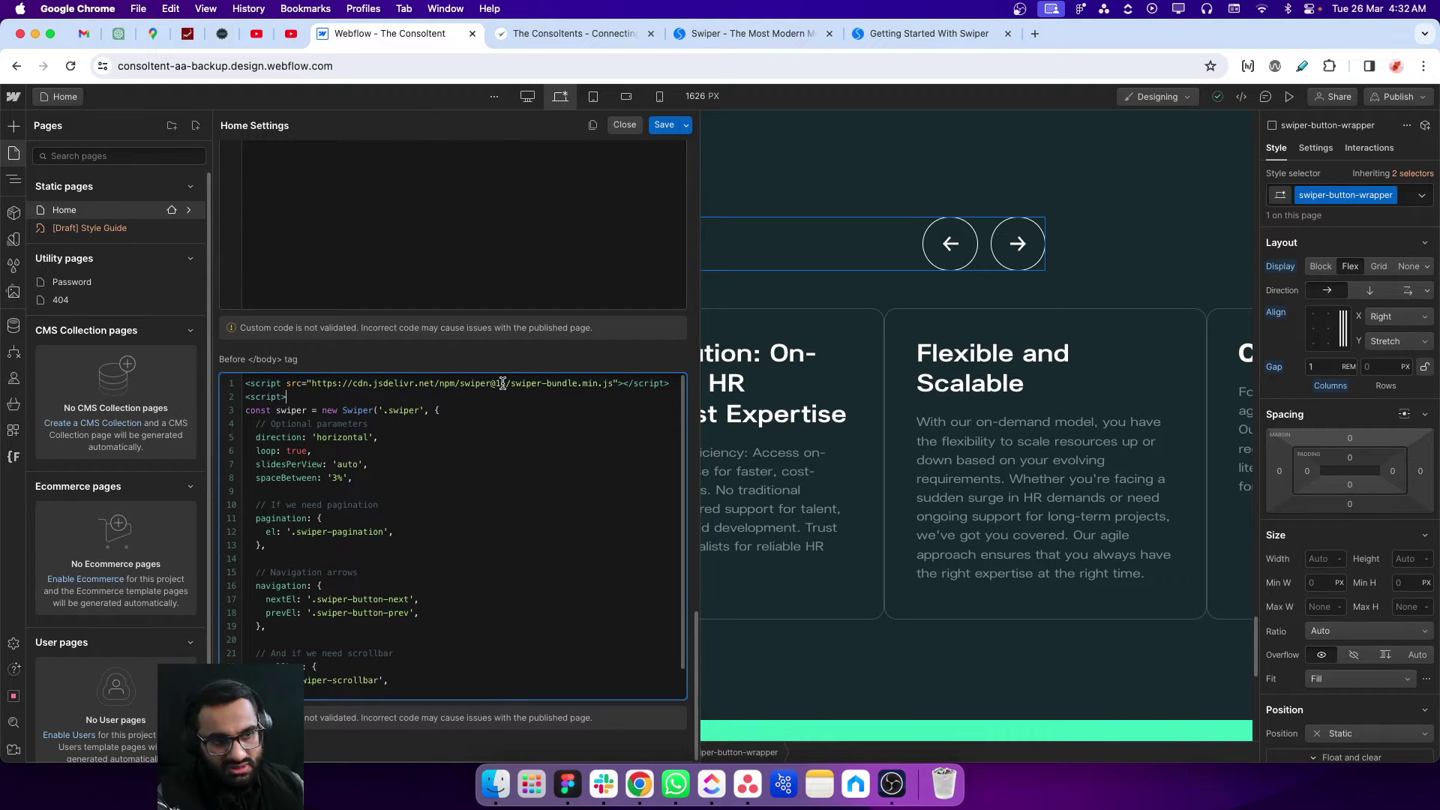
left_click(13, 154)
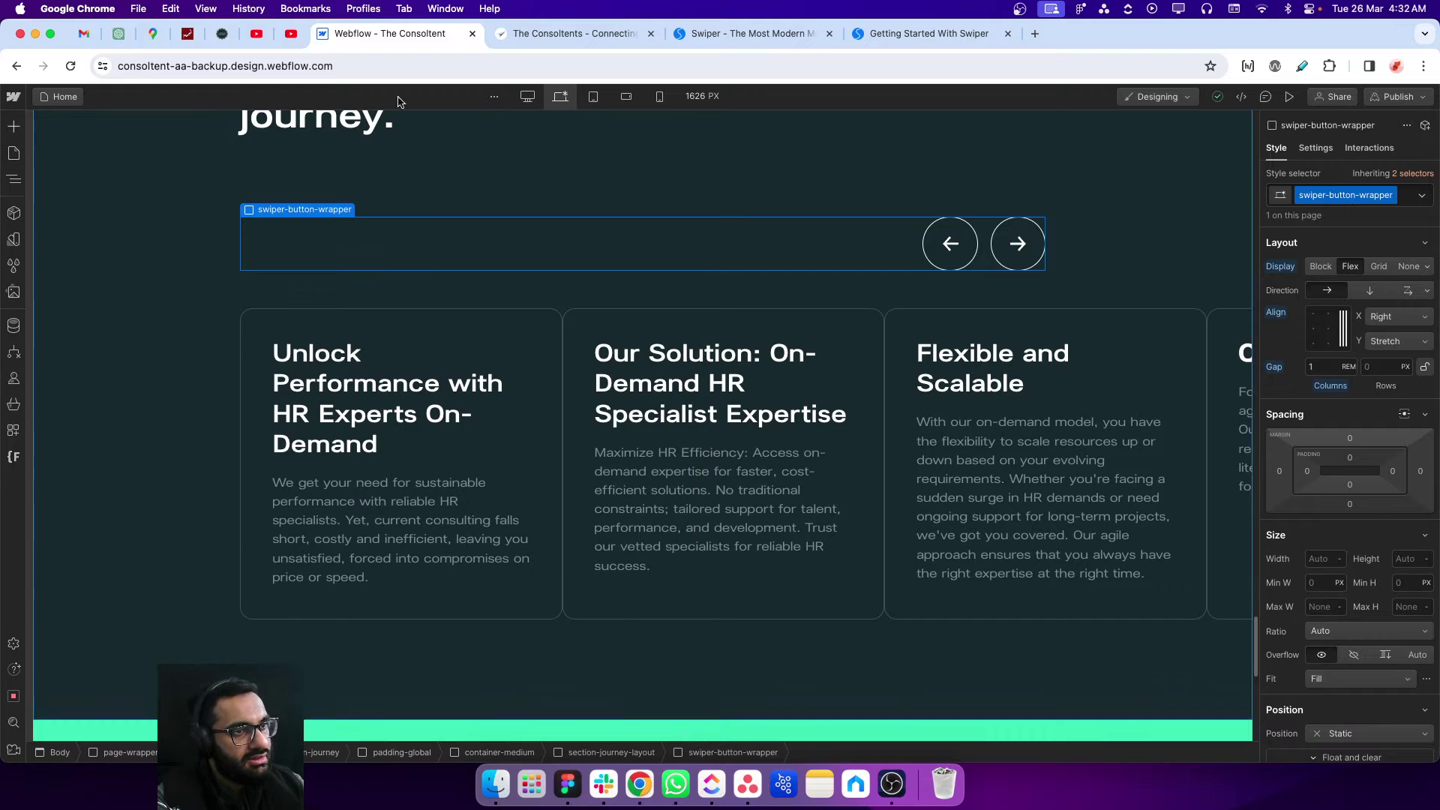
- Switch to Swiper's Getting Started page, review the basic HTML layout and copy the full Initialize Swiper code block
left_click(888, 40)
scroll(339, 334, "down", 10)
scroll(339, 337, "up", 1)
left_click_drag(434, 503, 382, 207)
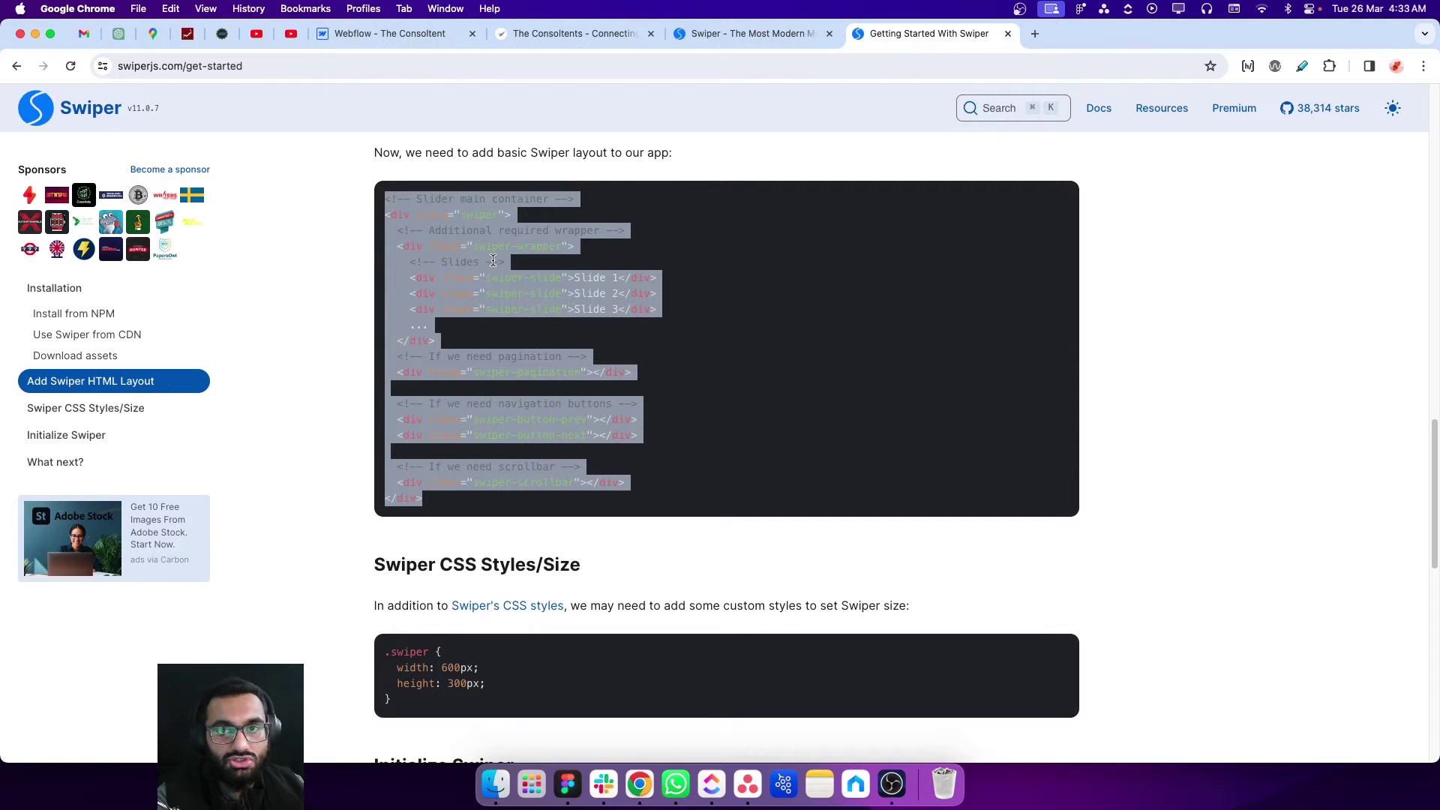
left_click(567, 291)
scroll(547, 415, "down", 10)
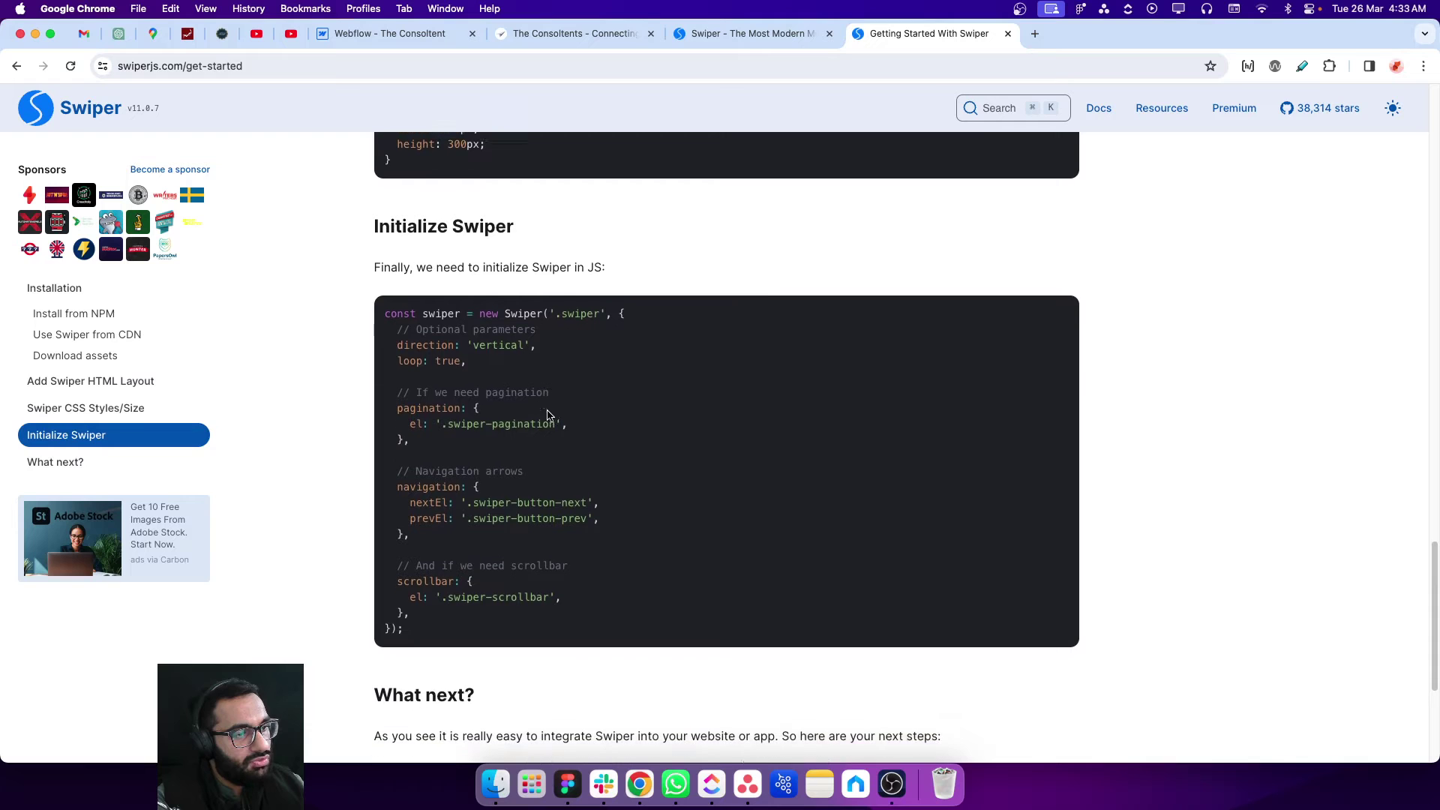
left_click_drag(405, 625, 386, 307)
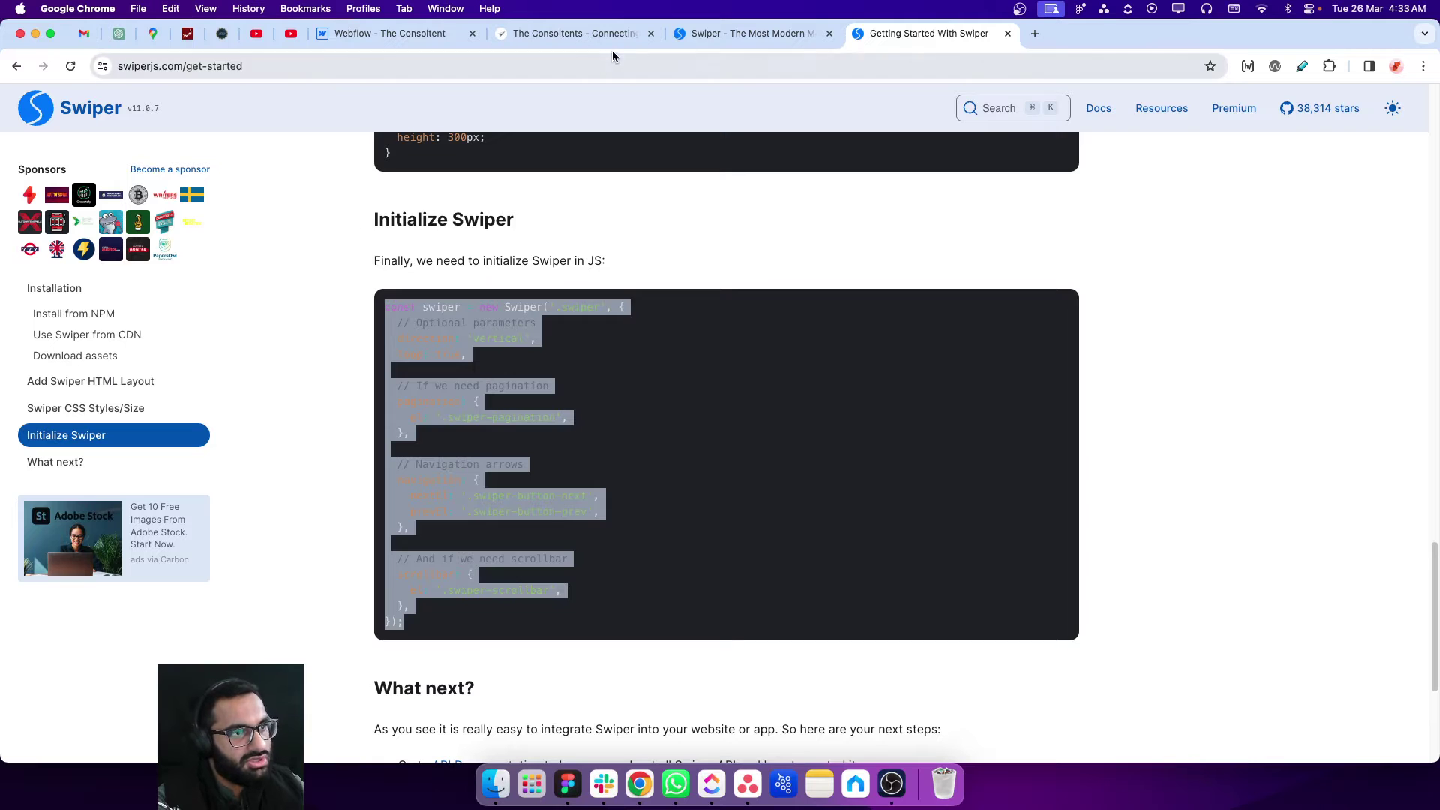
- Return to the Webflow Designer and open the Home page's Before </body> tag code to view the existing Swiper script
left_click(390, 33)
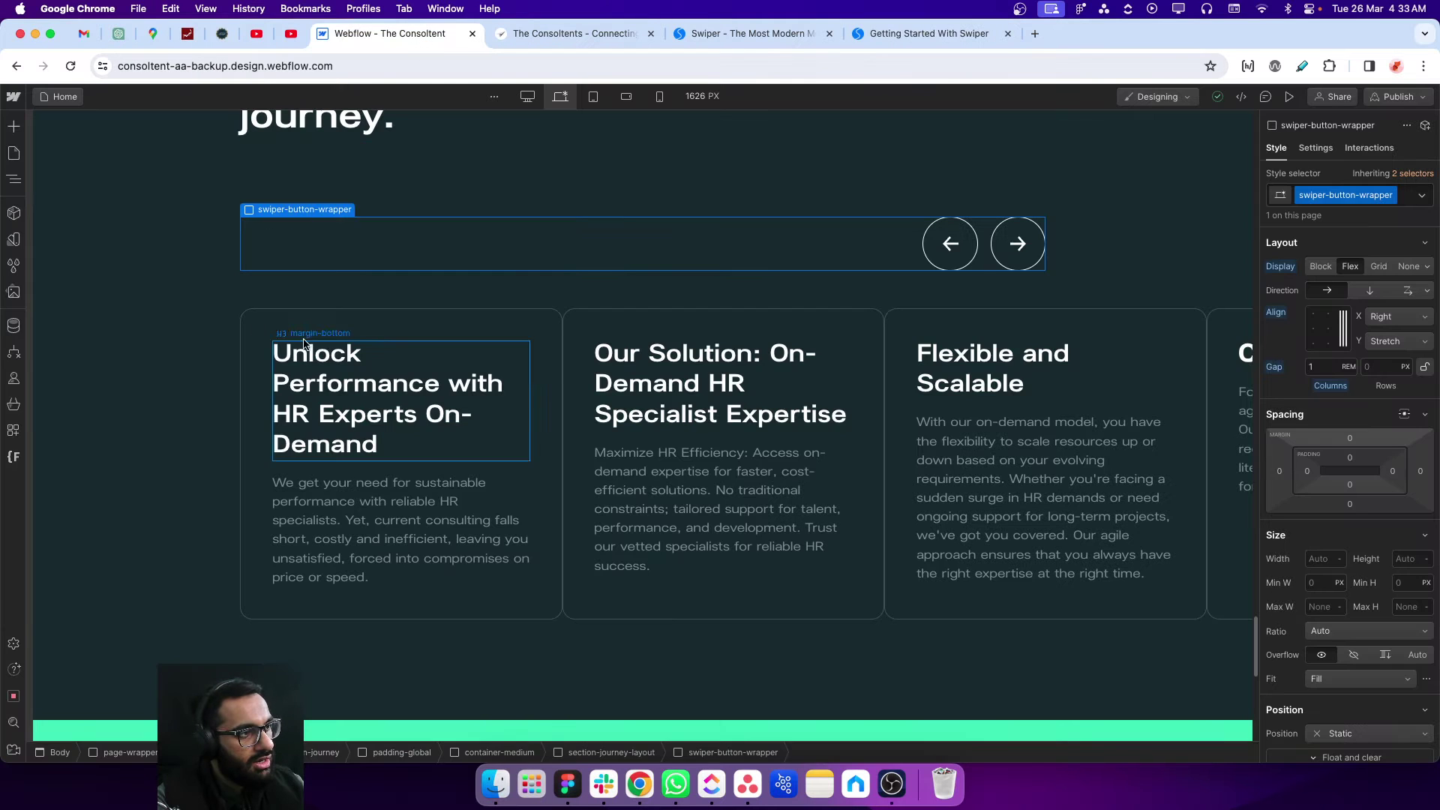
left_click(11, 154)
left_click(189, 210)
scroll(294, 409, "down", 10)
scroll(294, 408, "down", 3)
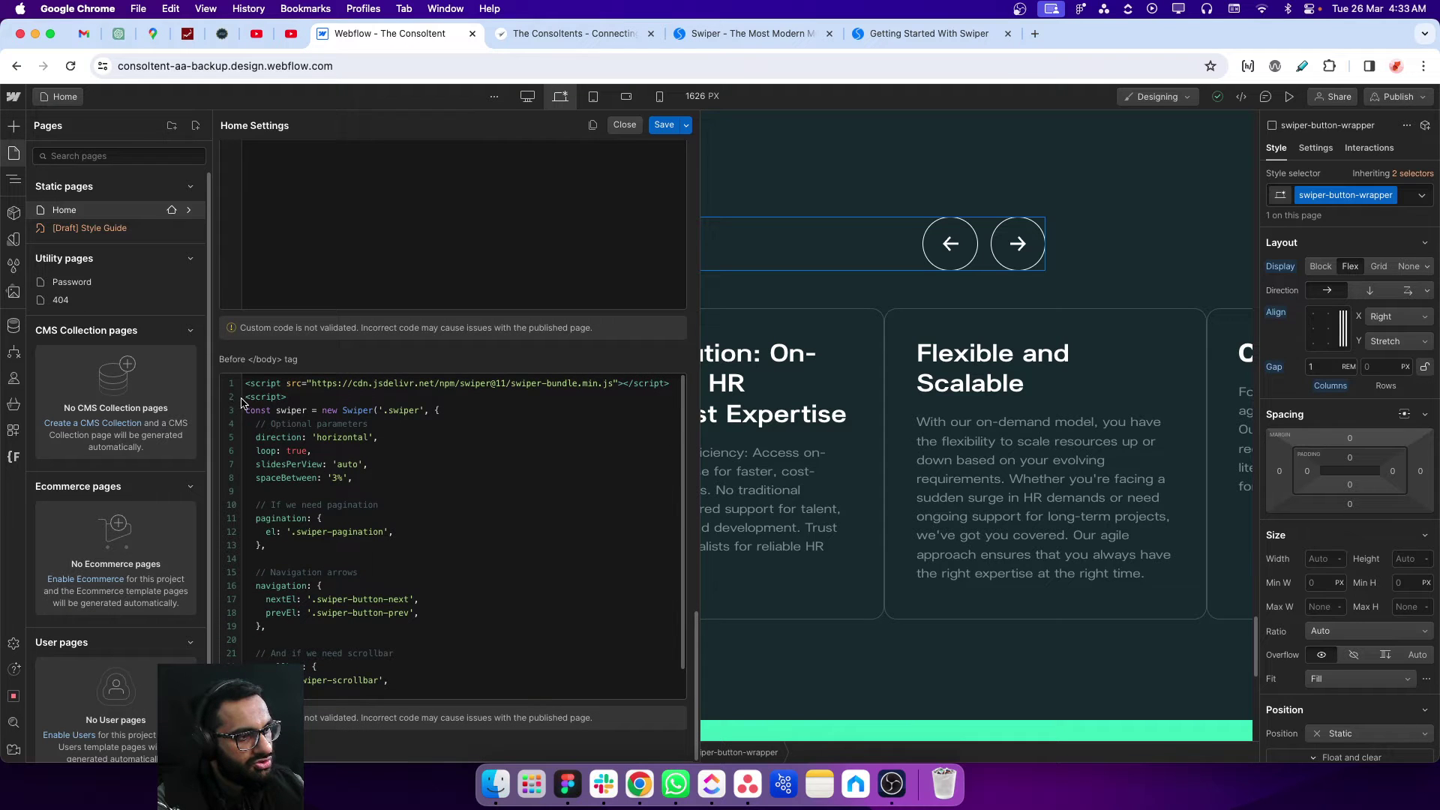
scroll(435, 551, "down", 1)
left_click(383, 687)
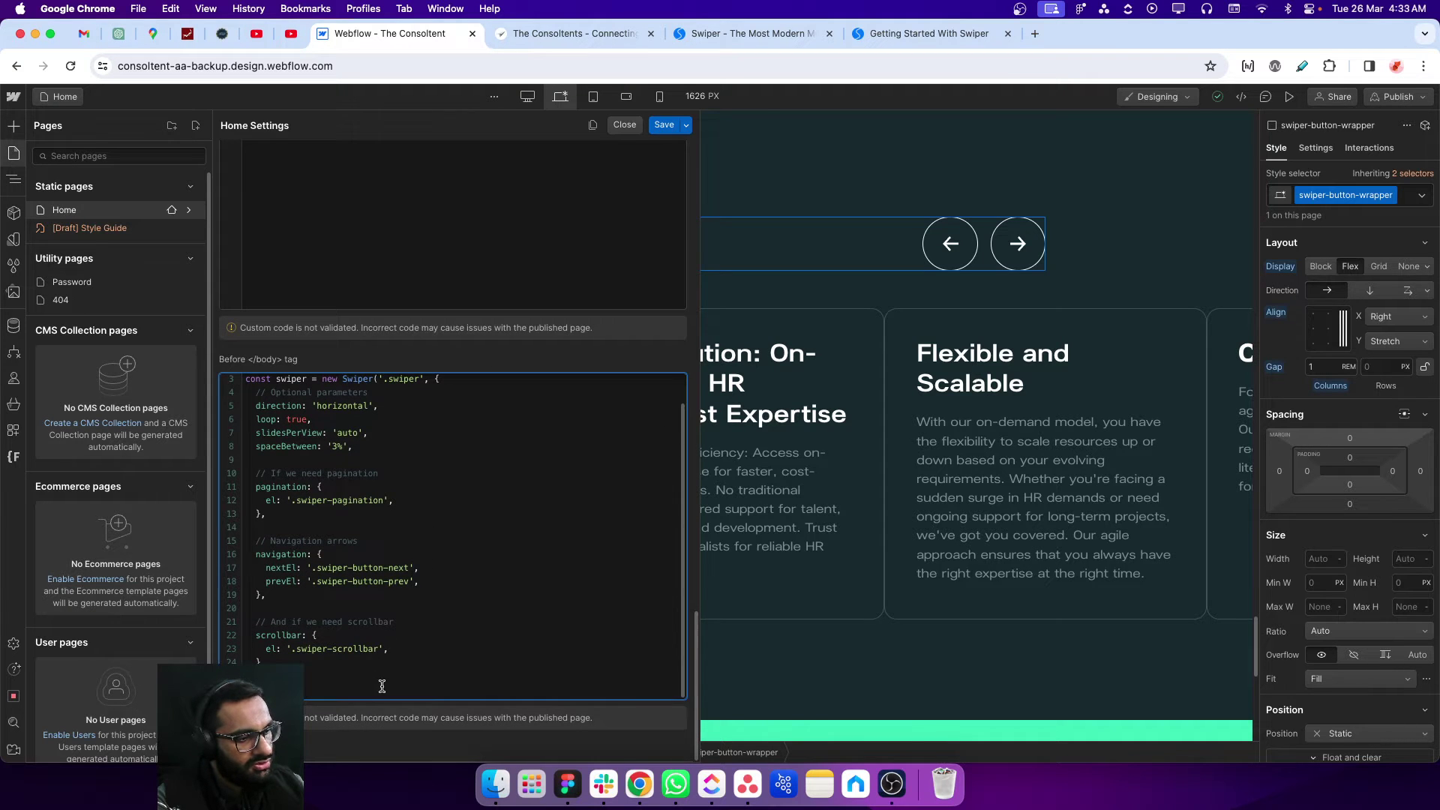
left_click_drag(325, 681, 224, 360)
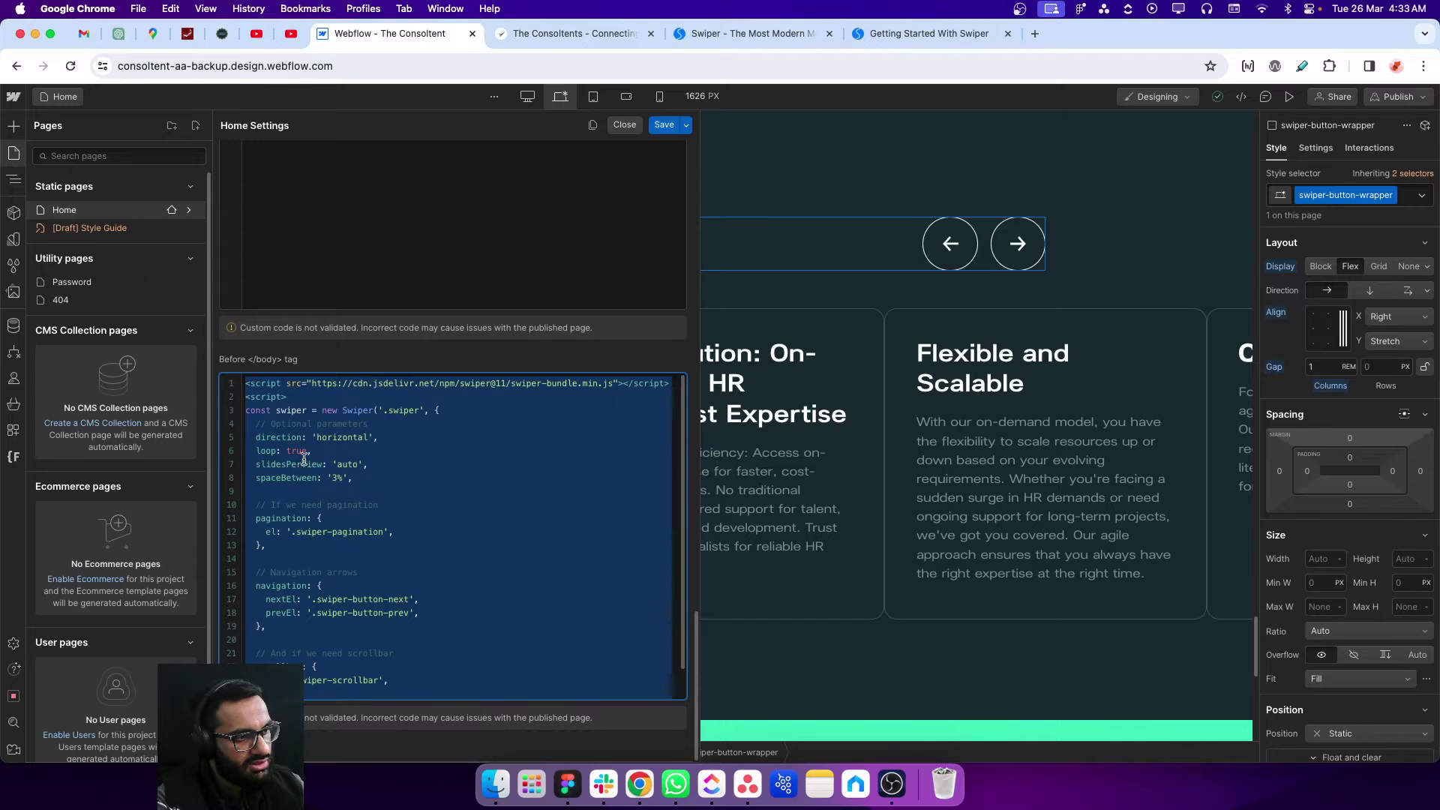
- Paste the Swiper initialization code in a new <script> block below the existing script in the Before </body> tag code
left_click(390, 660)
scroll(392, 674, "down", 1)
scroll(401, 681, "down", 2)
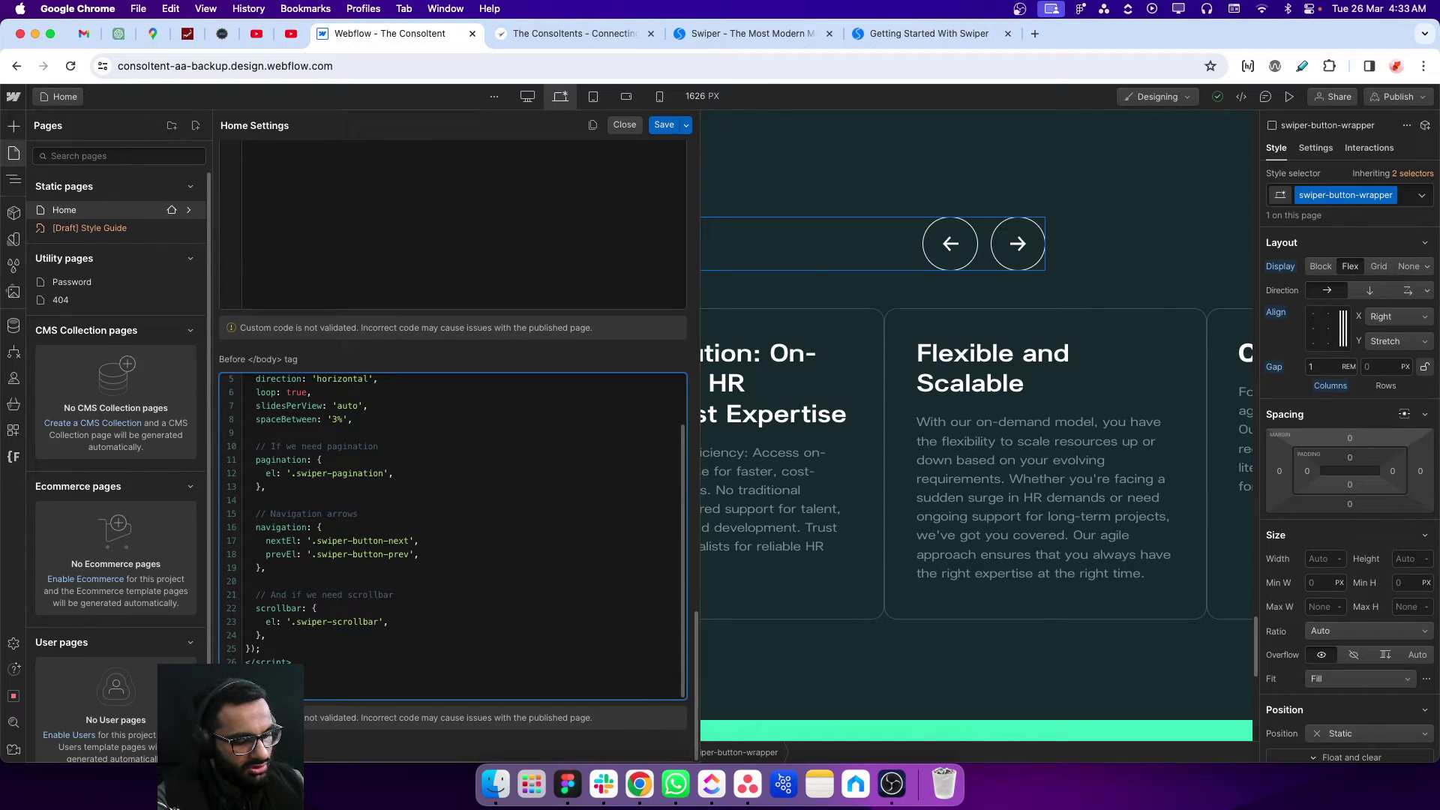
scroll(453, 536, "down", 1)
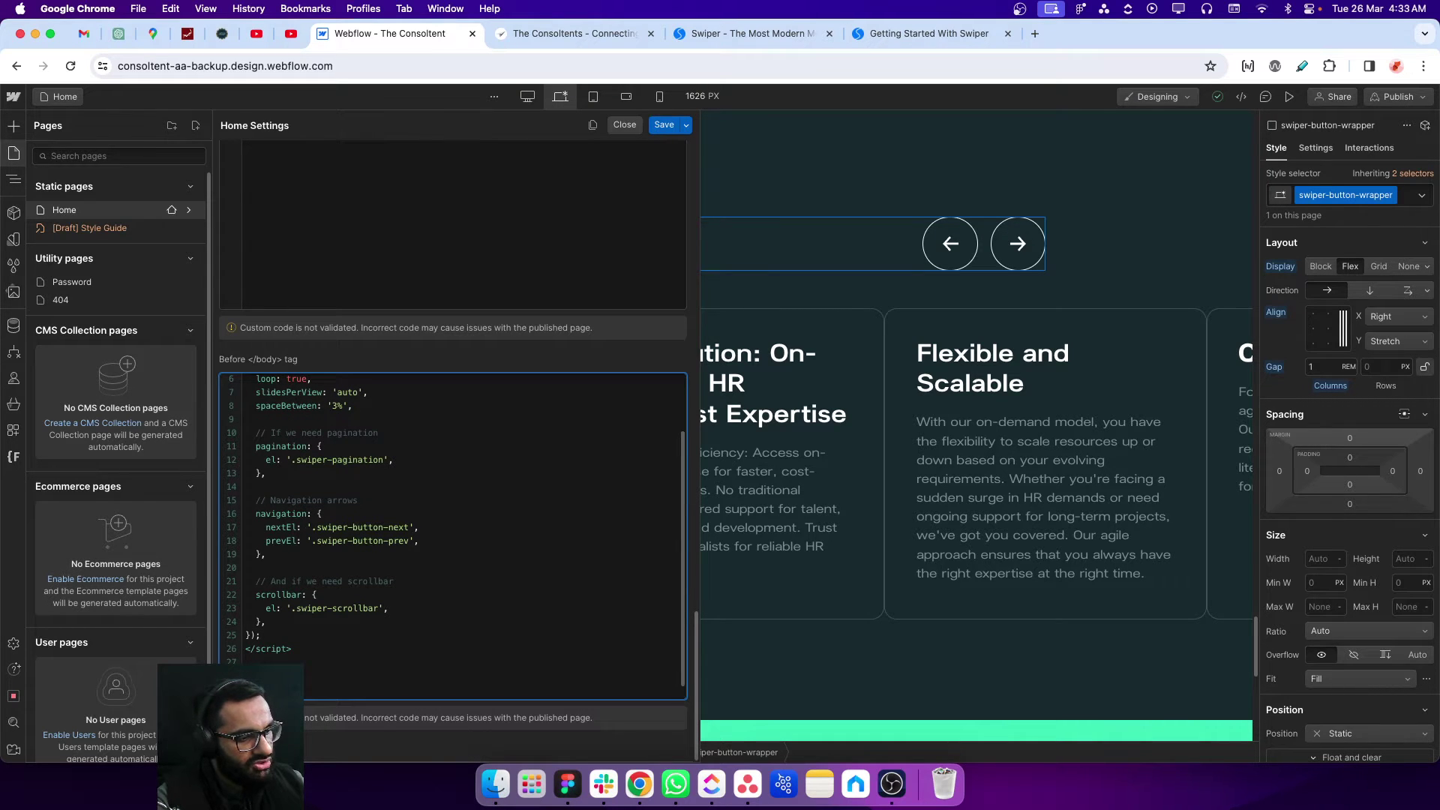
key("super+v")
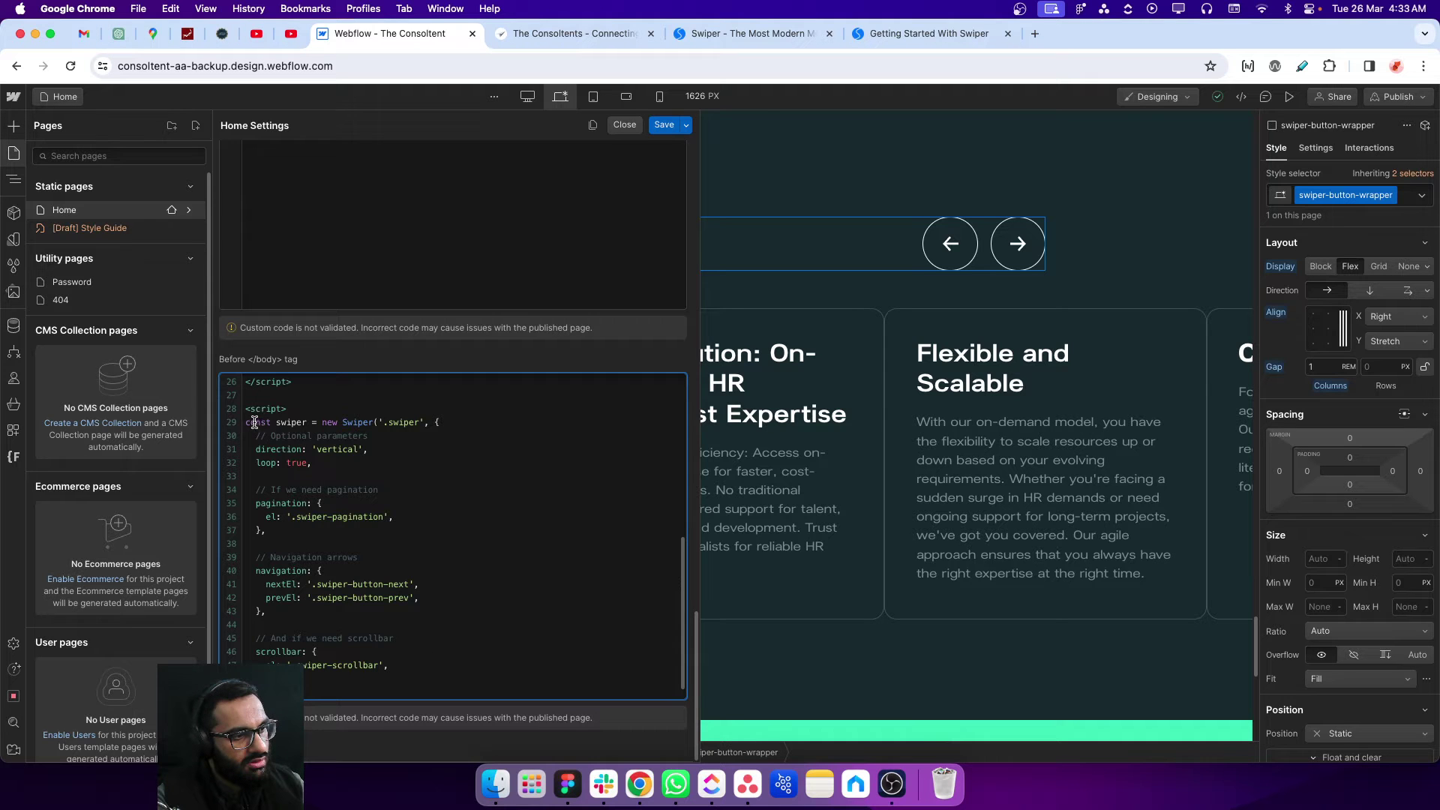
left_click_drag(248, 422, 315, 698)
left_click(315, 694)
- Set the direction parameter in the newly added Swiper script to 'horizontal'
scroll(390, 562, "up", 2)
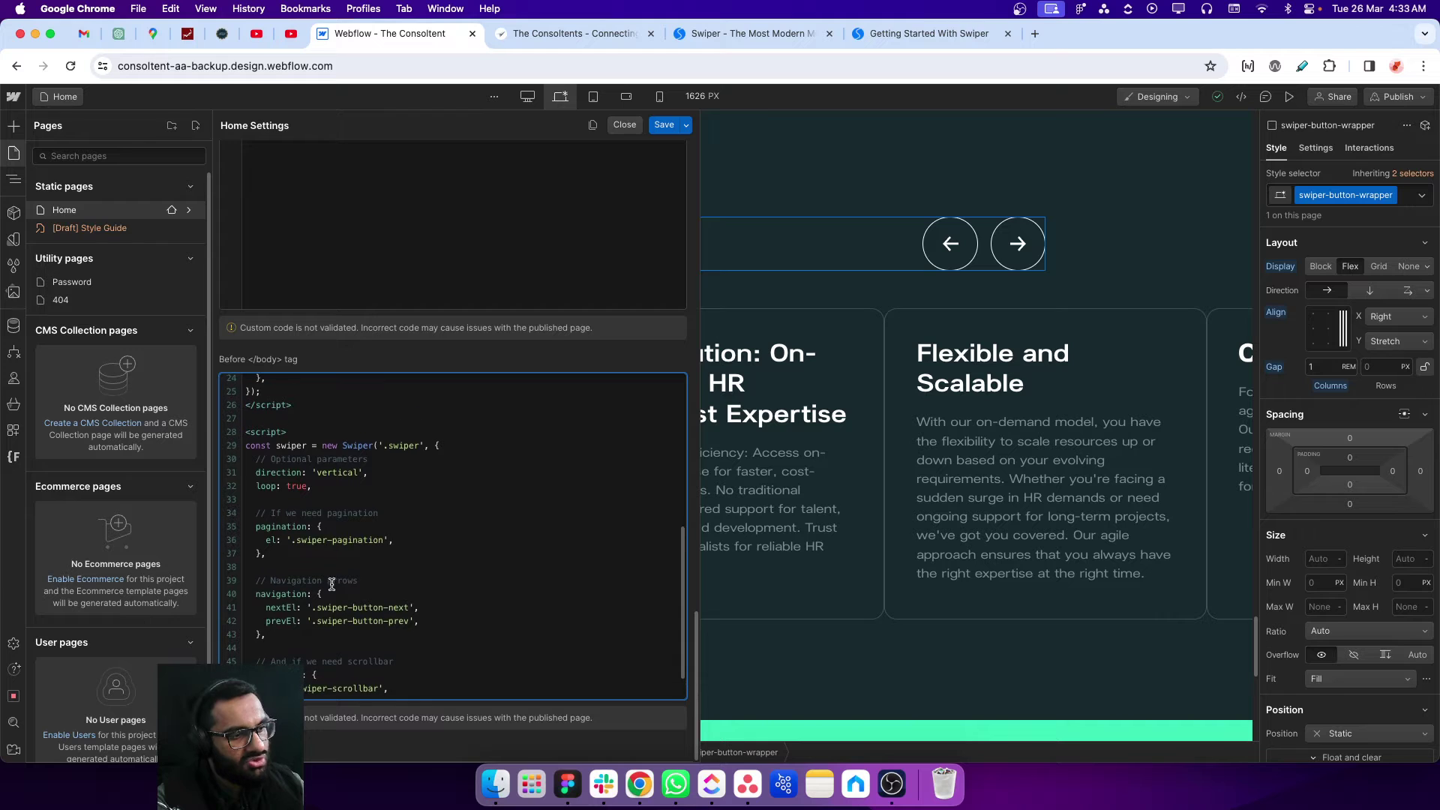
scroll(338, 552, "up", 2)
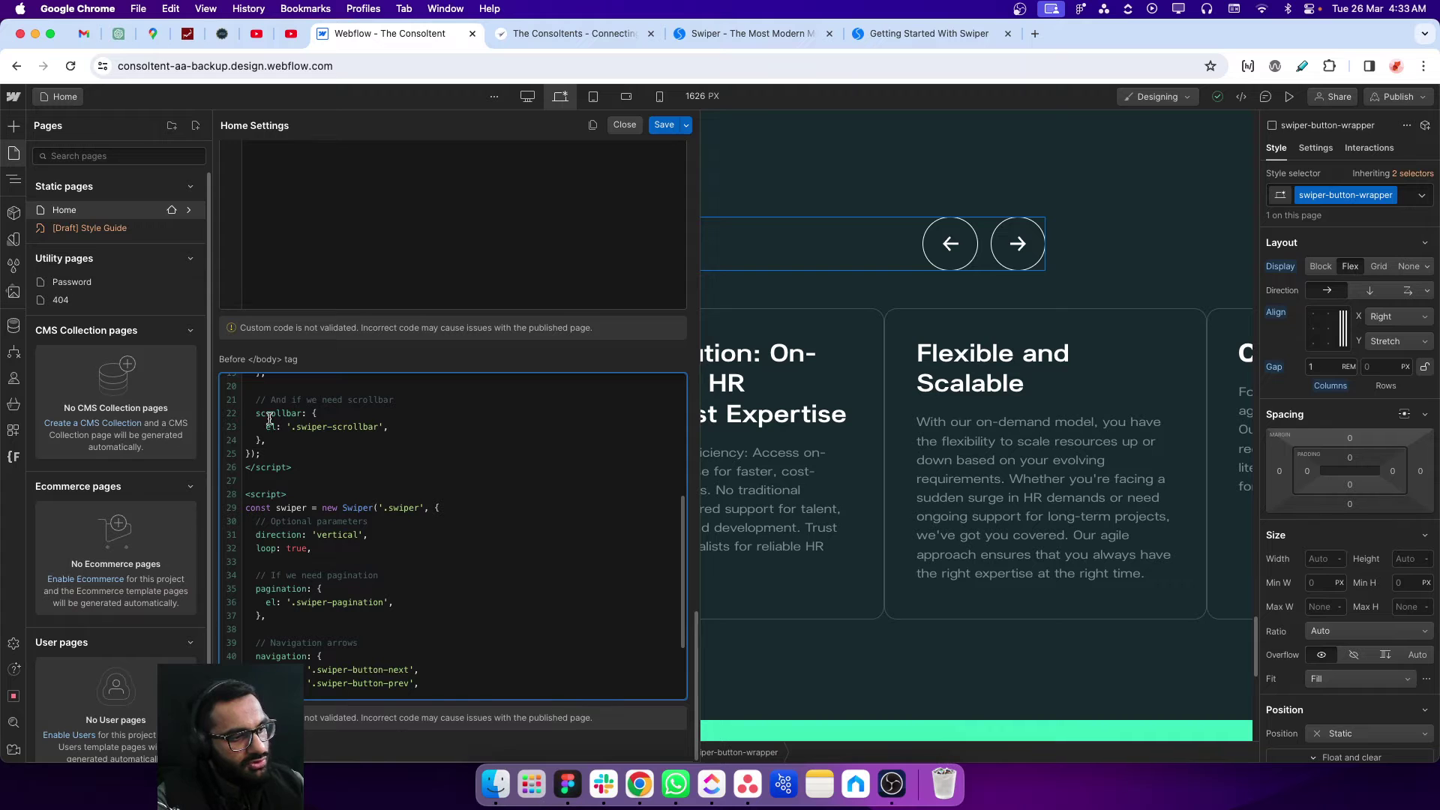
left_click_drag(316, 536, 361, 535)
type("horizon")
- Compare the new script's direction setting with the existing Swiper script and examine the new script's loop parameter
scroll(315, 437, "up", 6)
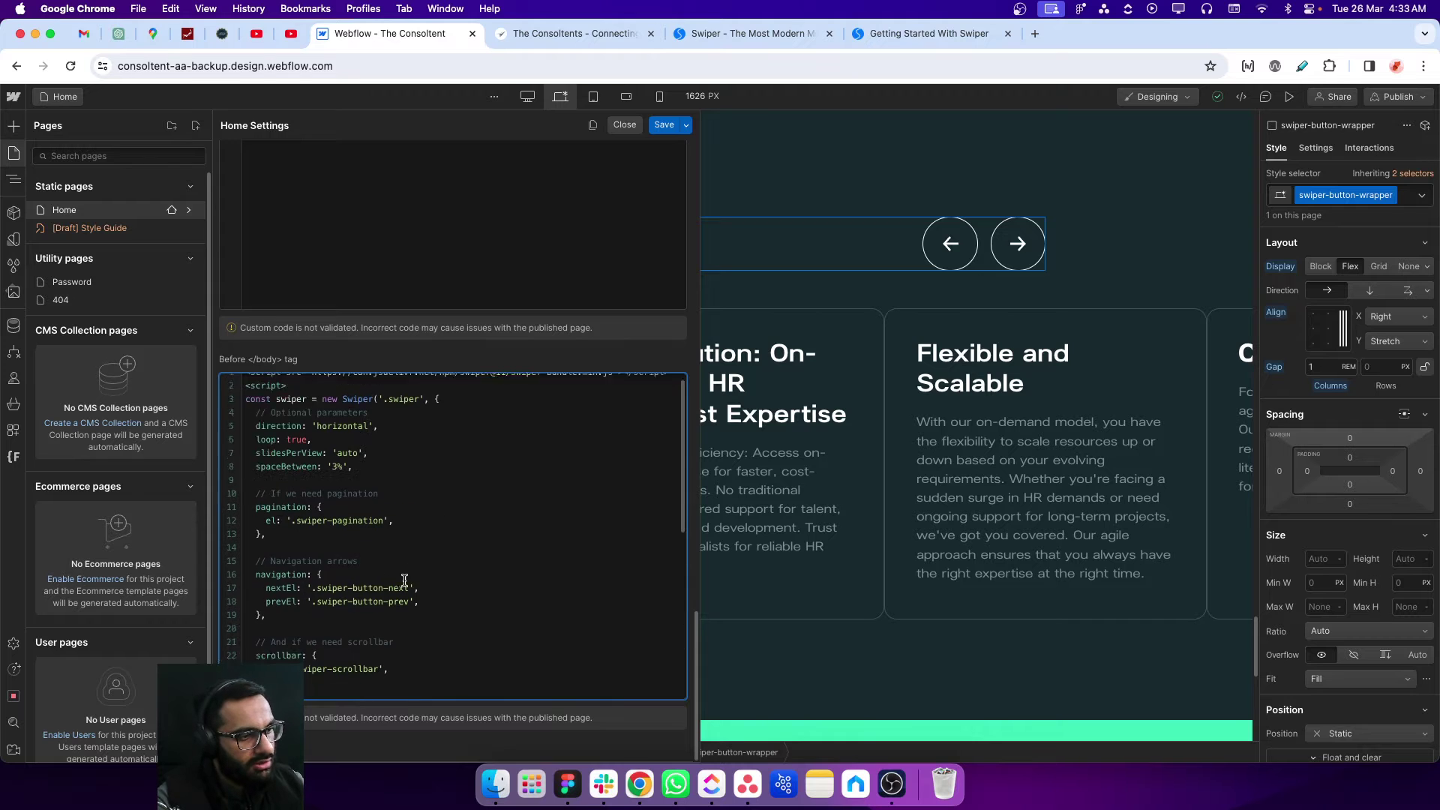
left_click_drag(316, 437, 377, 438)
left_click(376, 508)
scroll(394, 509, "down", 6)
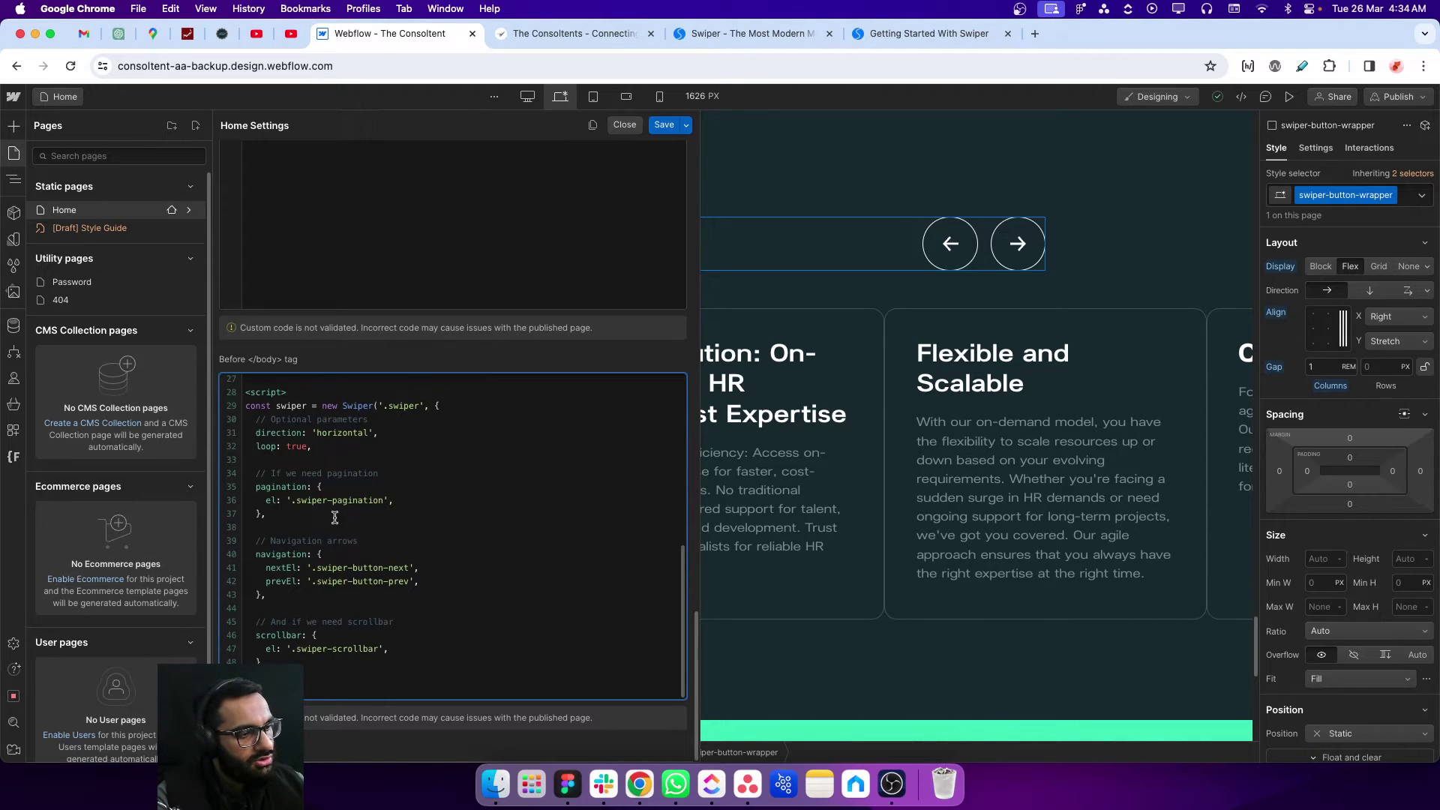
scroll(354, 536, "up", 1)
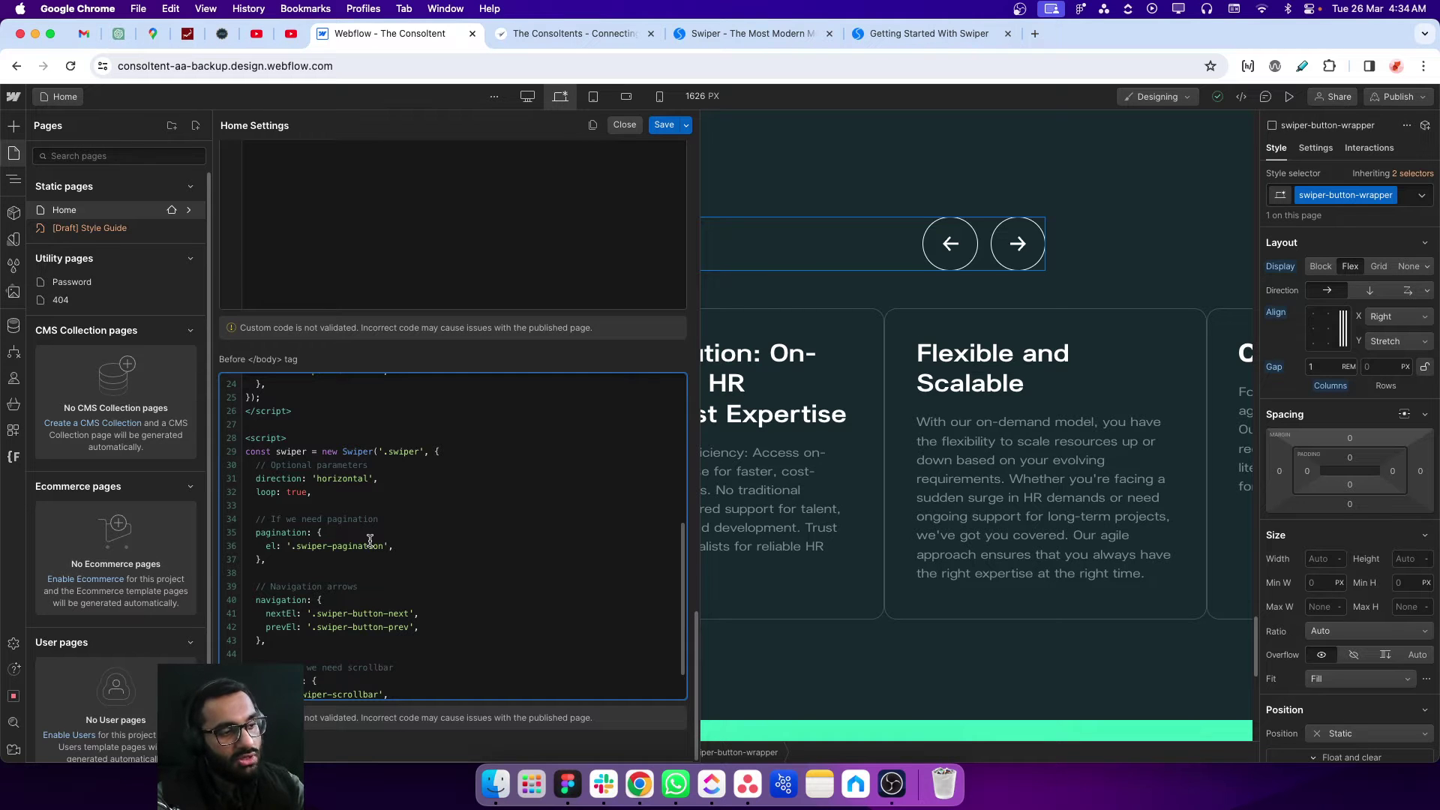
left_click_drag(257, 491, 311, 492)
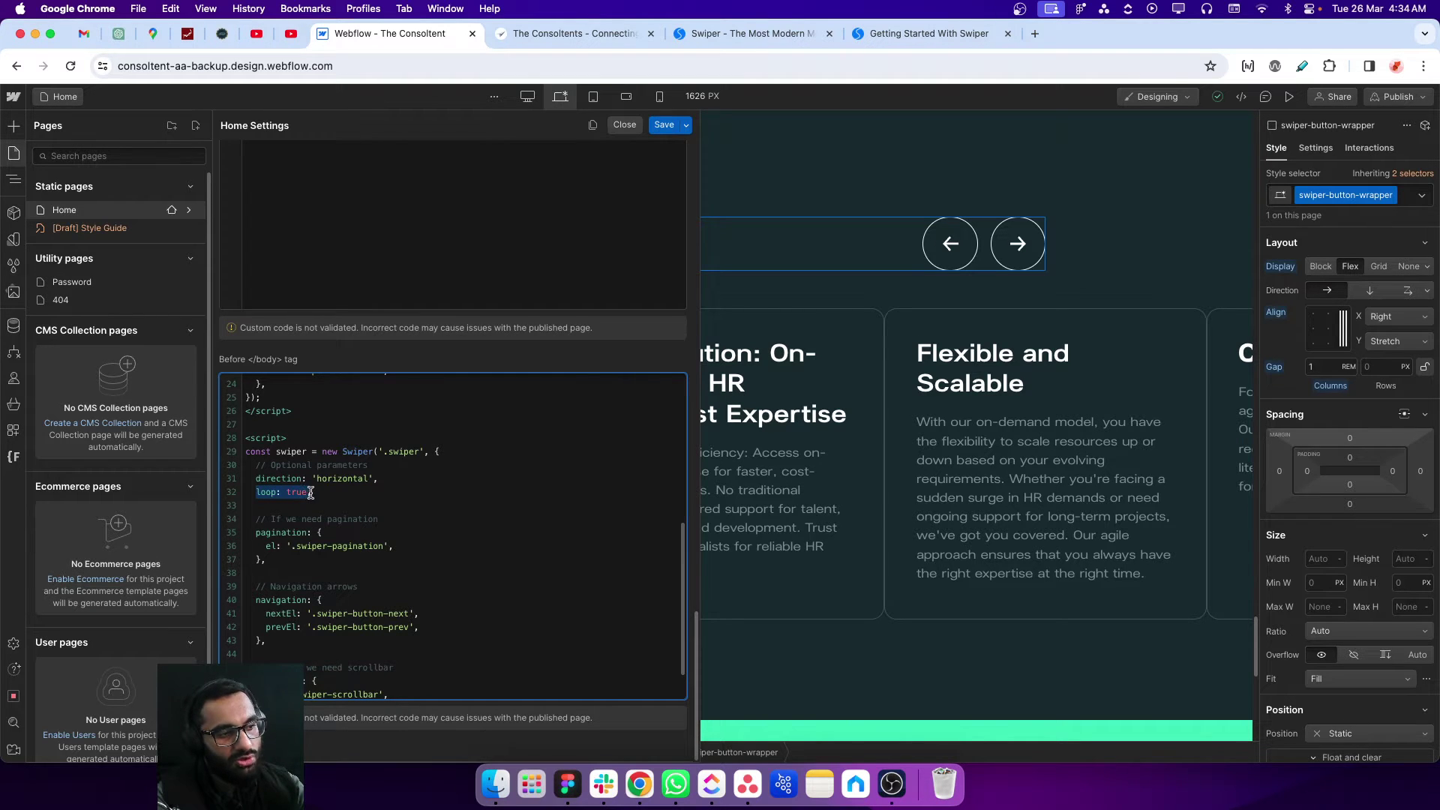
left_click(323, 498)
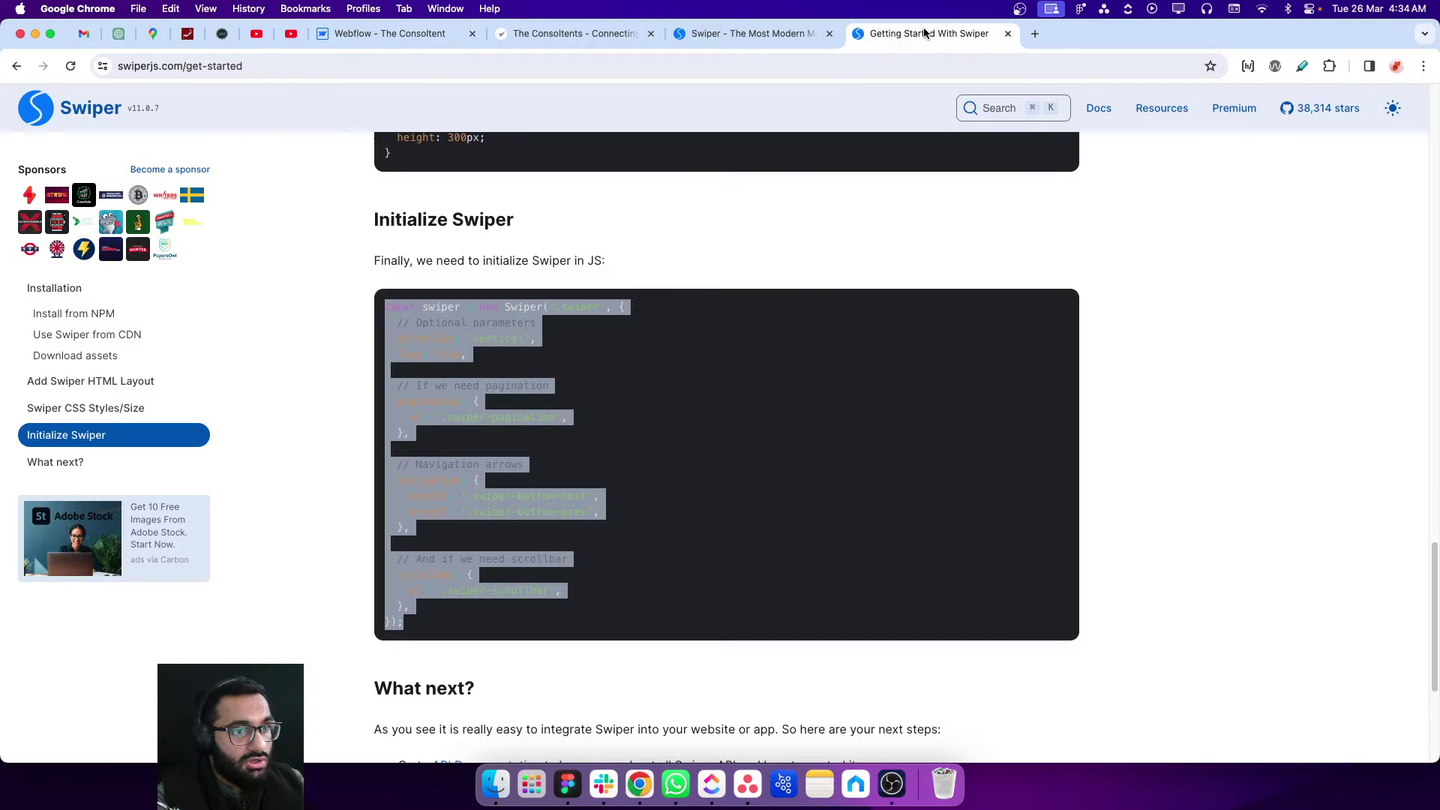
- Switch to the Swiper documentation, open the Swiper Core / API page and look through its list of sections and modules
left_click(927, 34)
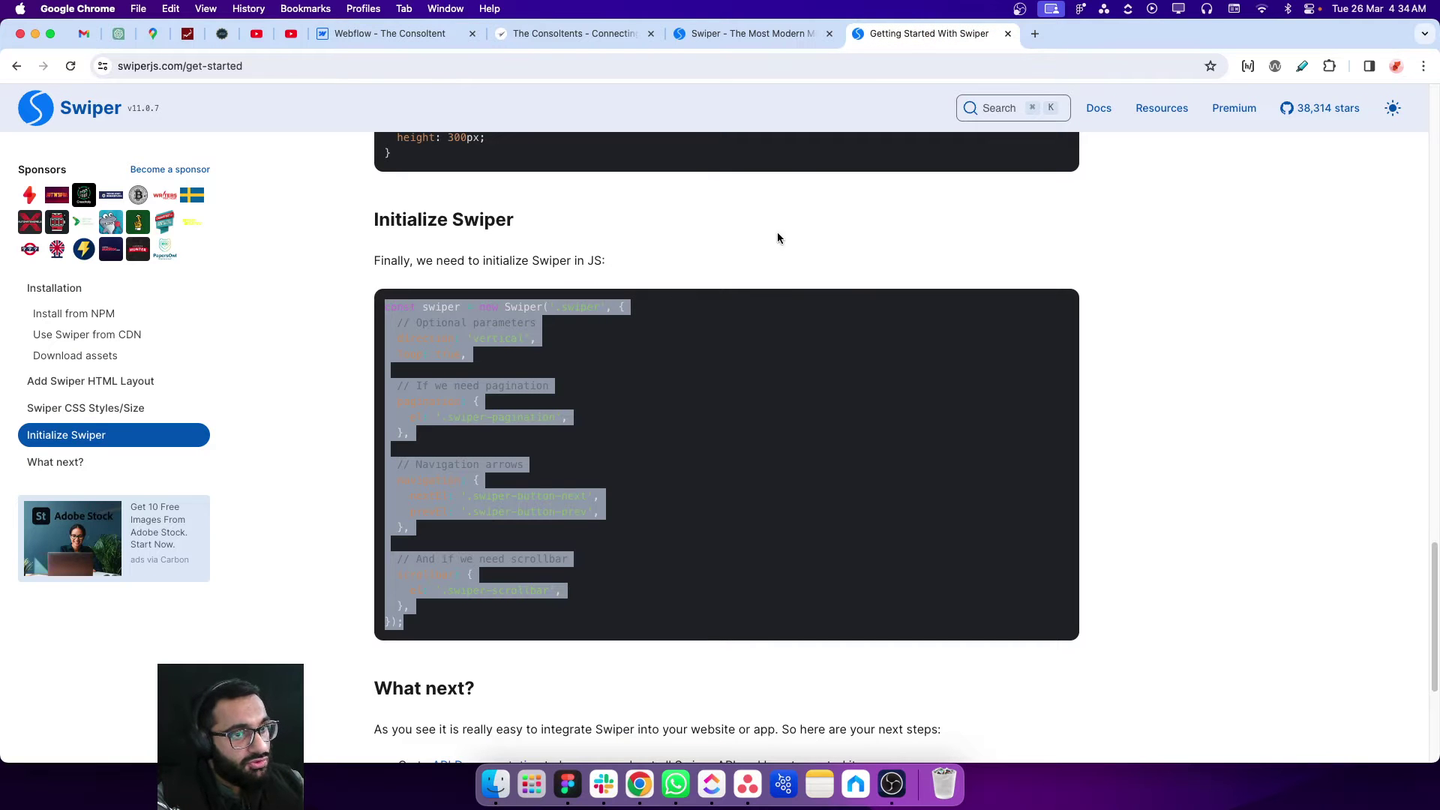
left_click(1098, 112)
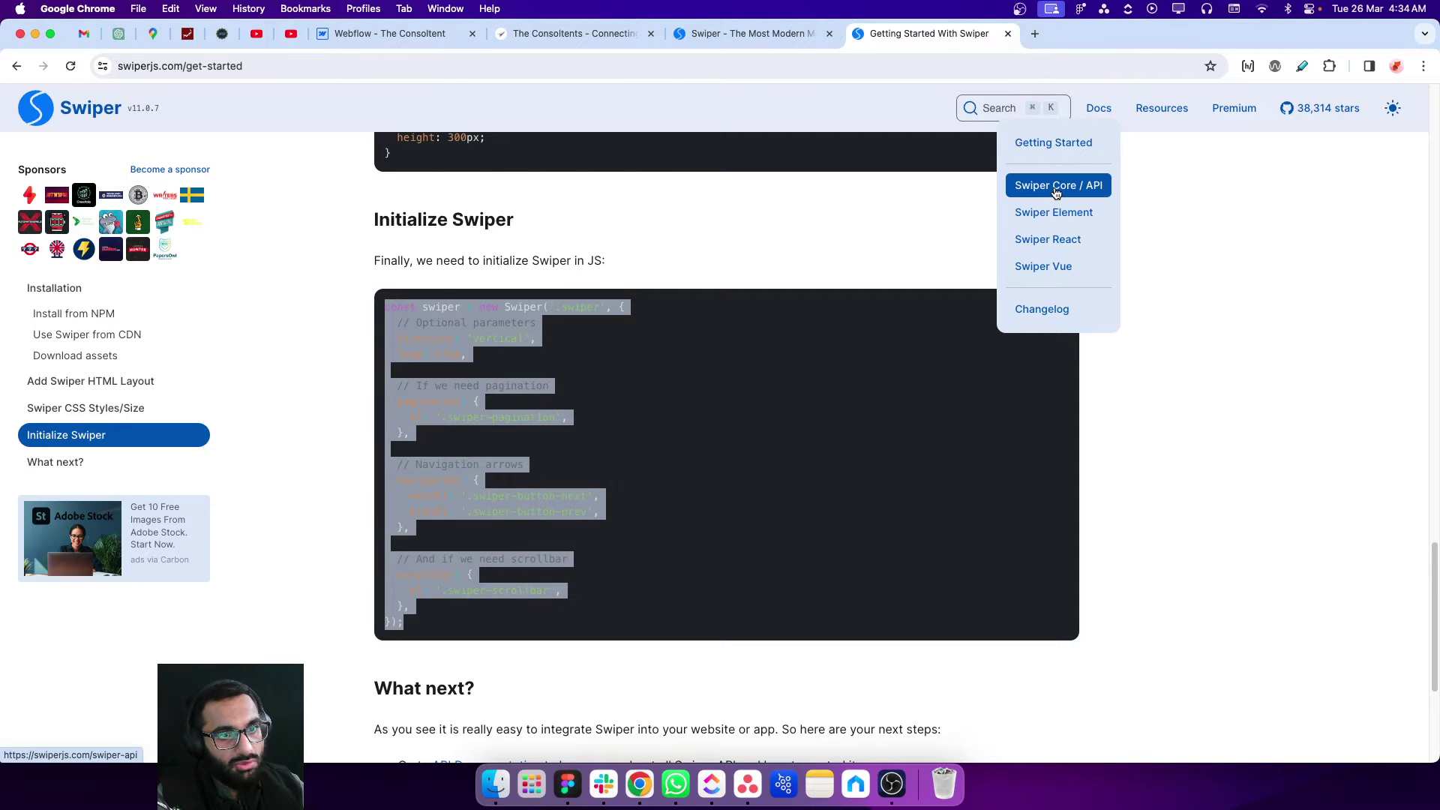
left_click(1058, 187)
scroll(138, 408, "down", 5)
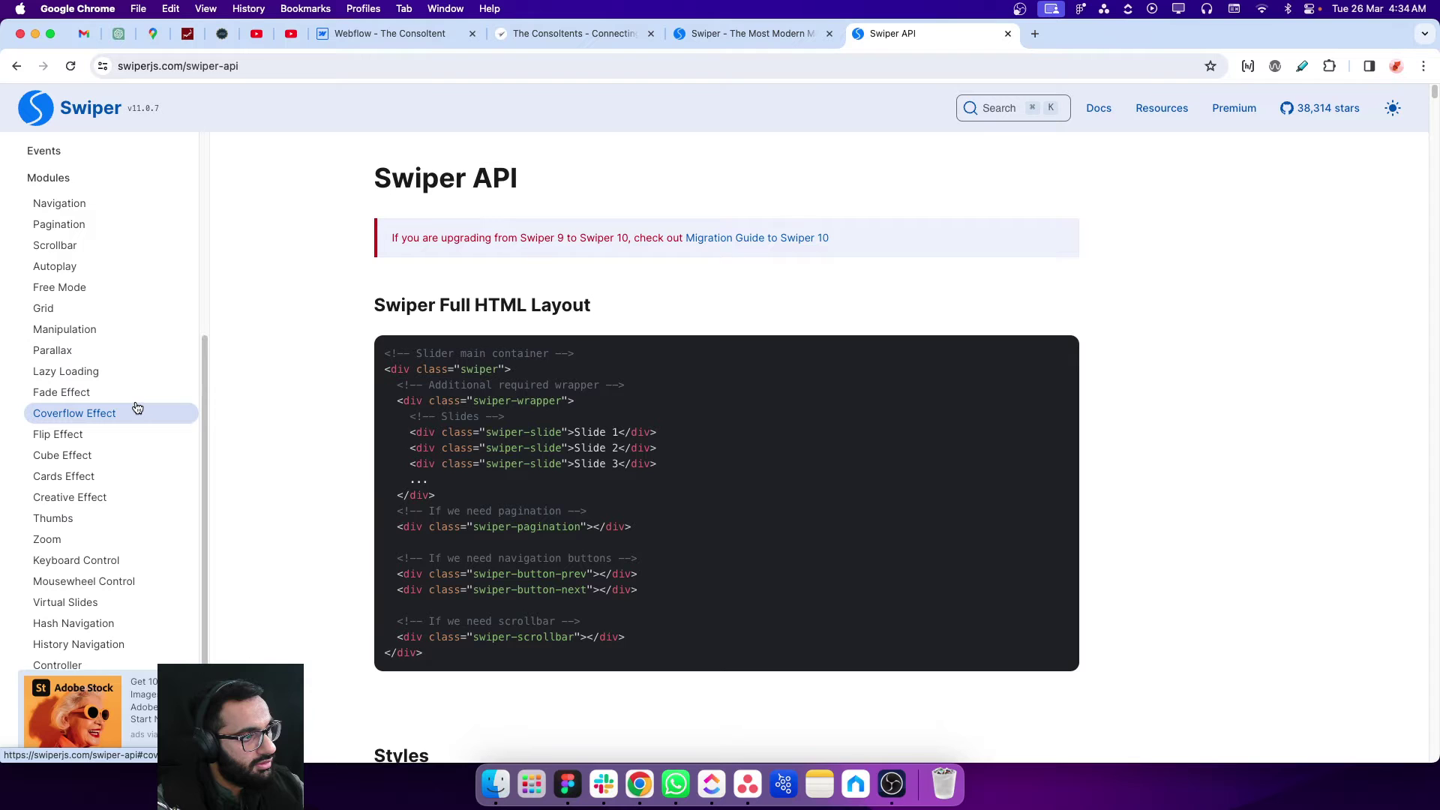
scroll(136, 407, "up", 2)
scroll(136, 407, "up", 3)
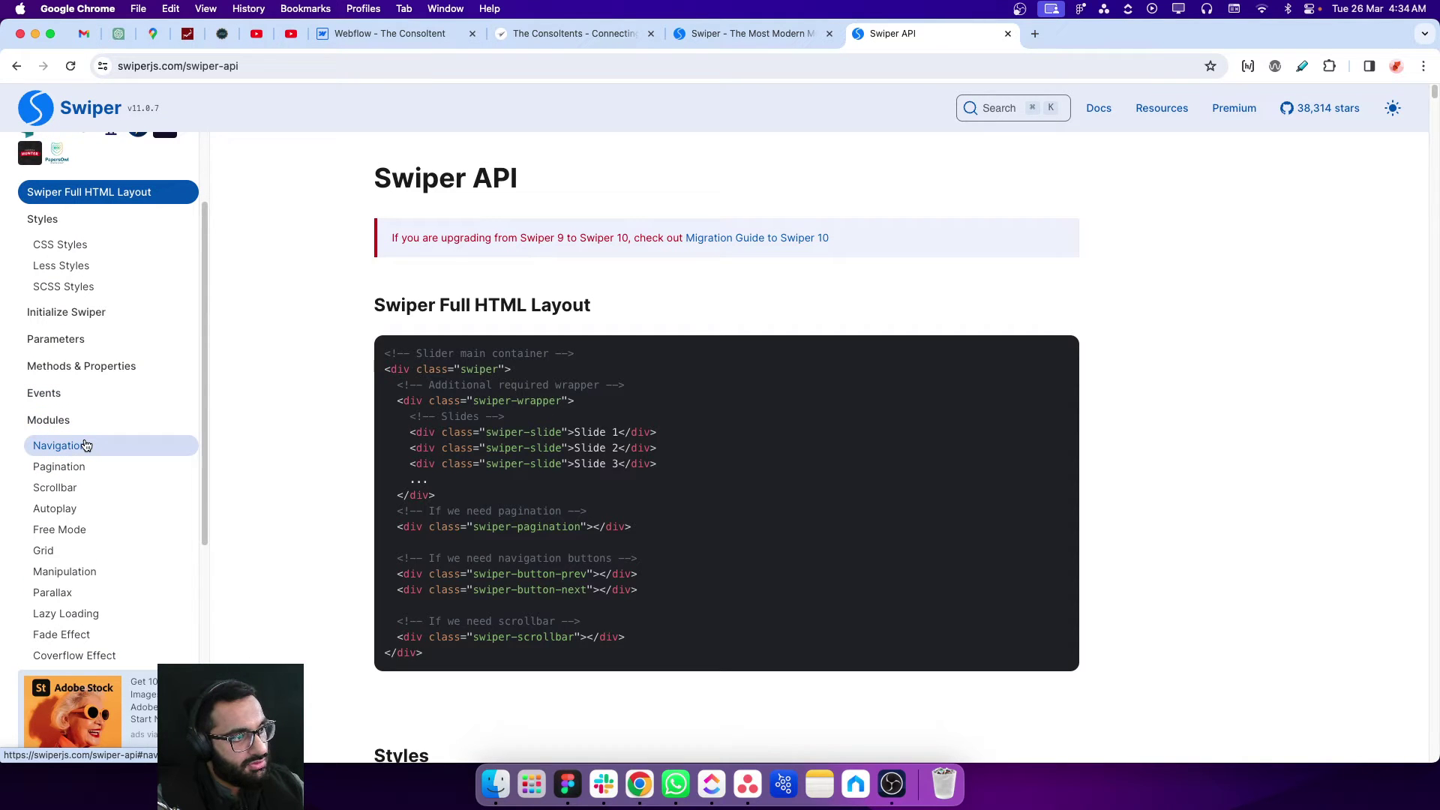
- Go to the Autoplay module in the Swiper API documentation and read the Autoplay Parameters table
scroll(87, 409, "down", 1)
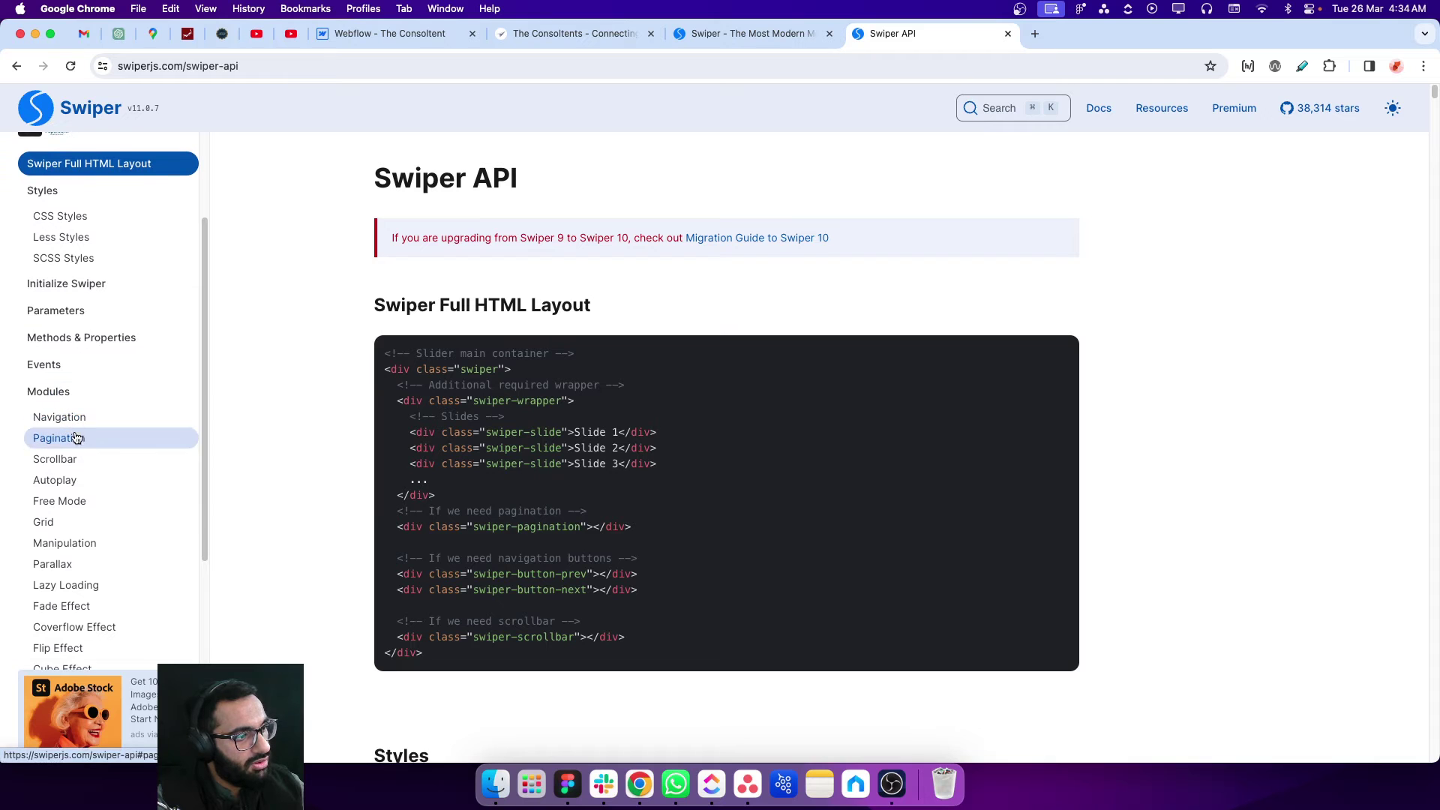
scroll(75, 433, "down", 2)
left_click(71, 431)
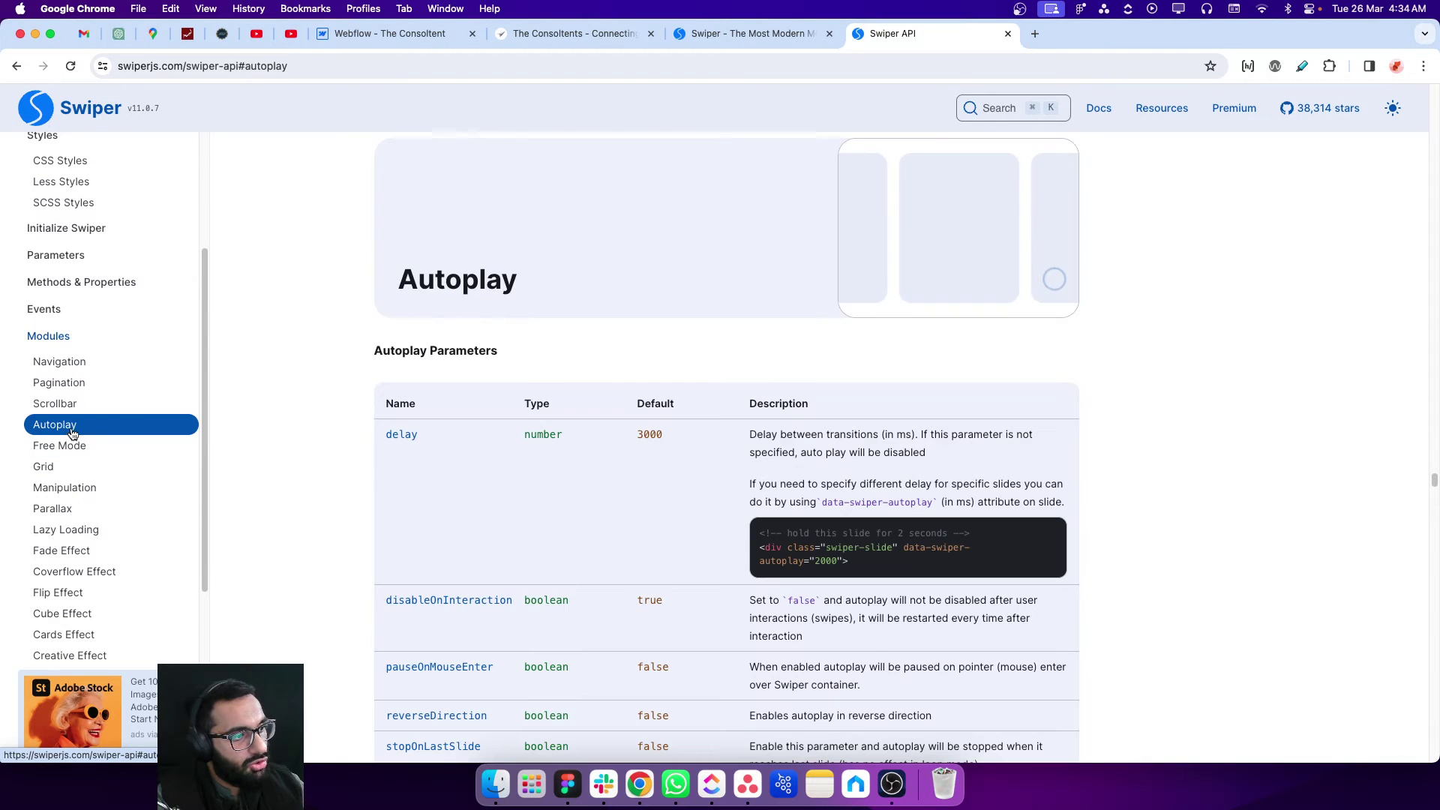
scroll(359, 393, "down", 3)
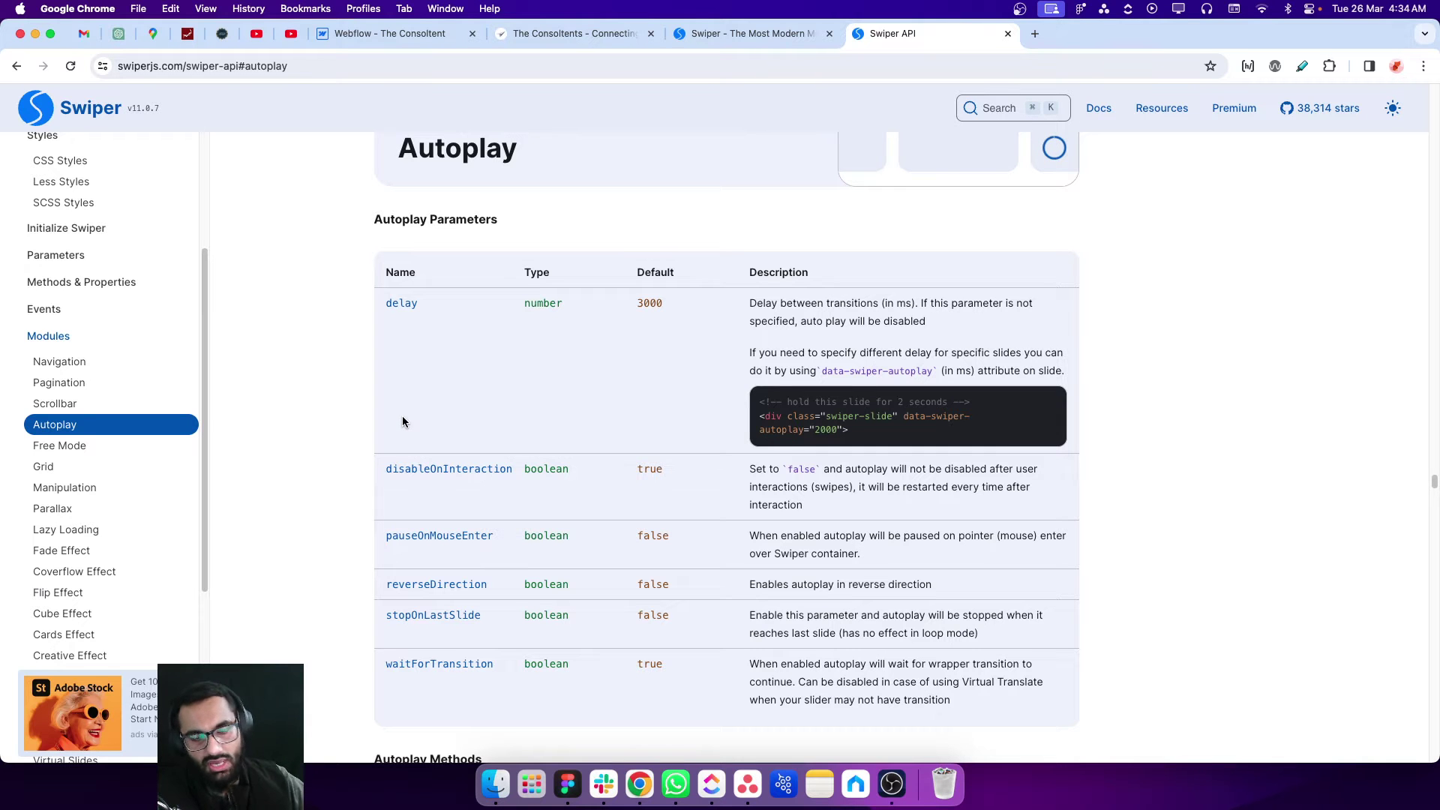
- Look through the Autoplay methods and events and read the Free Mode Parameters table in the Swiper API documentation
scroll(294, 402, "down", 10)
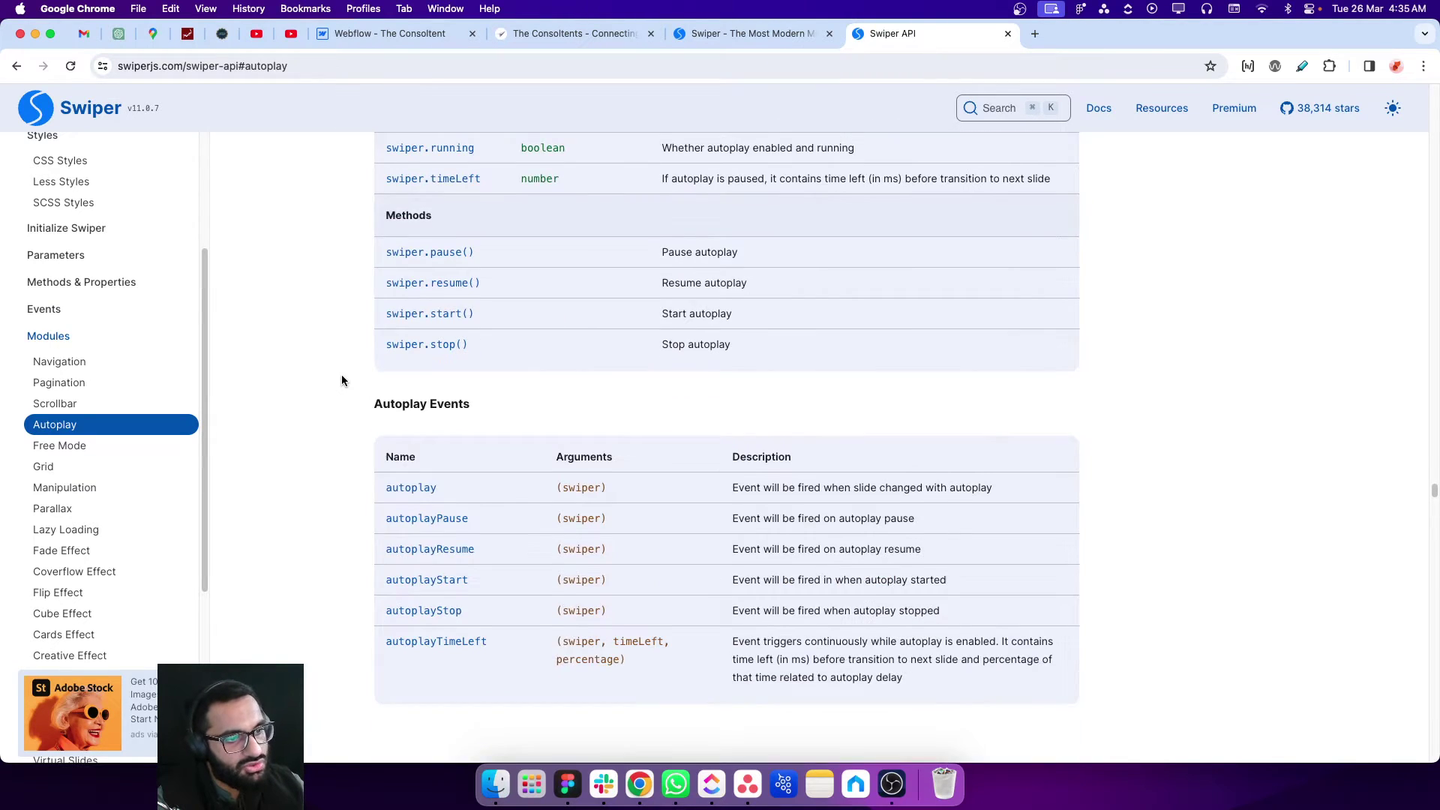
scroll(340, 379, "down", 8)
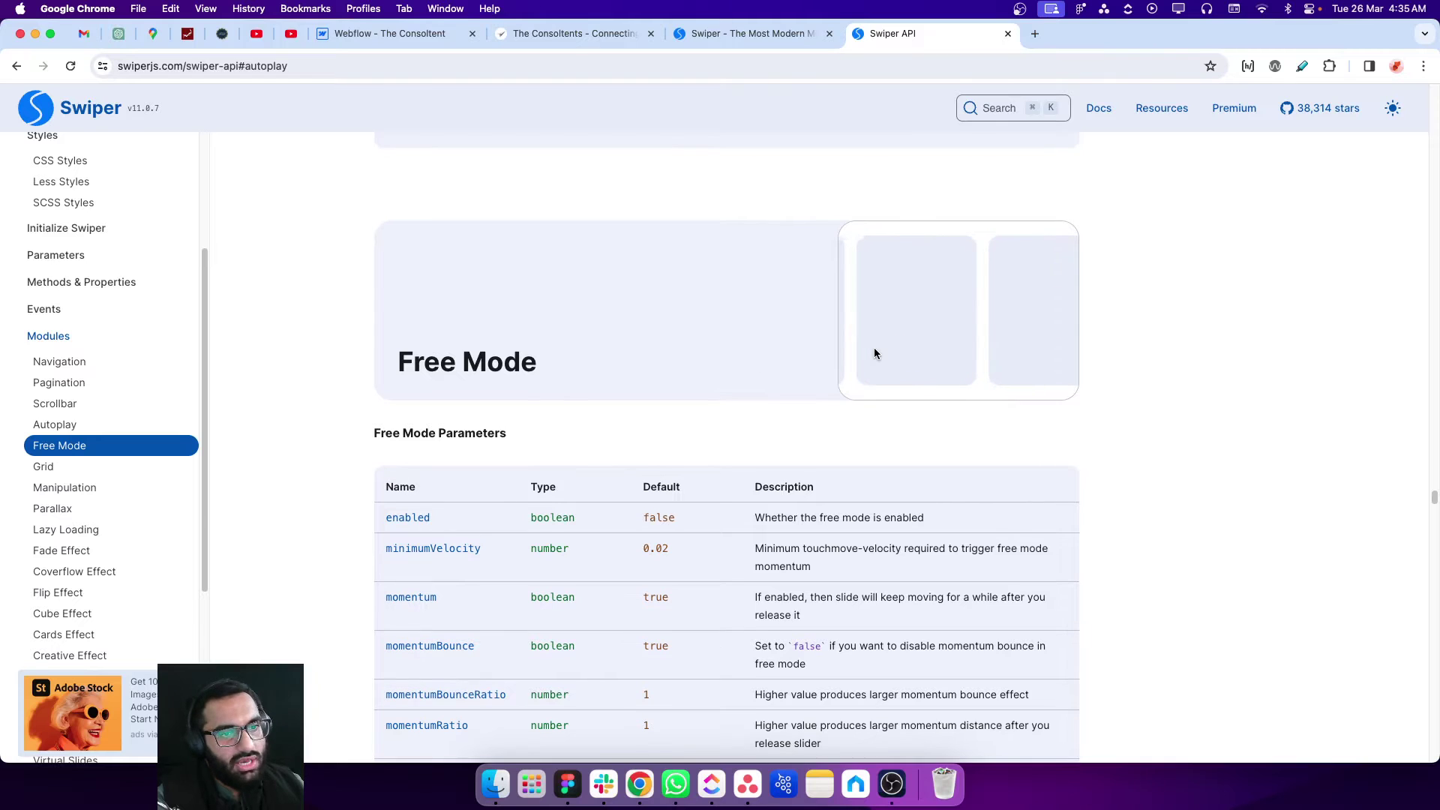
scroll(396, 435, "down", 1)
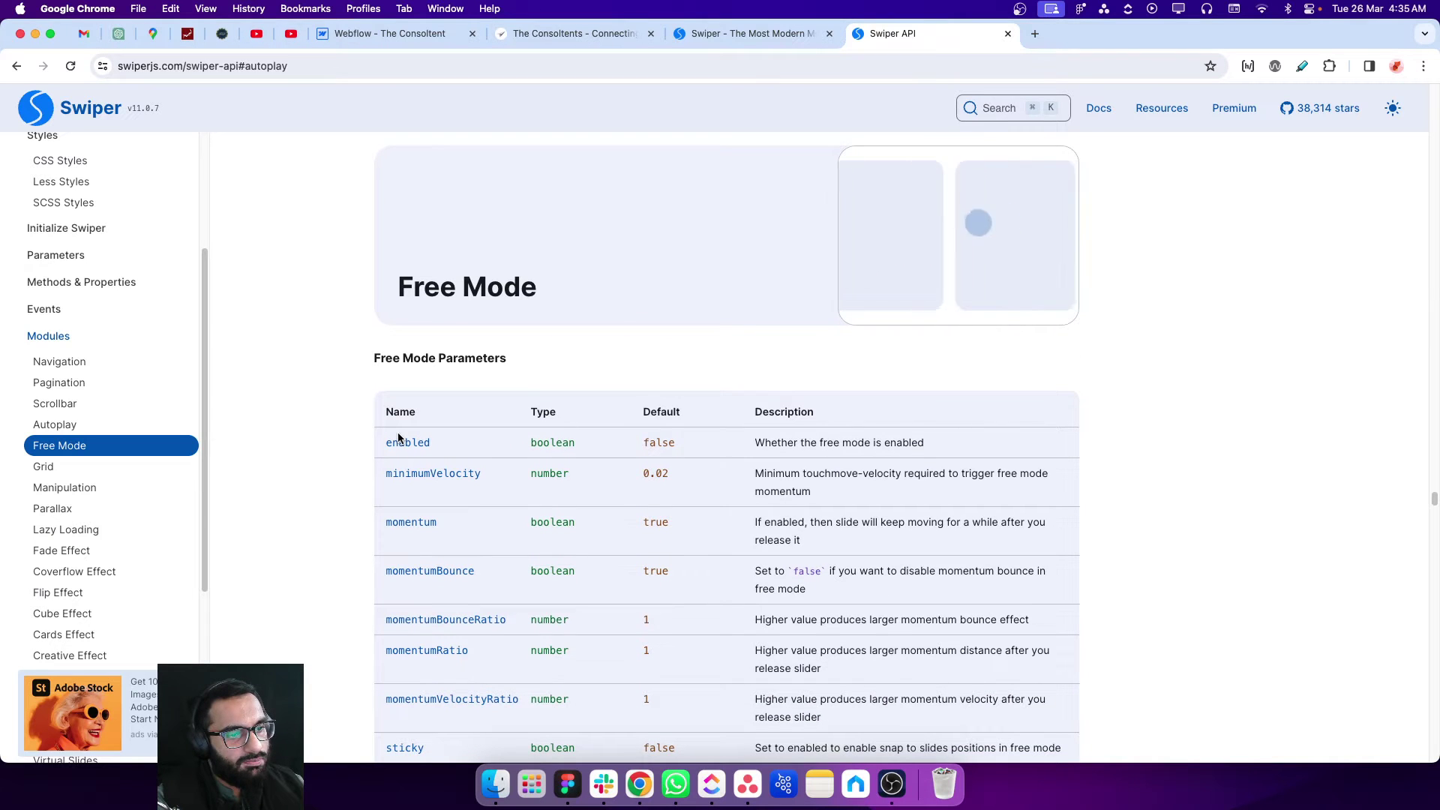
scroll(873, 438, "up", 1)
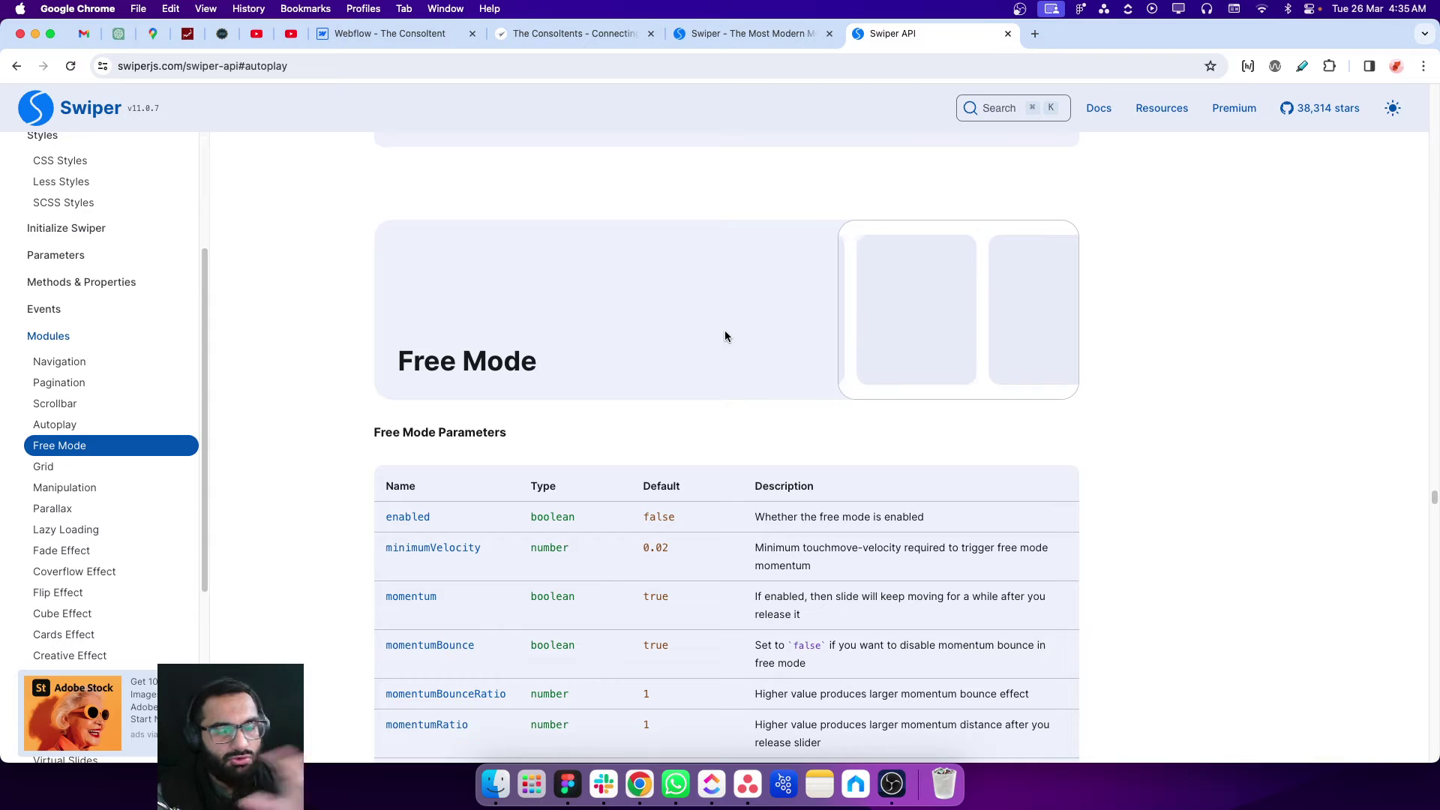
scroll(464, 383, "down", 1)
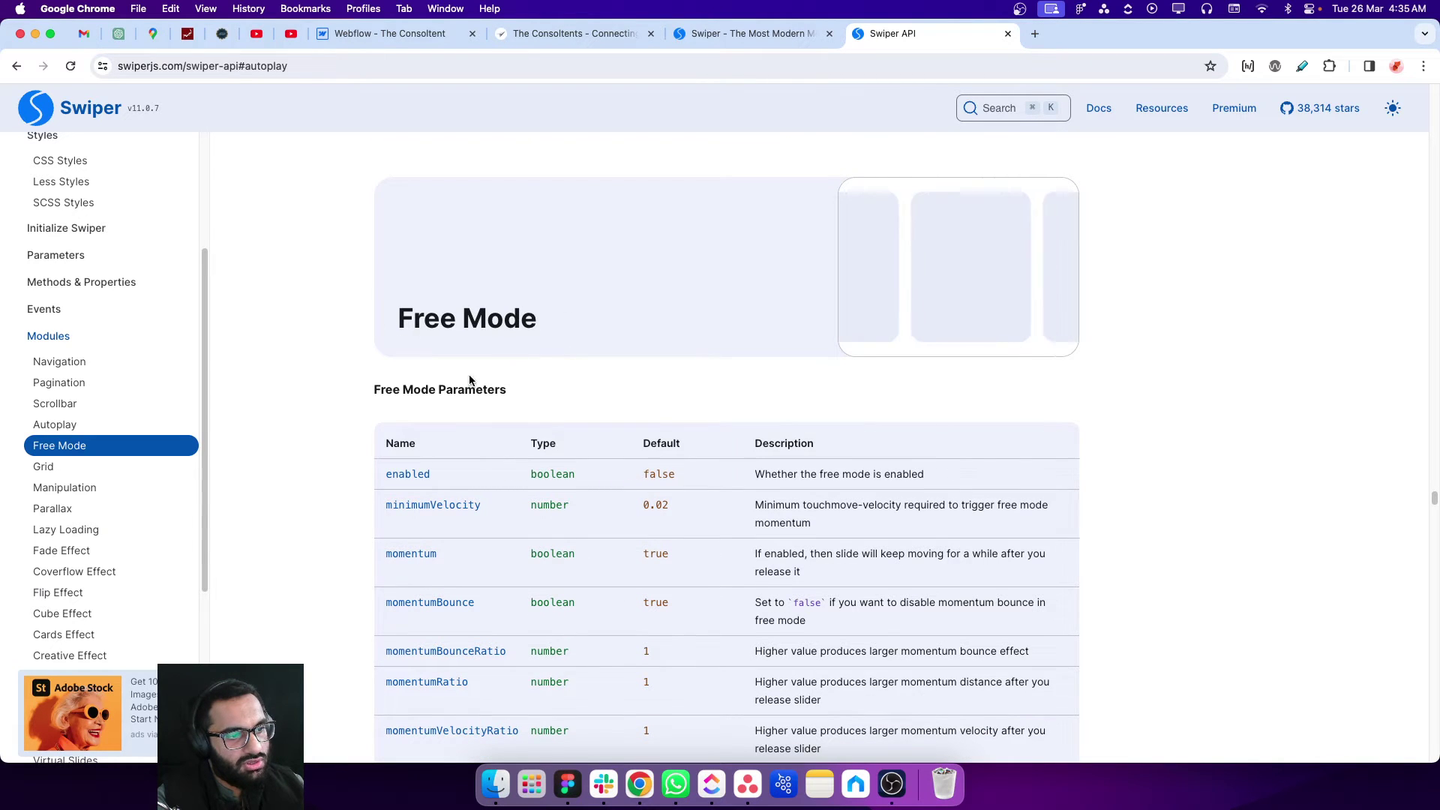
scroll(501, 348, "down", 5)
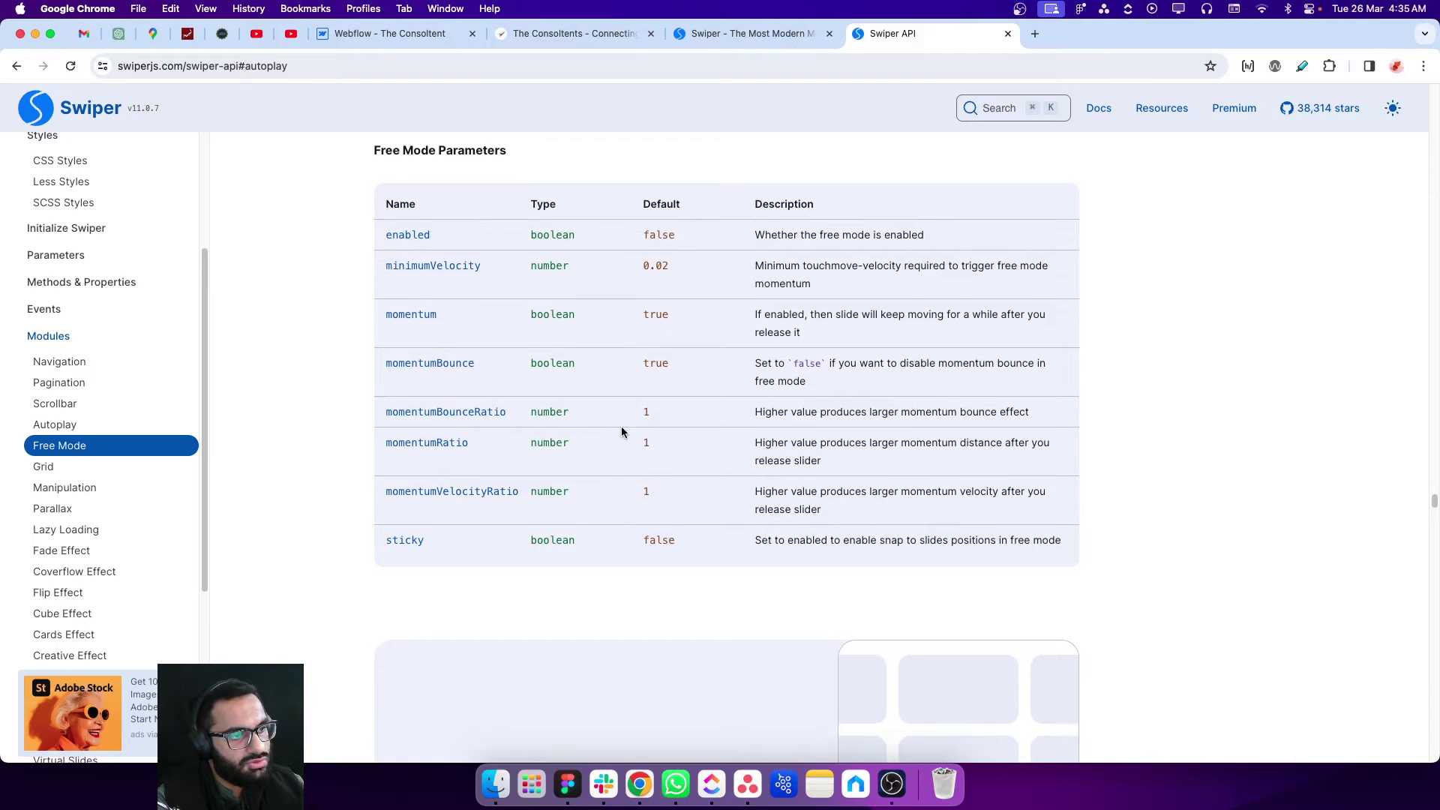
scroll(392, 385, "up", 4)
- Read on through the Grid parameters and the Manipulation methods in the Swiper API documentation
scroll(379, 388, "down", 8)
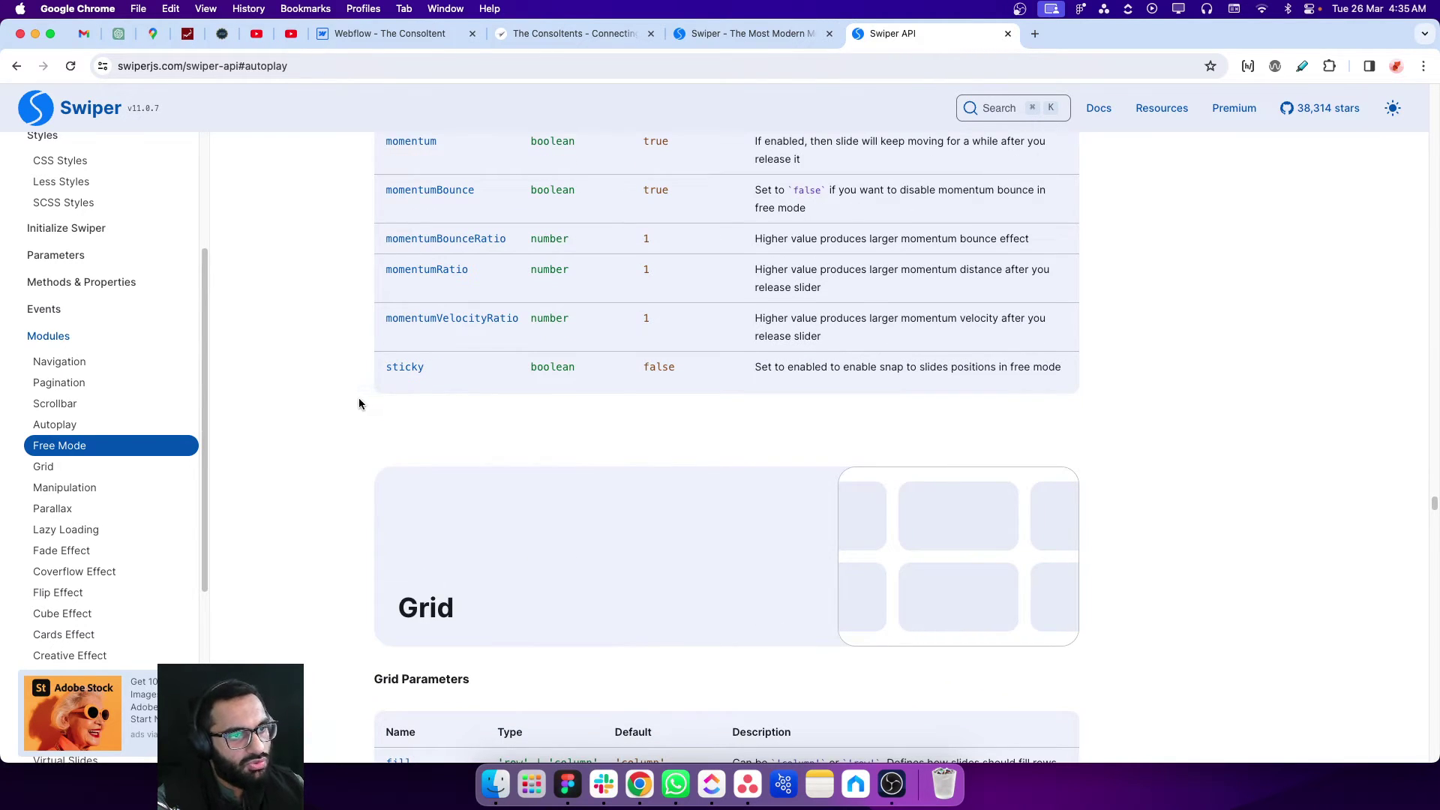
scroll(359, 403, "down", 7)
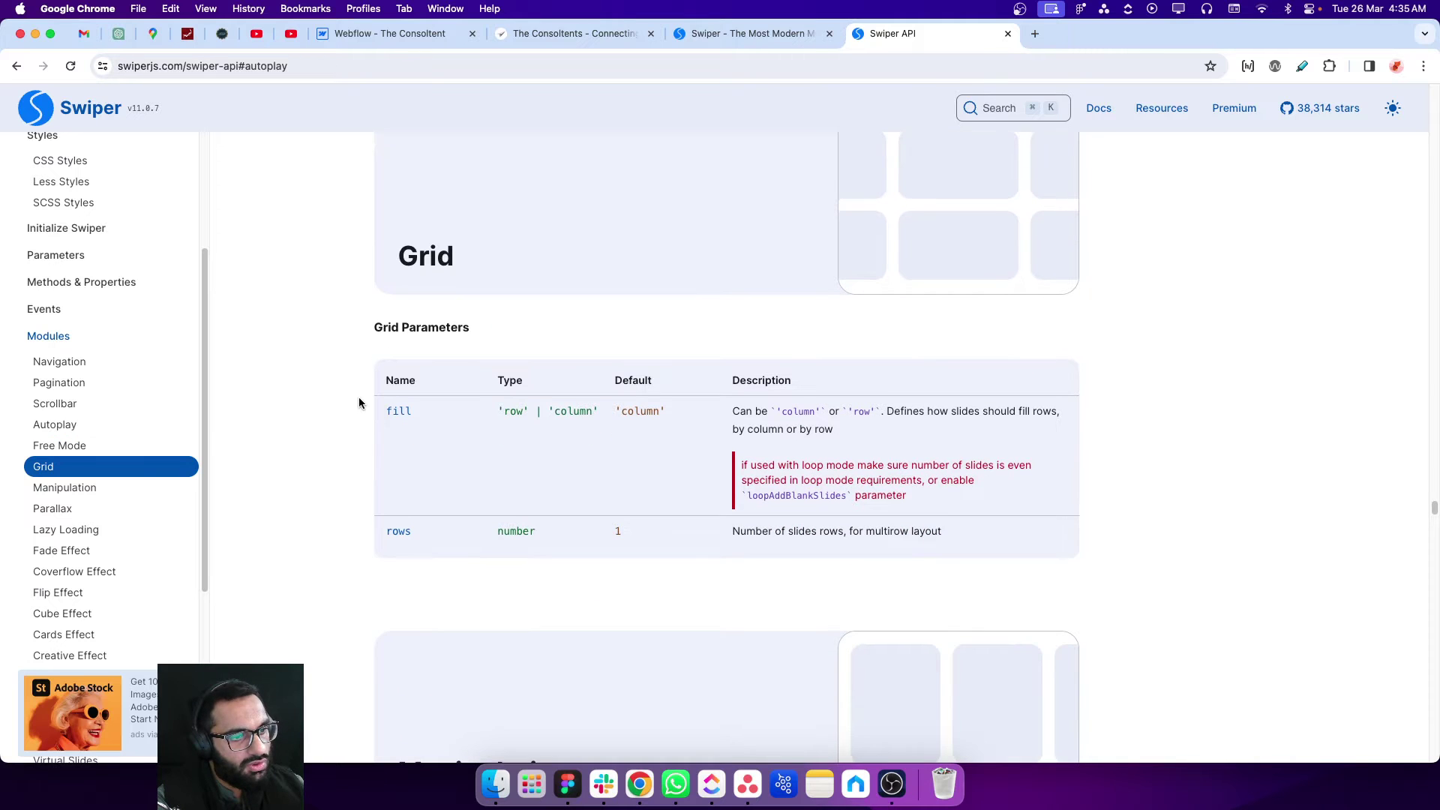
scroll(359, 403, "down", 2)
scroll(359, 403, "up", 3)
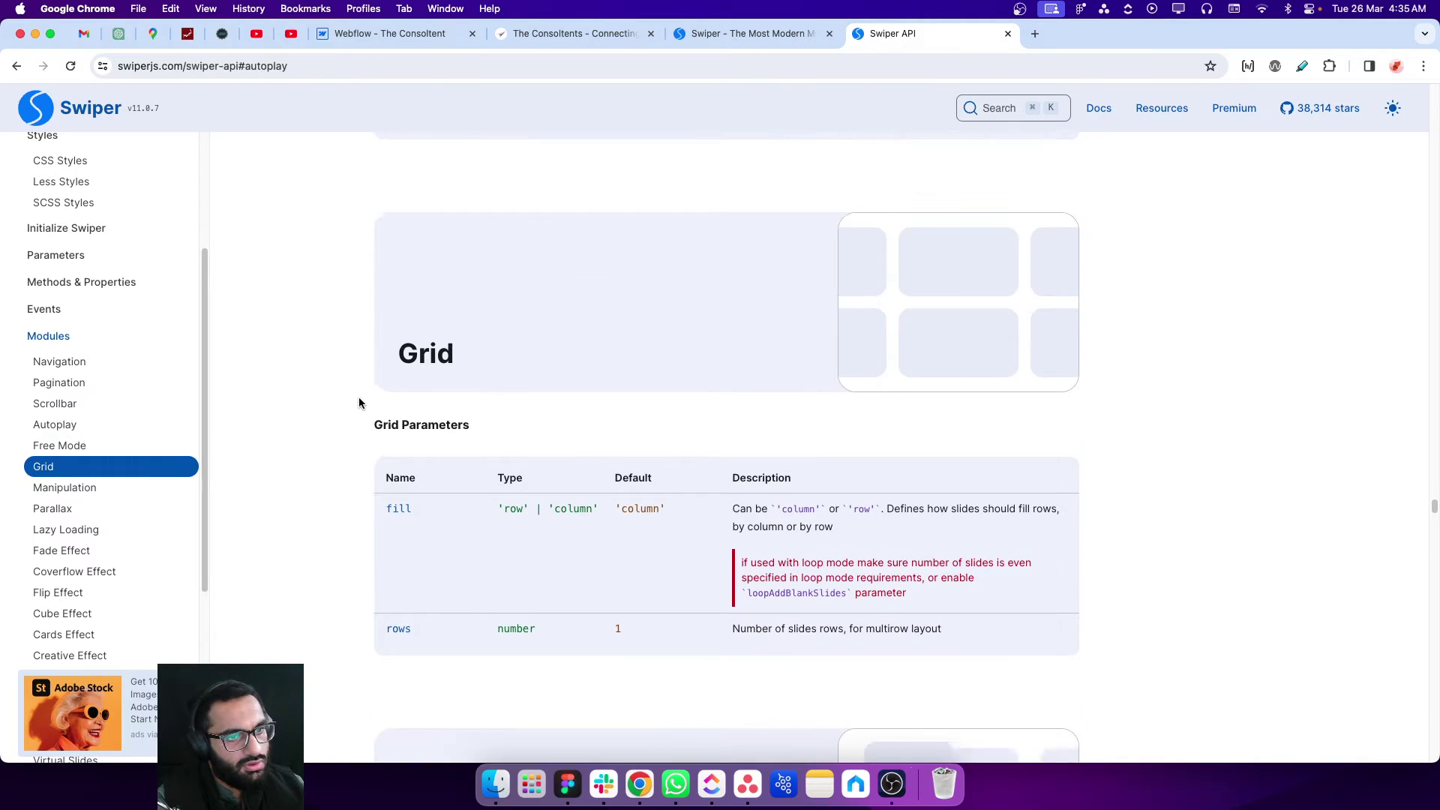
scroll(378, 336, "down", 9)
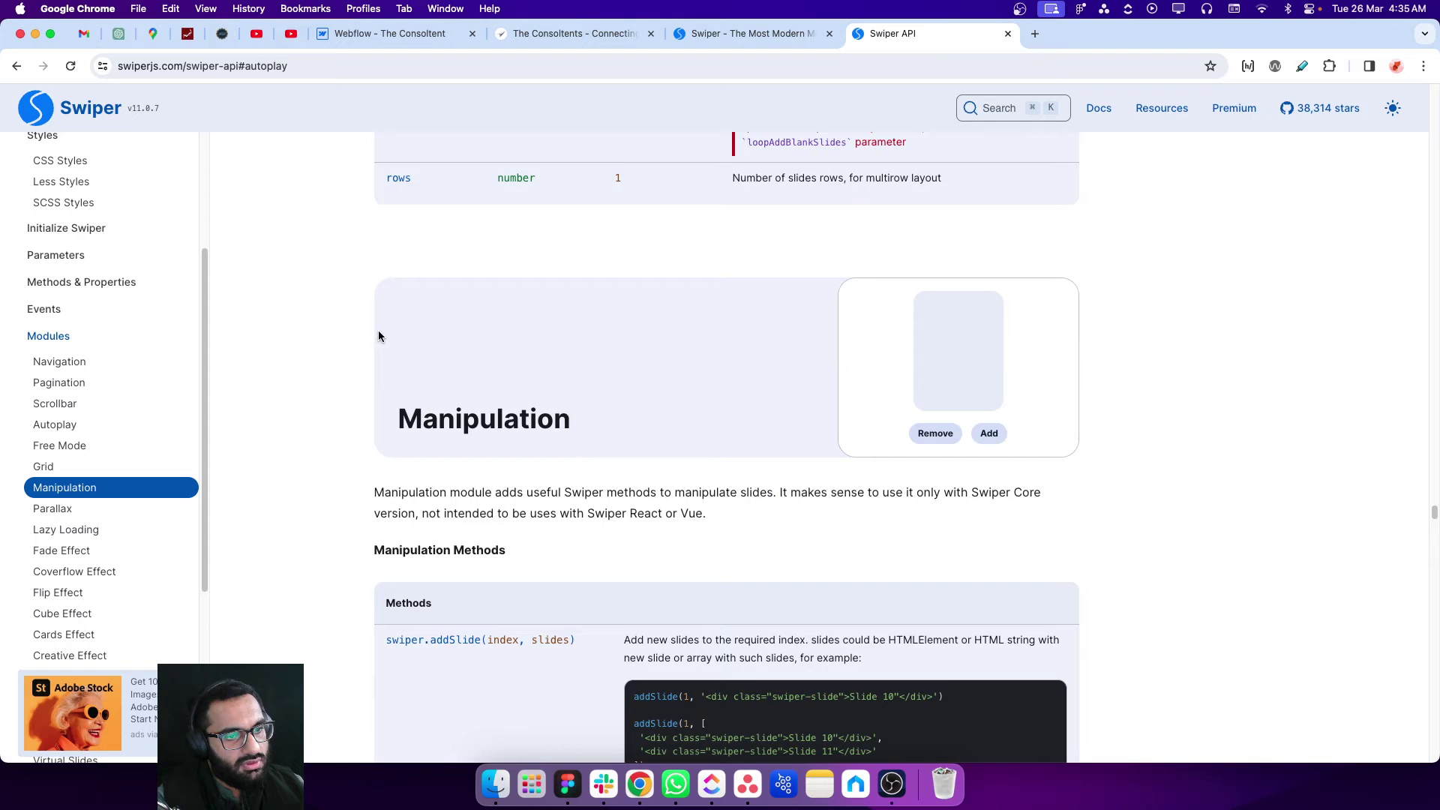
scroll(378, 335, "down", 1)
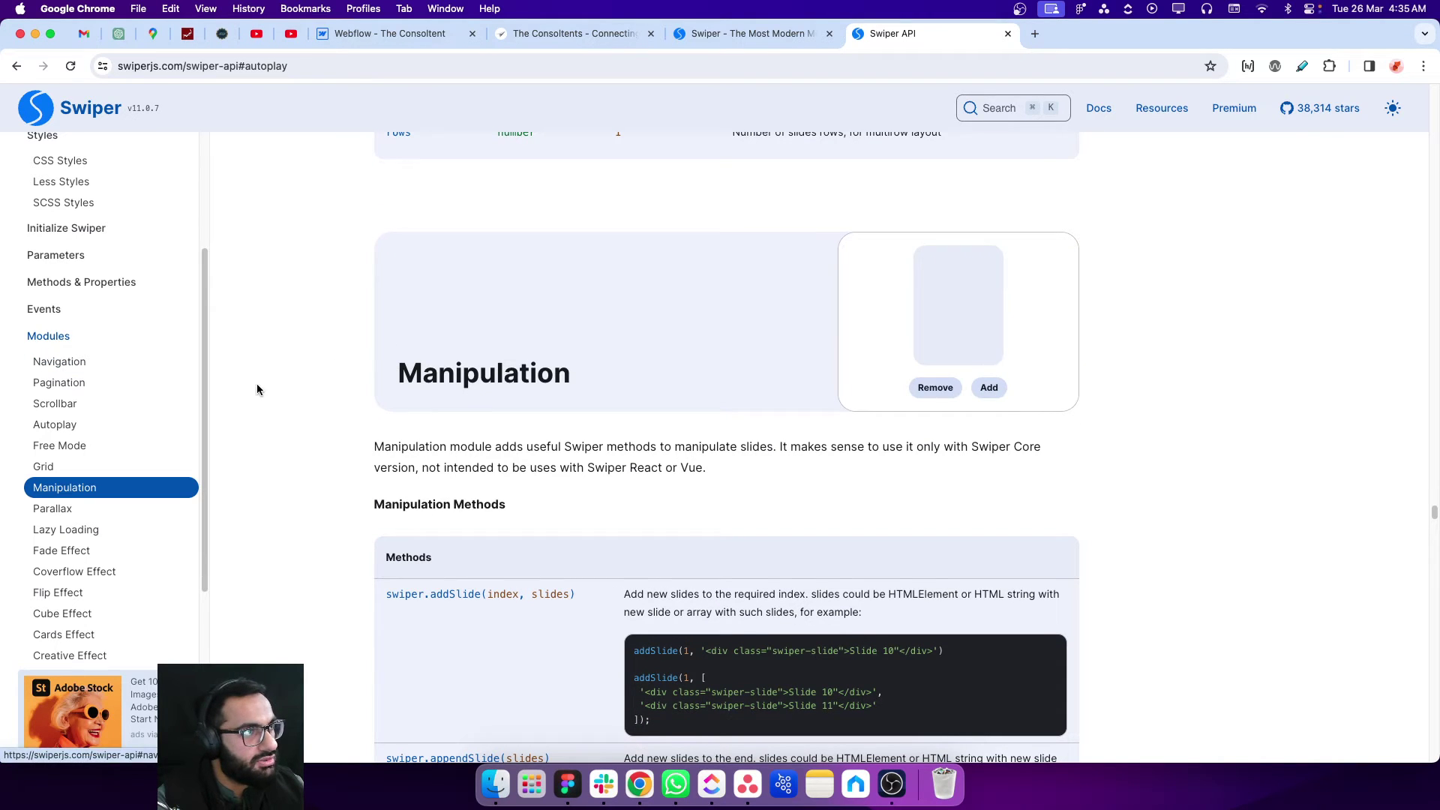
scroll(273, 384, "down", 12)
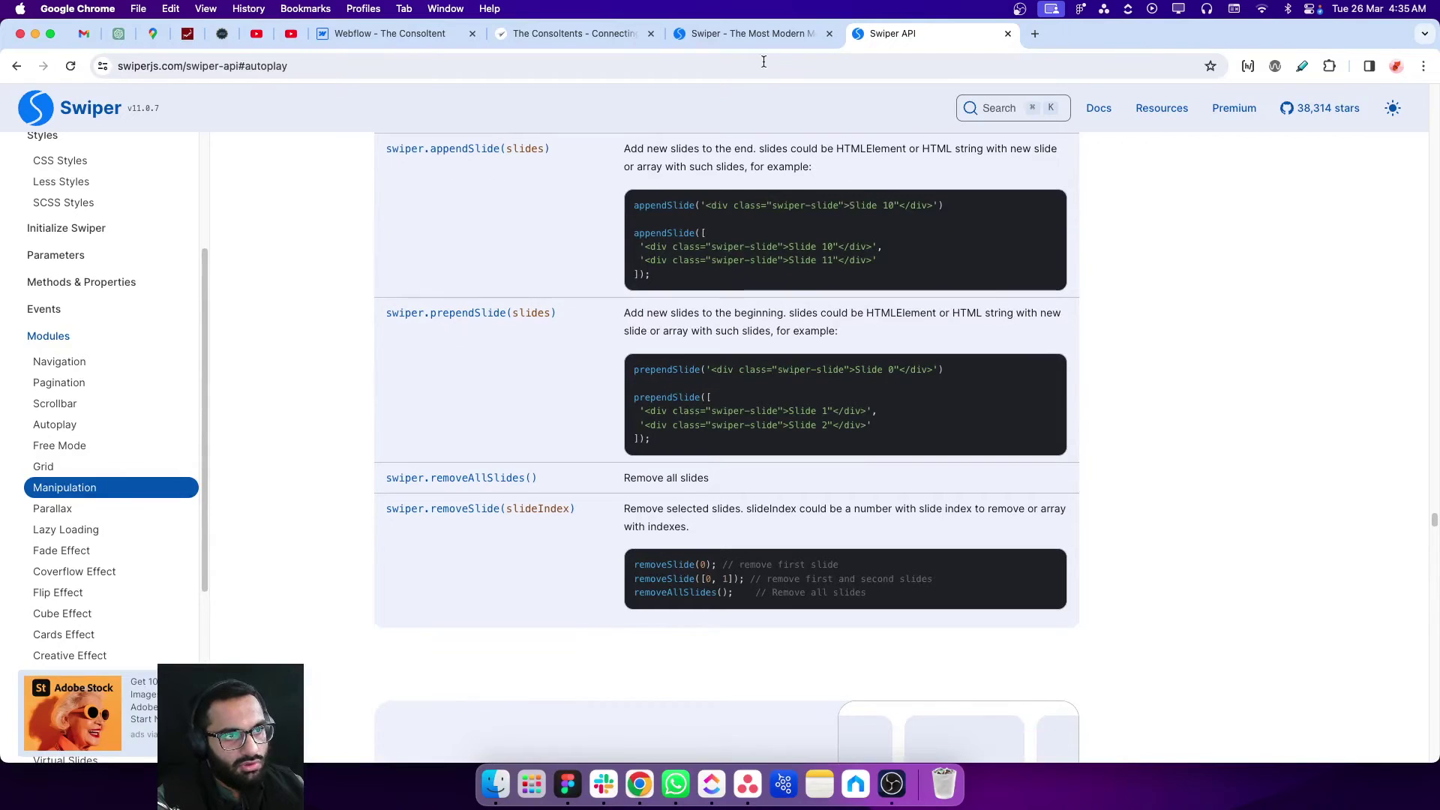
- Search the web for "studio swiper" in a new browser tab and open the Swiper Studio no-code builder site
left_click(762, 33)
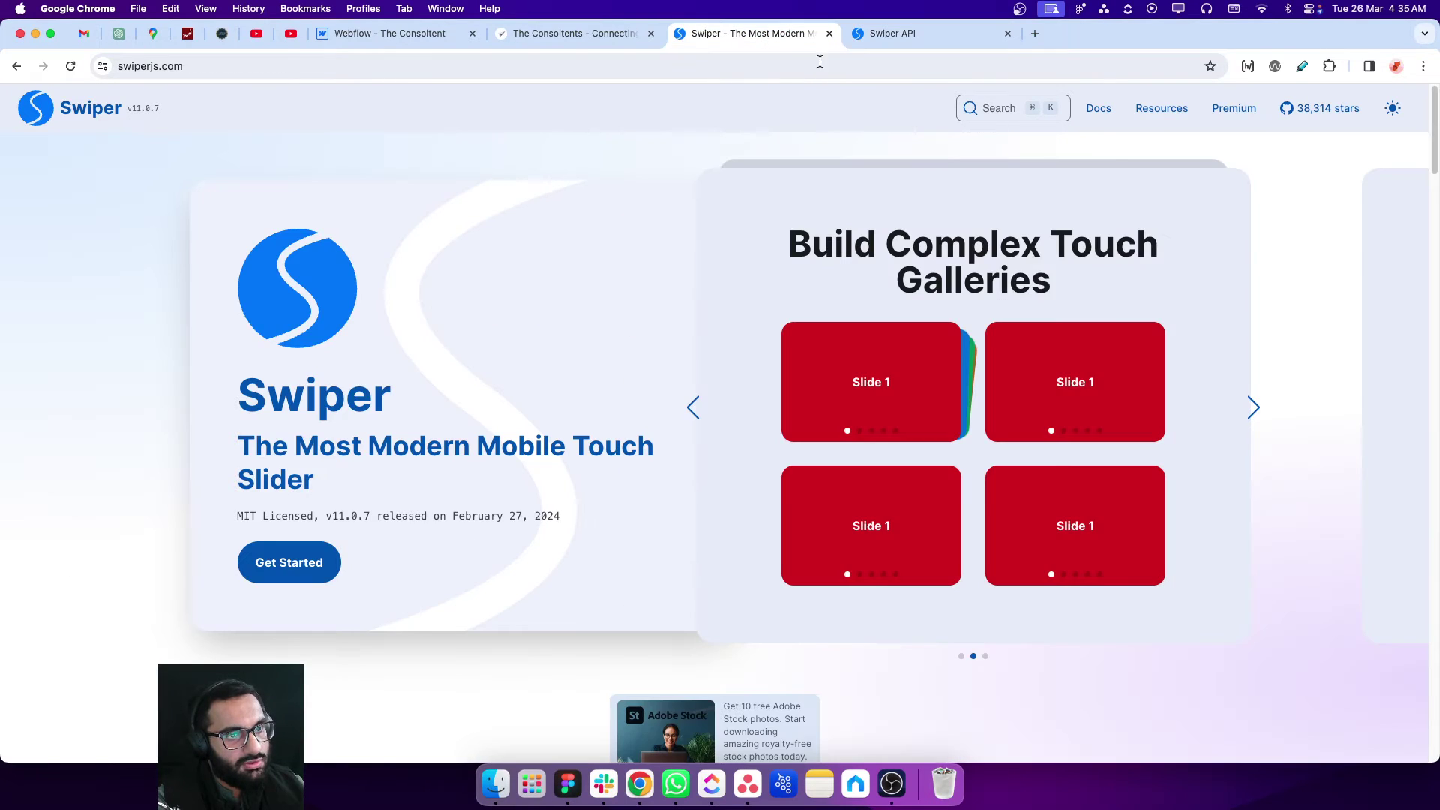
left_click(1036, 34)
type("studio")
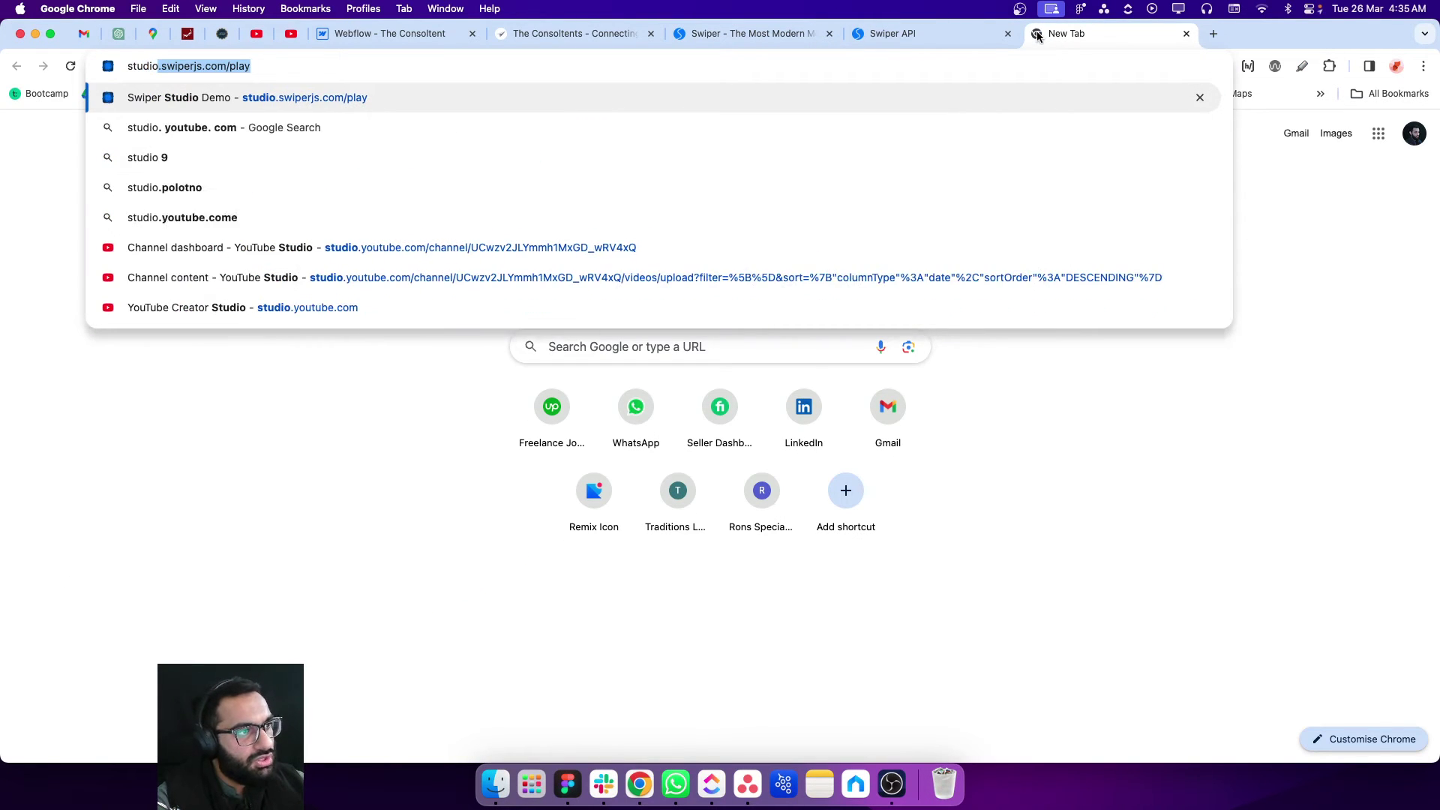
key("BackSpace")
type("swiper")
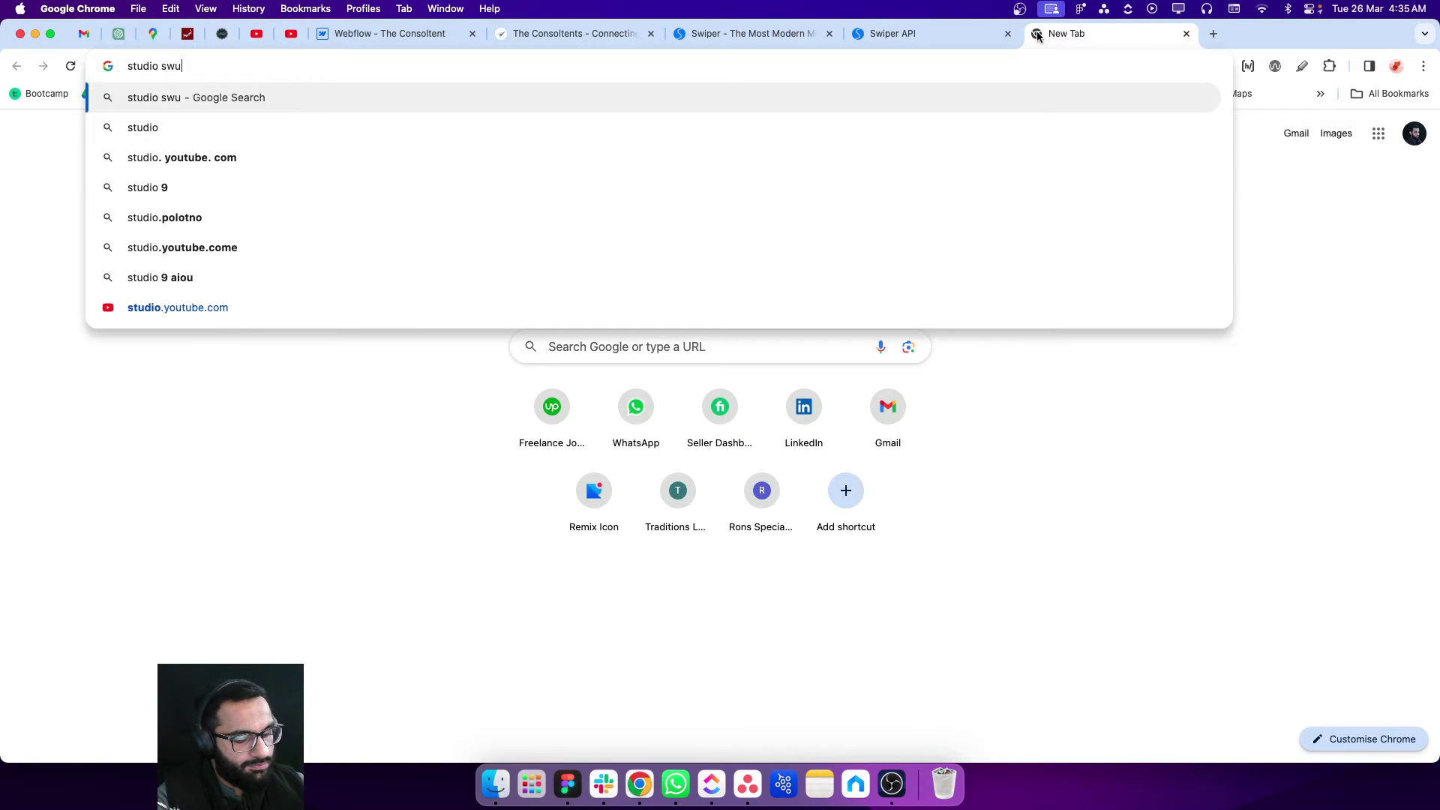
key("Return")
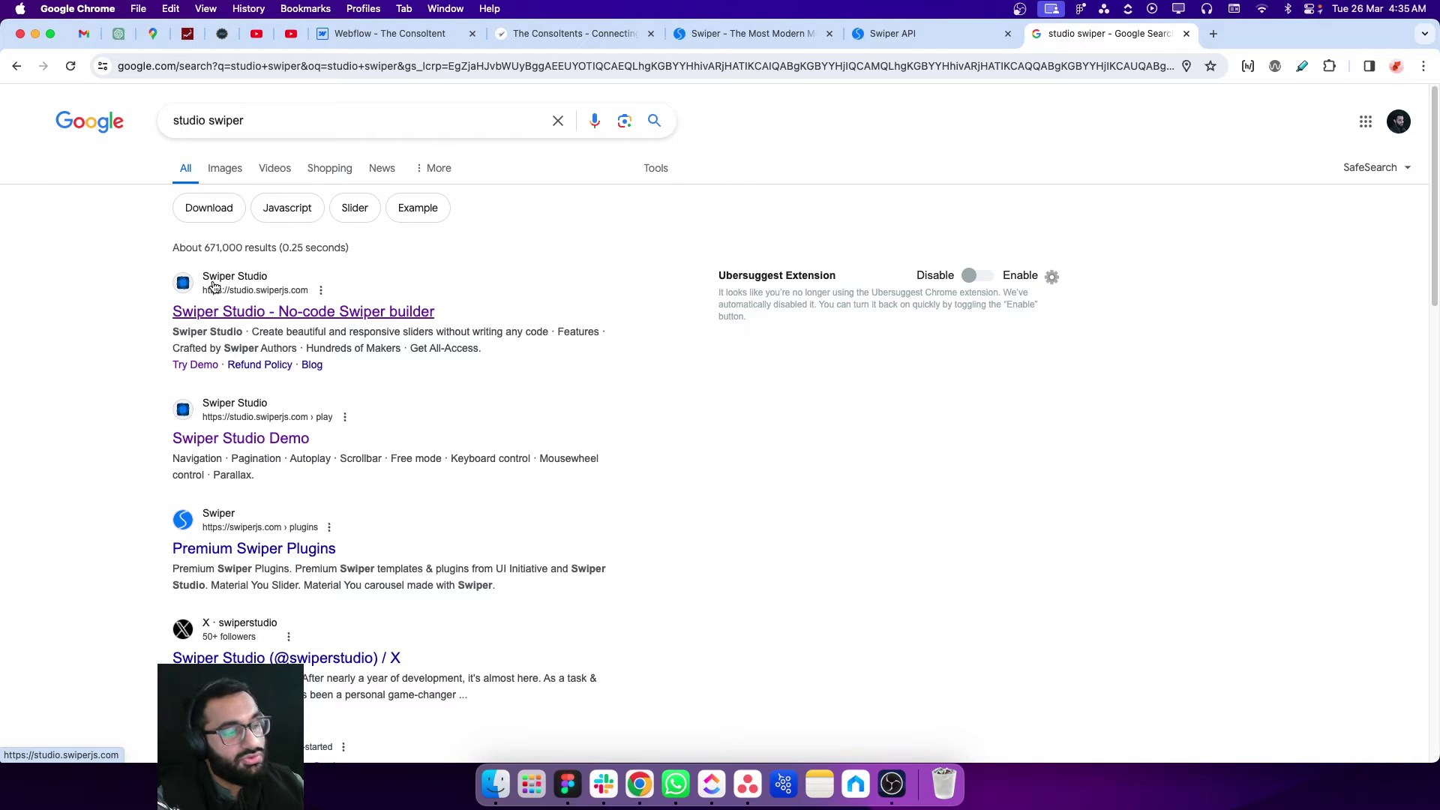
left_click(248, 308)
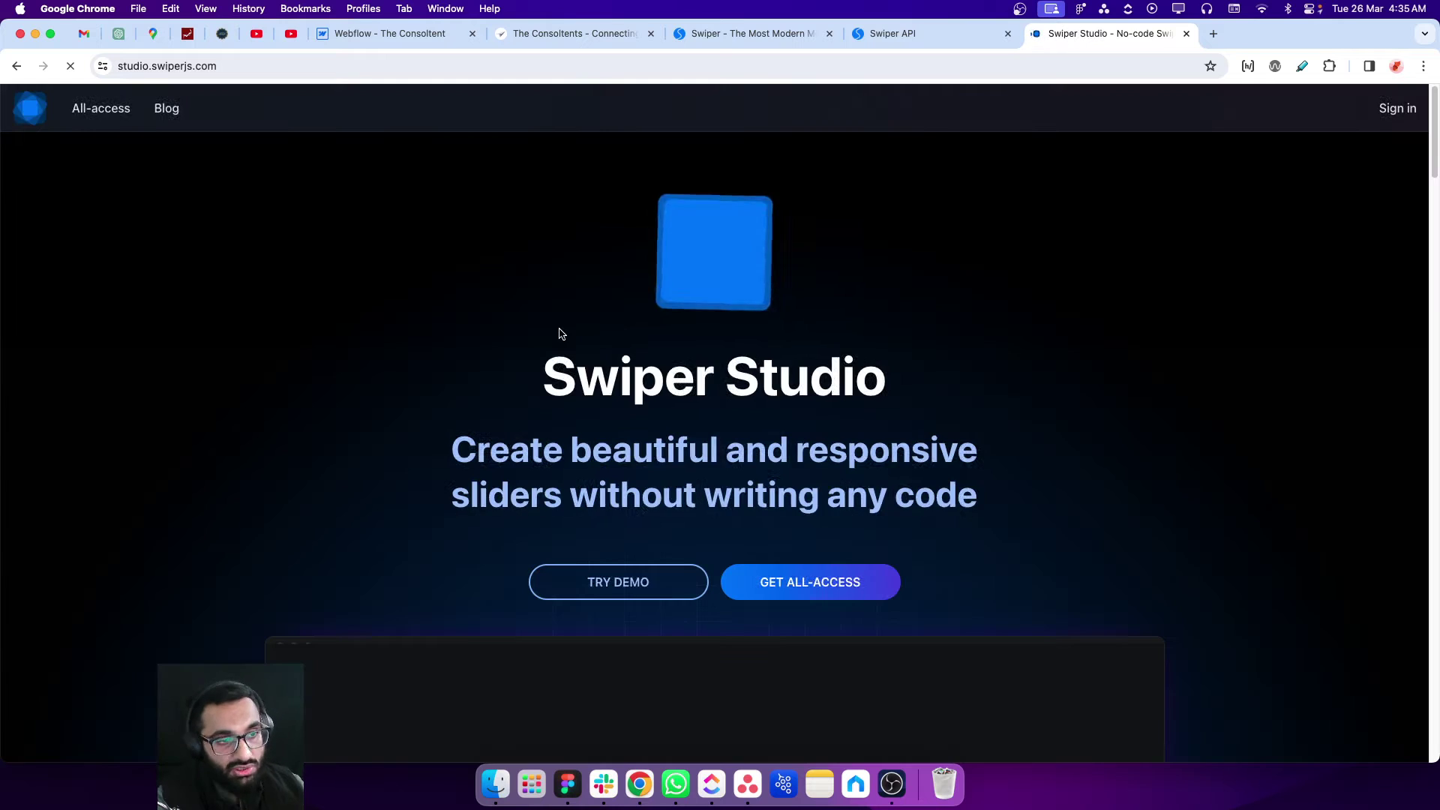
- Launch the Swiper Studio demo and look through its slider parameters, effects and modules
left_click(630, 582)
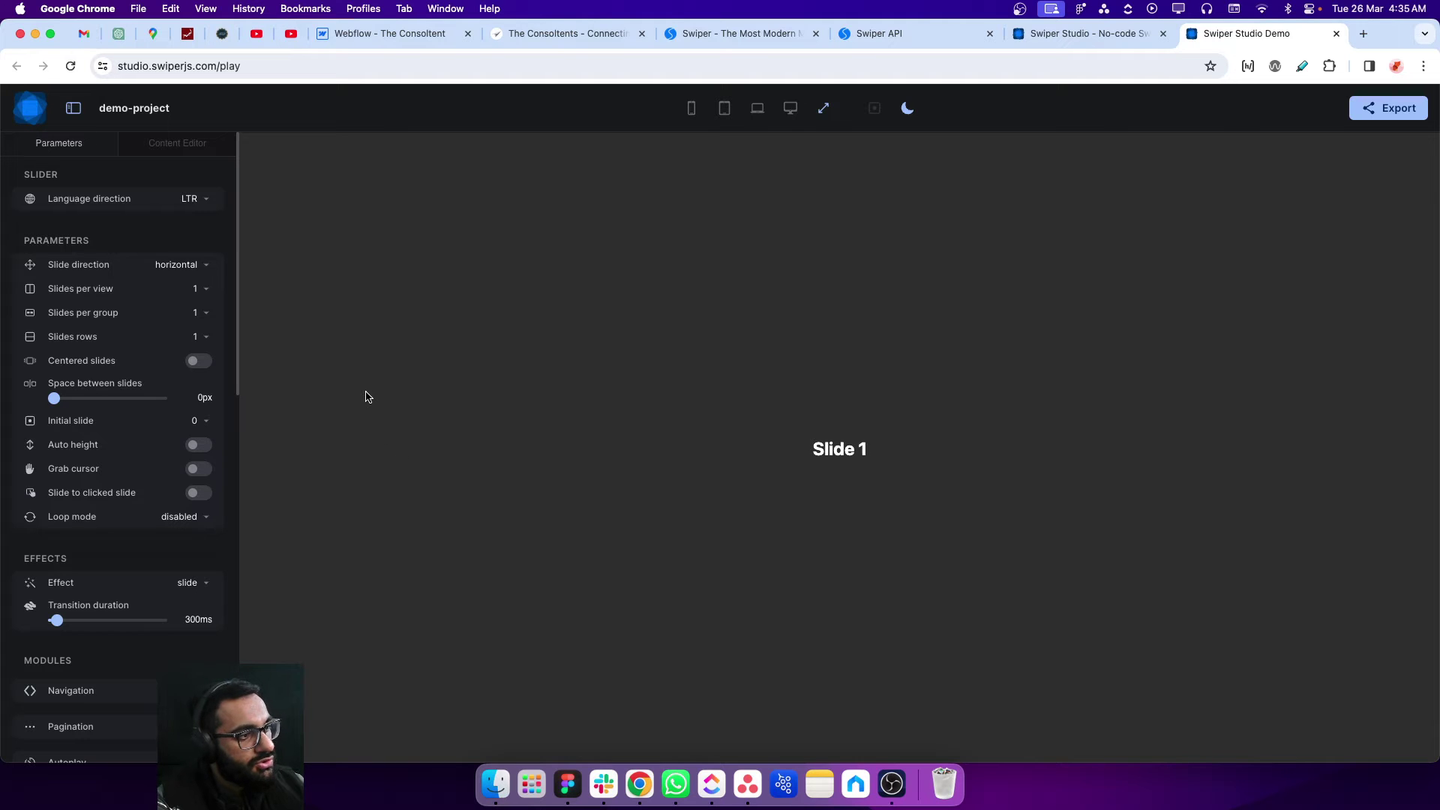
scroll(60, 436, "down", 5)
scroll(59, 431, "up", 3)
scroll(58, 429, "up", 3)
scroll(58, 428, "down", 5)
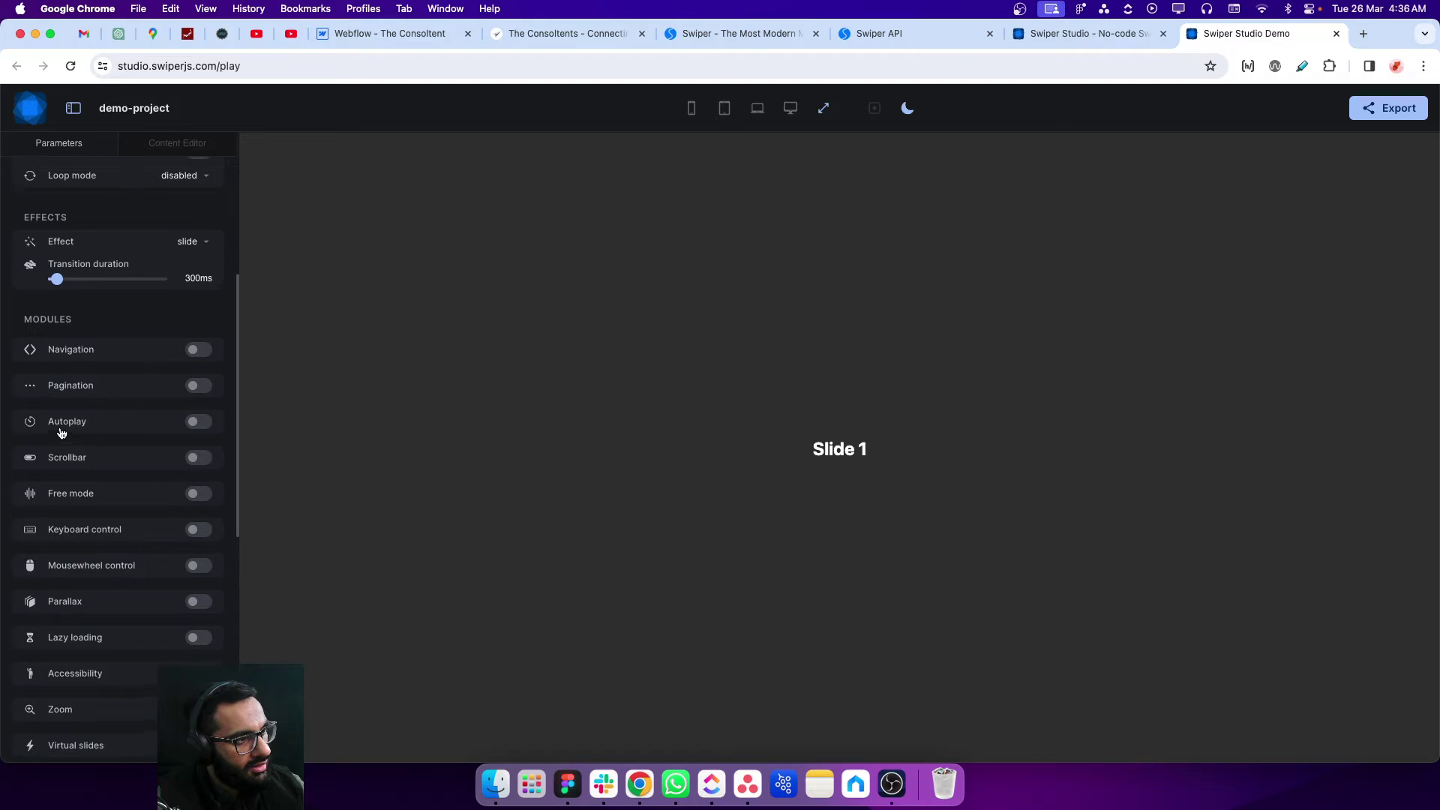
scroll(60, 431, "up", 3)
scroll(60, 432, "up", 3)
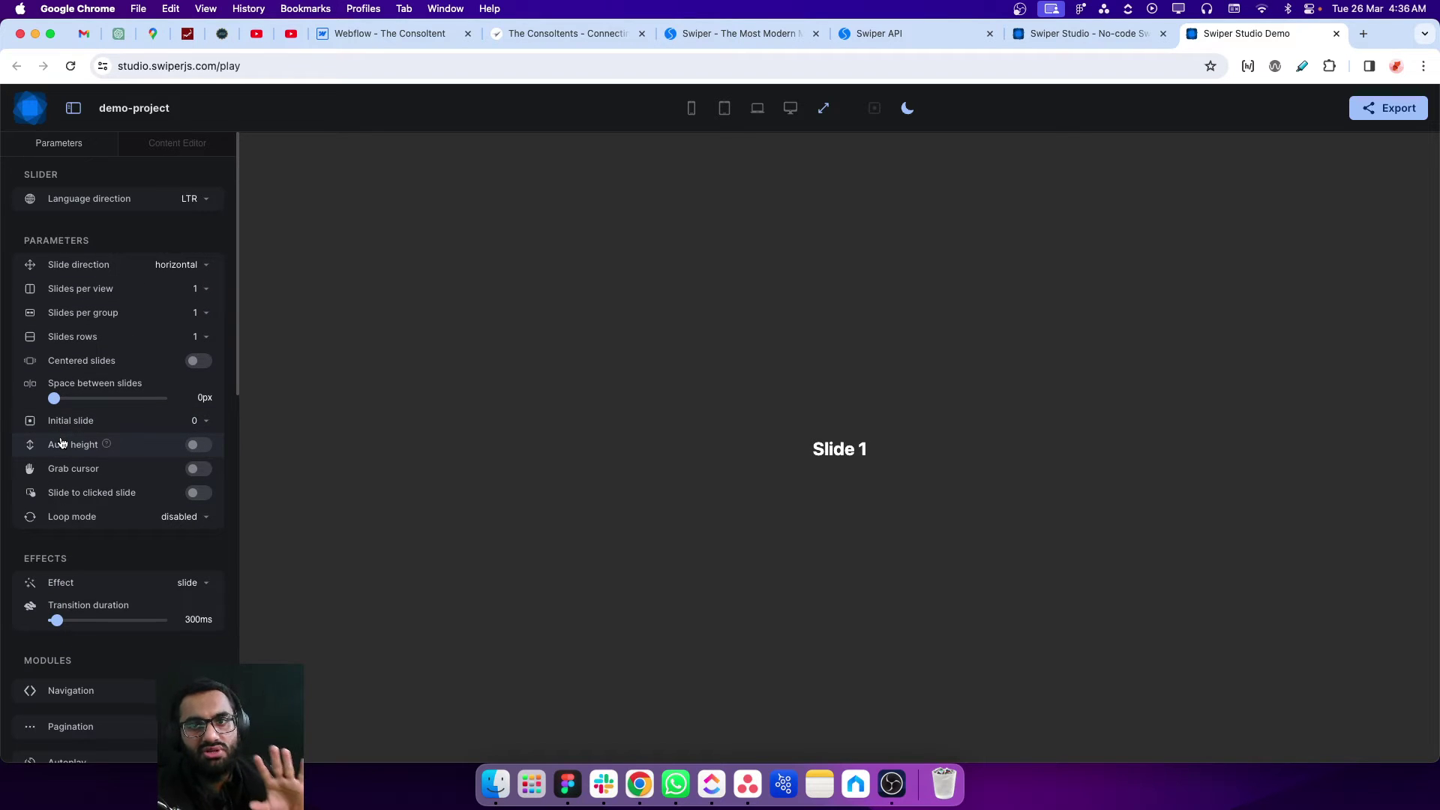
scroll(61, 440, "down", 5)
scroll(75, 420, "up", 5)
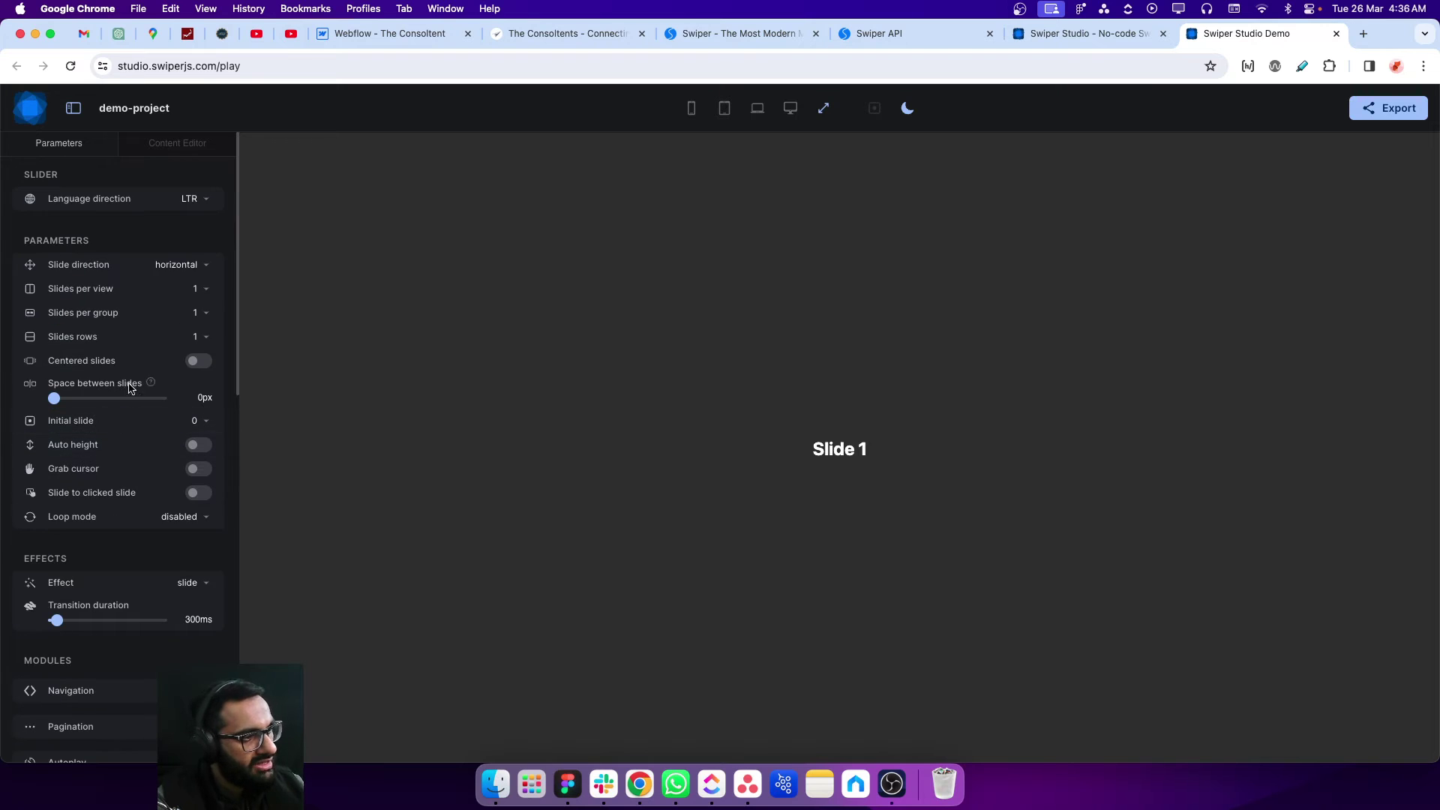
- Set the demo slider to 3 slides per view with 14px of space between slides
left_click(200, 290)
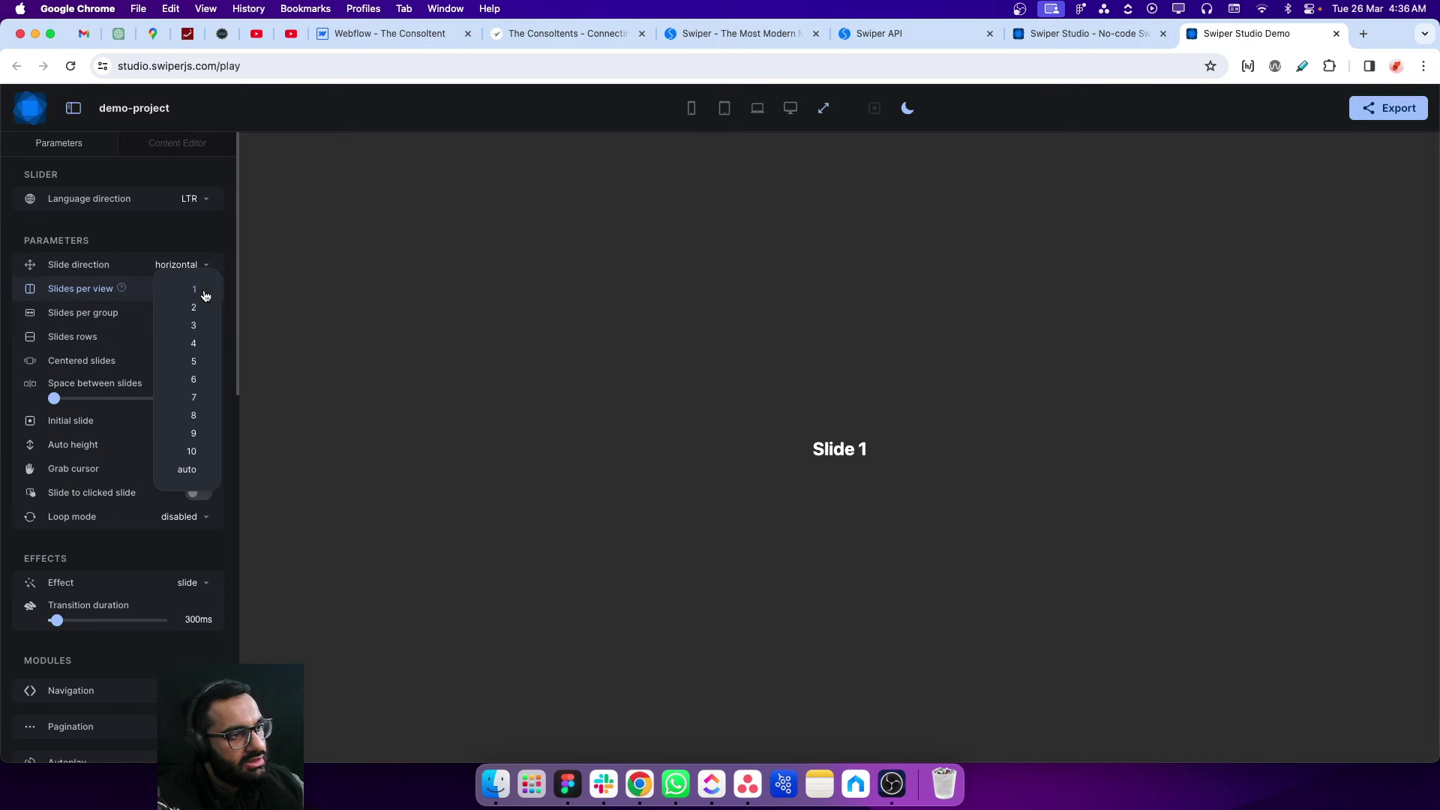
left_click(195, 325)
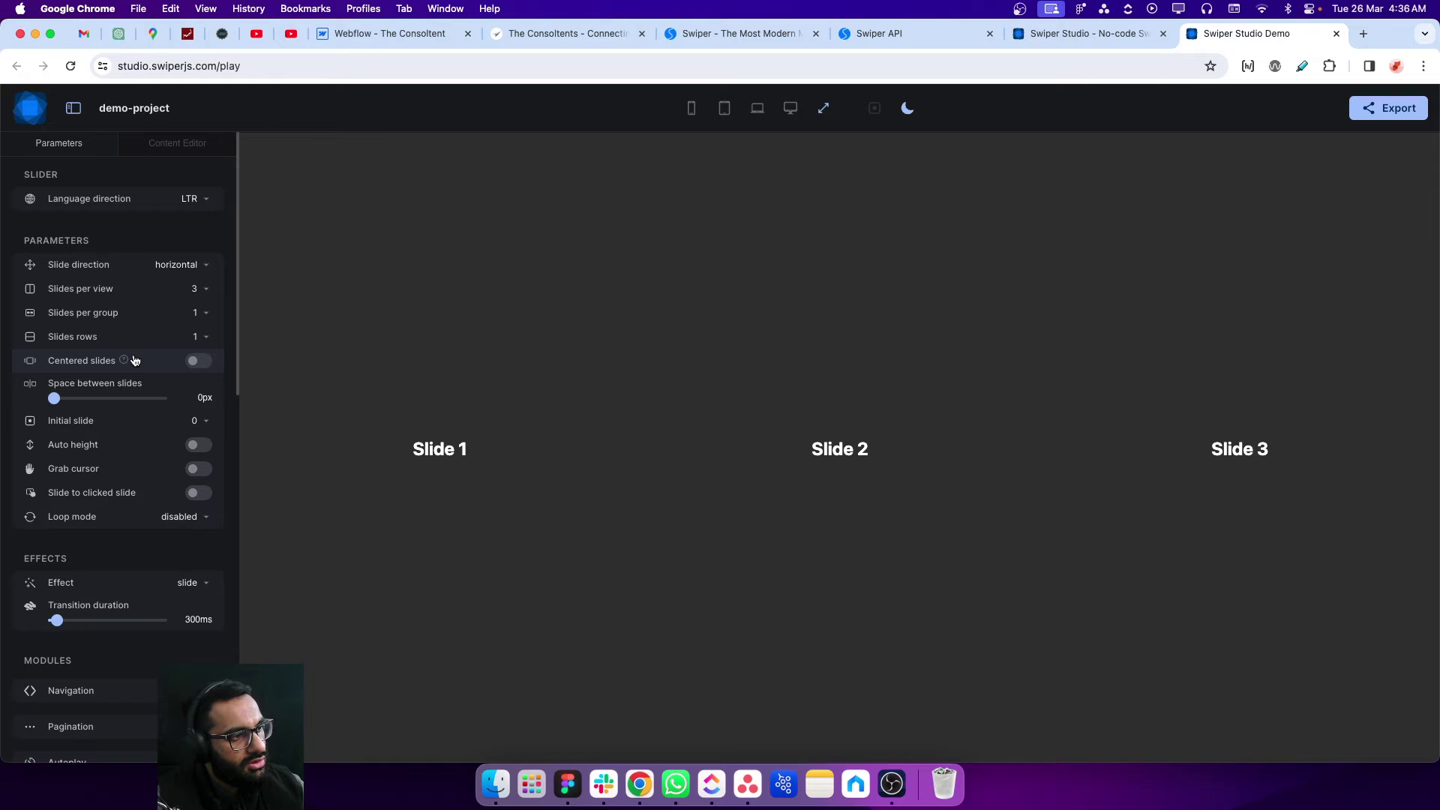
left_click_drag(53, 398, 69, 399)
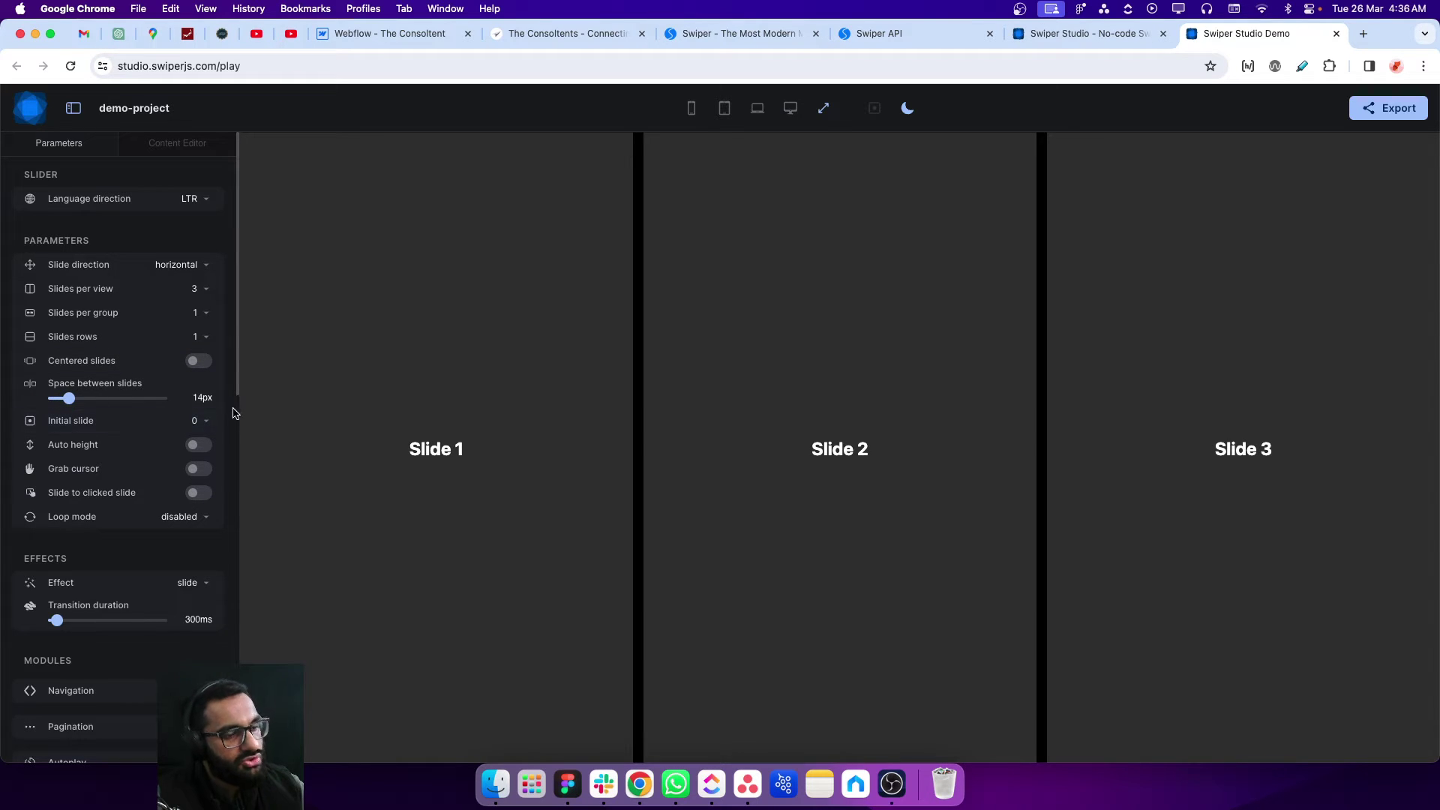
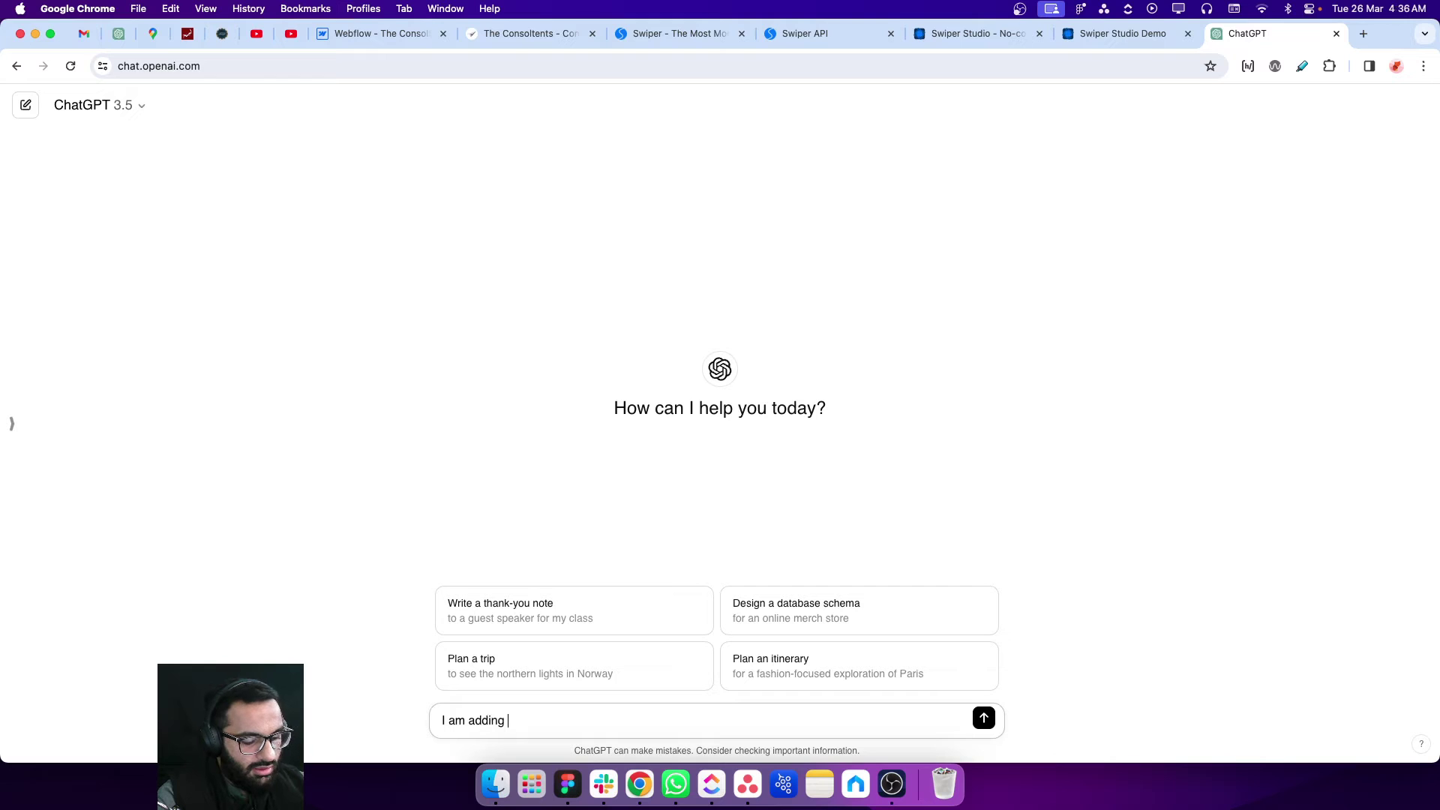
- Complete the first line of the ChatGPT prompt as "I am adding swiper js slider on my website page." and begin a new line
type("ider ")
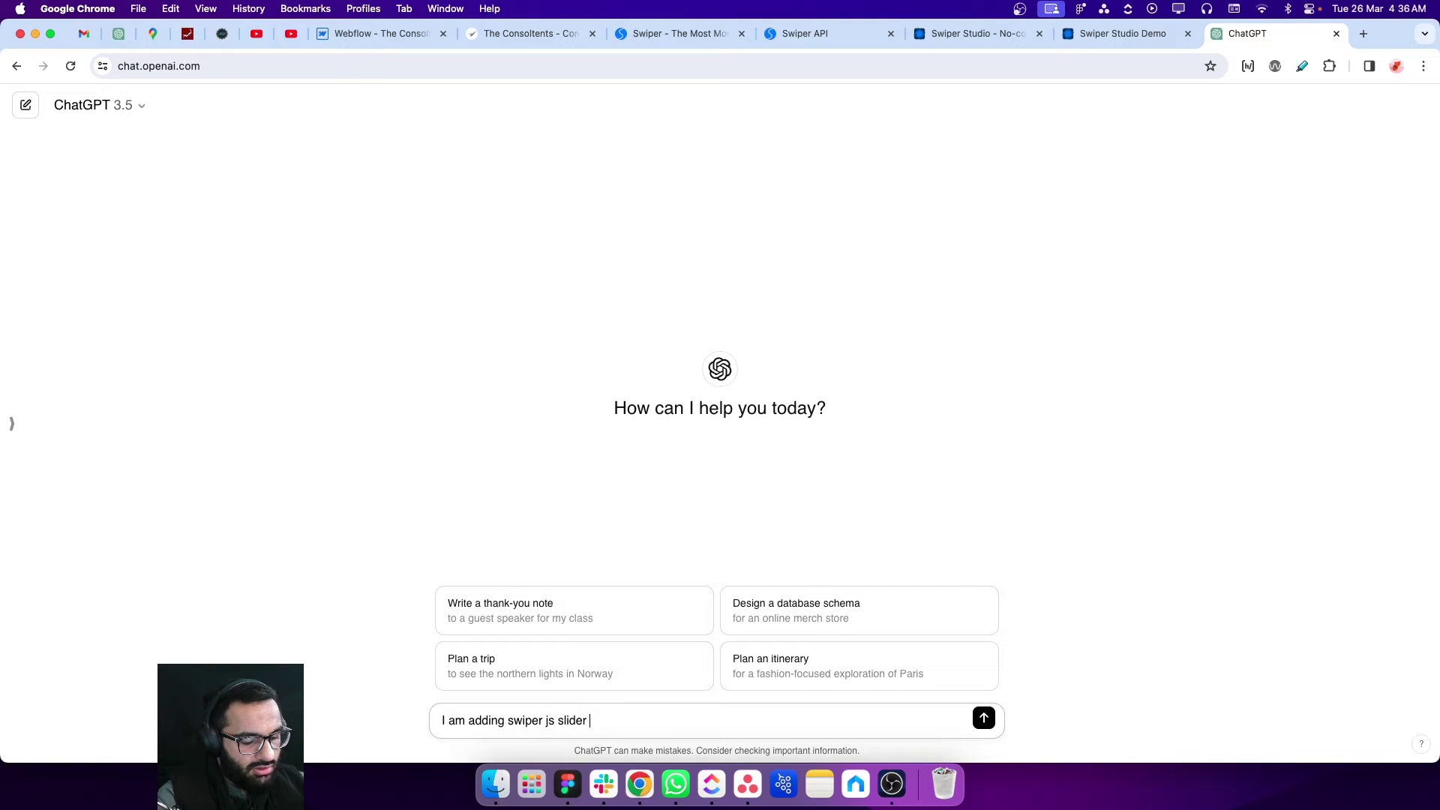
type("on my website")
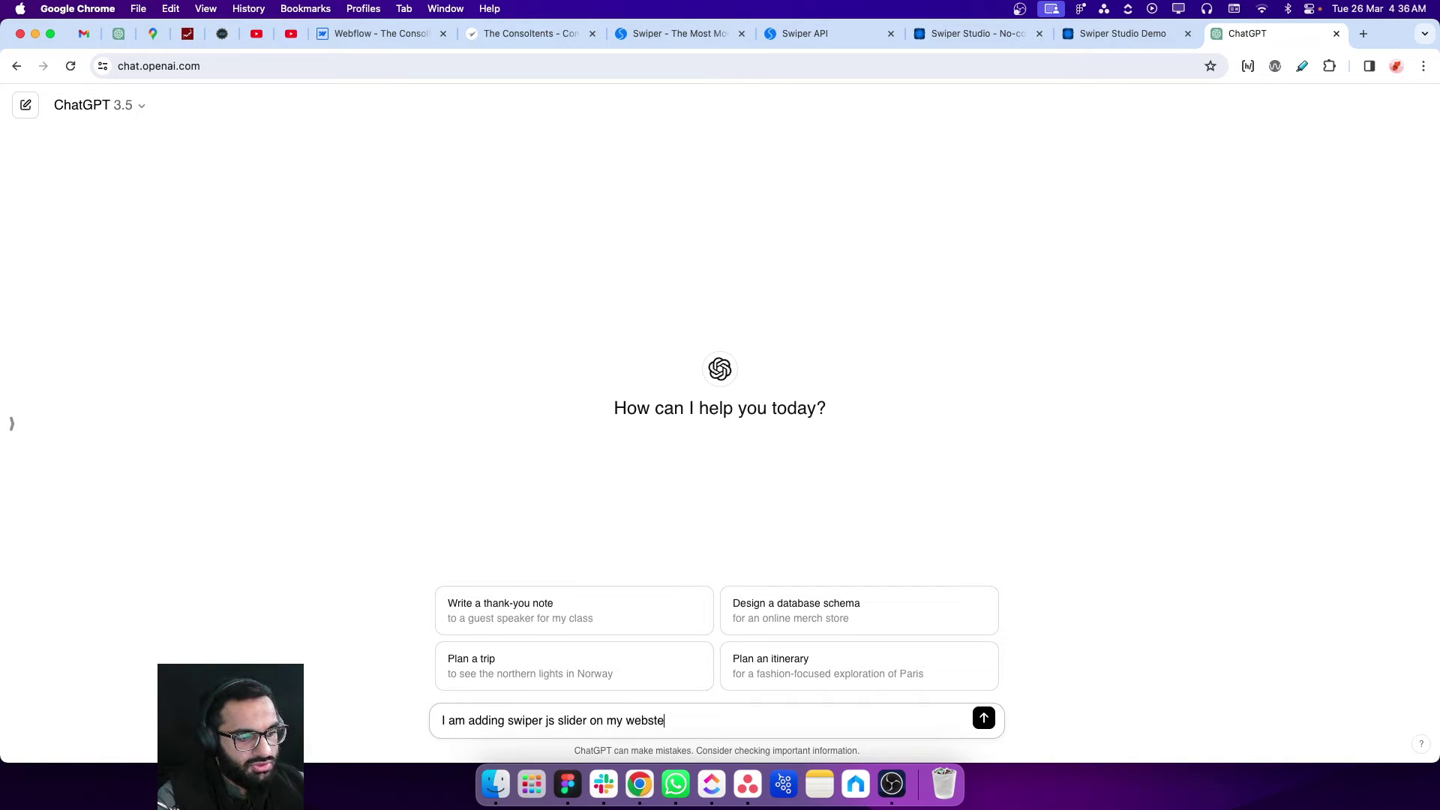
key("BackSpace")
key("BackSpace")
key("BackSpace")
type("ite.")
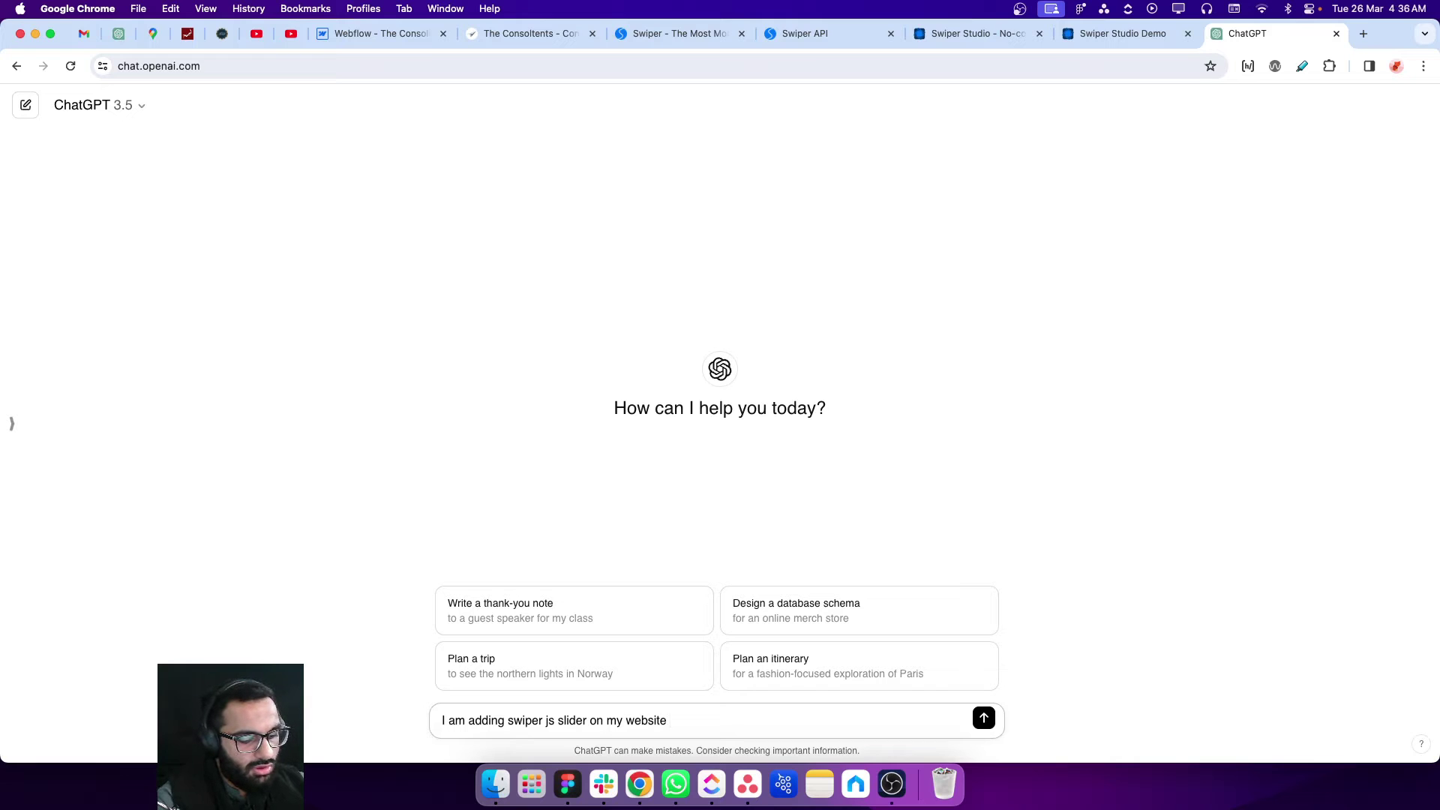
type(" page.")
key("shift+Return")
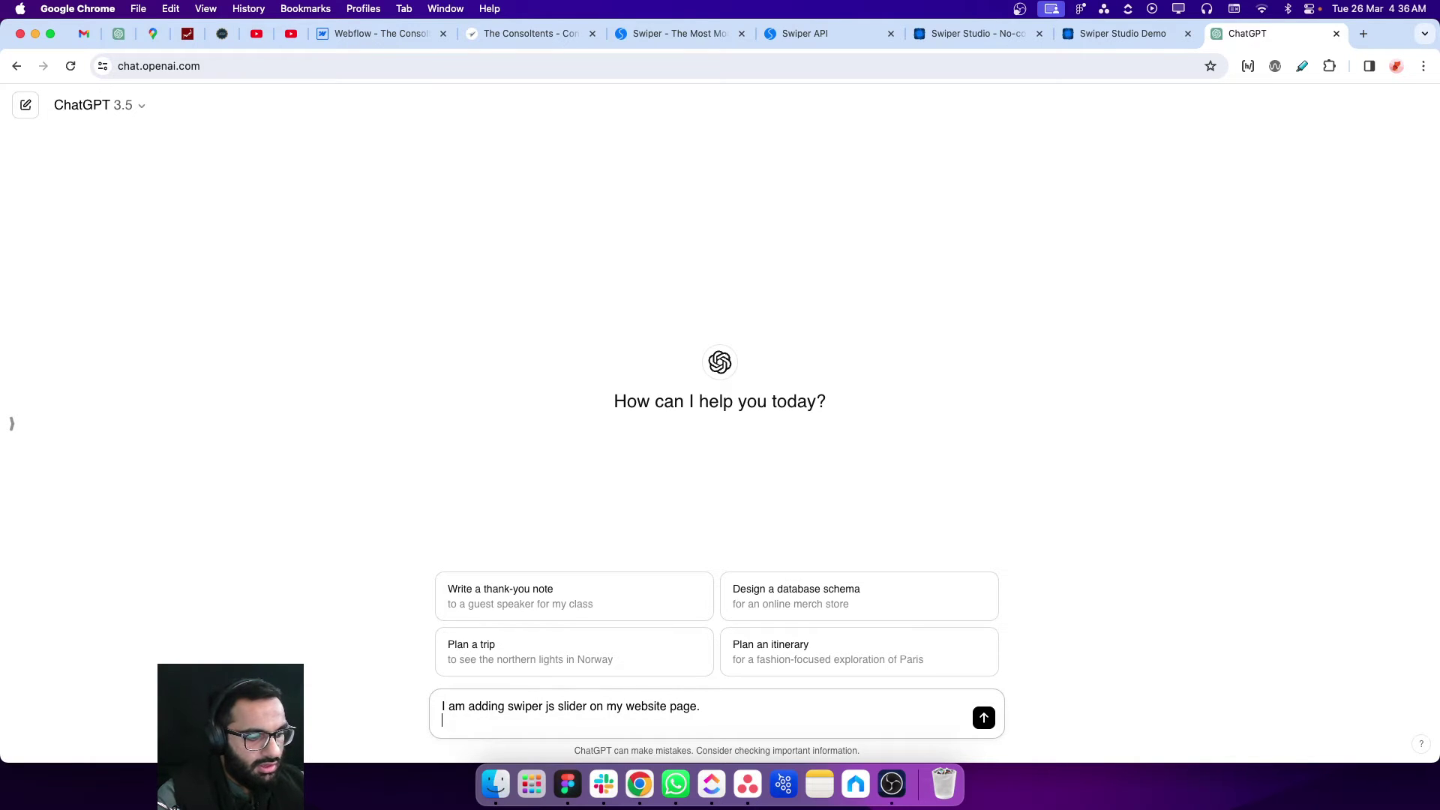
- Add the second prompt line "And I want assistance from you in finding the correct attributes."
type("And I")
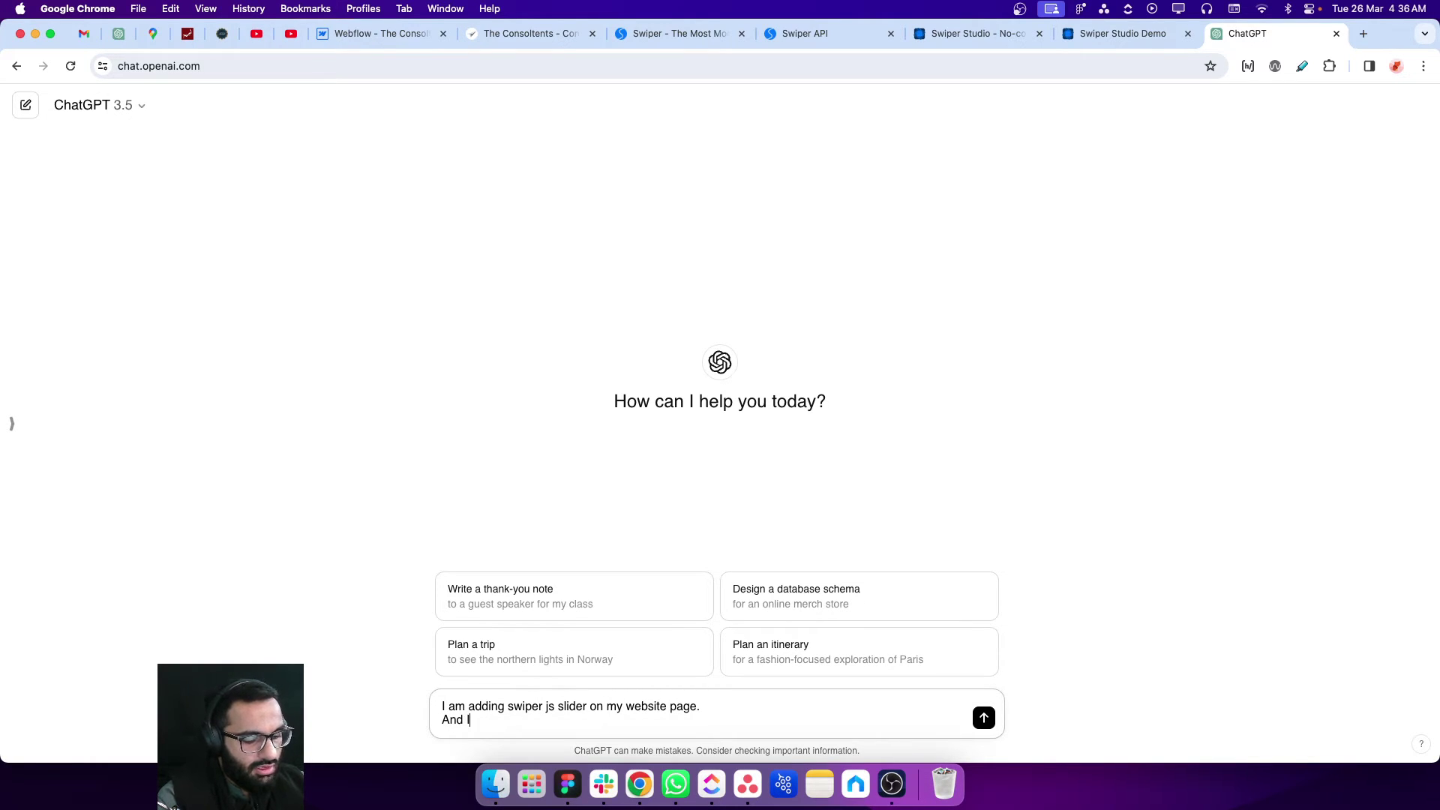
type(" want ass")
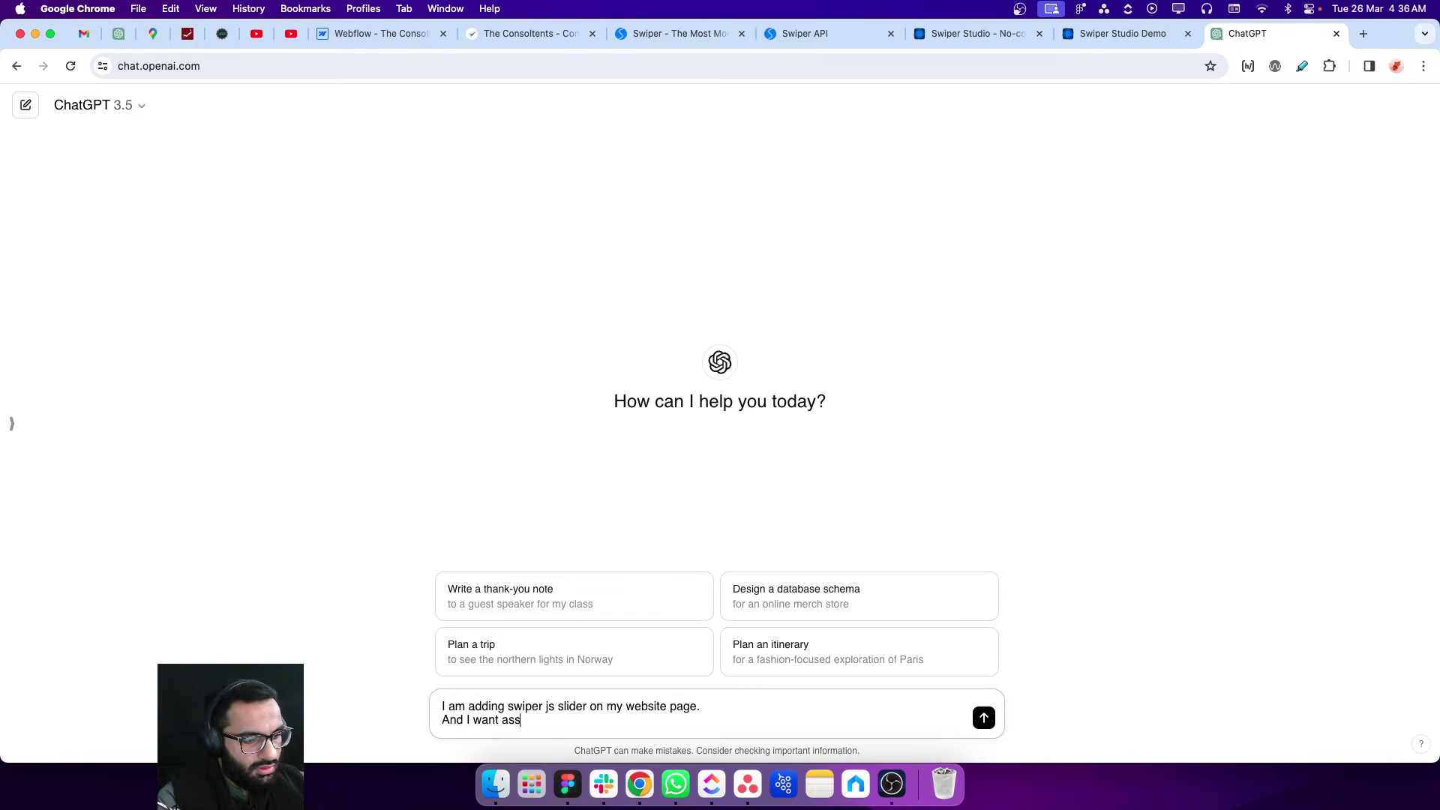
type("iattanc")
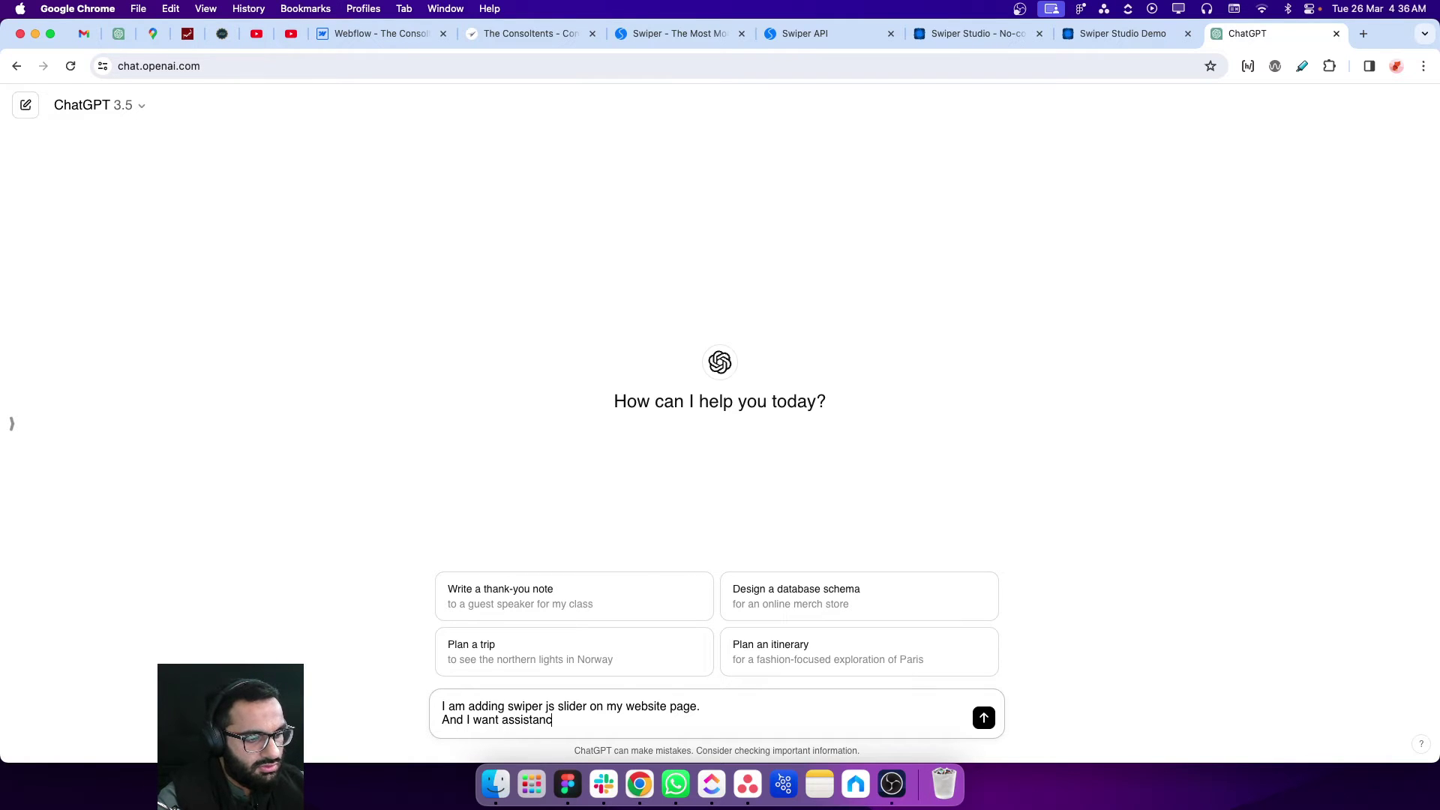
type("e from you in ")
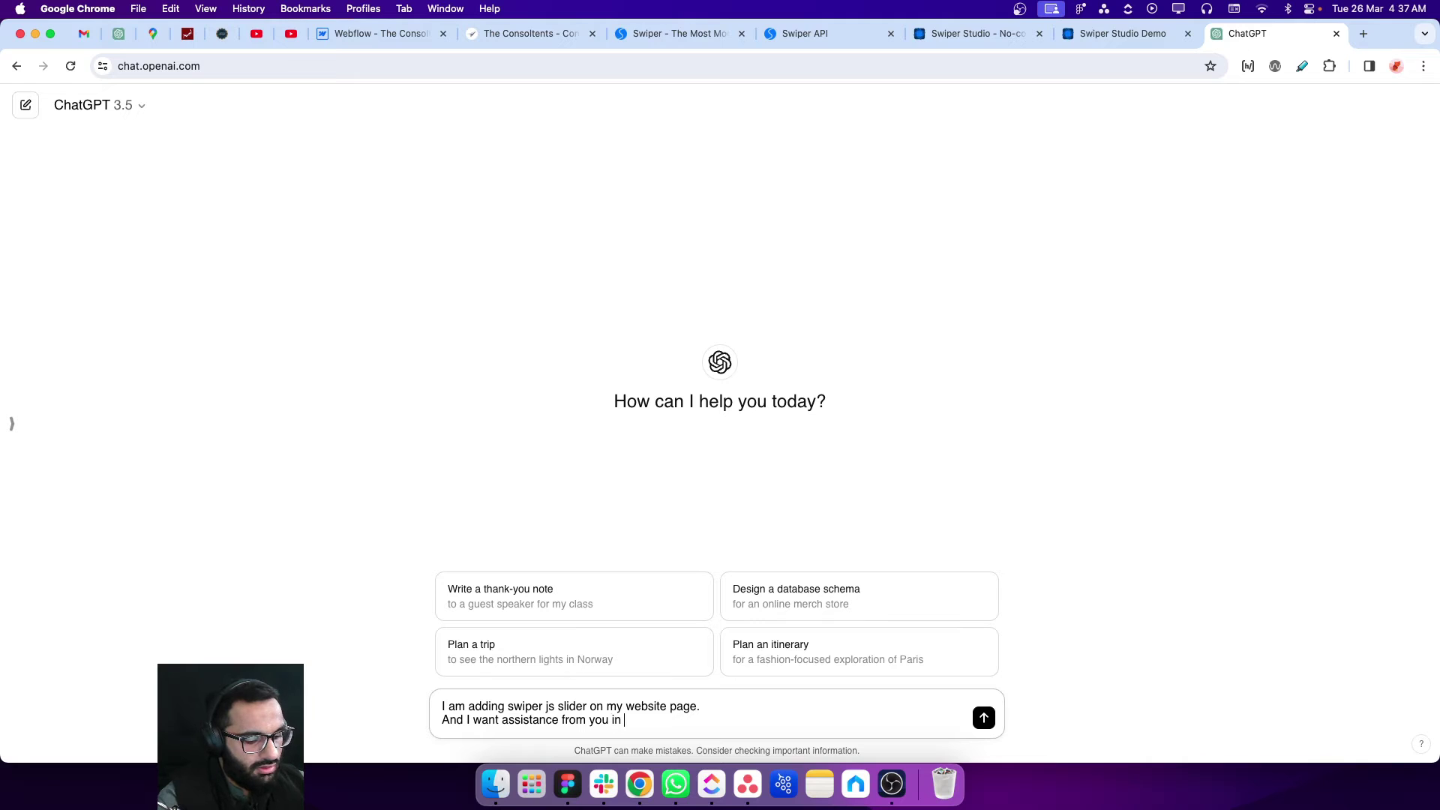
type("finding")
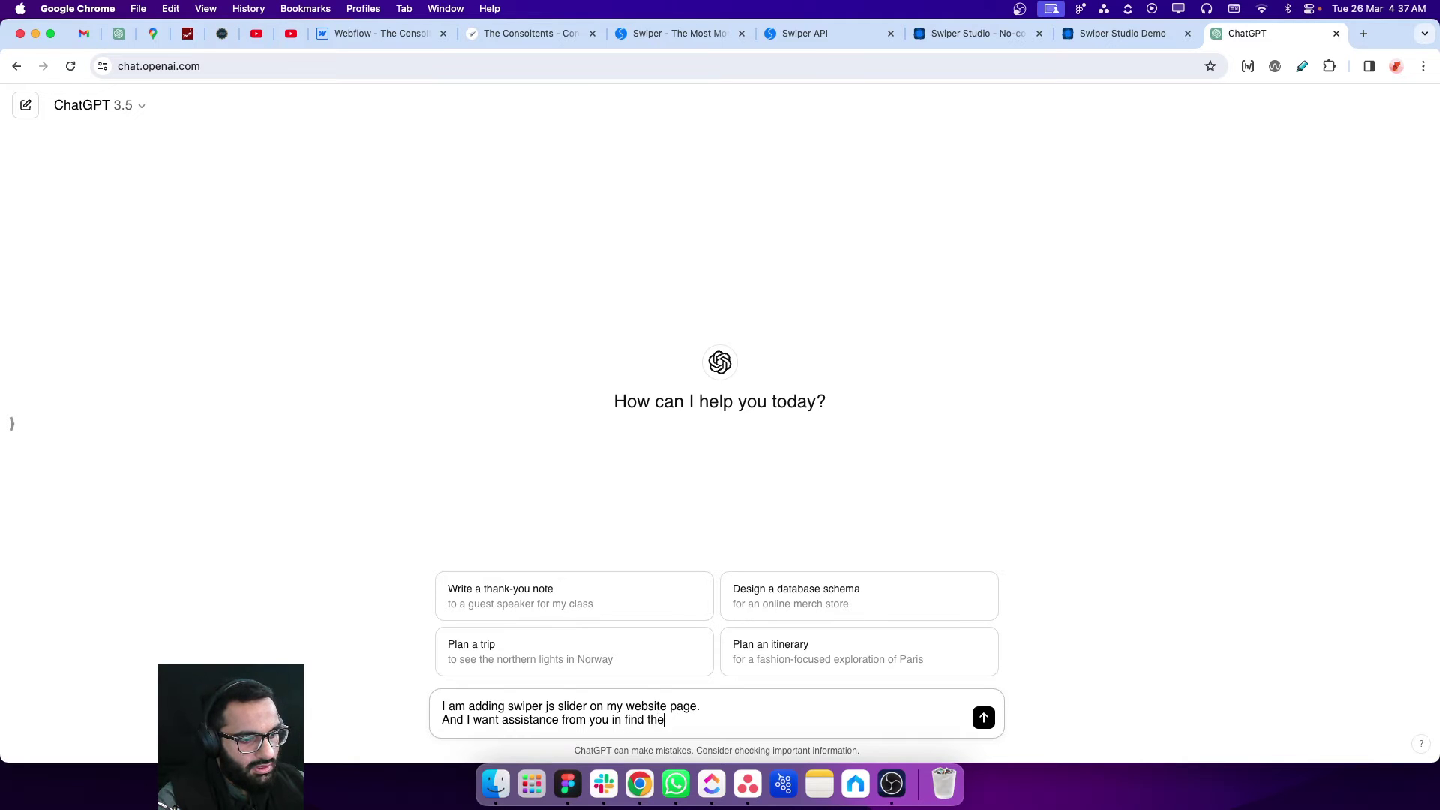
key("BackSpace")
key("BackSpace")
key("BackSpace")
type("ing ")
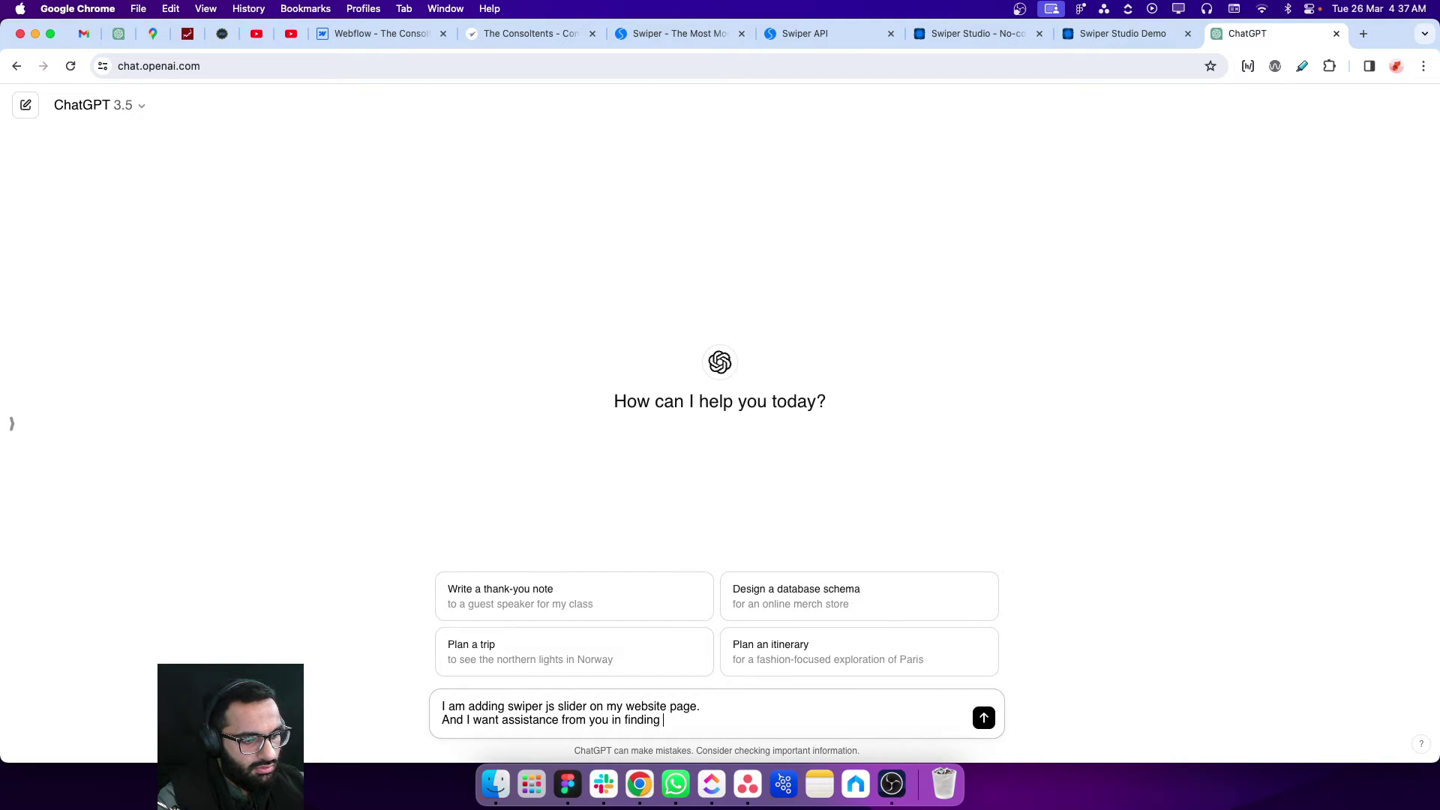
type("the correct attri")
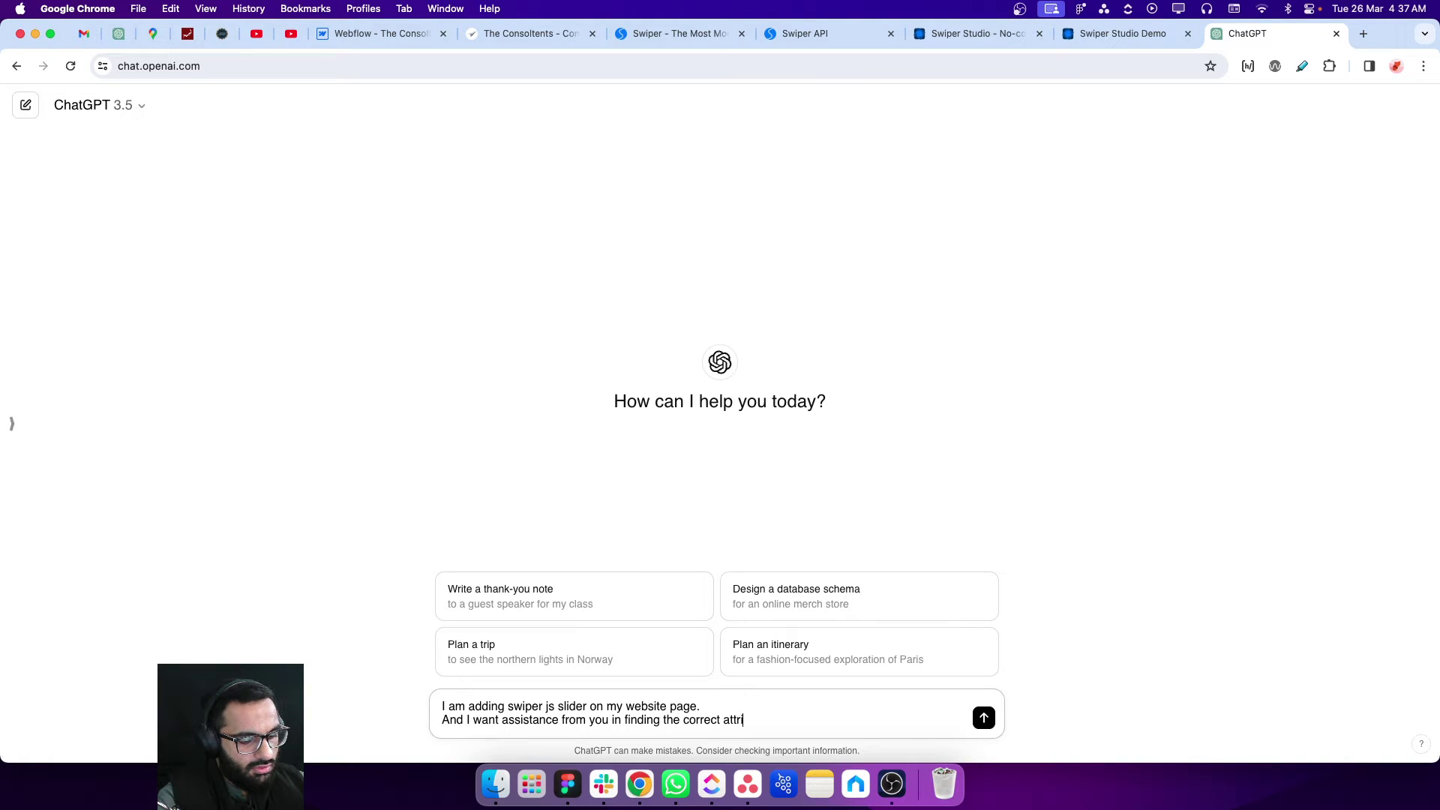
type("butes.")
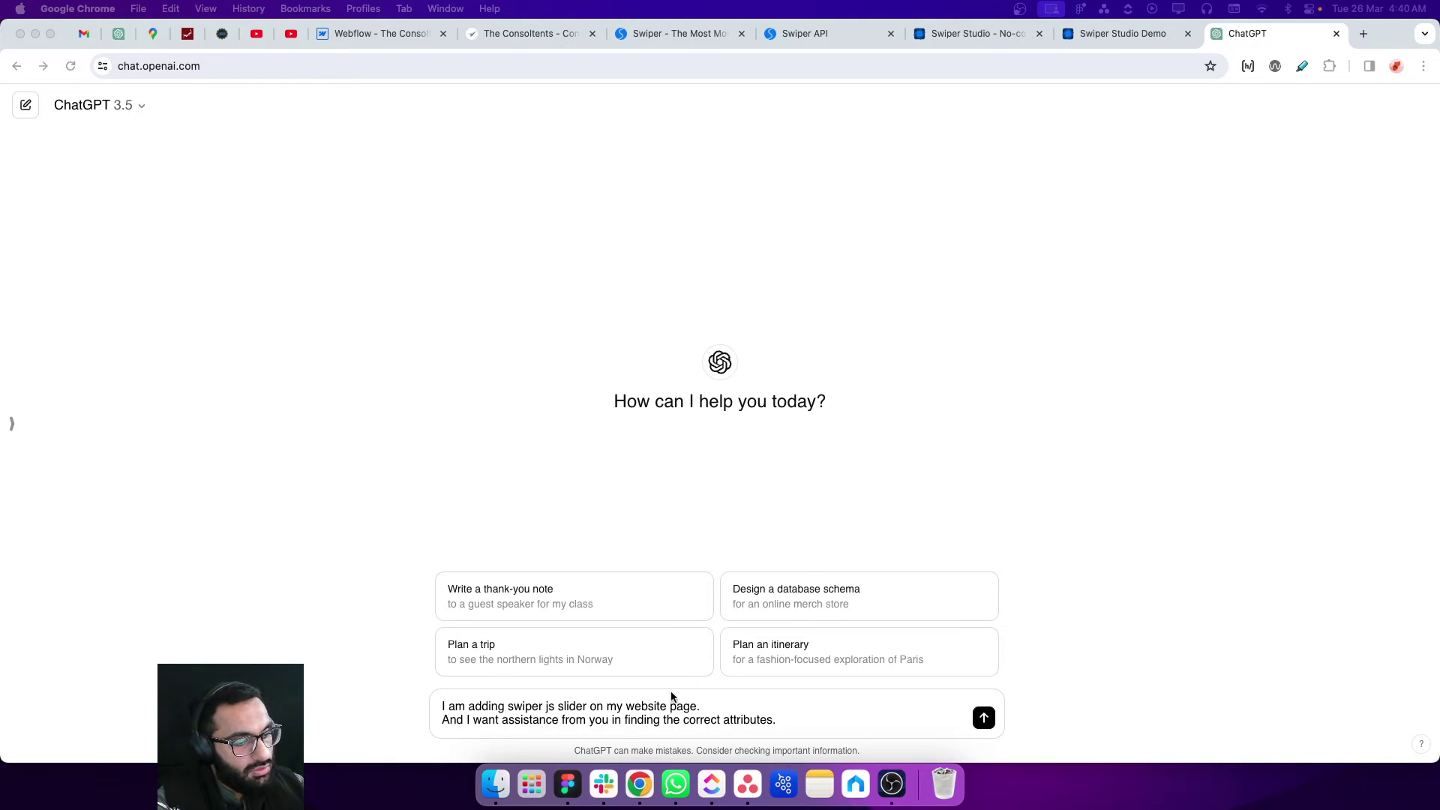
- Remove the word "correct" from the prompt's second line and start a new paragraph below it
left_click(693, 722)
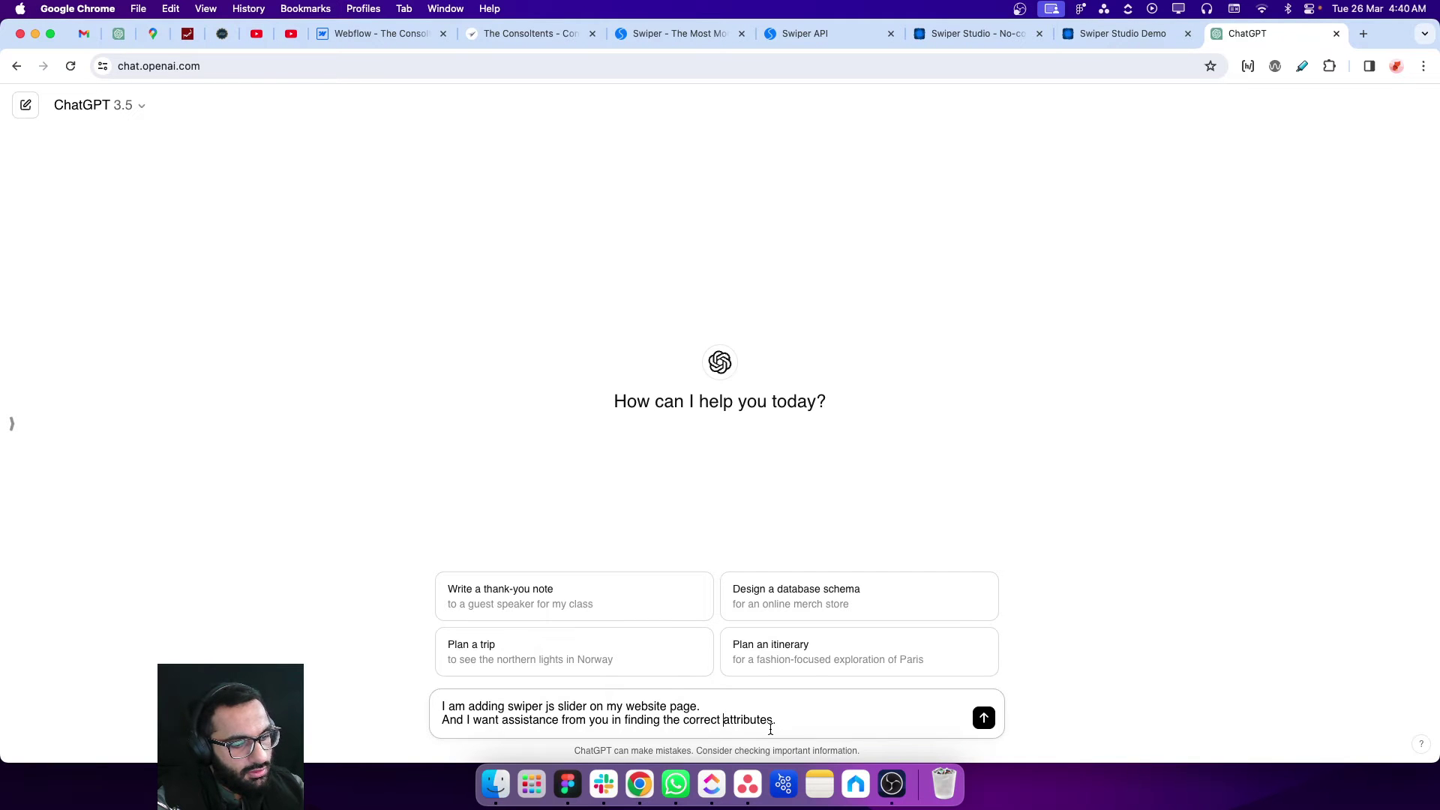
key("BackSpace")
key("BackSpace")
key("BackSpace")
key("BackSpace")
key("BackSpace")
key("BackSpace")
key("BackSpace")
key("BackSpace")
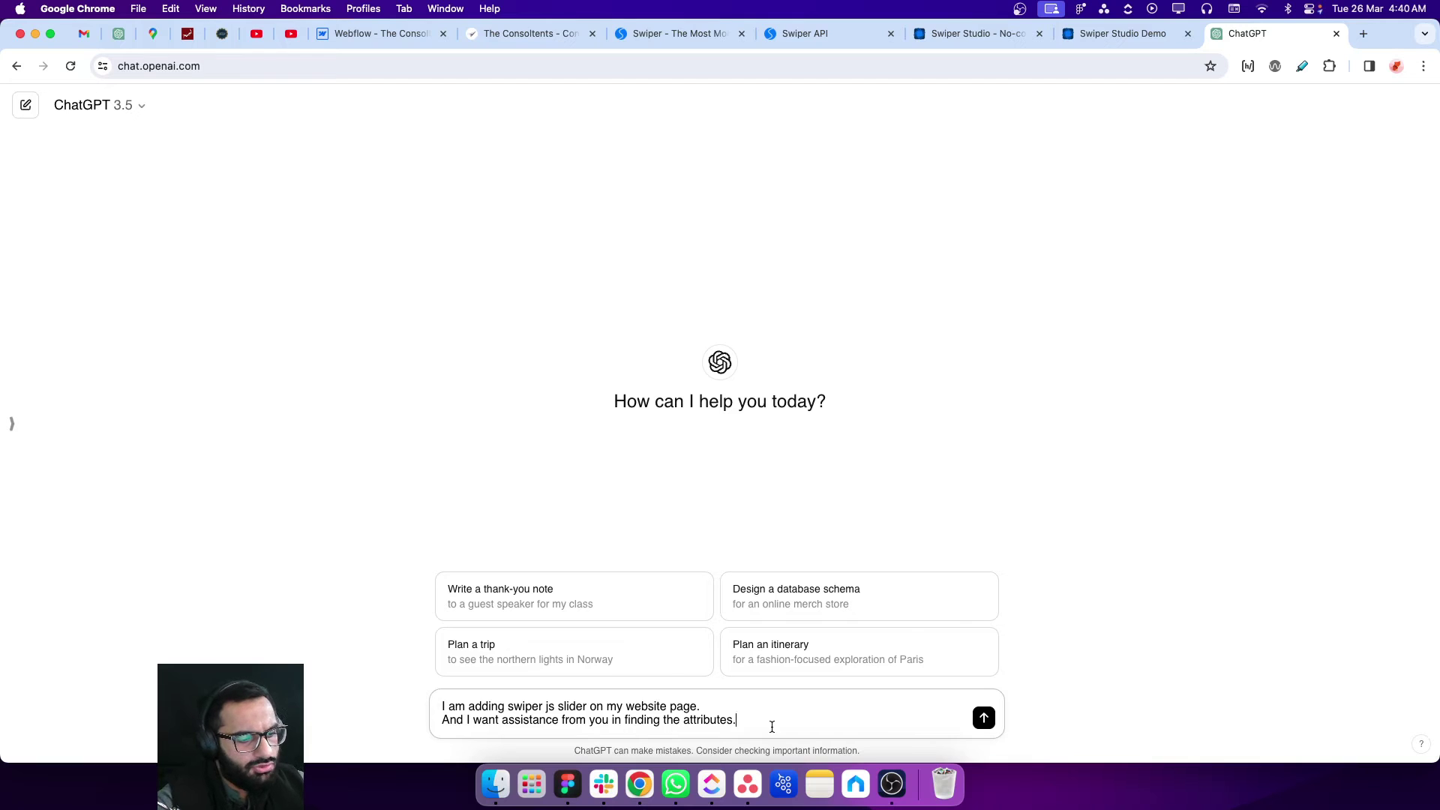
key("shift+Return")
key("shift+Return")
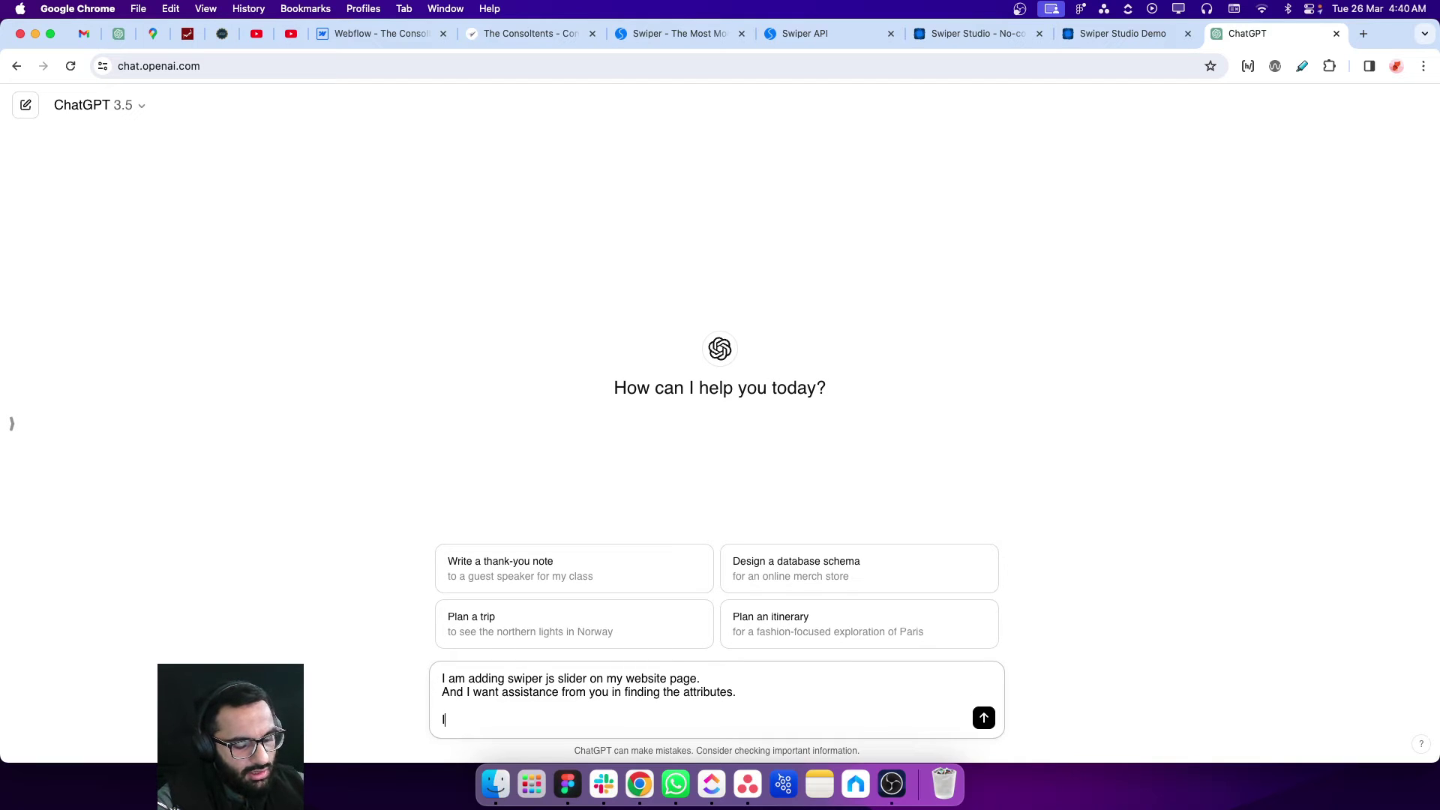
- Write "I want the freemode to be true. I want to have 2 slider per view." in the prompt's new paragraph
type("I want t")
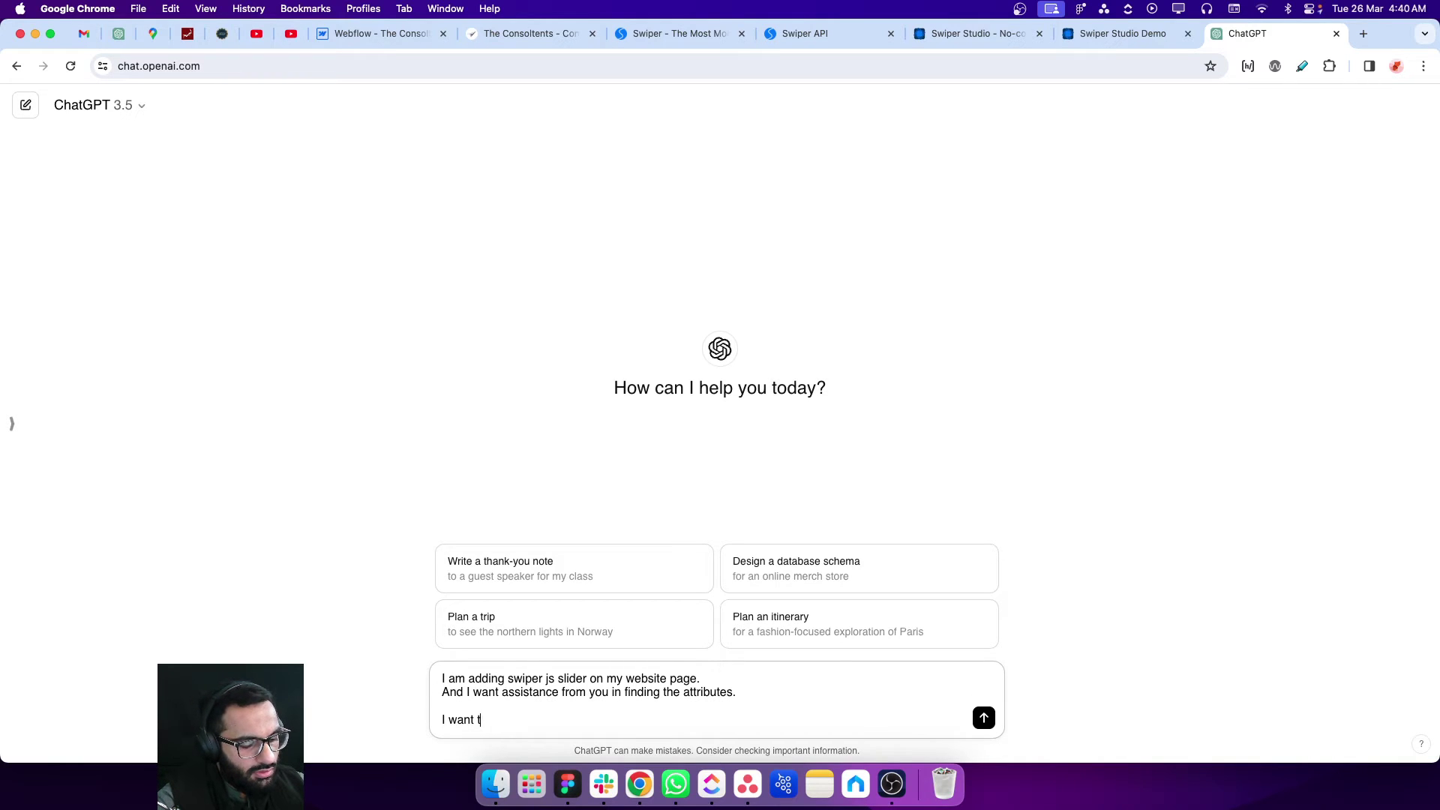
type("he free m")
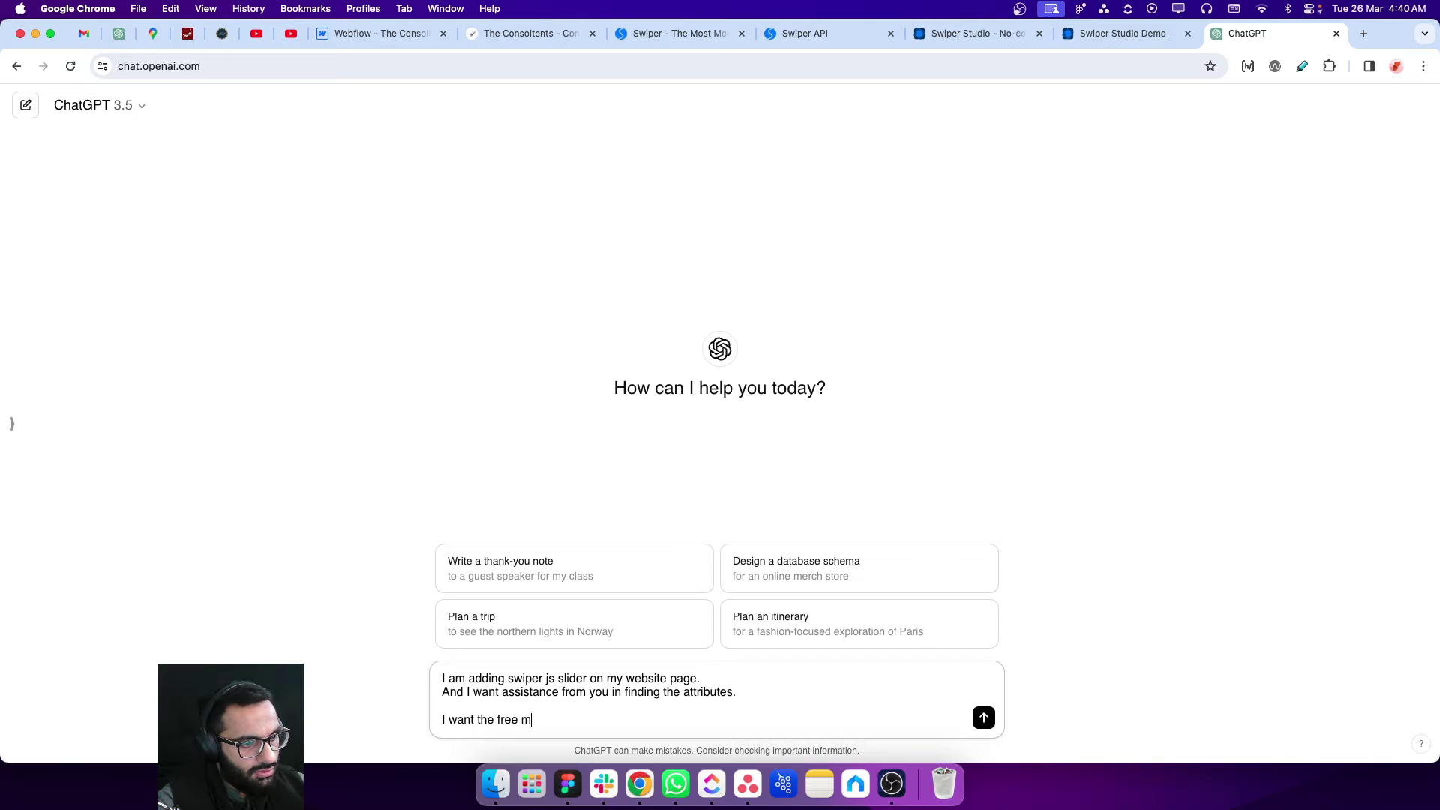
key("BackSpace")
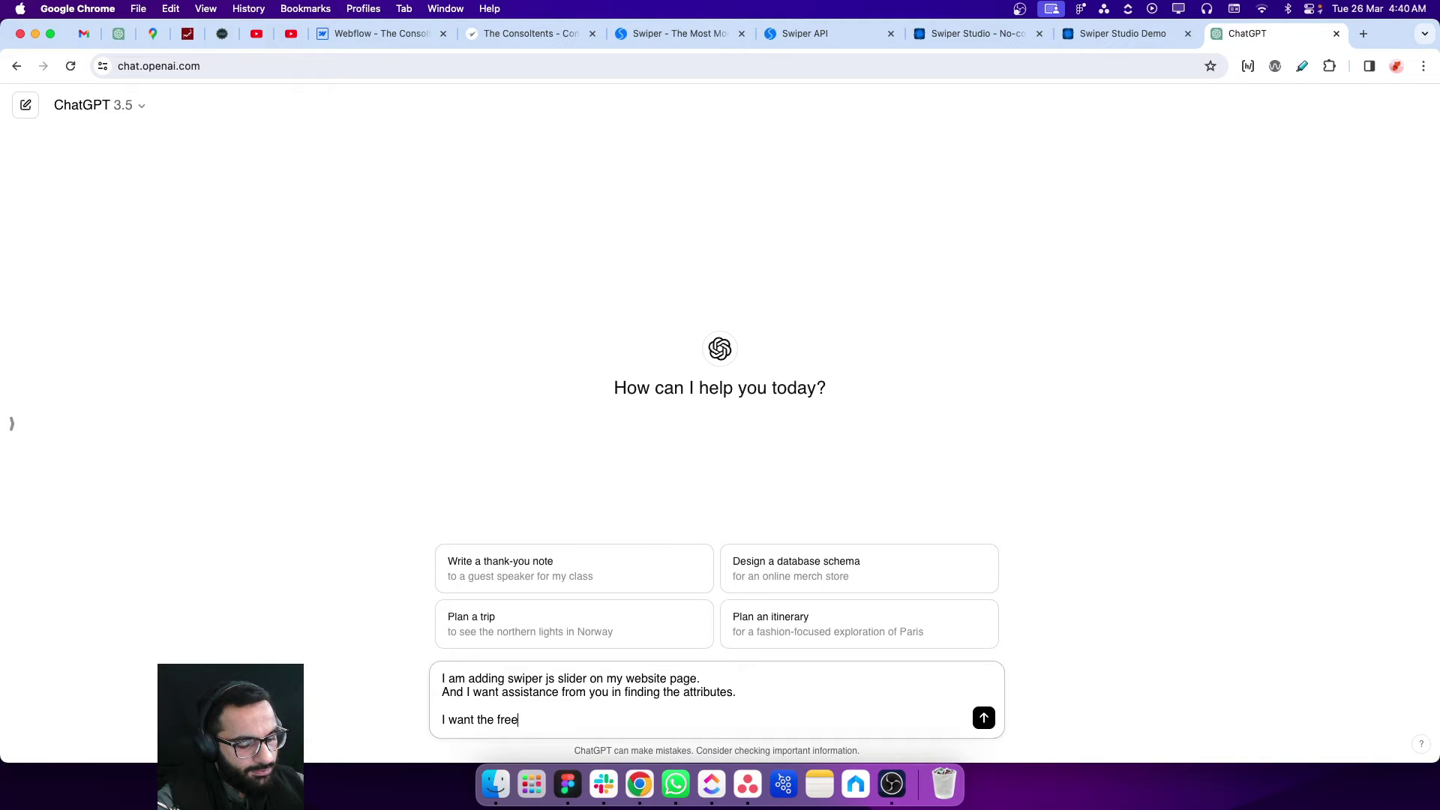
type("mode to be true.")
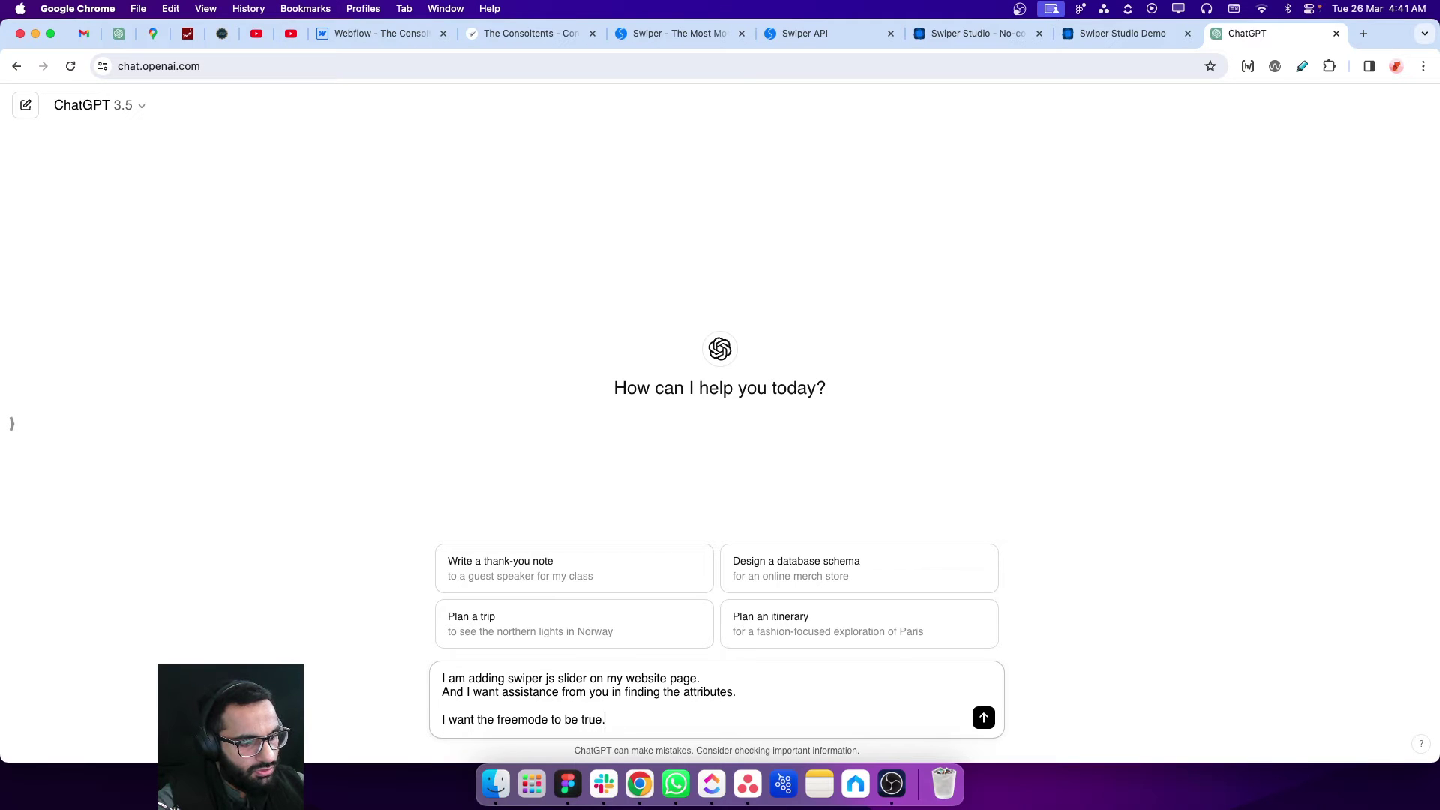
type(" I want to hav")
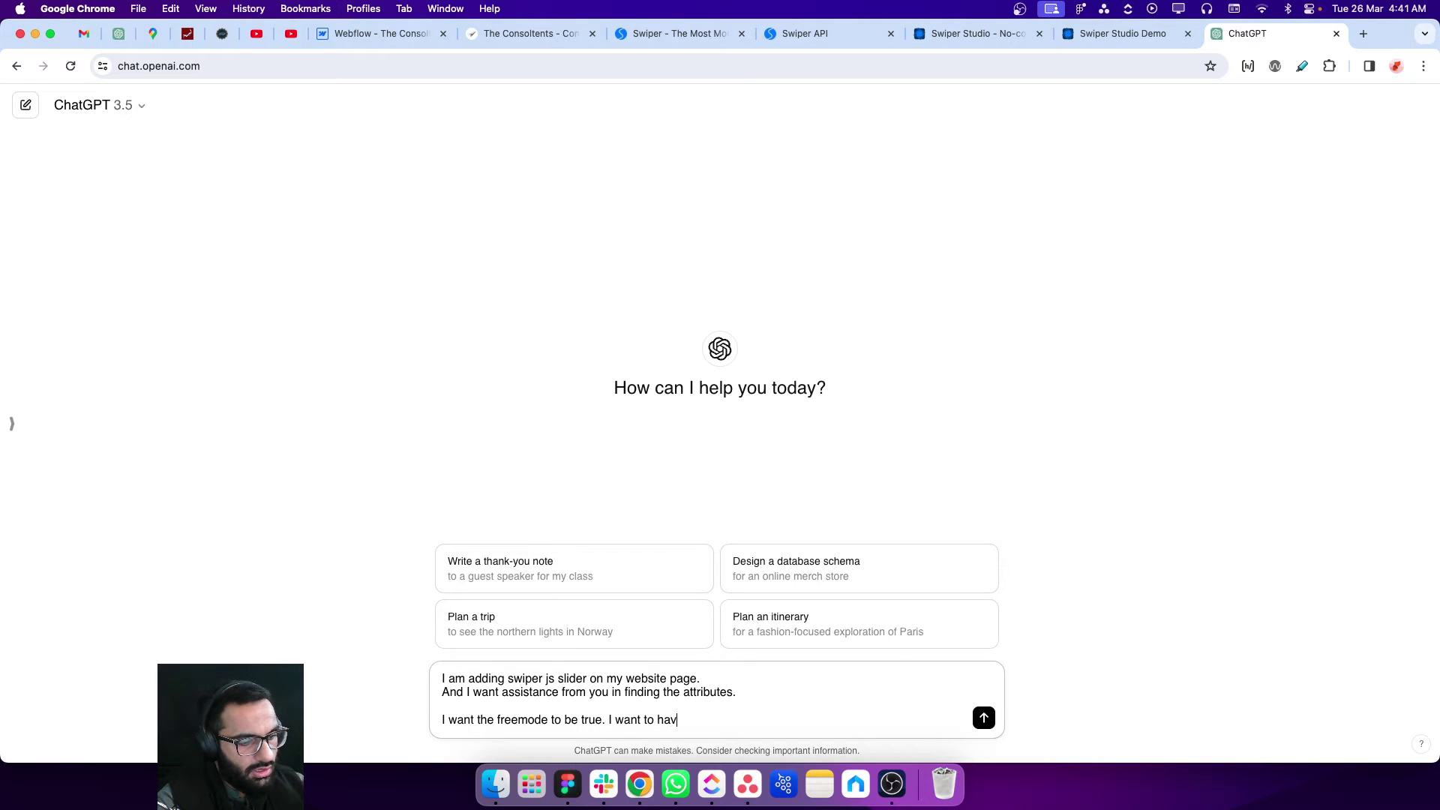
type("e 2 slider per view.")
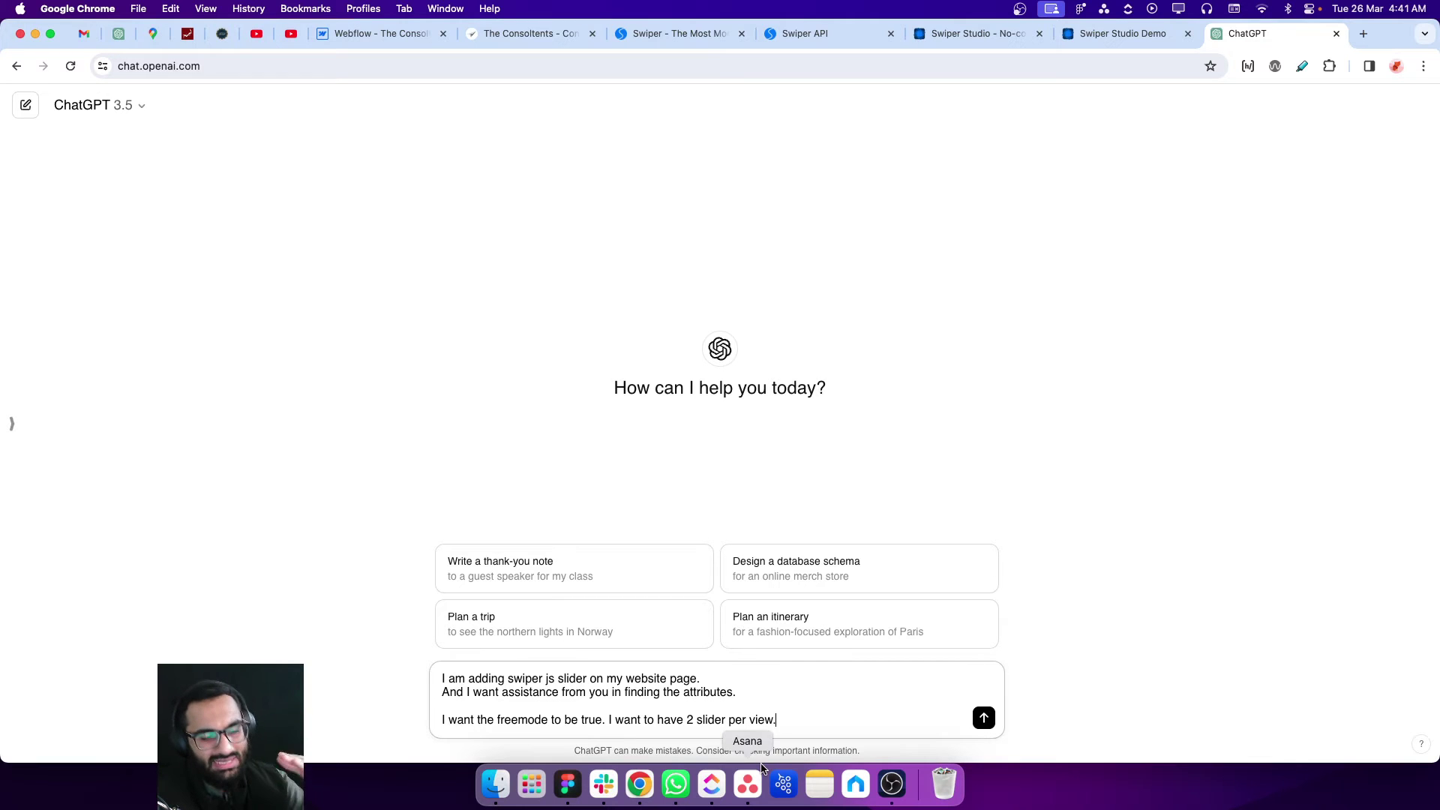
- Finish the ChatGPT prompt with "And I want to have 16px spacing between the slides." and send it
left_click(1074, 38)
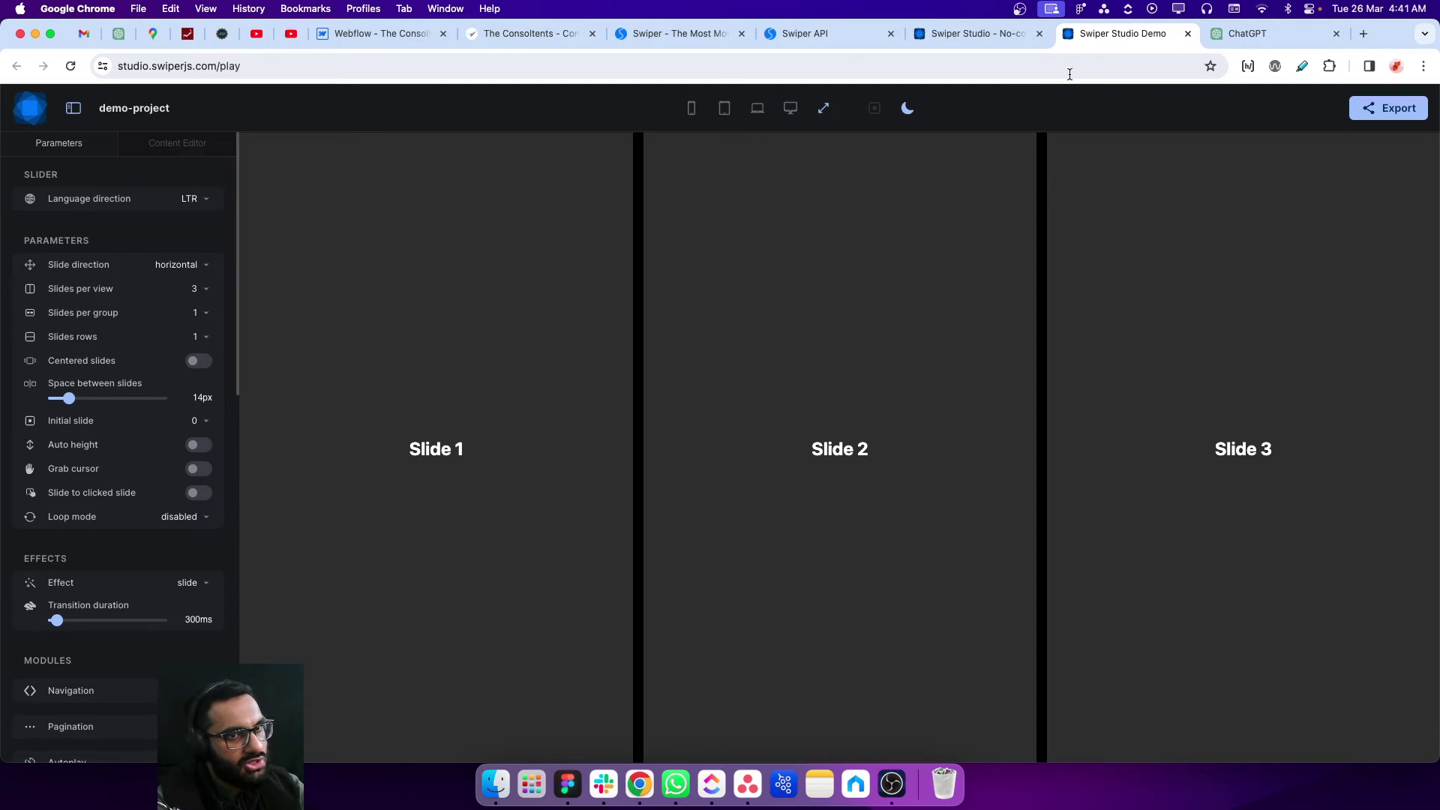
left_click(1207, 36)
left_click(832, 728)
type("And ")
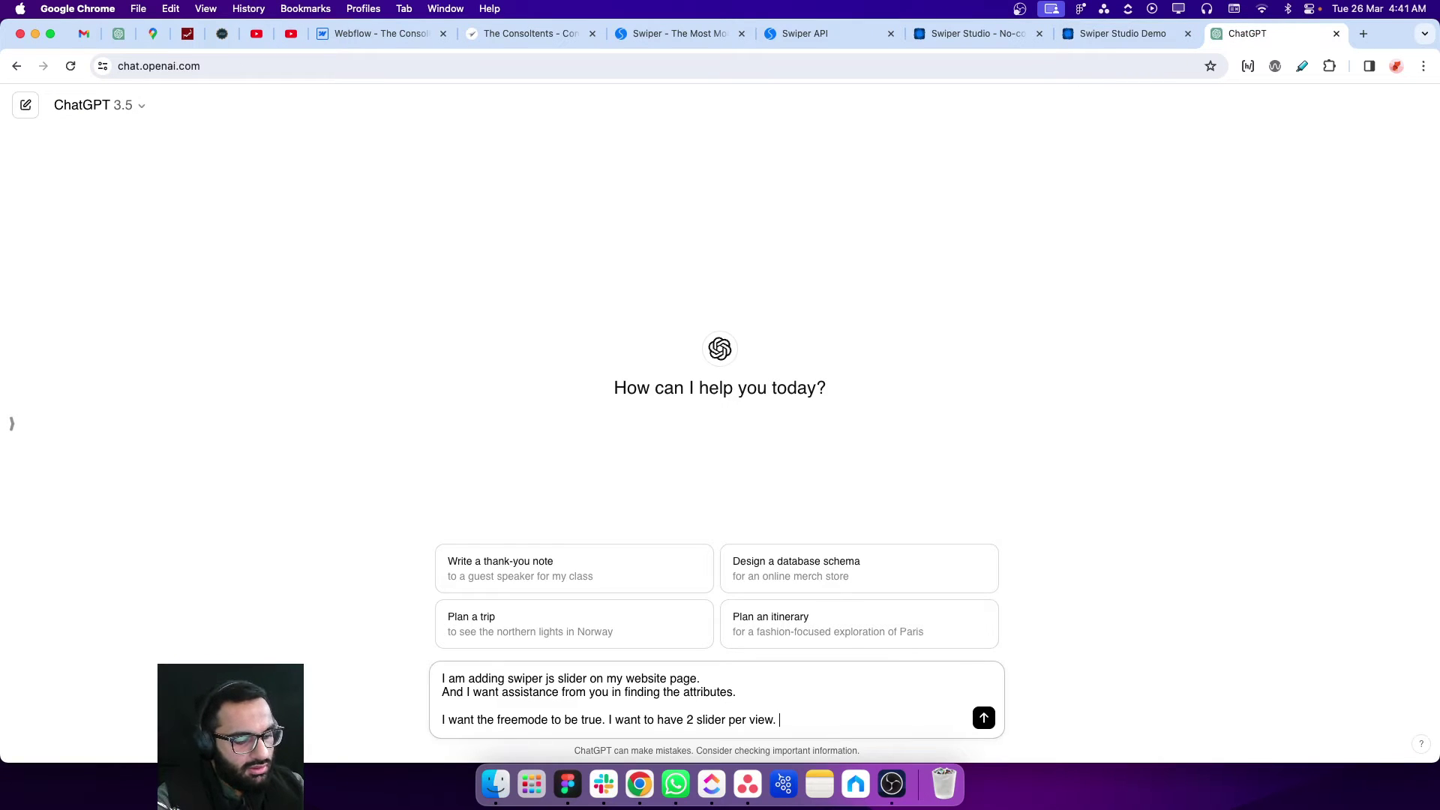
type("I want ")
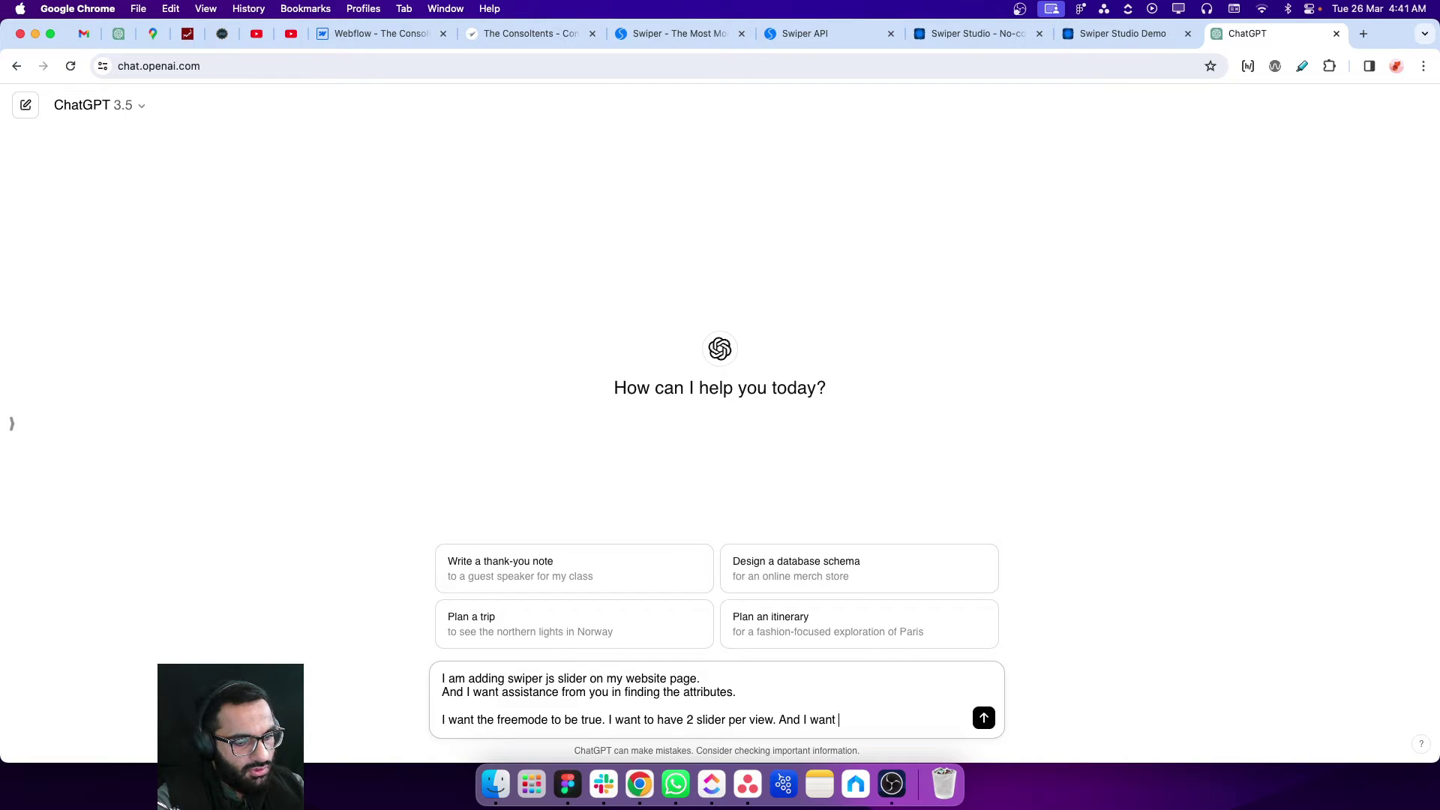
type("to have ")
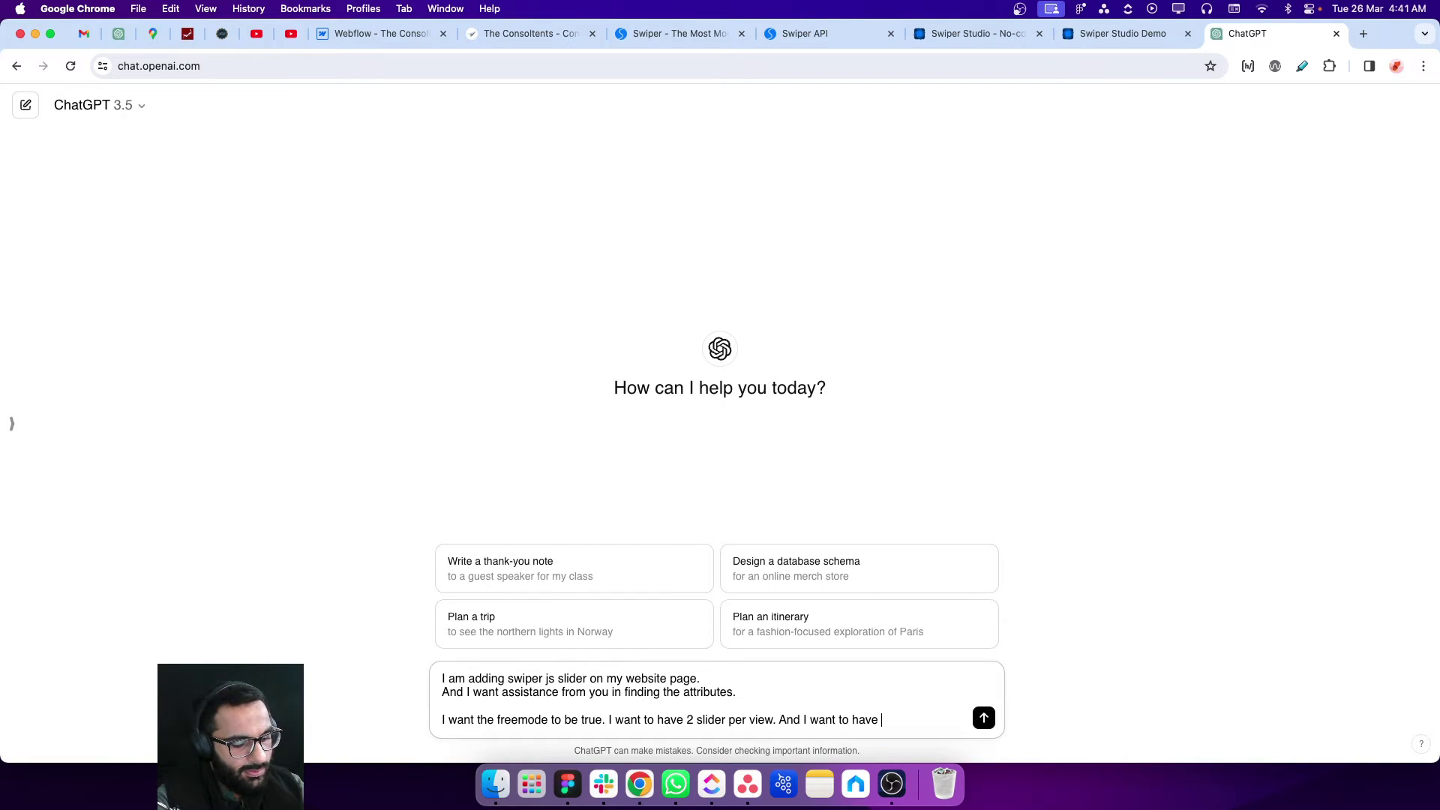
type("16px")
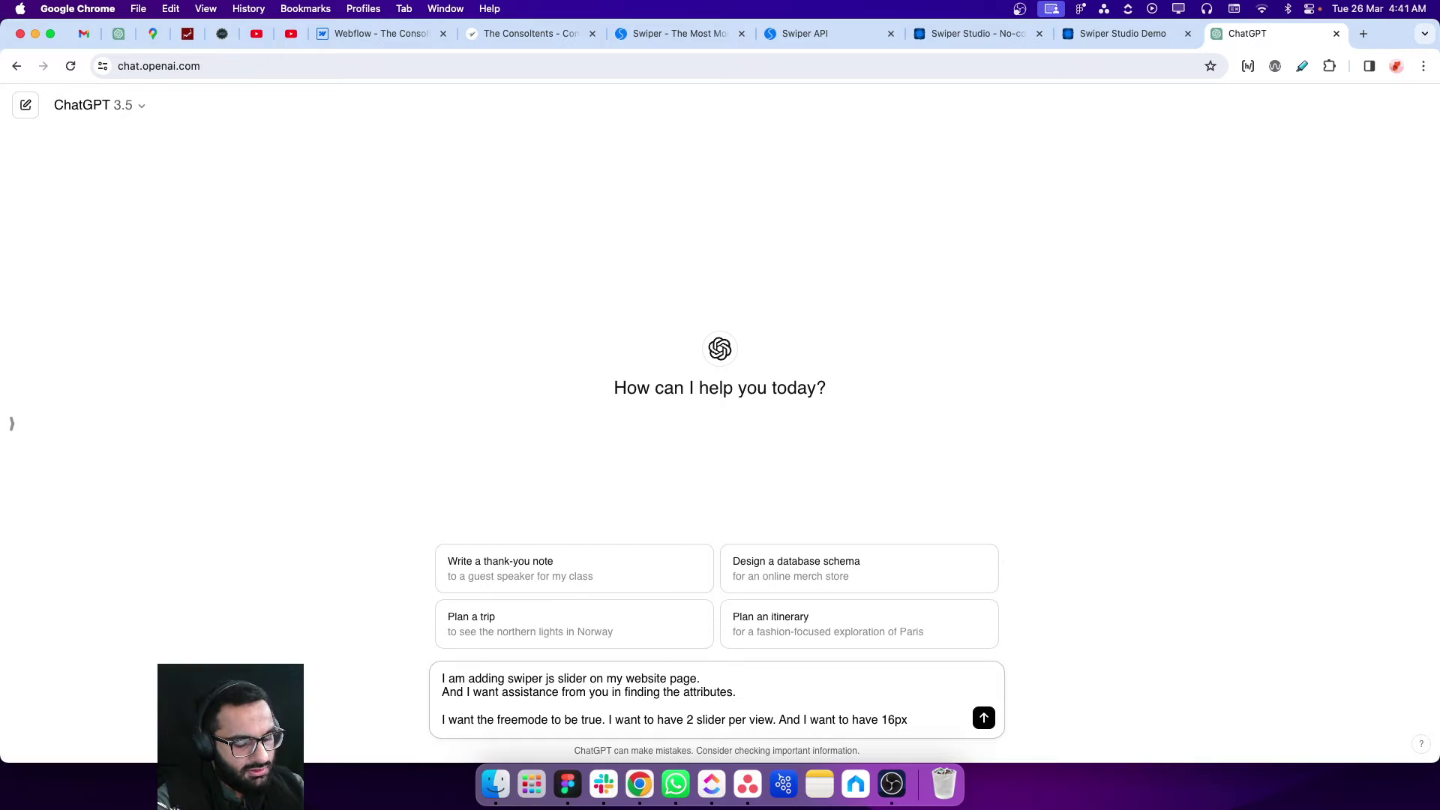
type(" spacing be")
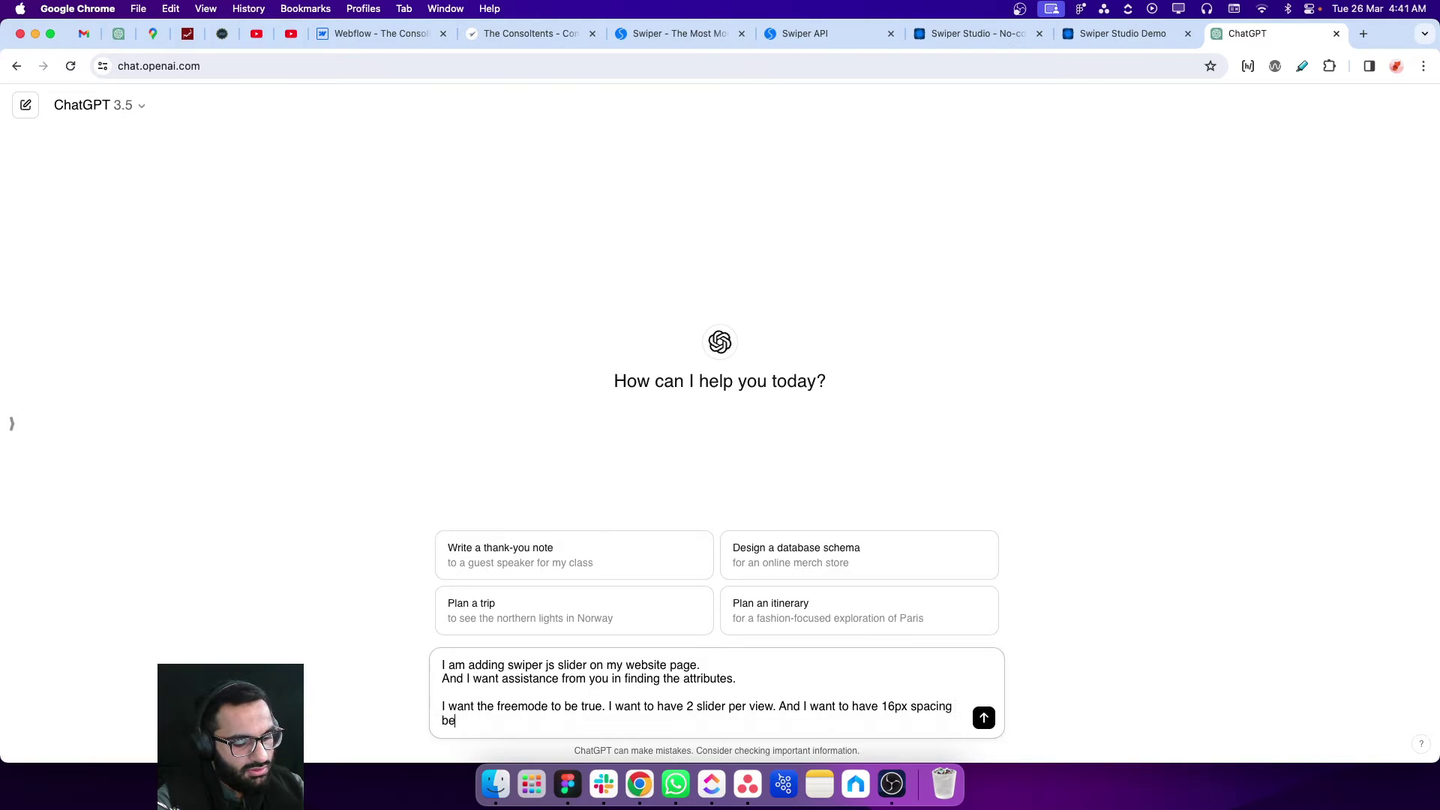
type("tween the sliders")
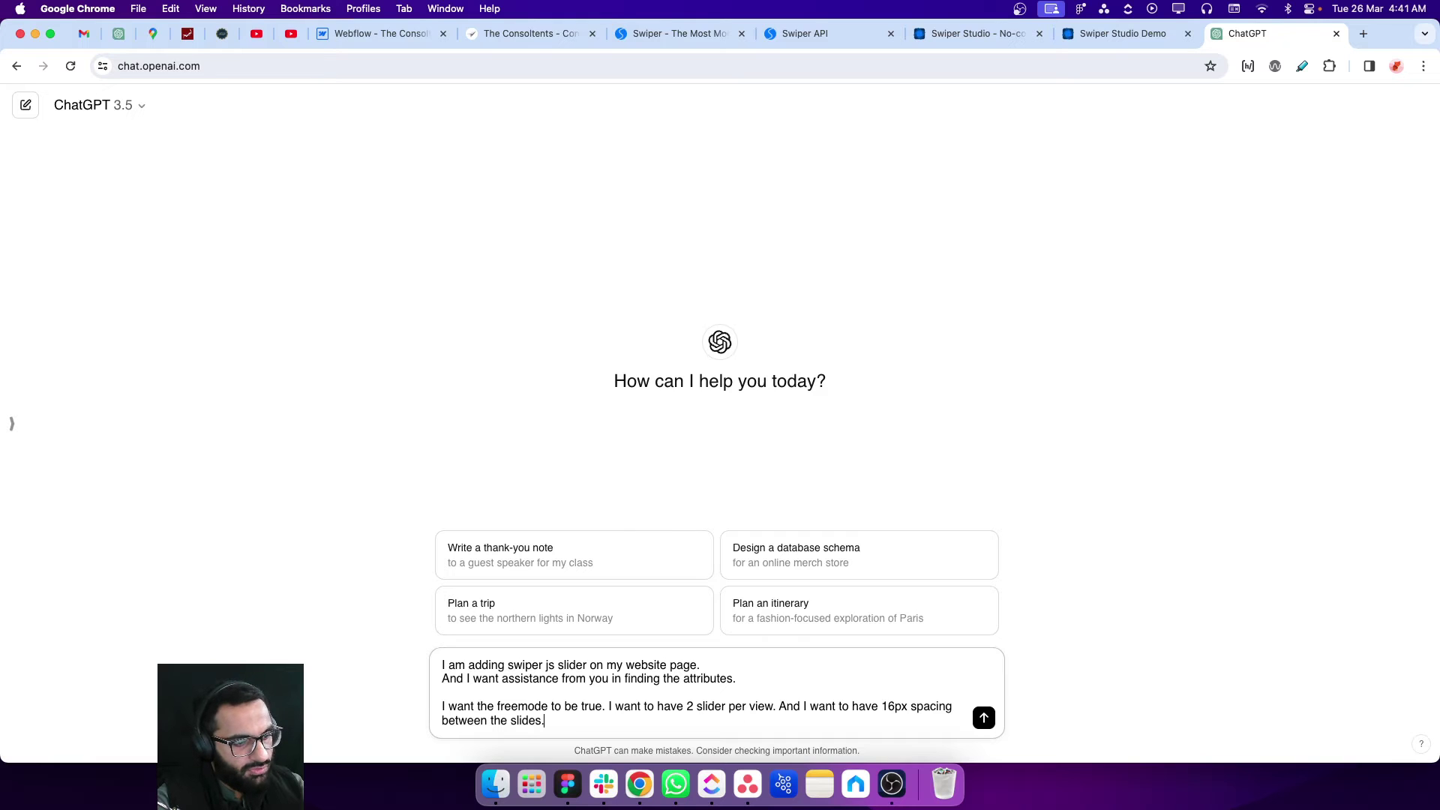
key("Return")
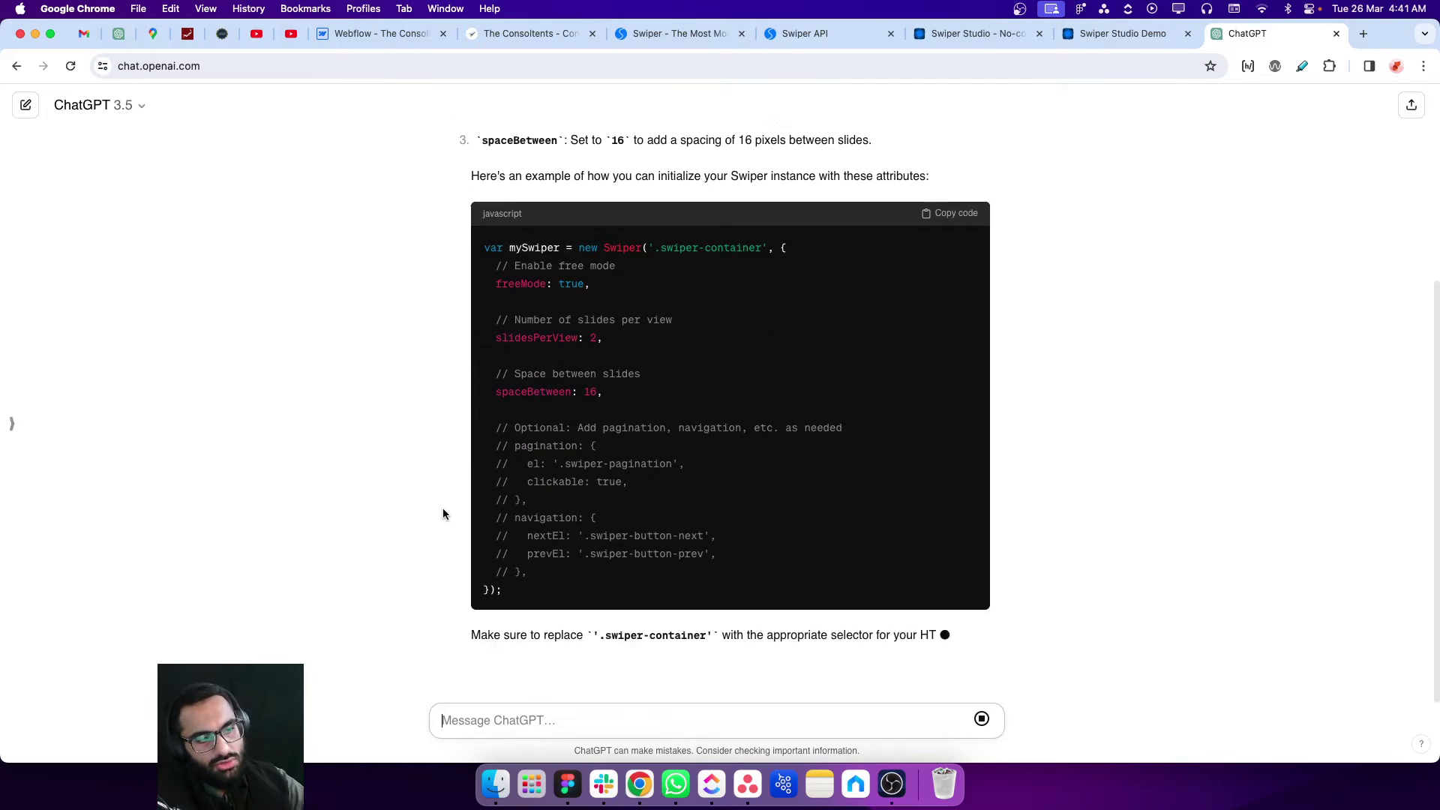
- Copy the code lines from freeMode through spaceBetween, including slidesPerView, out of ChatGPT's JavaScript example
scroll(444, 507, "up", 2)
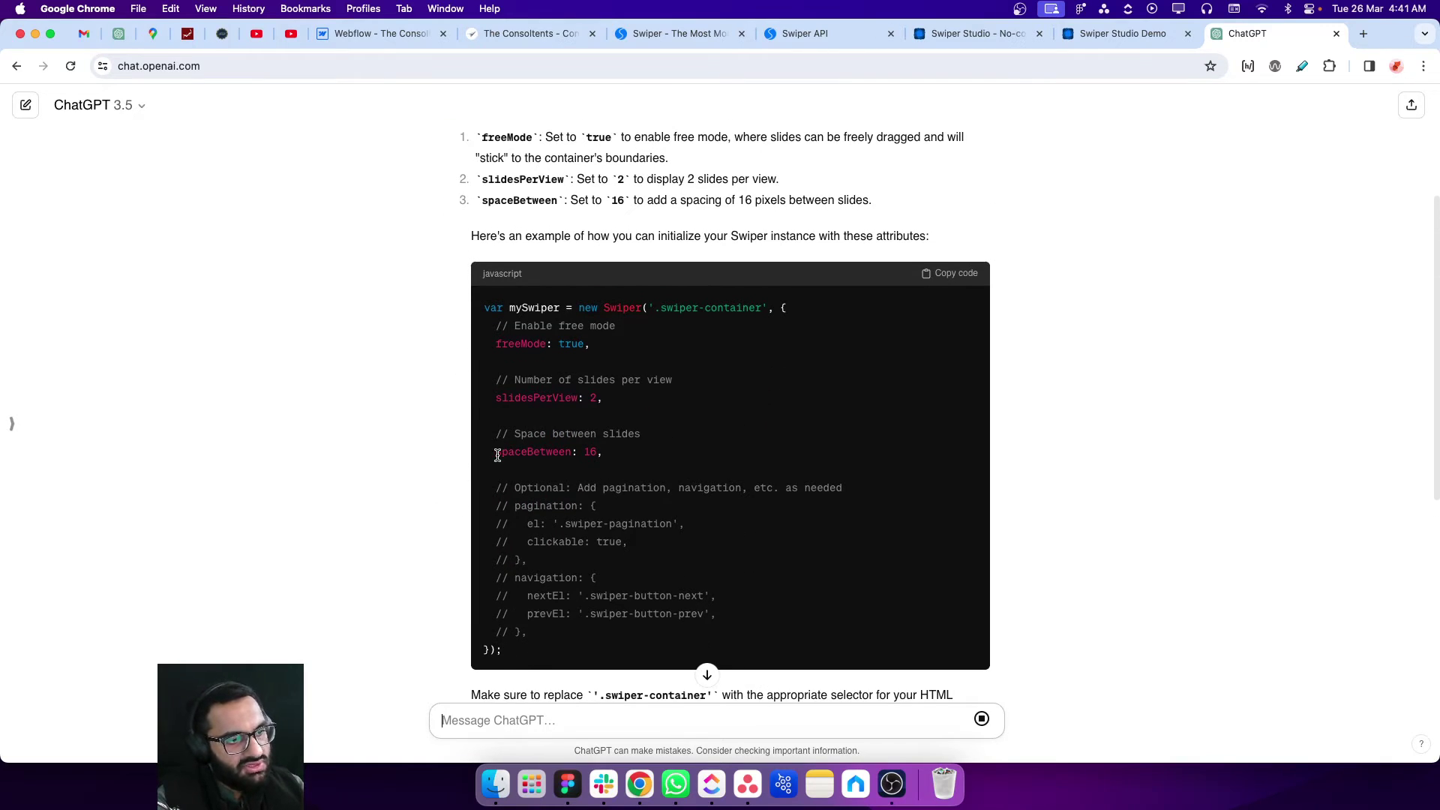
left_click_drag(497, 455, 602, 465)
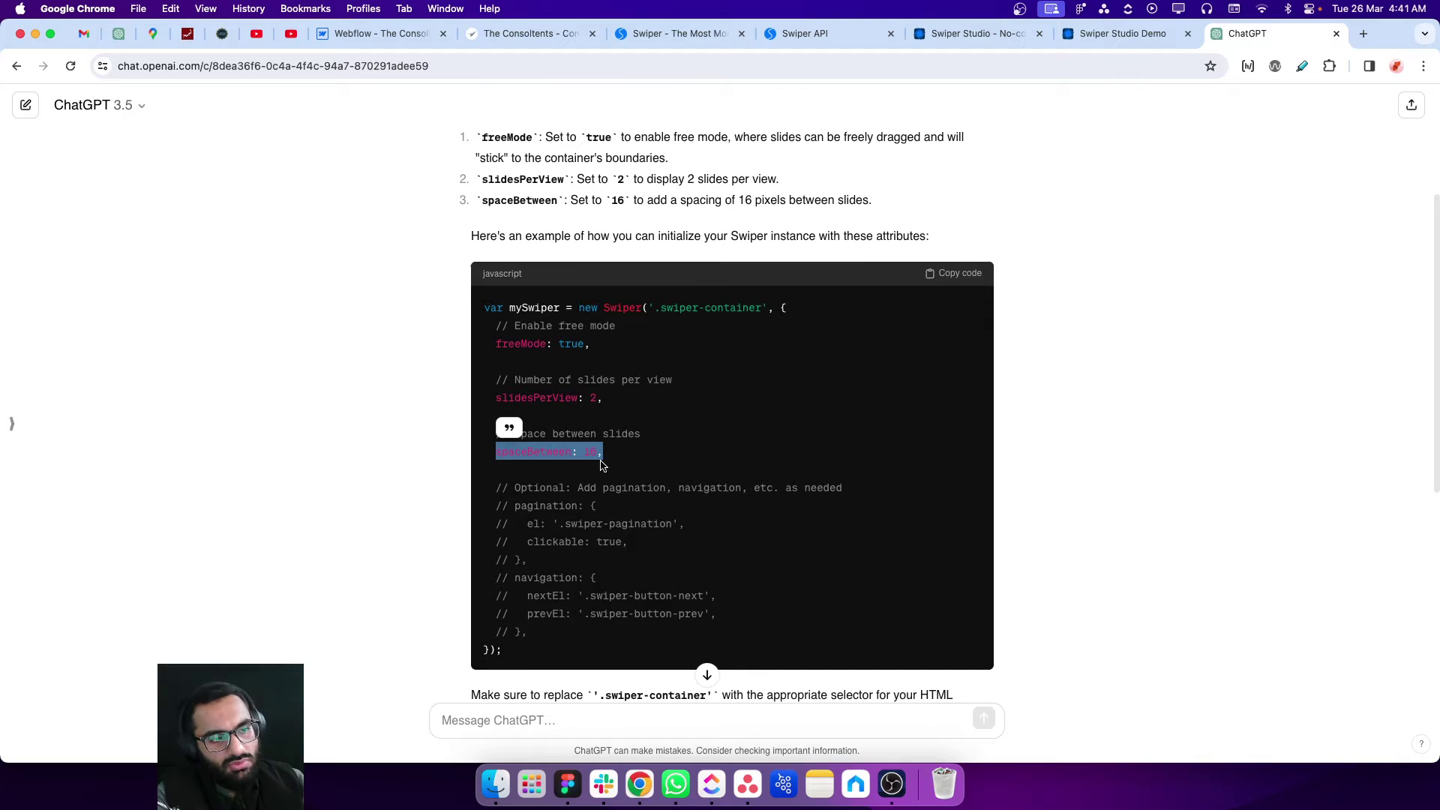
left_click_drag(496, 398, 603, 399)
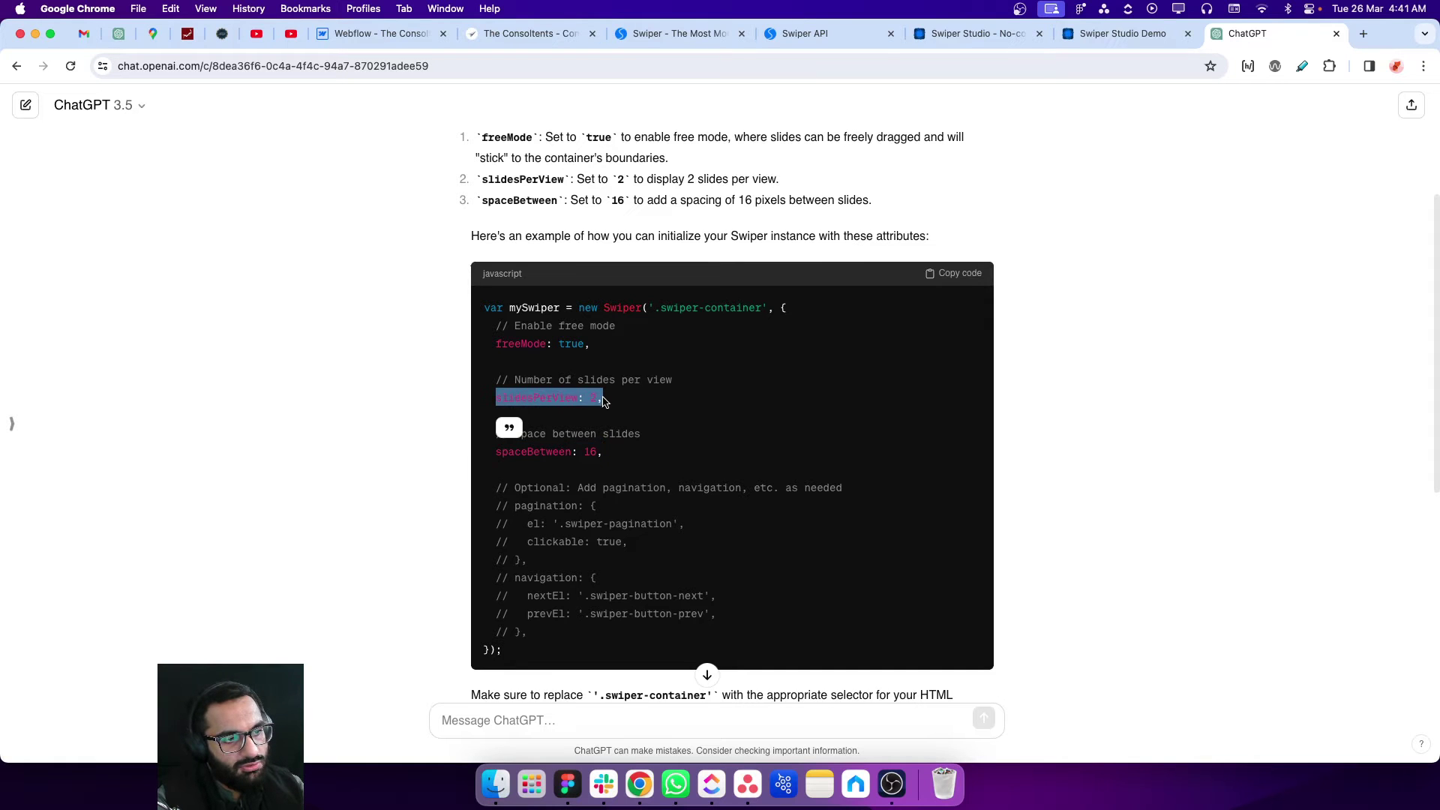
left_click(574, 387)
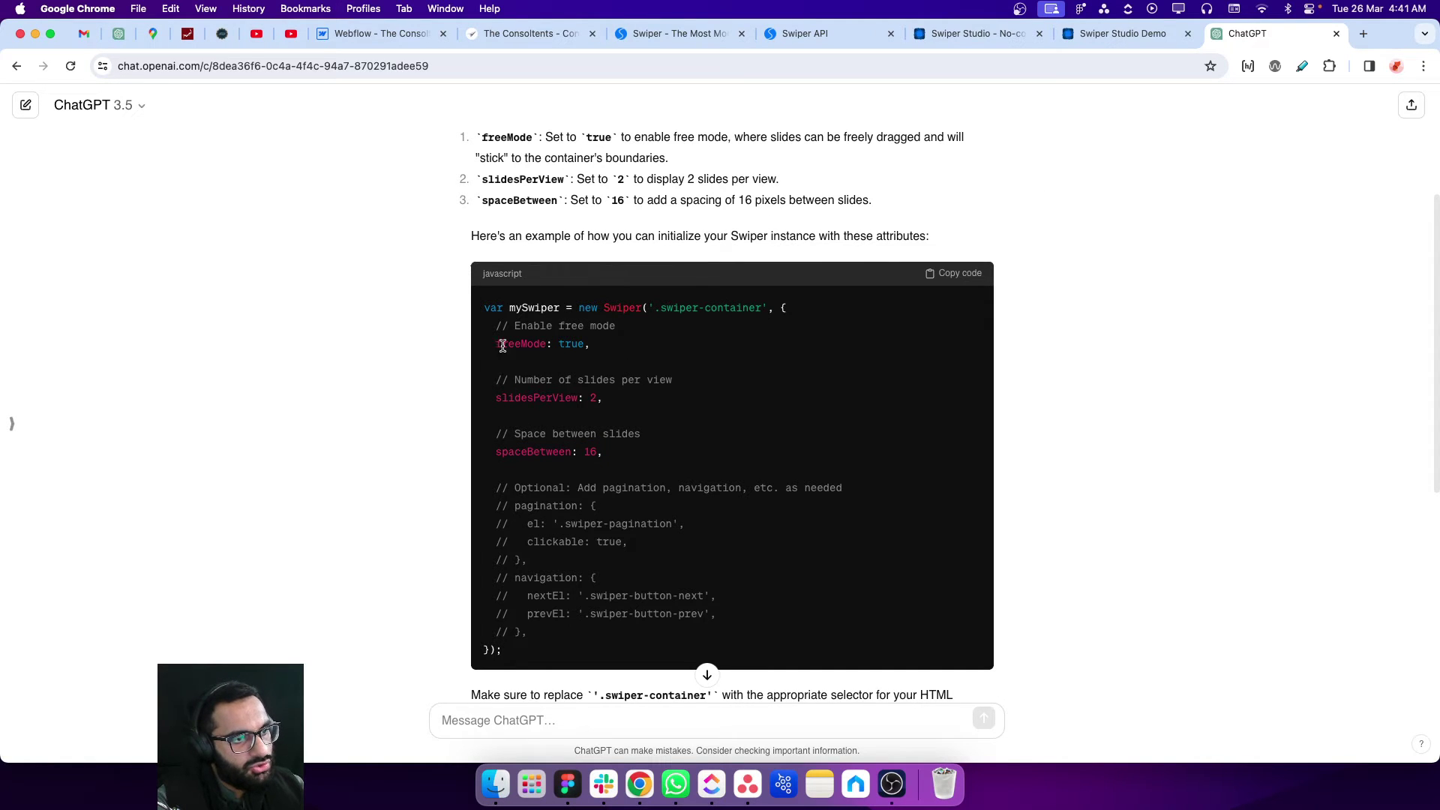
left_click_drag(494, 344, 604, 455)
key("super+c")
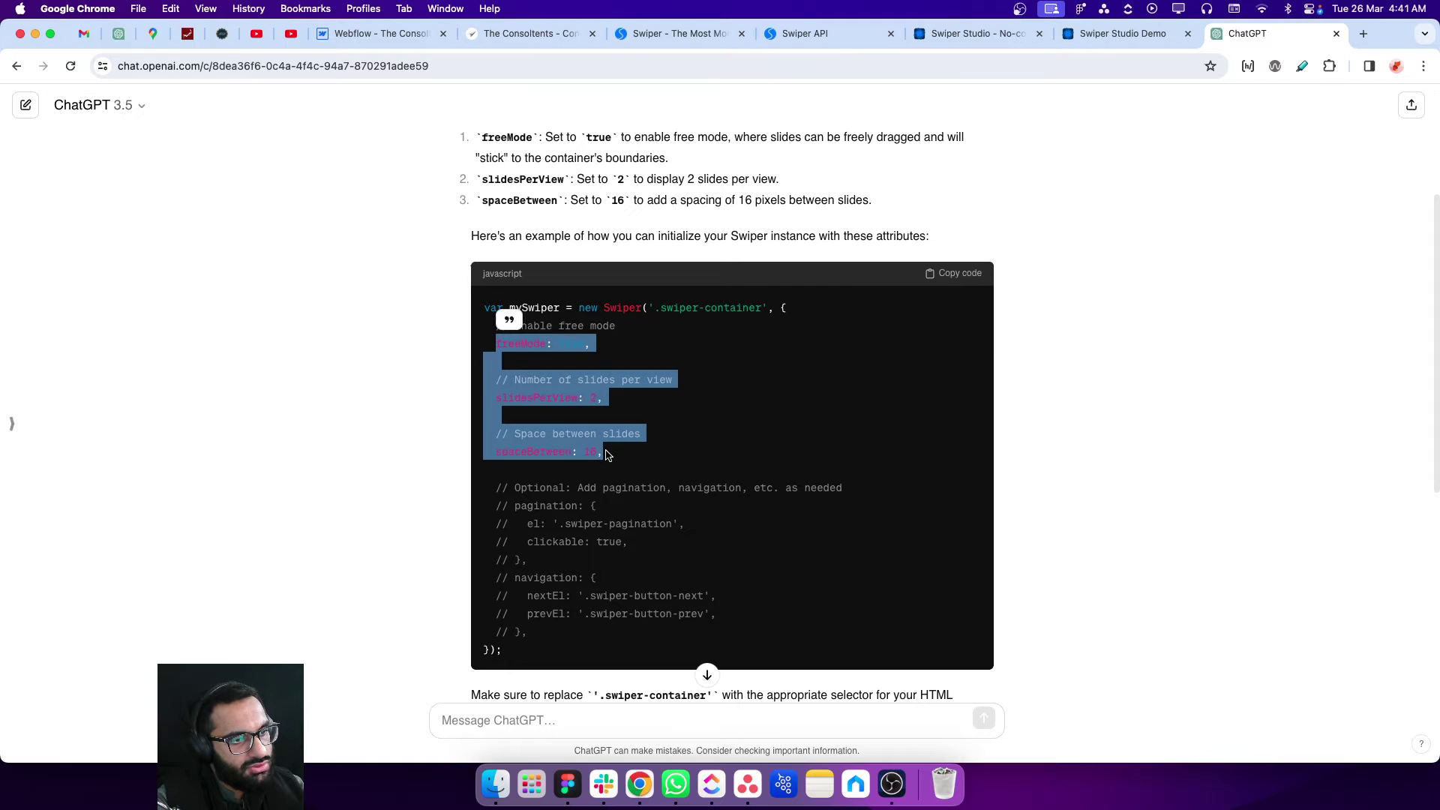
- In the Webflow Home page's before-</body> Swiper script, paste the copied parameters below the loop line, with slidesPerView set to 3 and spaceBetween to 1rem
left_click(420, 38)
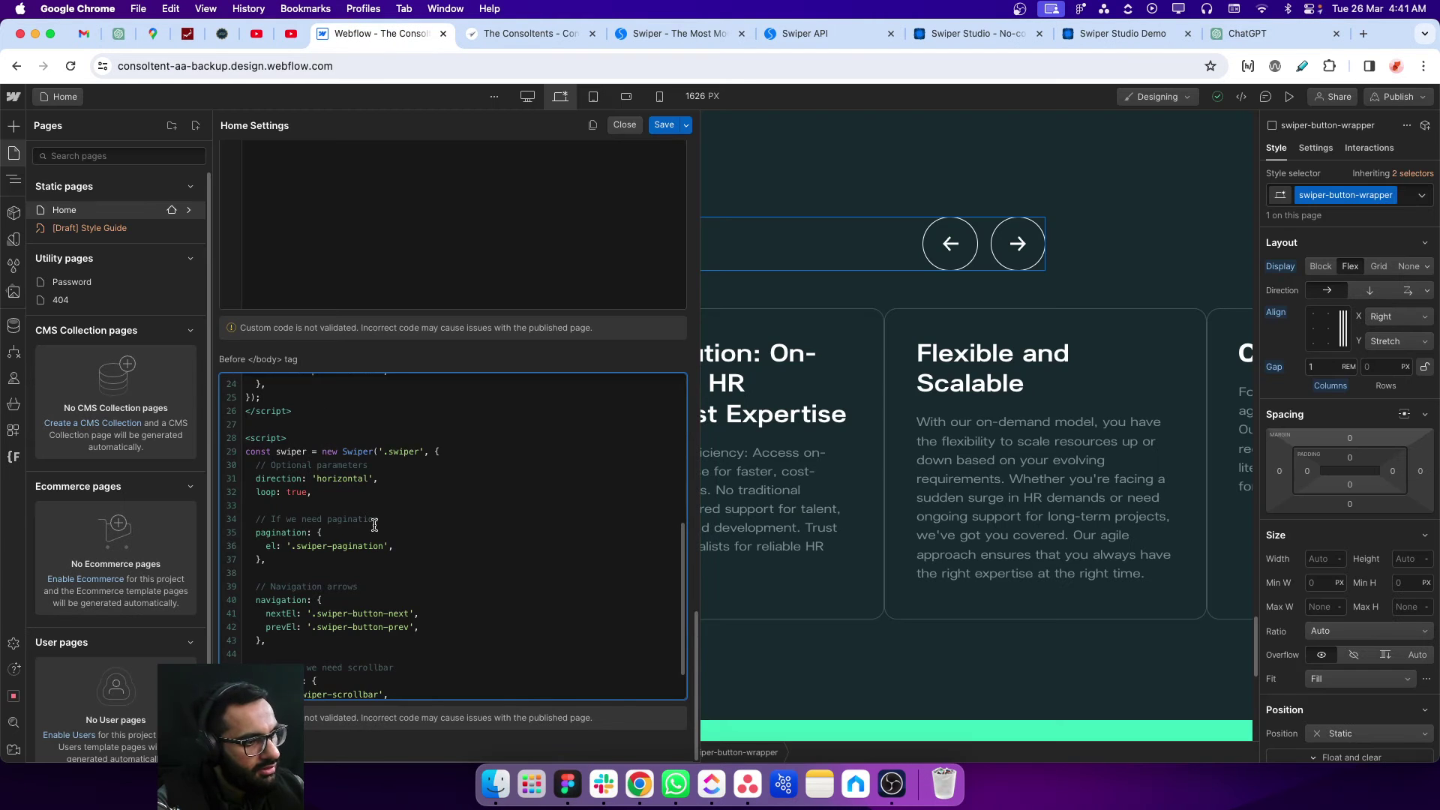
scroll(373, 523, "down", 2)
left_click(331, 450)
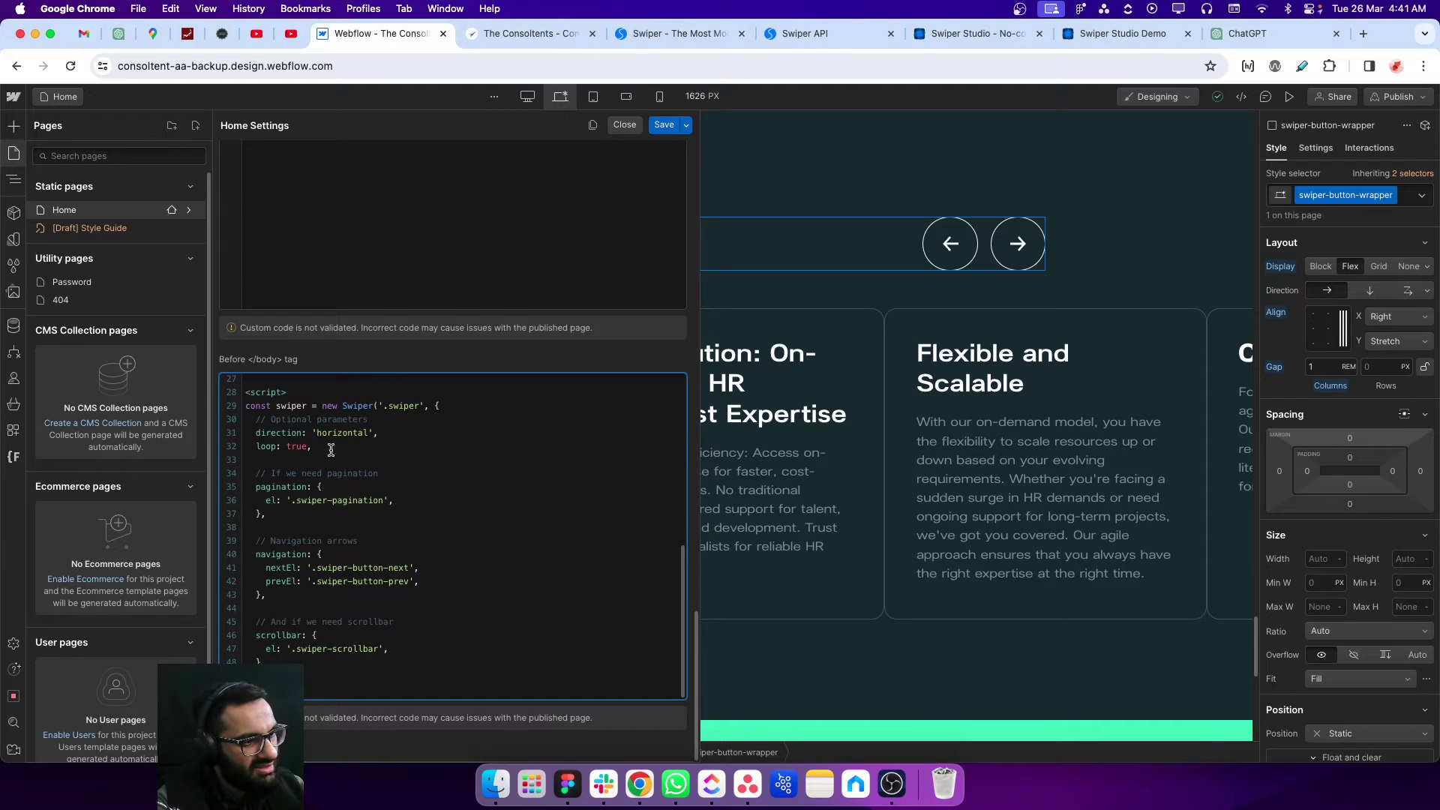
key("Return")
key("super+v")
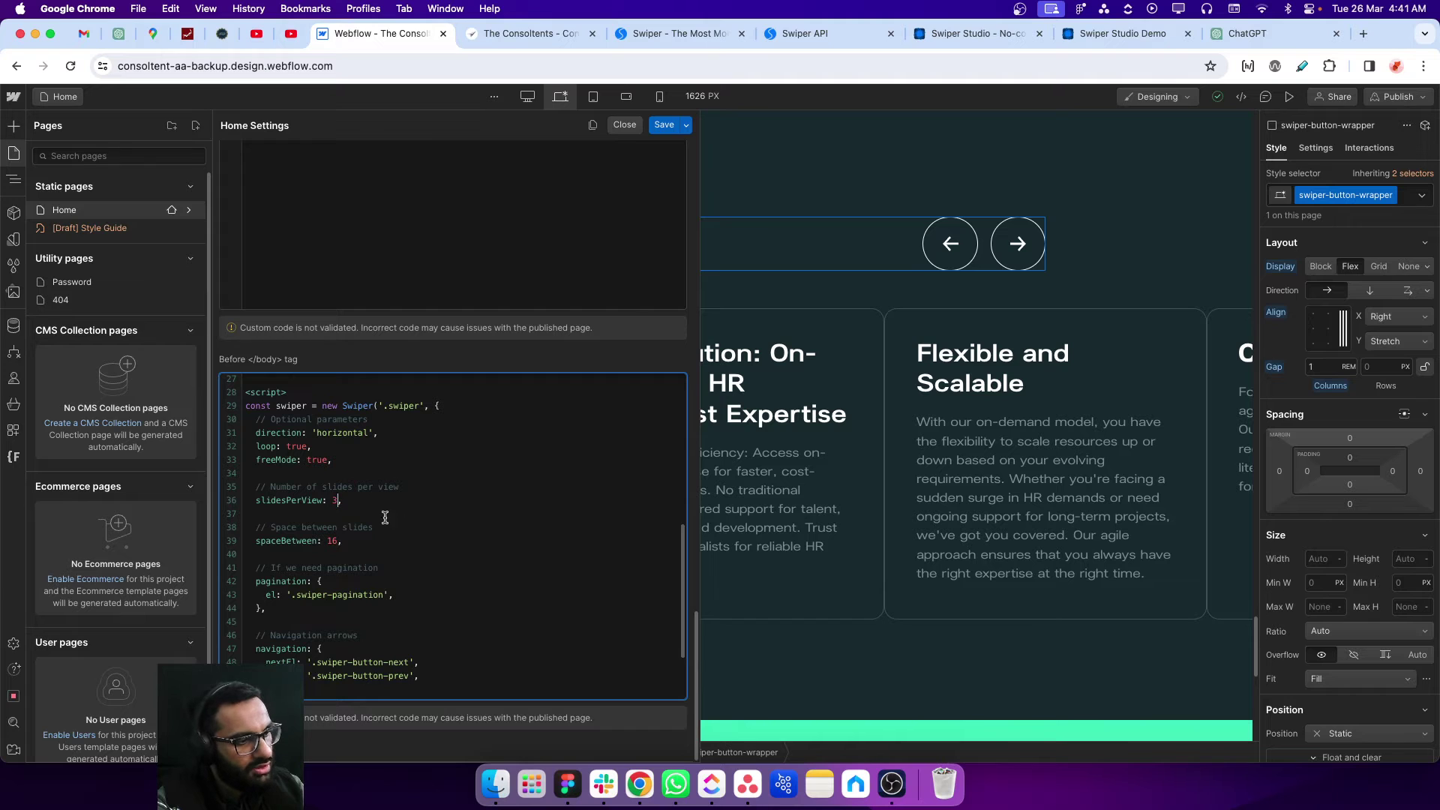
left_click_drag(326, 541, 339, 541)
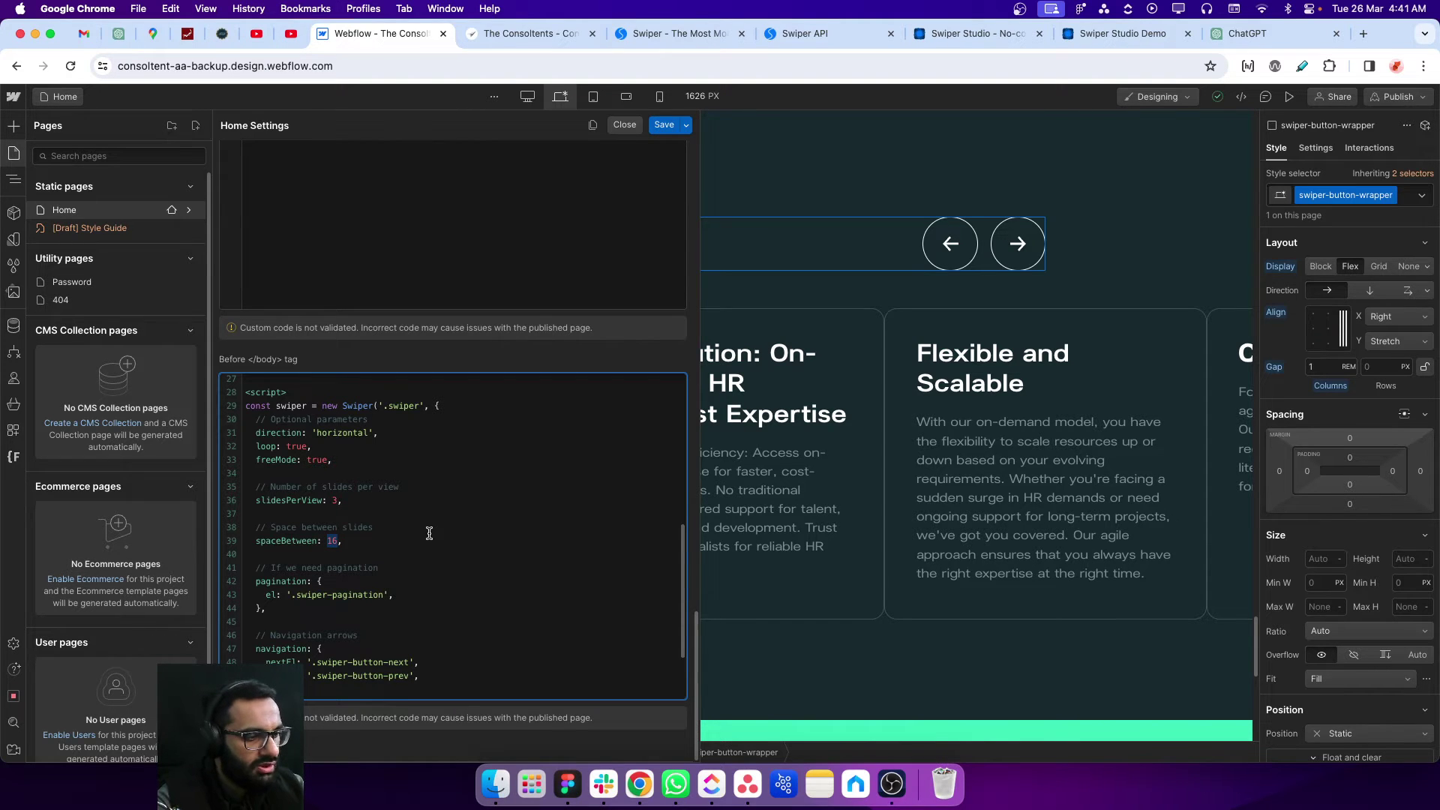
type("1")
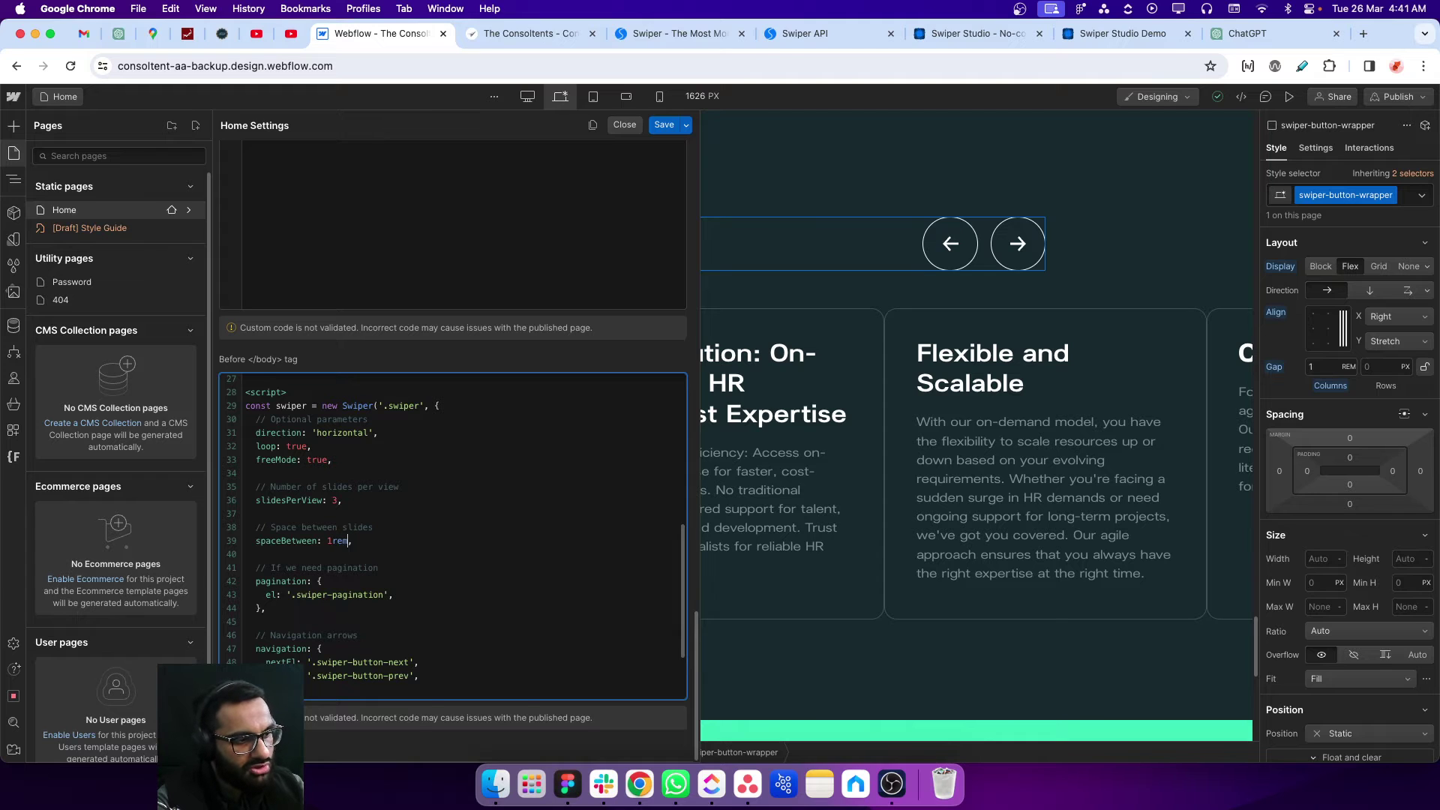
- Set spaceBetween to 24 in the second Swiper script of the before-</body> code
type("6")
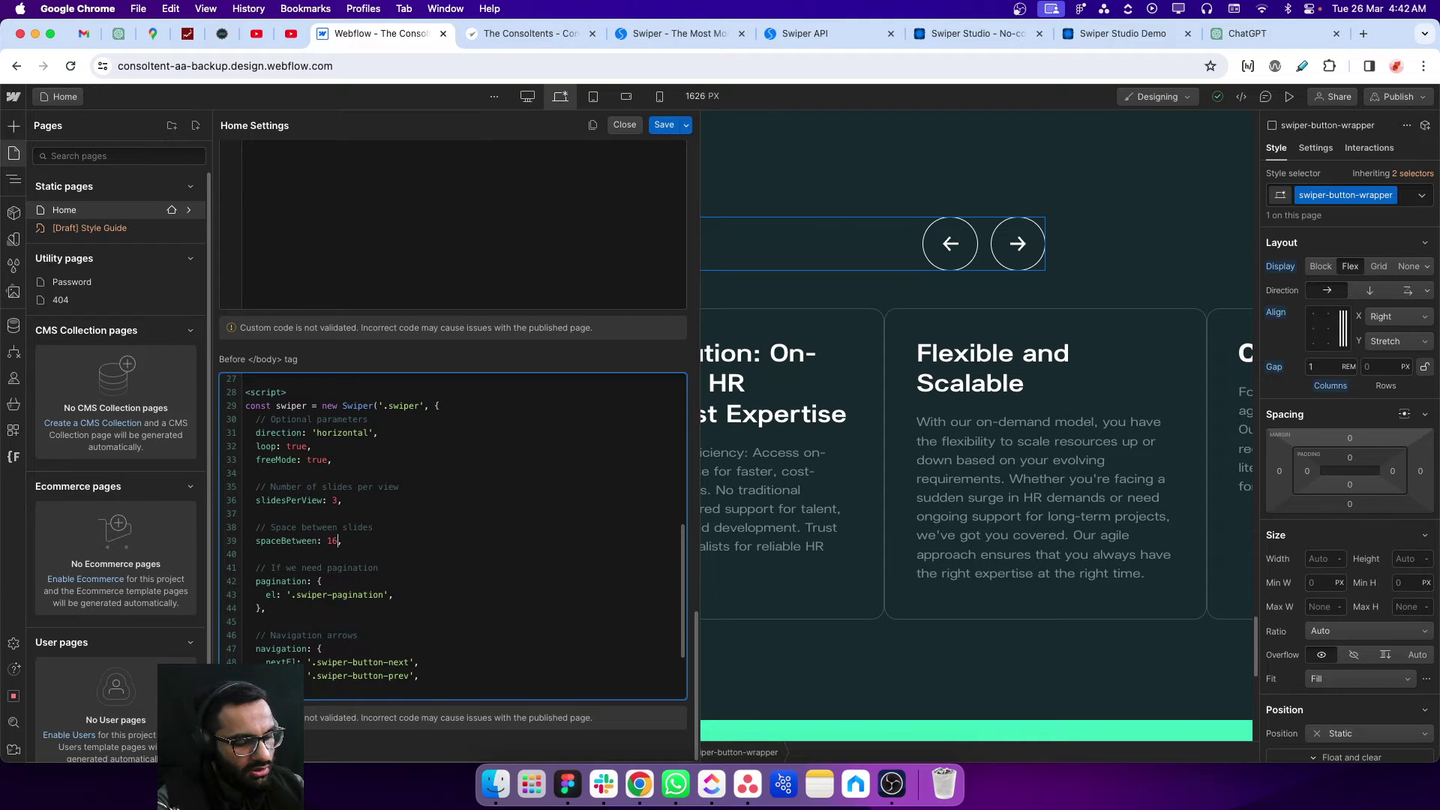
type("pz")
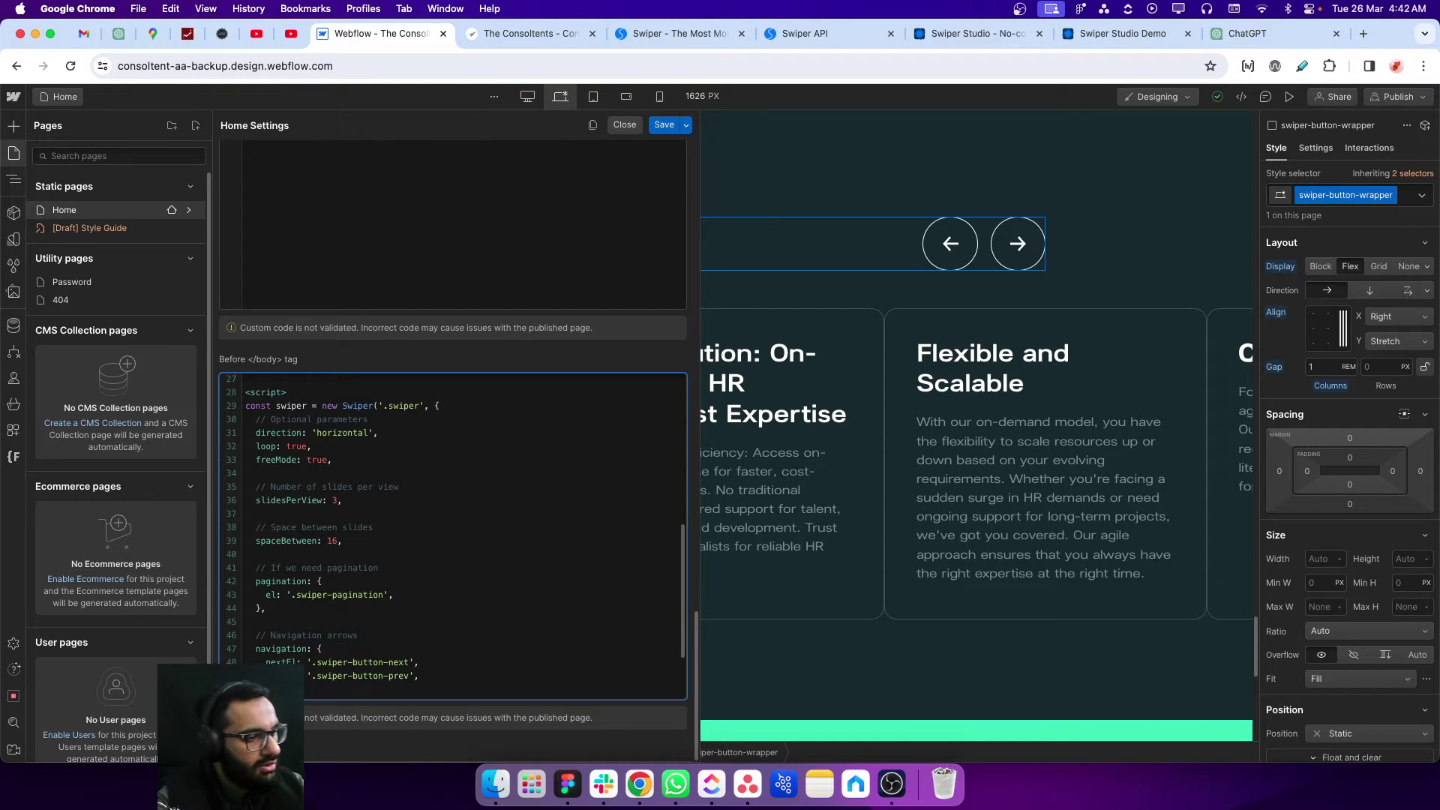
double_click(333, 543)
type("24")
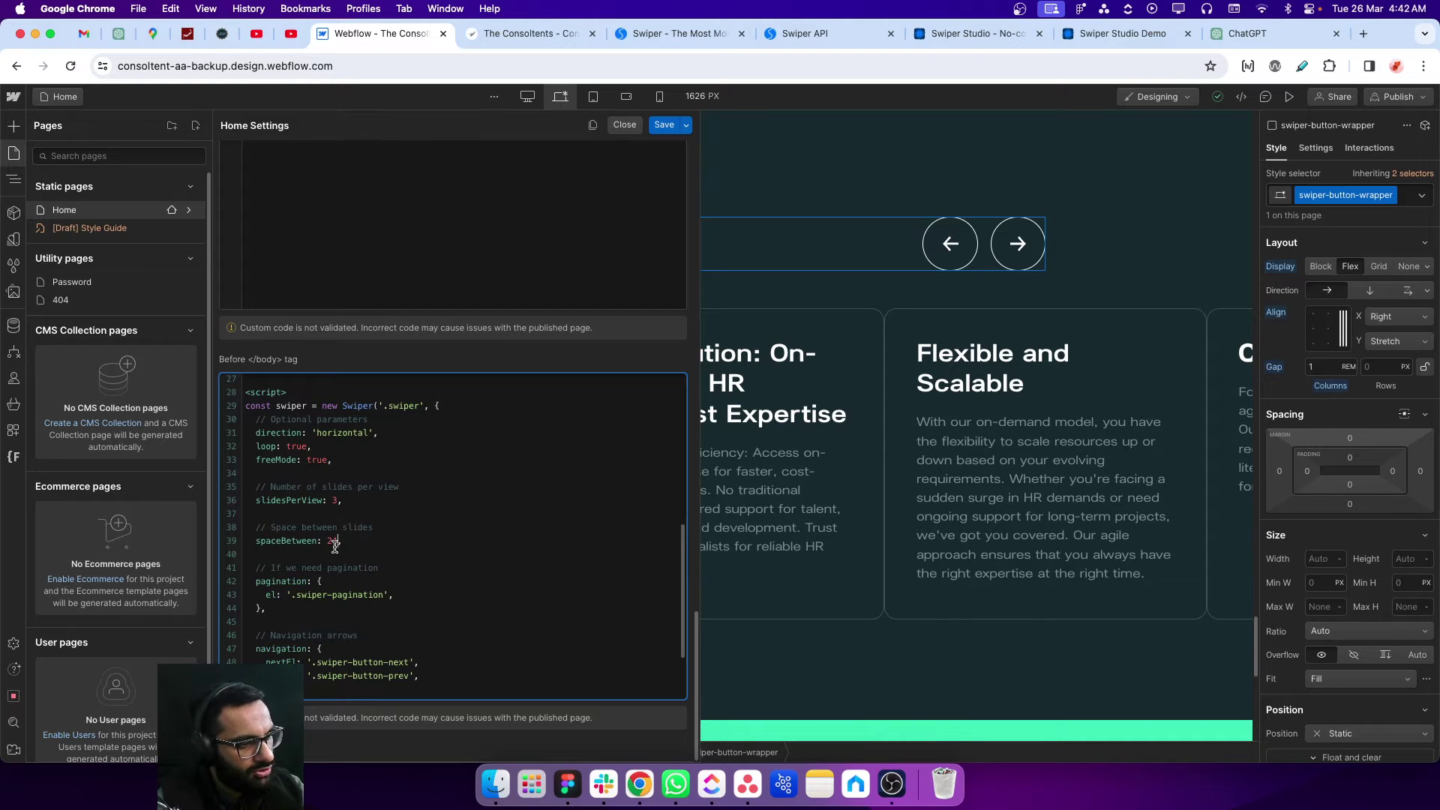
left_click(360, 575)
- Comment out the first Swiper script, the one with slidesPerView 'auto', by enclosing it in <!-- and -->
scroll(359, 574, "down", 3)
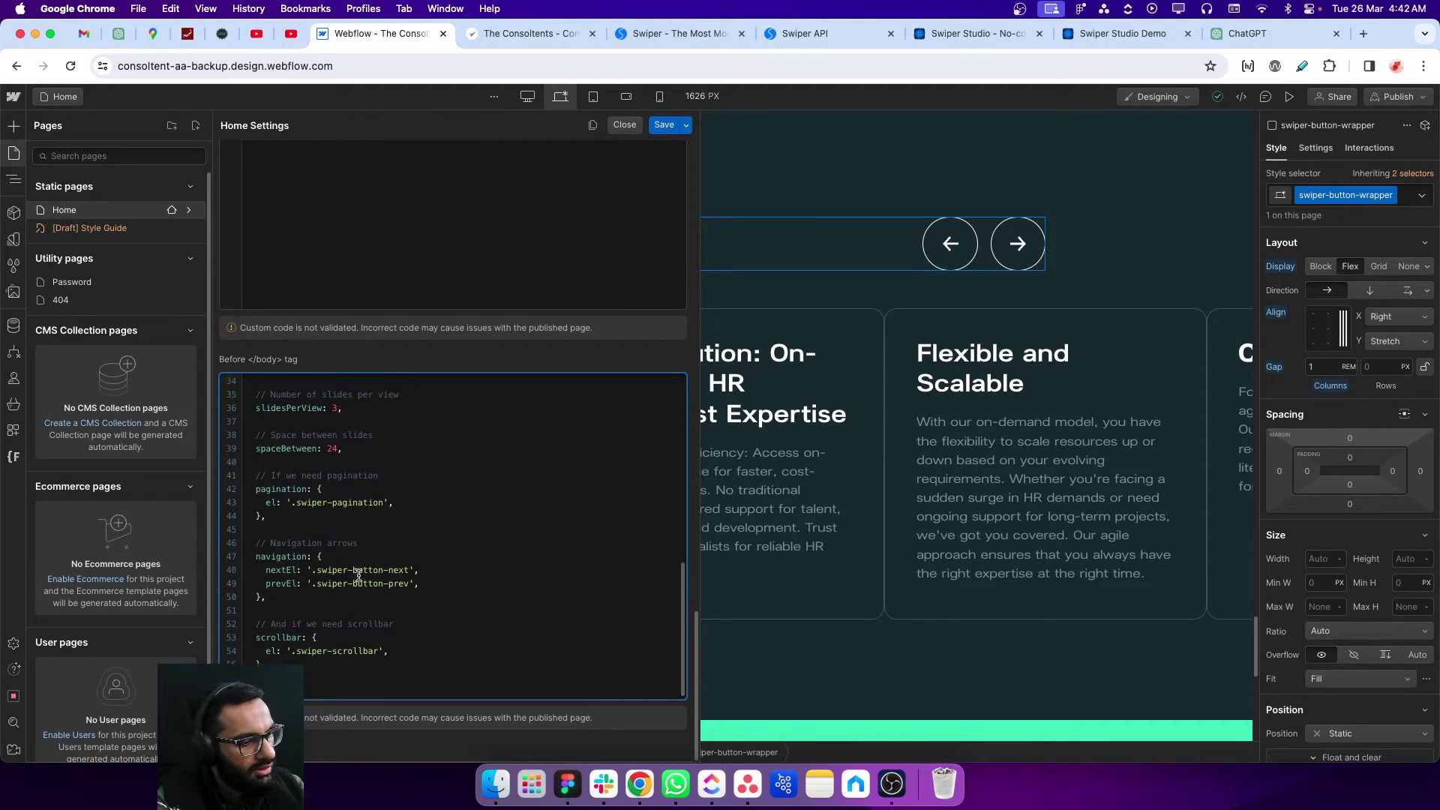
key("super+a")
key("super+v")
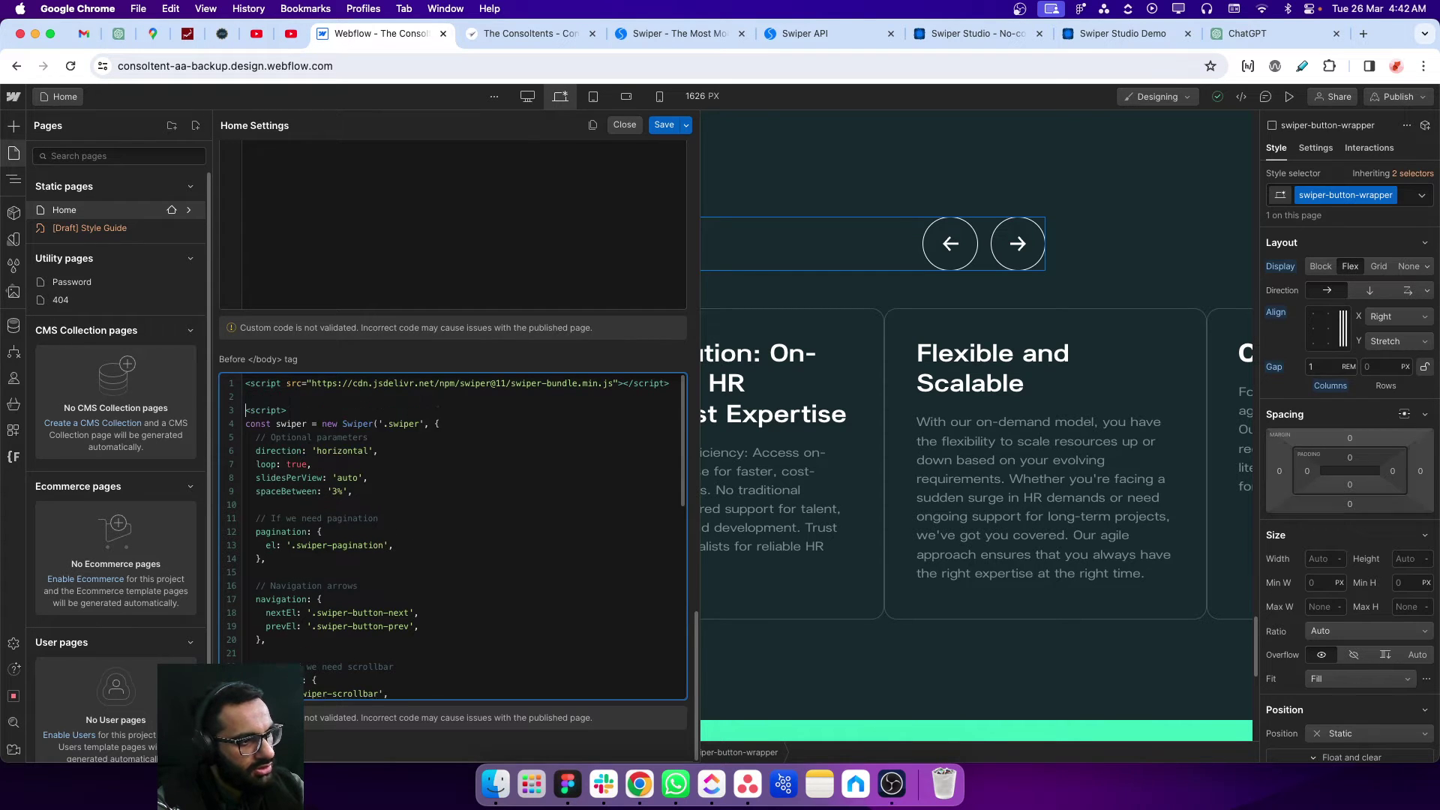
key("Return")
key("Up")
type("<!--")
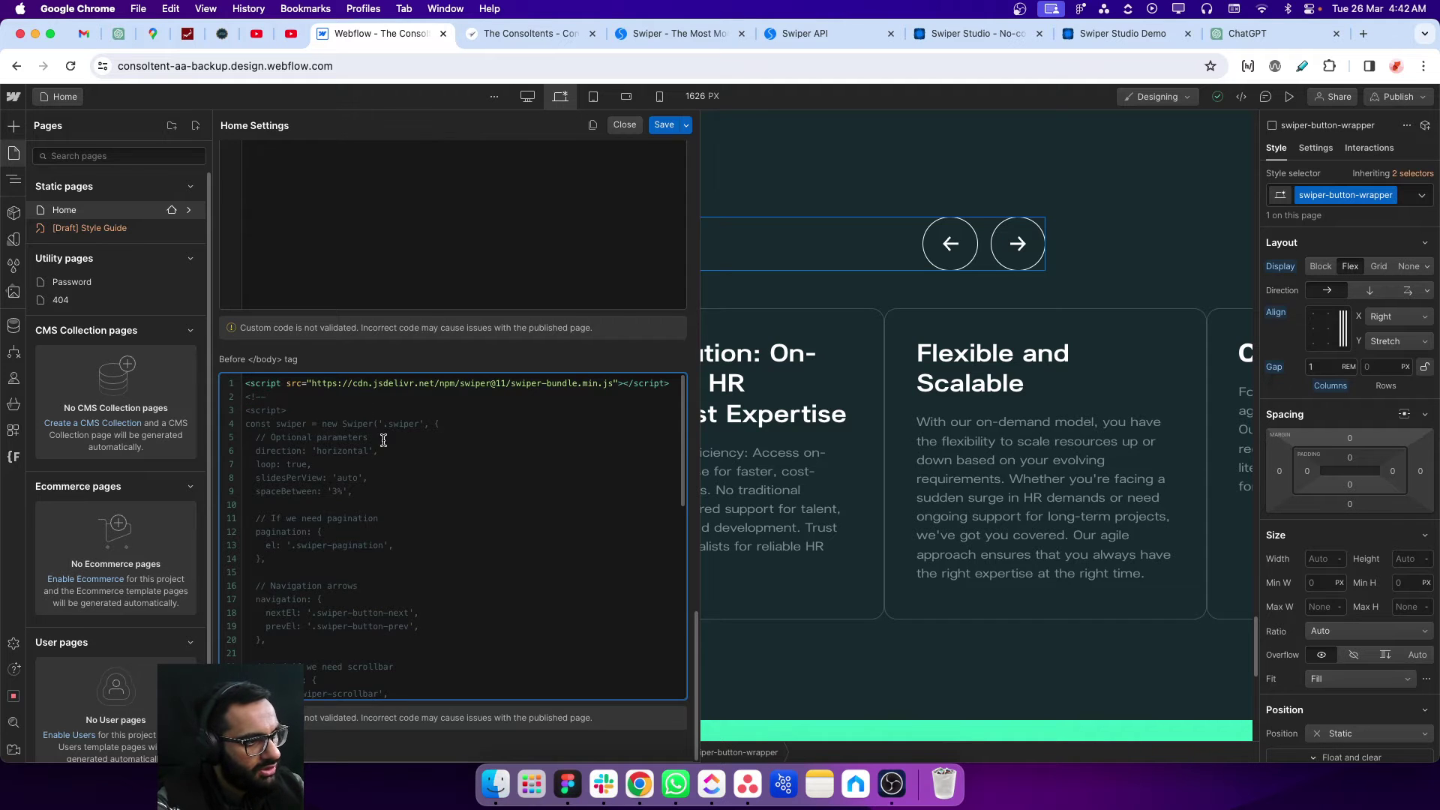
scroll(402, 477, "down", 5)
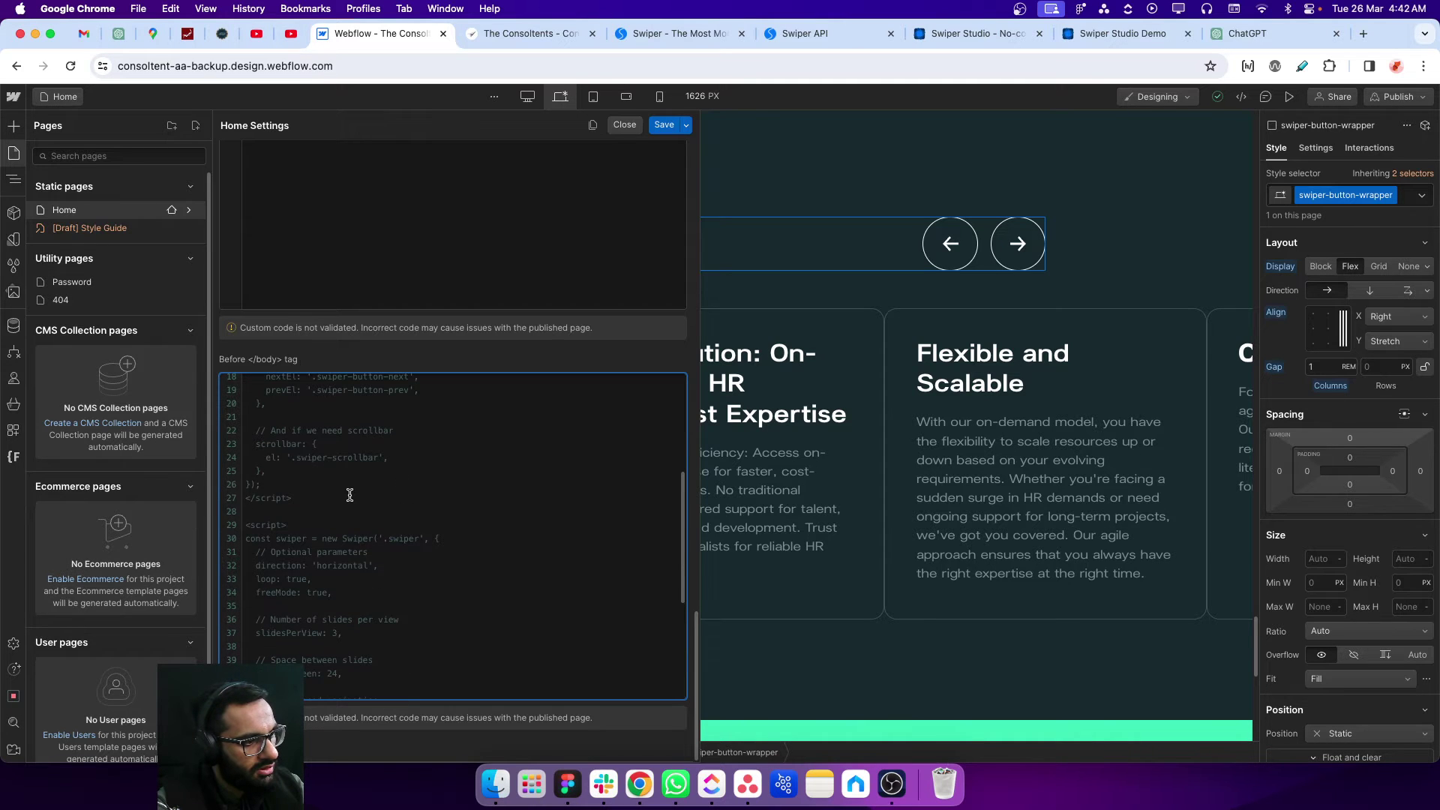
key("Return")
type("-->")
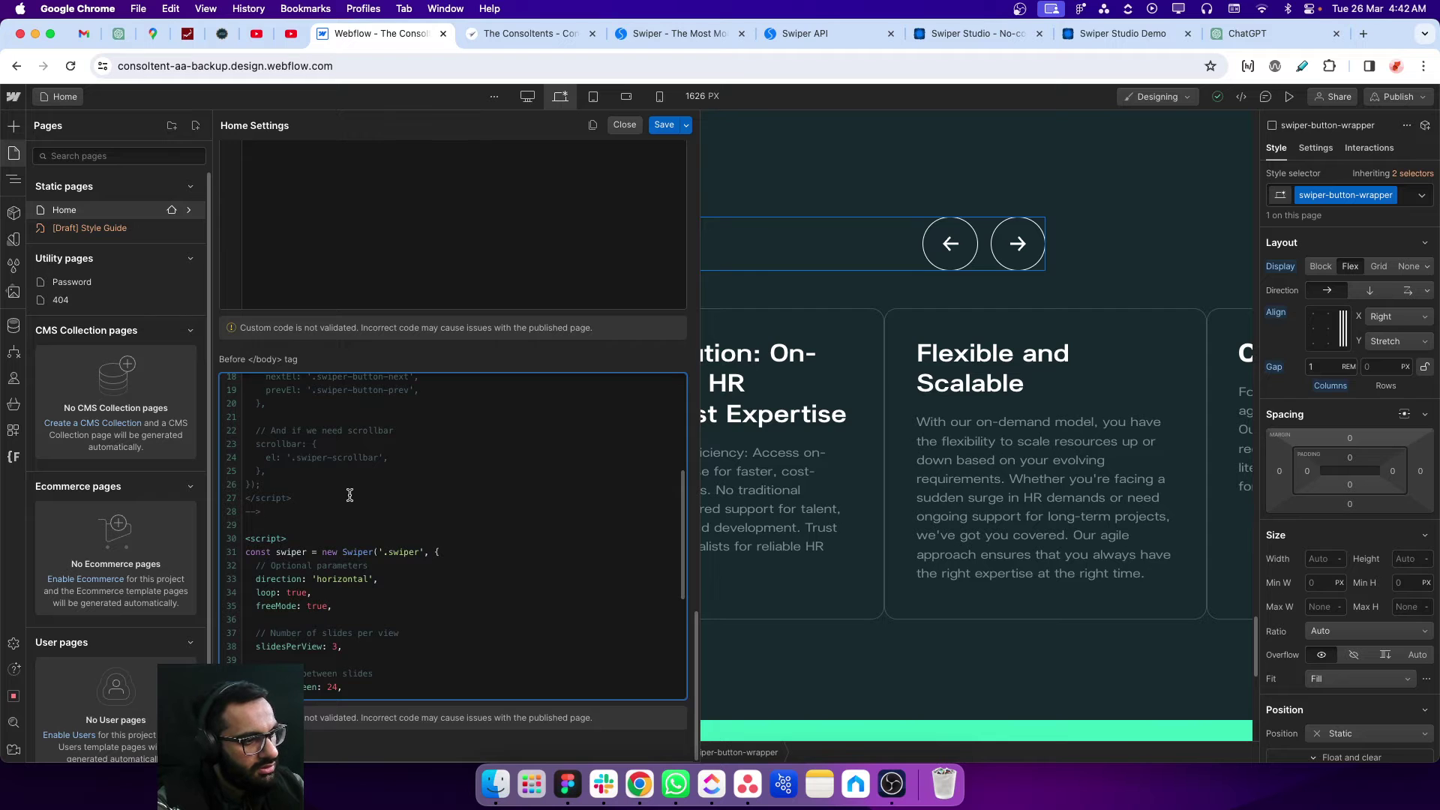
- Check the commented-out and active Swiper scripts in the before-</body> code and leave the Home page settings
scroll(349, 496, "up", 5)
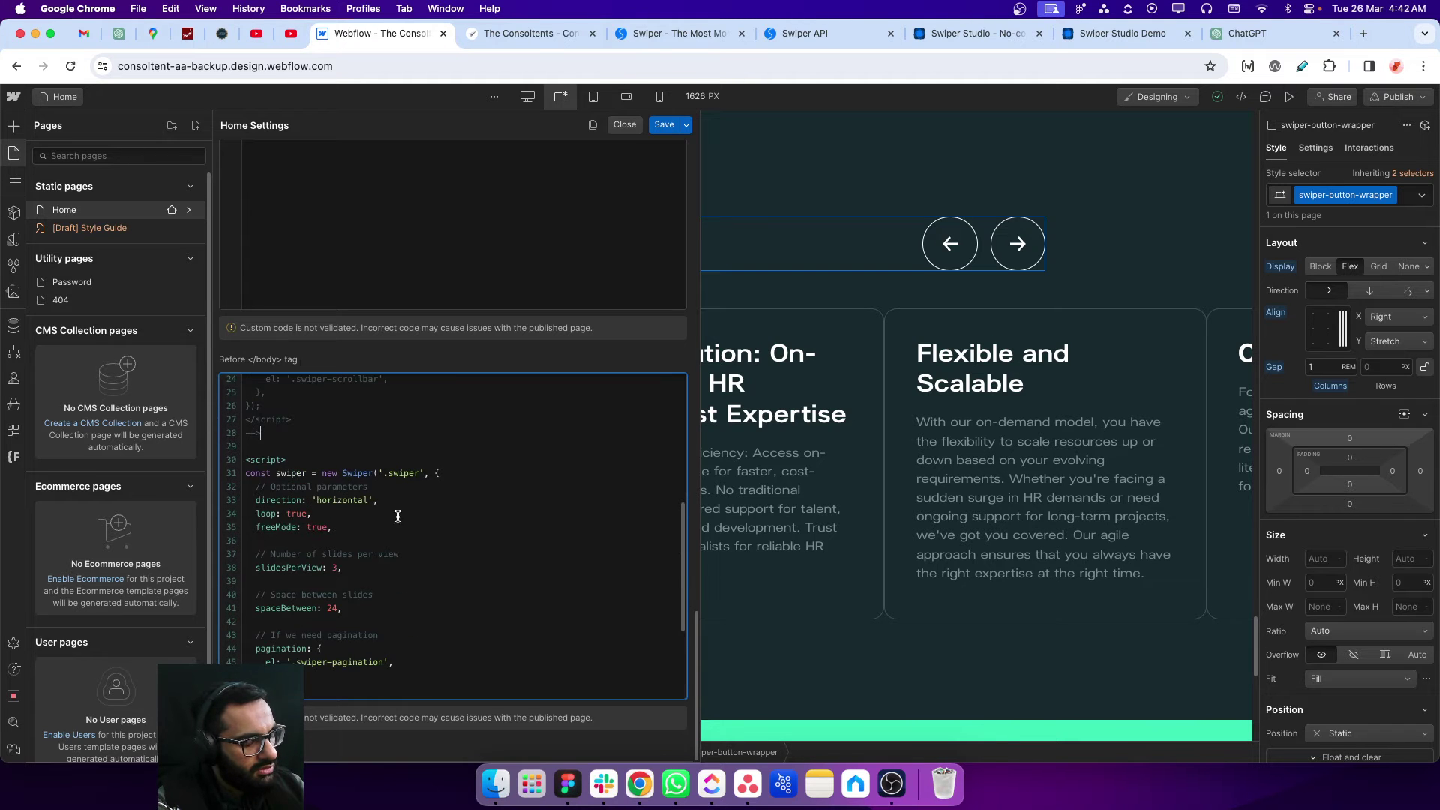
scroll(406, 519, "down", 8)
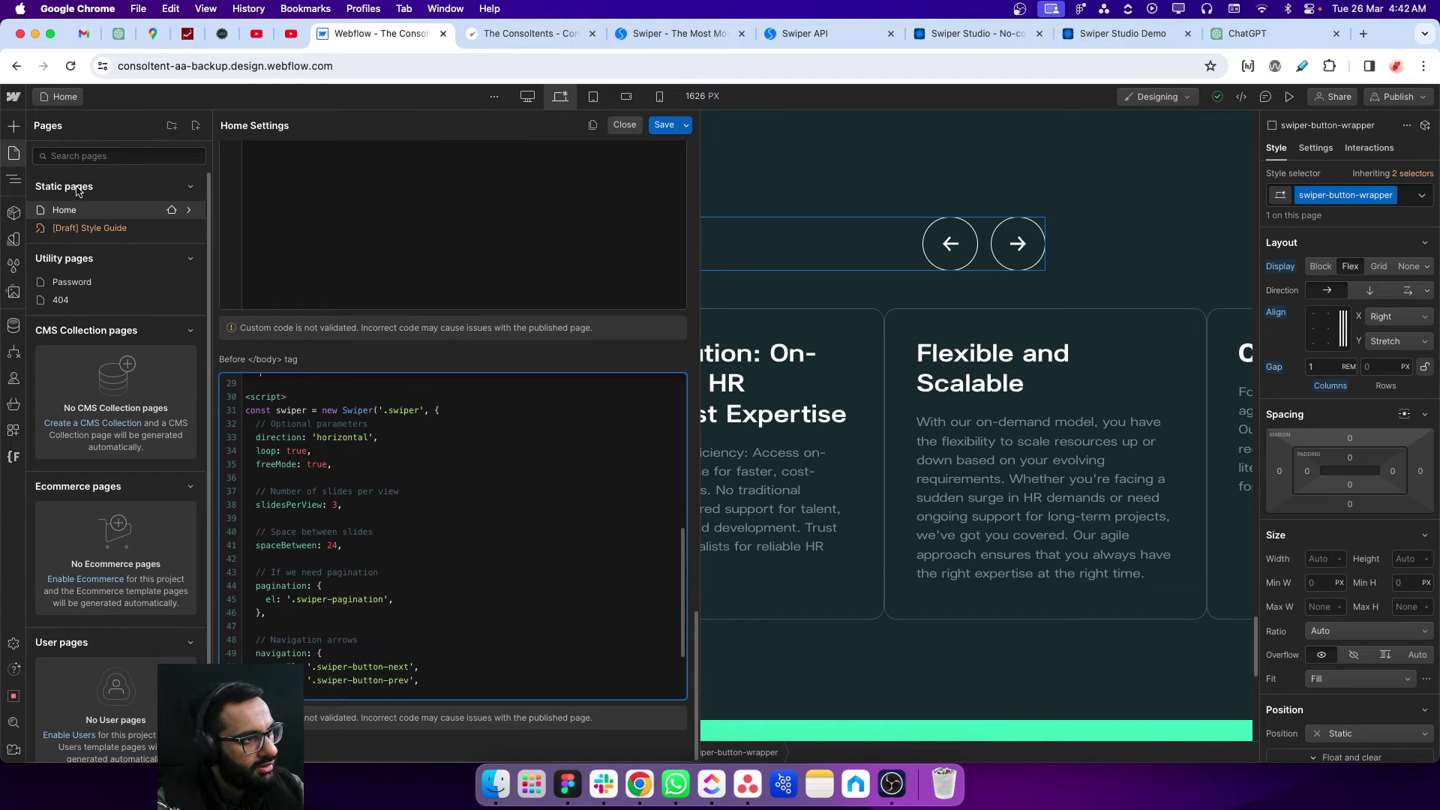
scroll(443, 484, "up", 4)
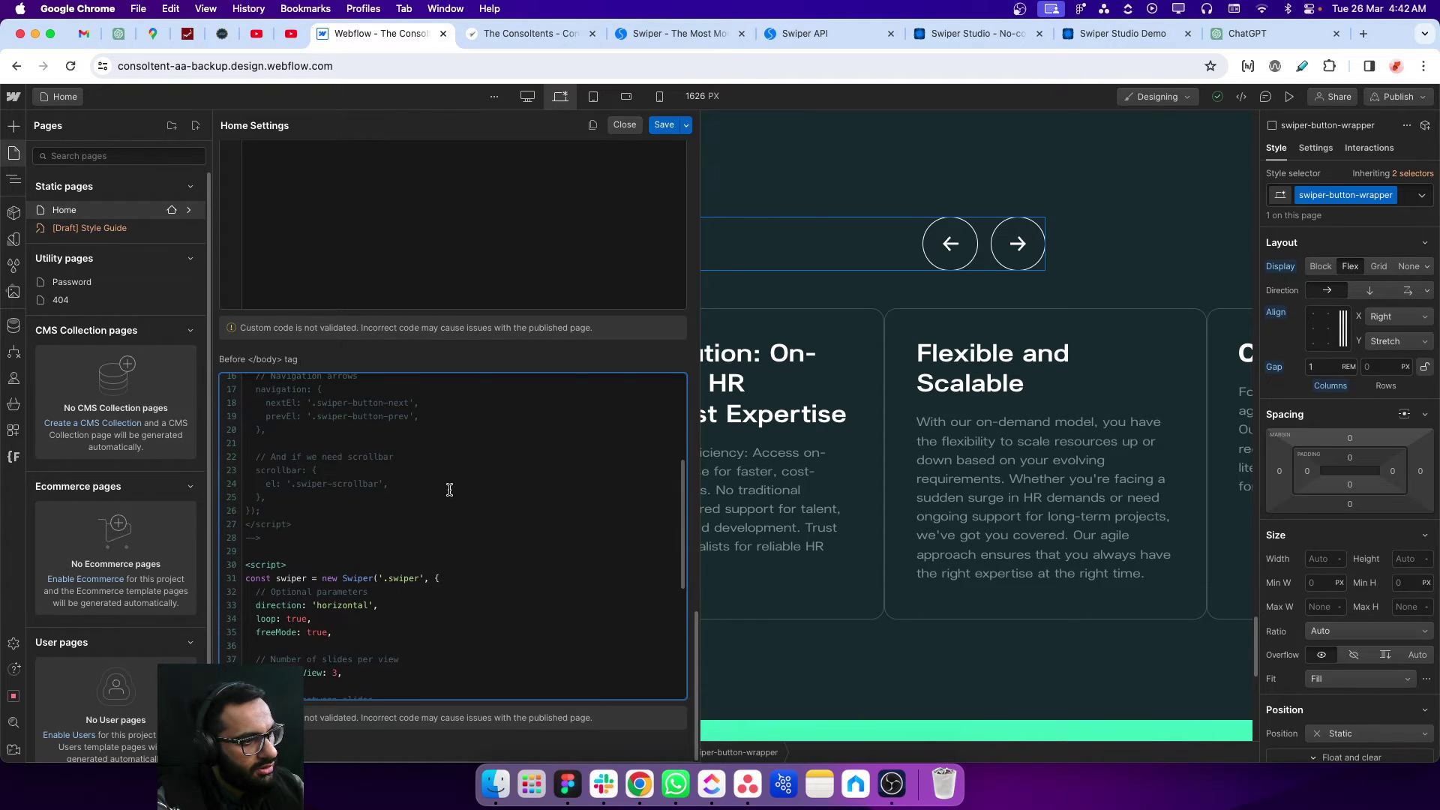
scroll(449, 489, "down", 6)
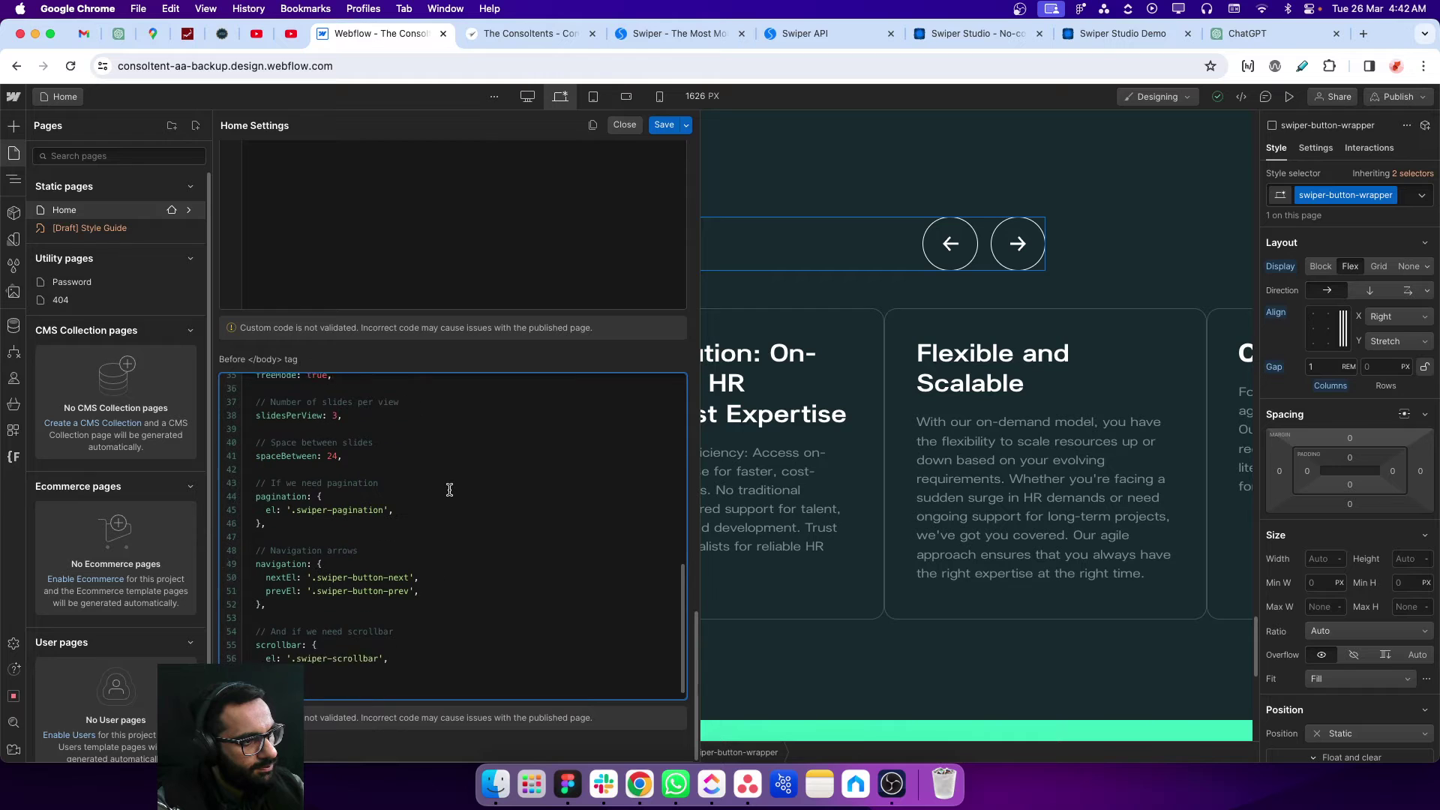
left_click(15, 156)
left_click(855, 461)
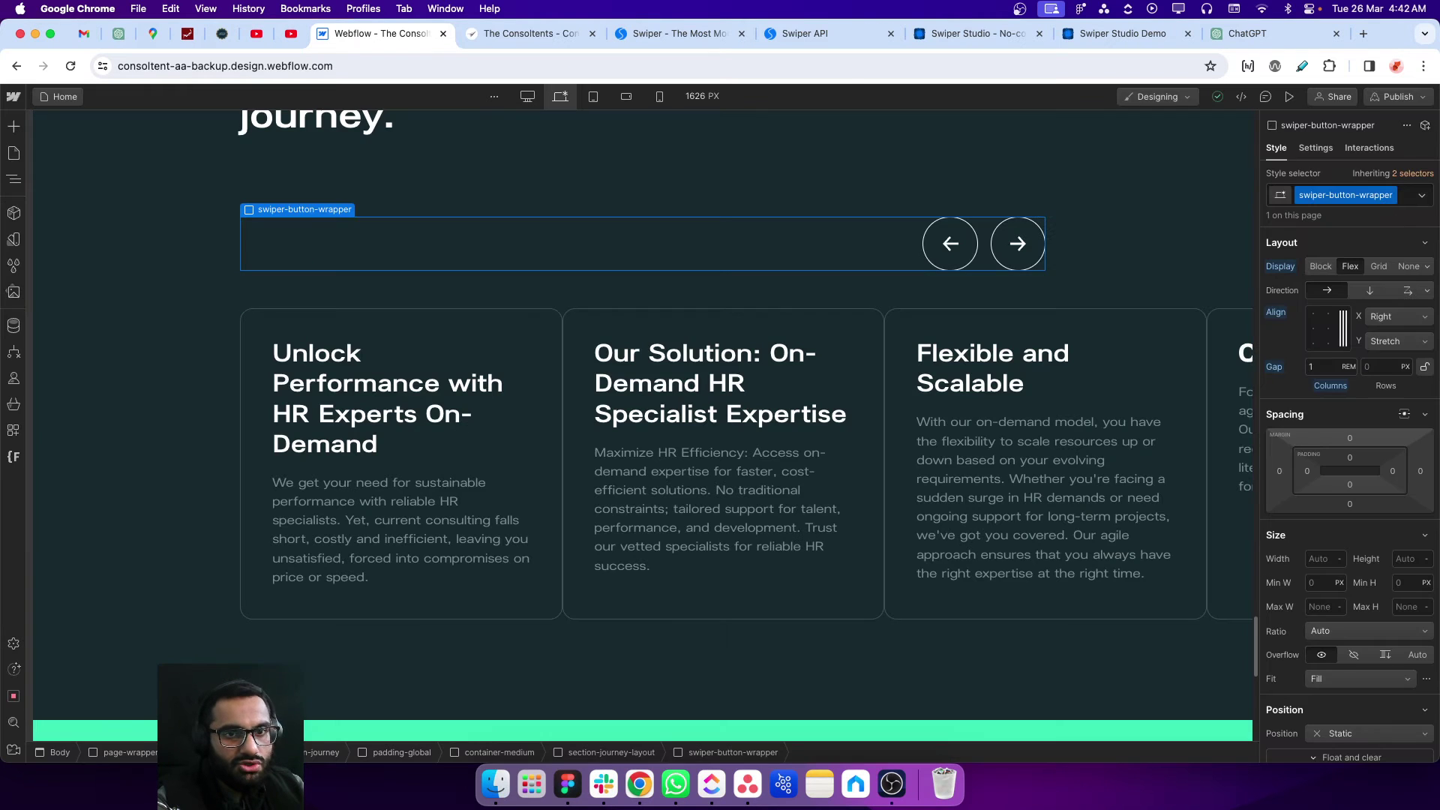
- Disable the Modal 1 [Open] page-load interaction on desktop, tablet, phone landscape and phone portrait
left_click(10, 179)
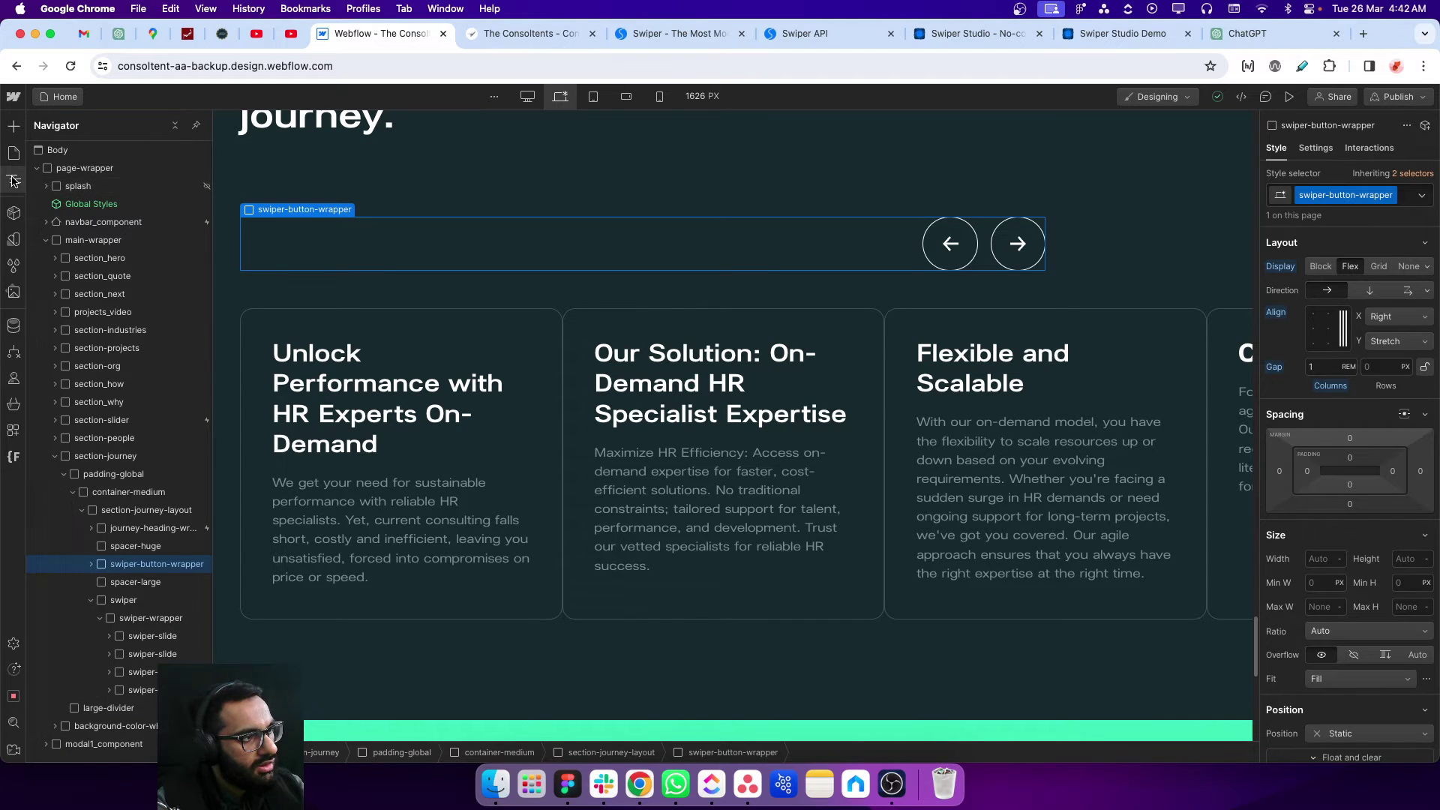
left_click(1369, 148)
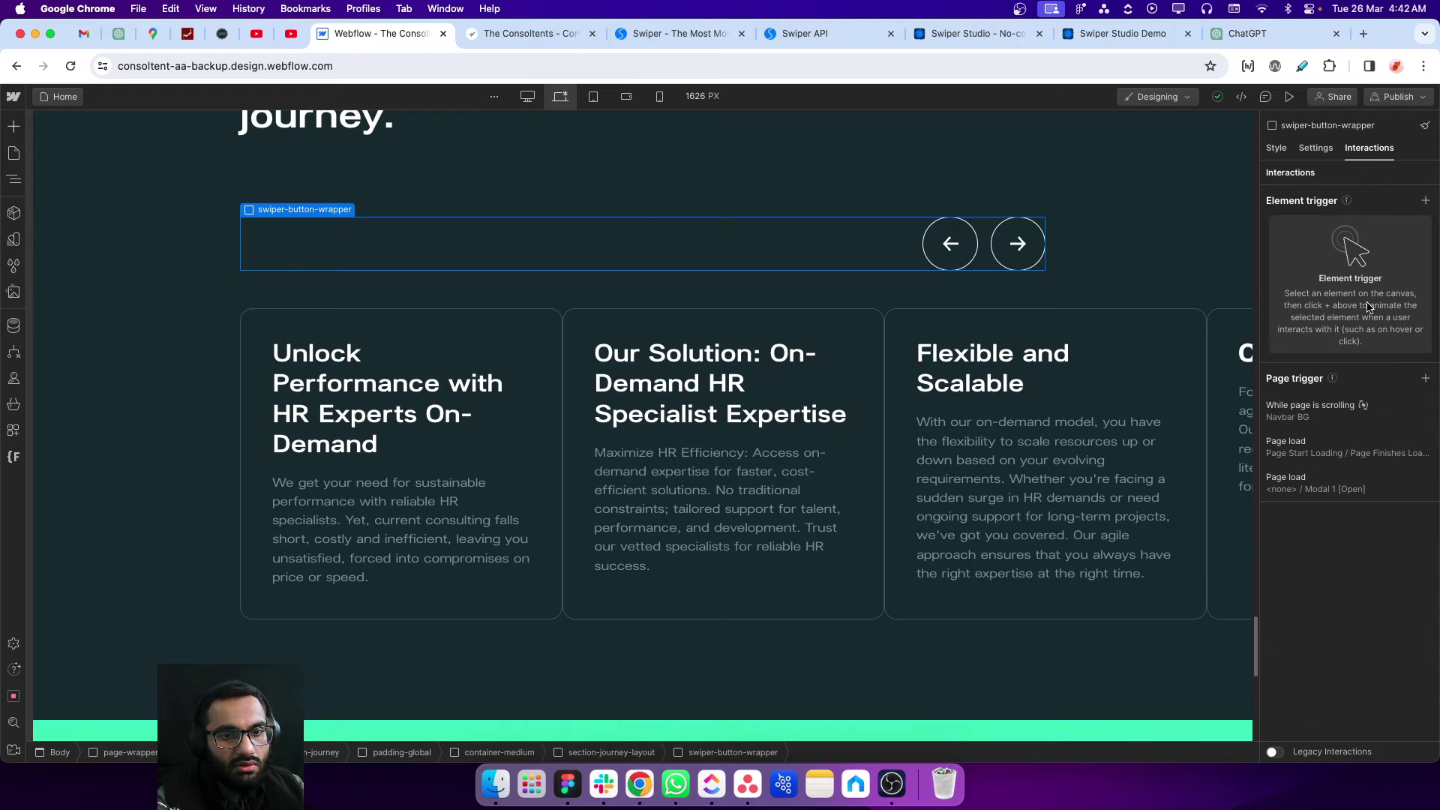
left_click(1346, 484)
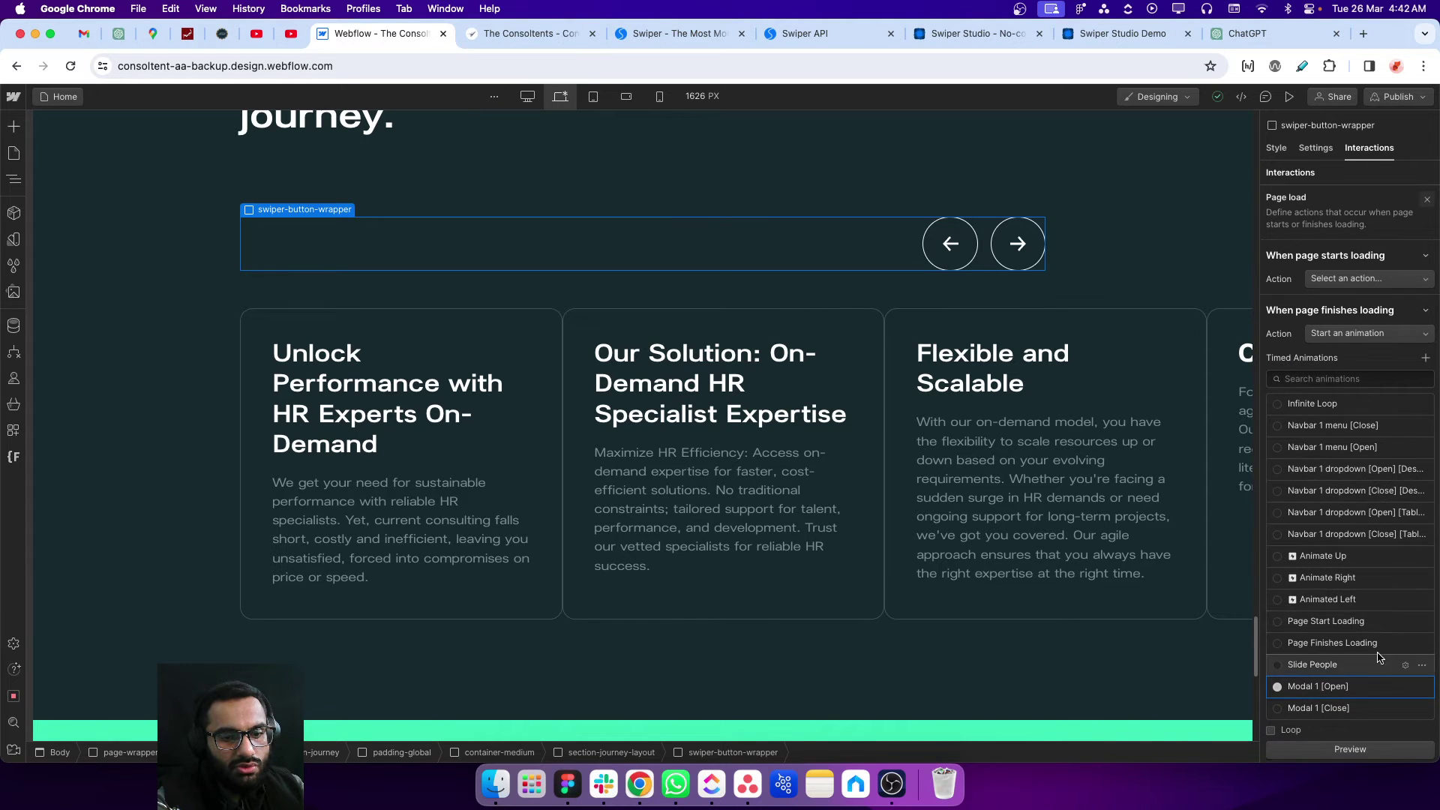
scroll(1380, 660, "down", 3)
left_click(1271, 696)
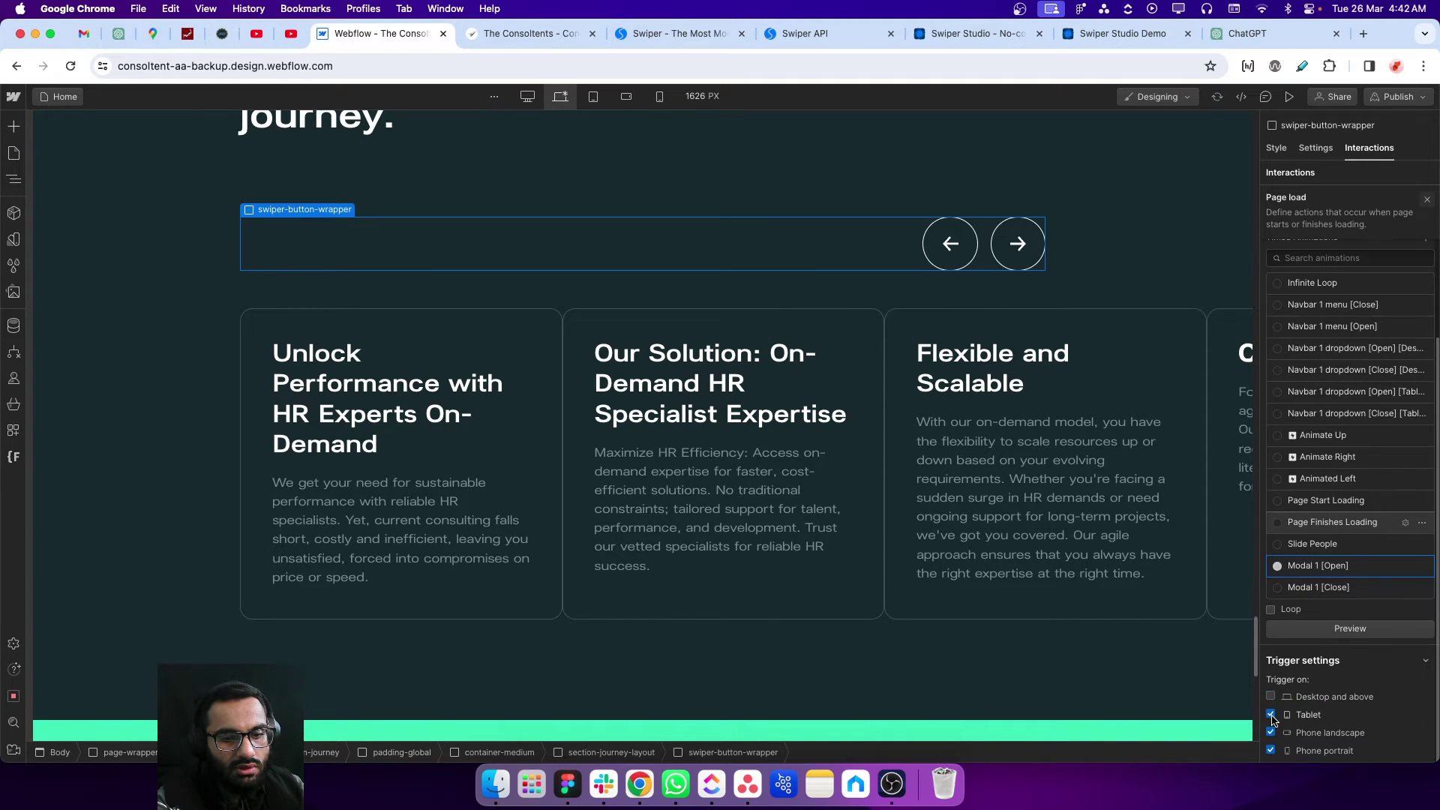
left_click(1271, 715)
left_click(1271, 733)
left_click(1271, 751)
scroll(1357, 531, "up", 5)
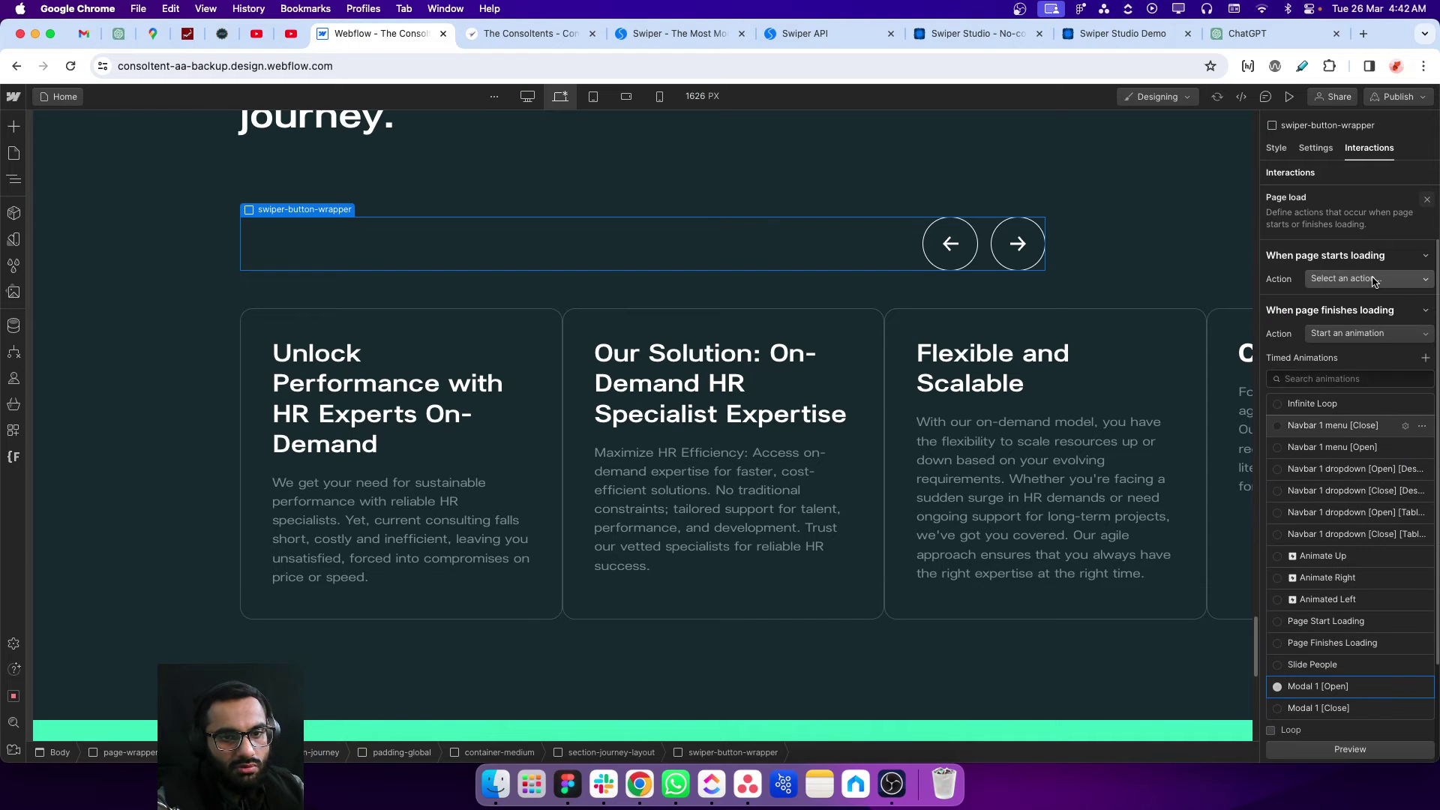
left_click(1428, 199)
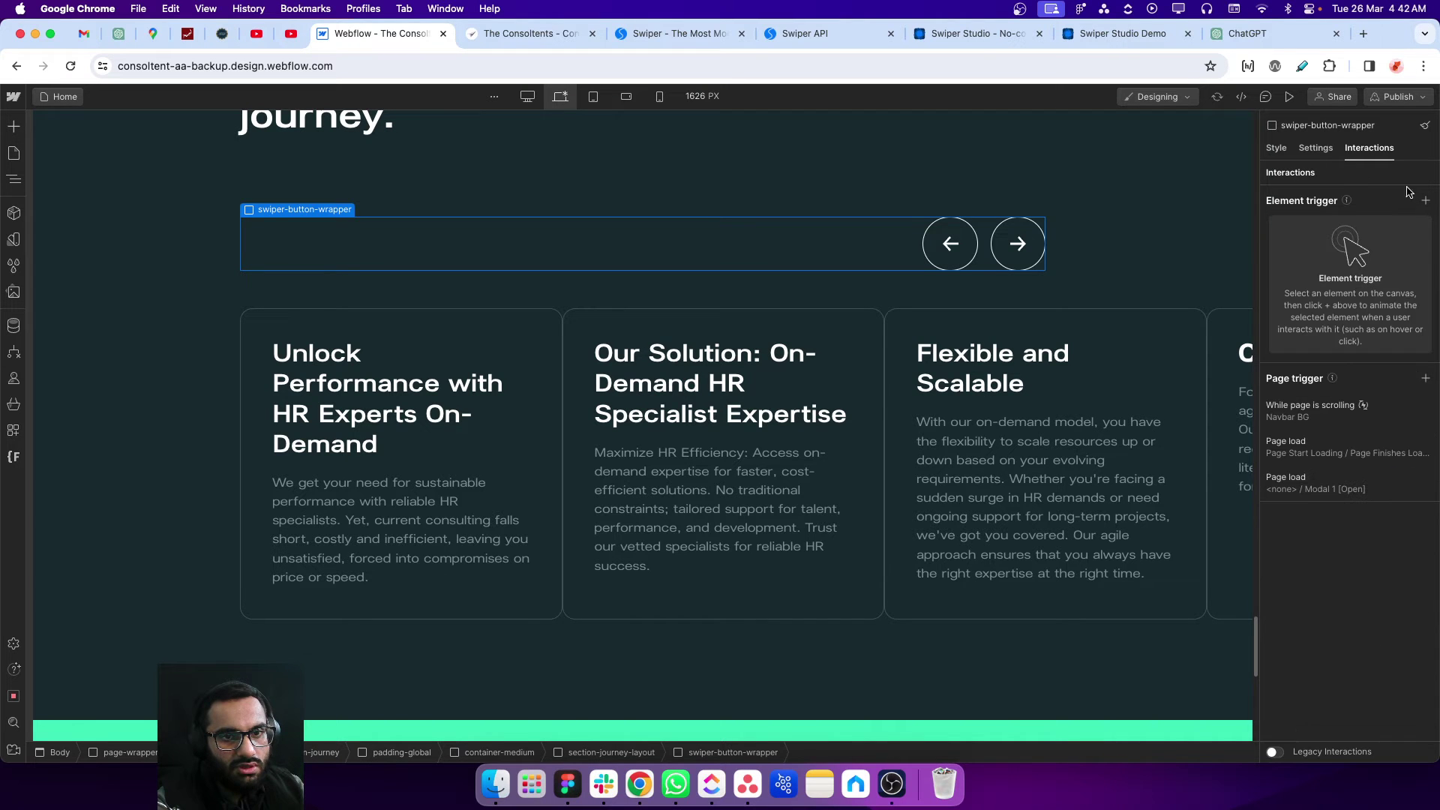
- Disable the Page Start Loading / Page Finishes Loading page-load interaction on desktop, tablet, phone landscape and phone portrait
left_click(13, 179)
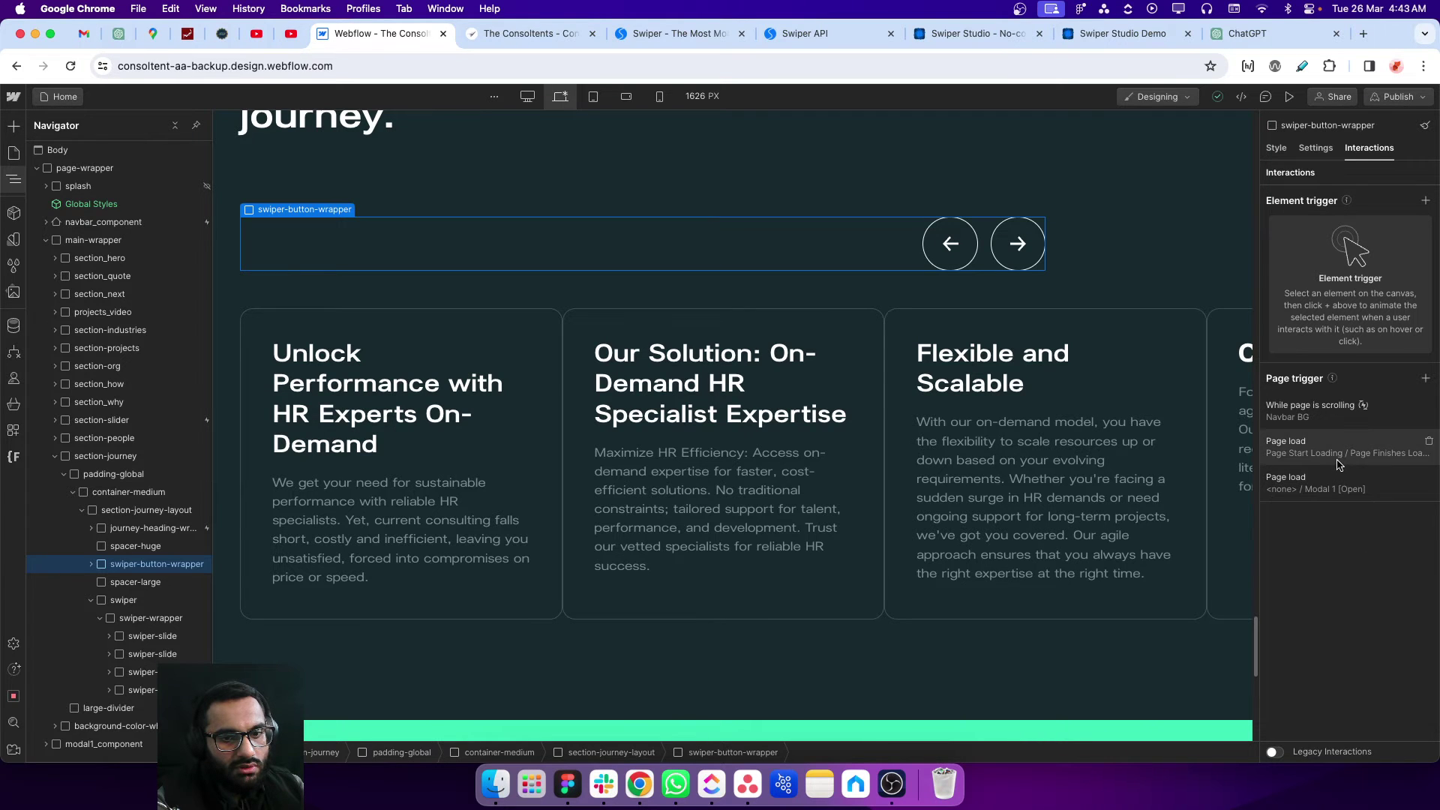
left_click(1337, 458)
scroll(1334, 652, "down", 3)
left_click(1271, 696)
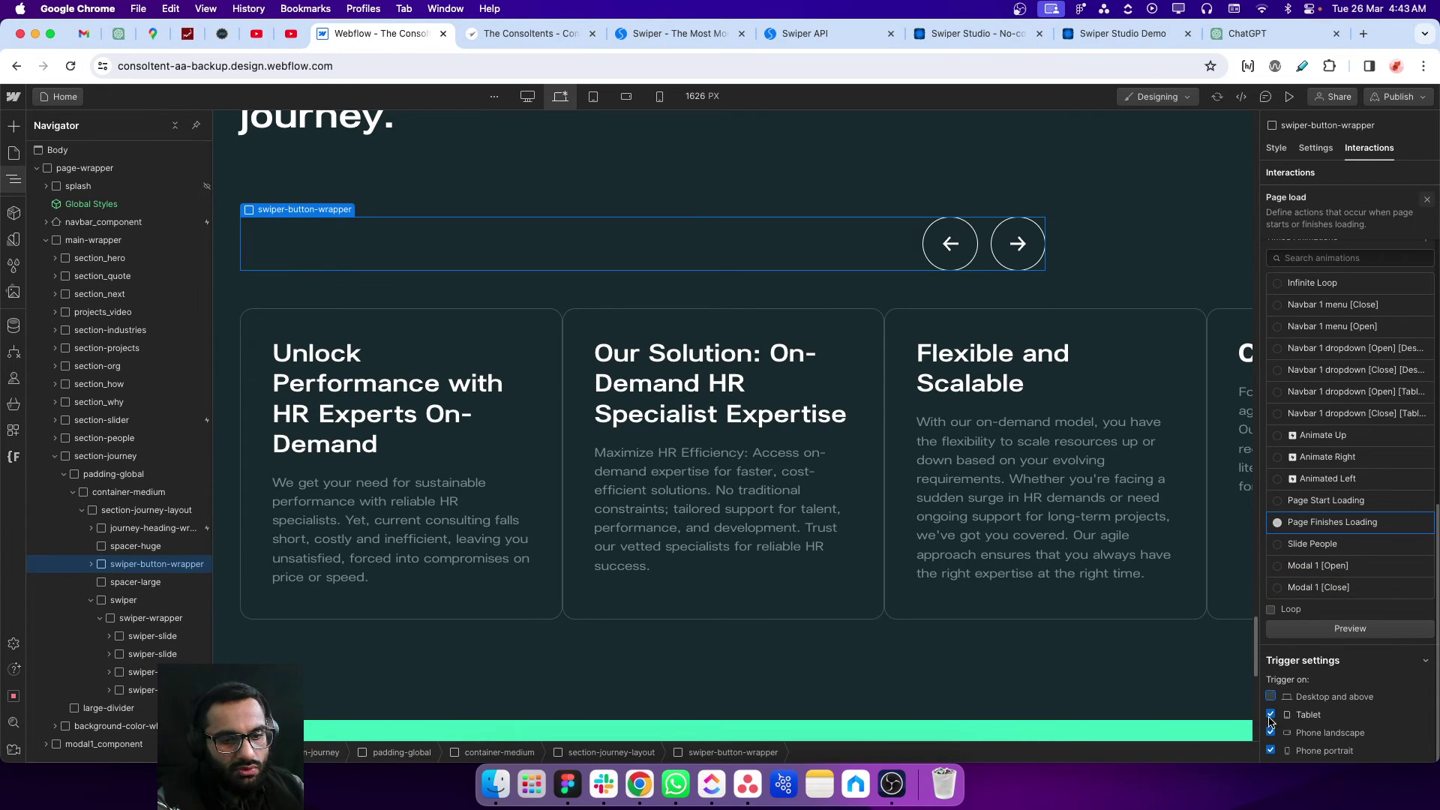
left_click(1270, 714)
left_click(1270, 732)
left_click(1271, 750)
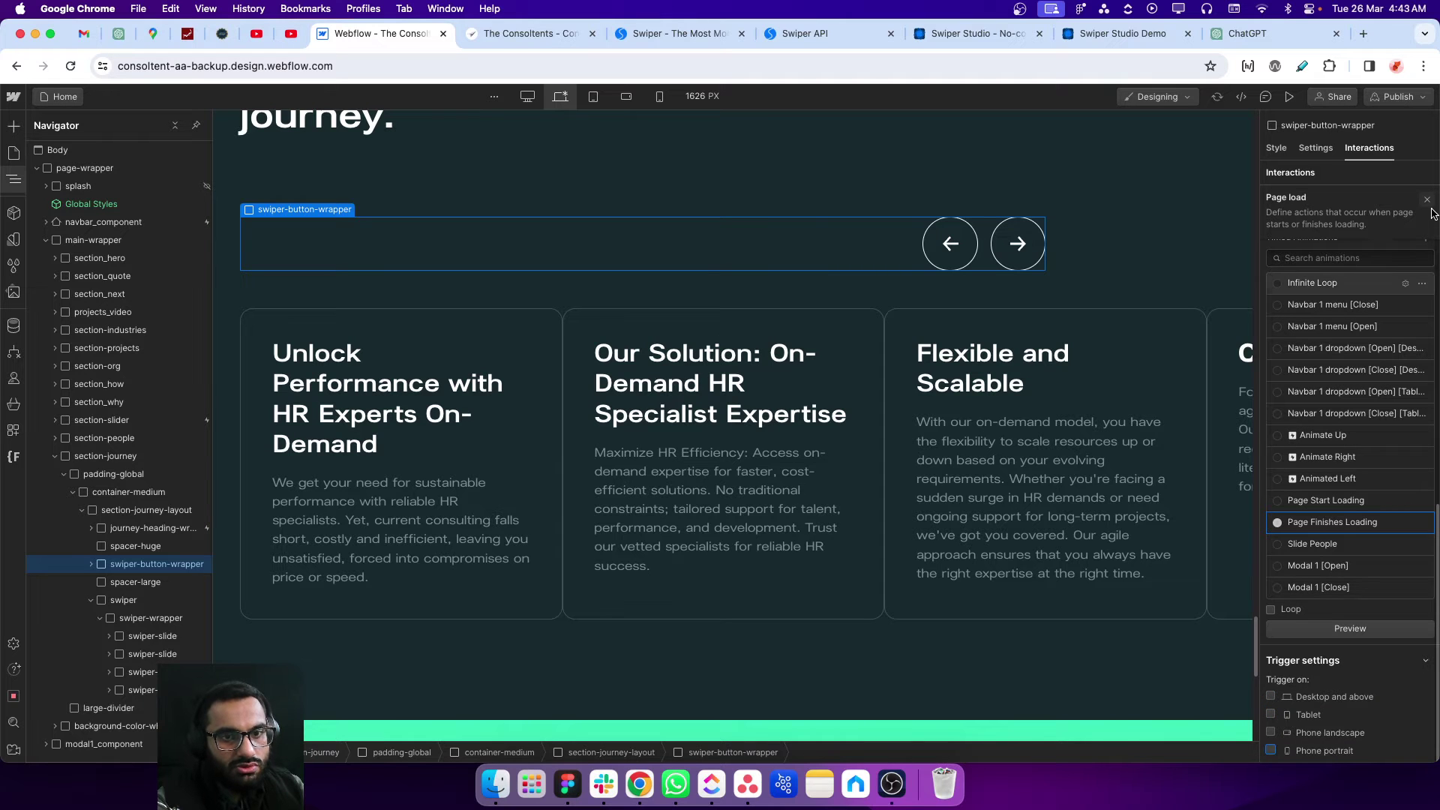
- Publish the site to the consoltent-aa-backup.webflow.io staging domain and go to the card slider on the live page
left_click(1399, 96)
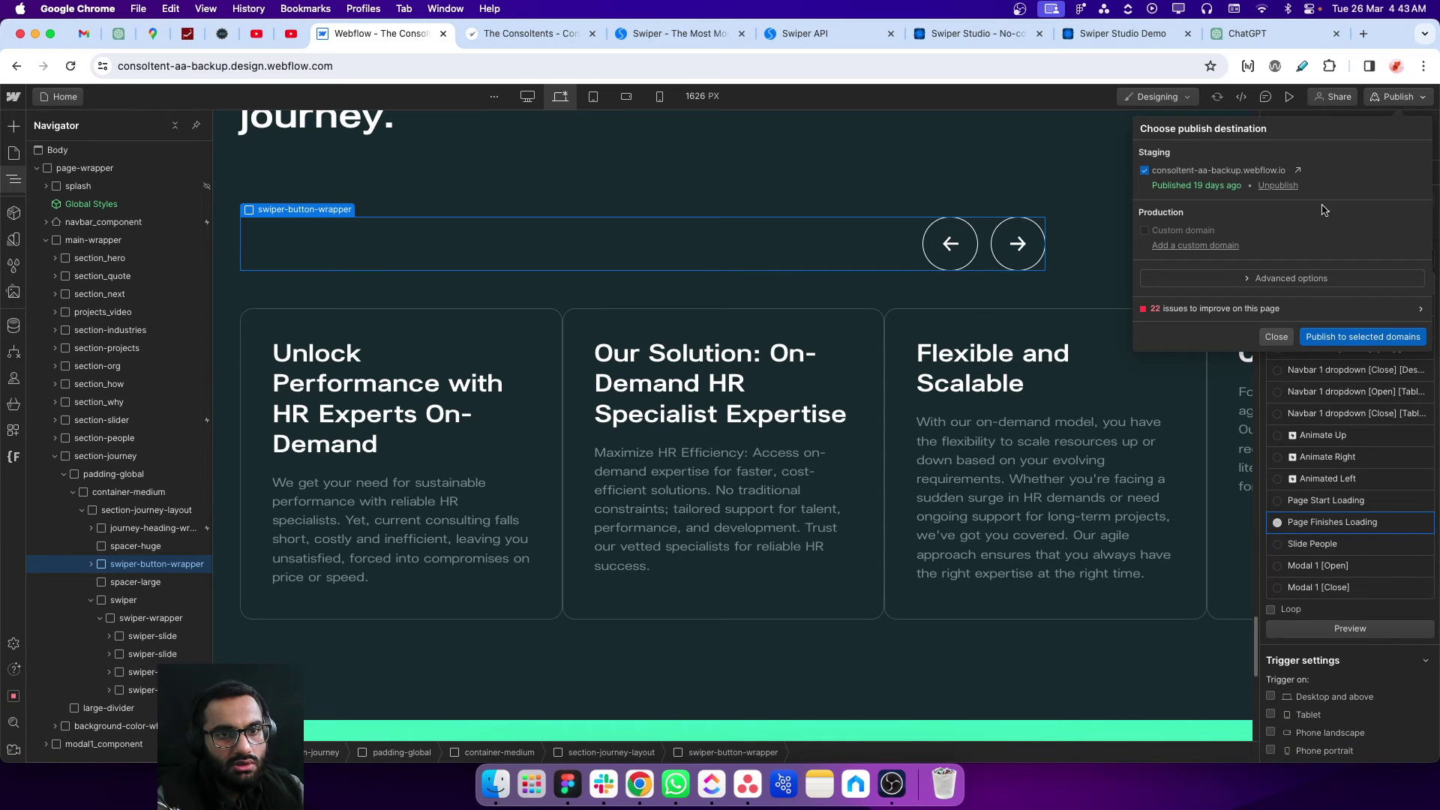
left_click(1336, 338)
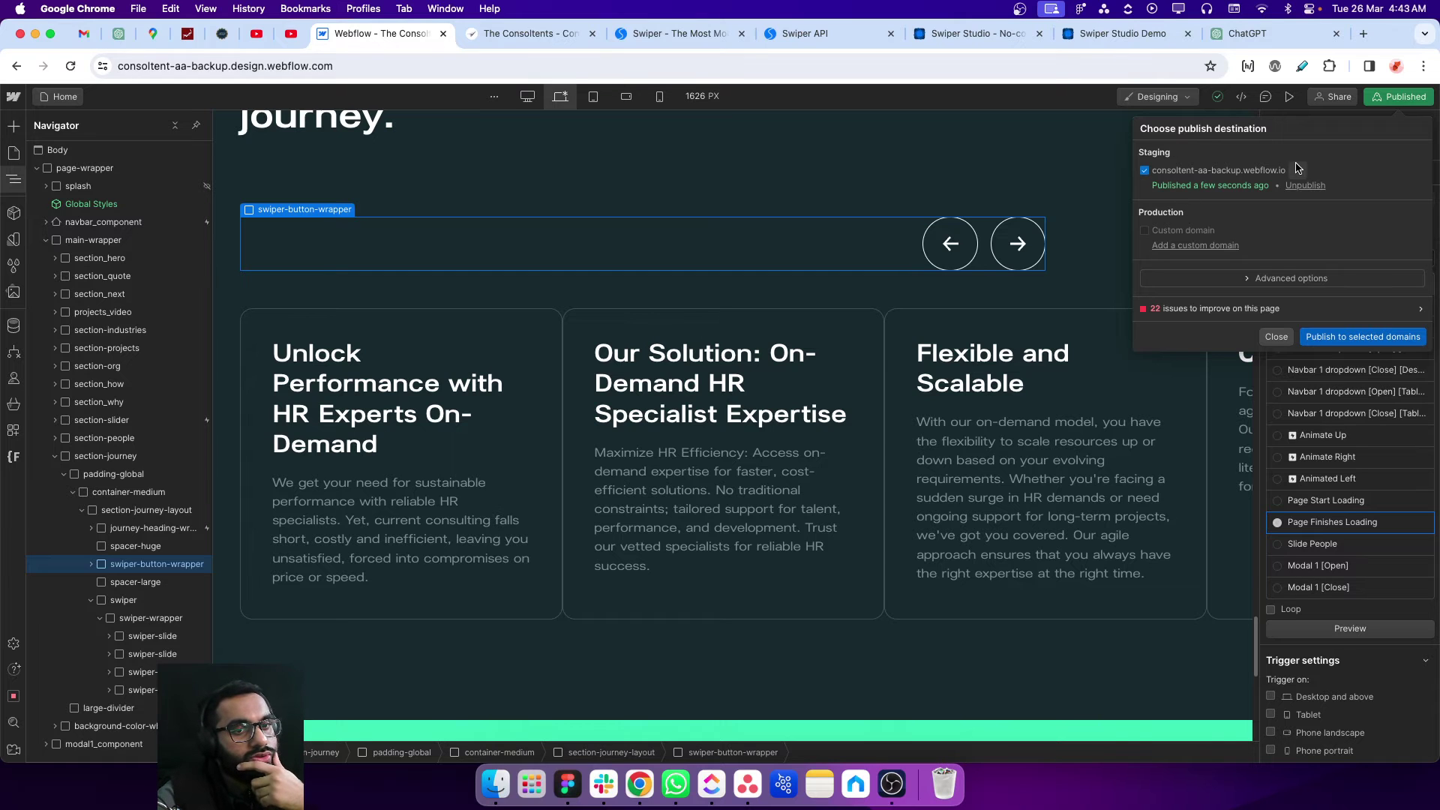
left_click(525, 33)
scroll(41, 213, "down", 10)
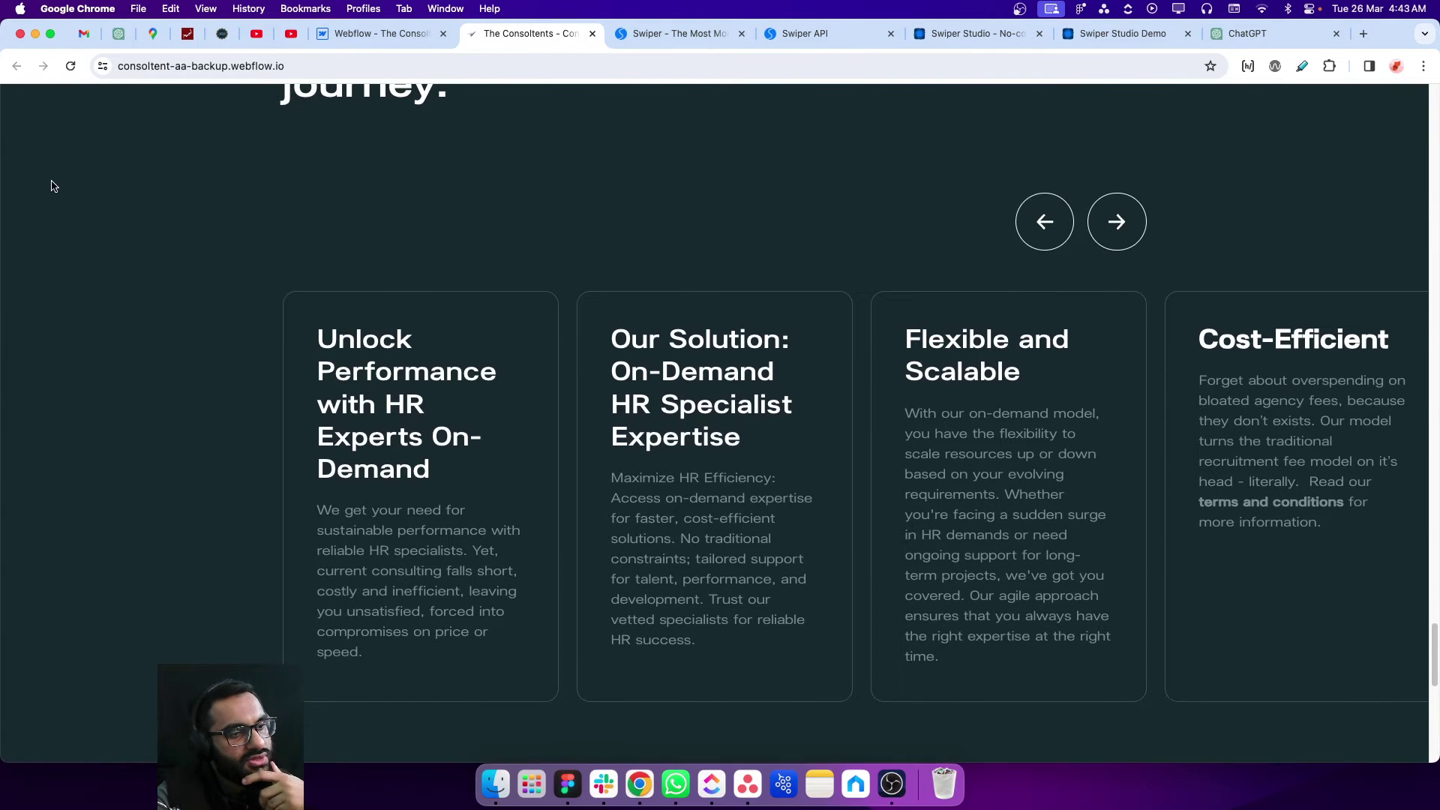
- Test the live card slider with its next and previous arrows and by swiping the cards both ways
left_click(1119, 239)
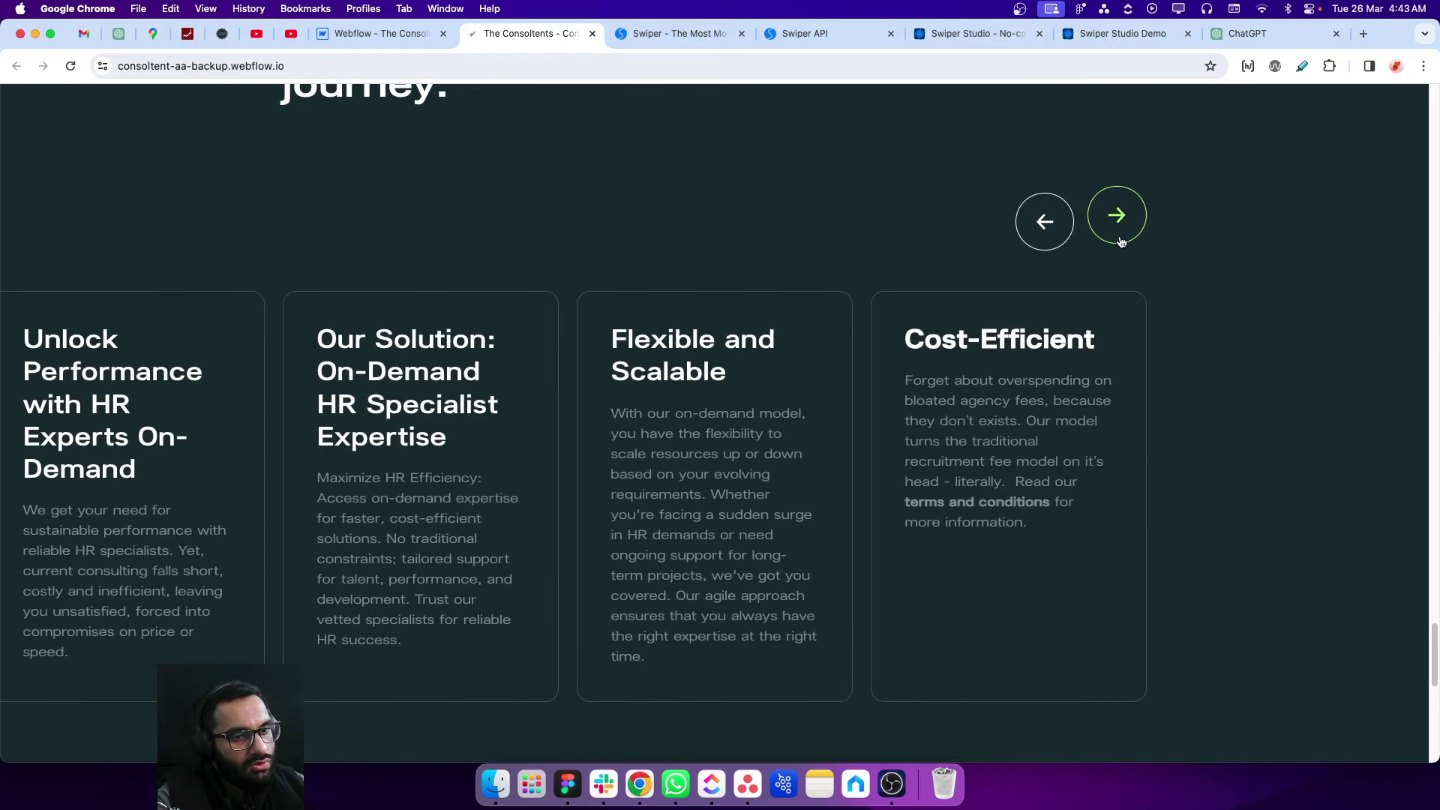
double_click(1059, 225)
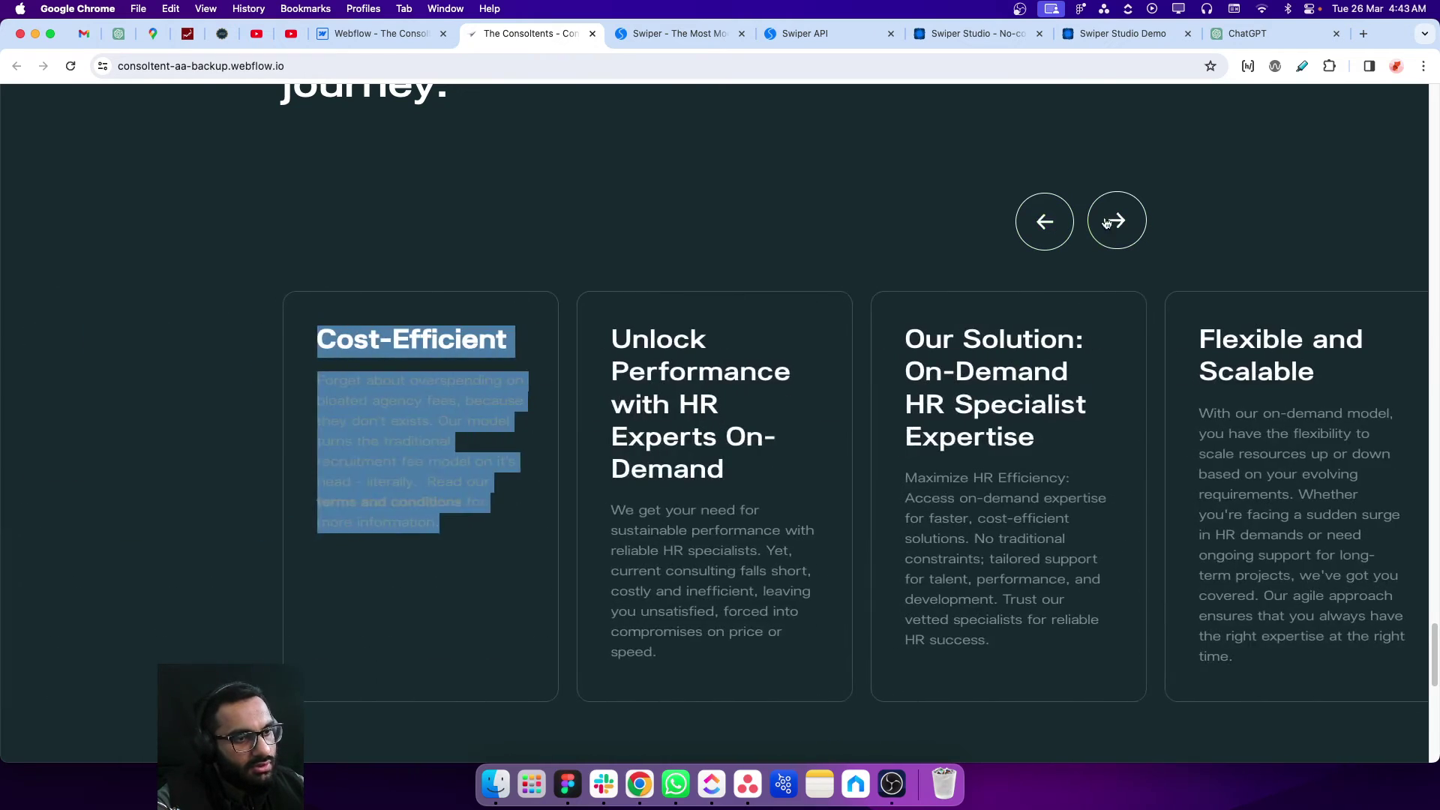
left_click(1119, 222)
left_click(1119, 222)
left_click(1121, 222)
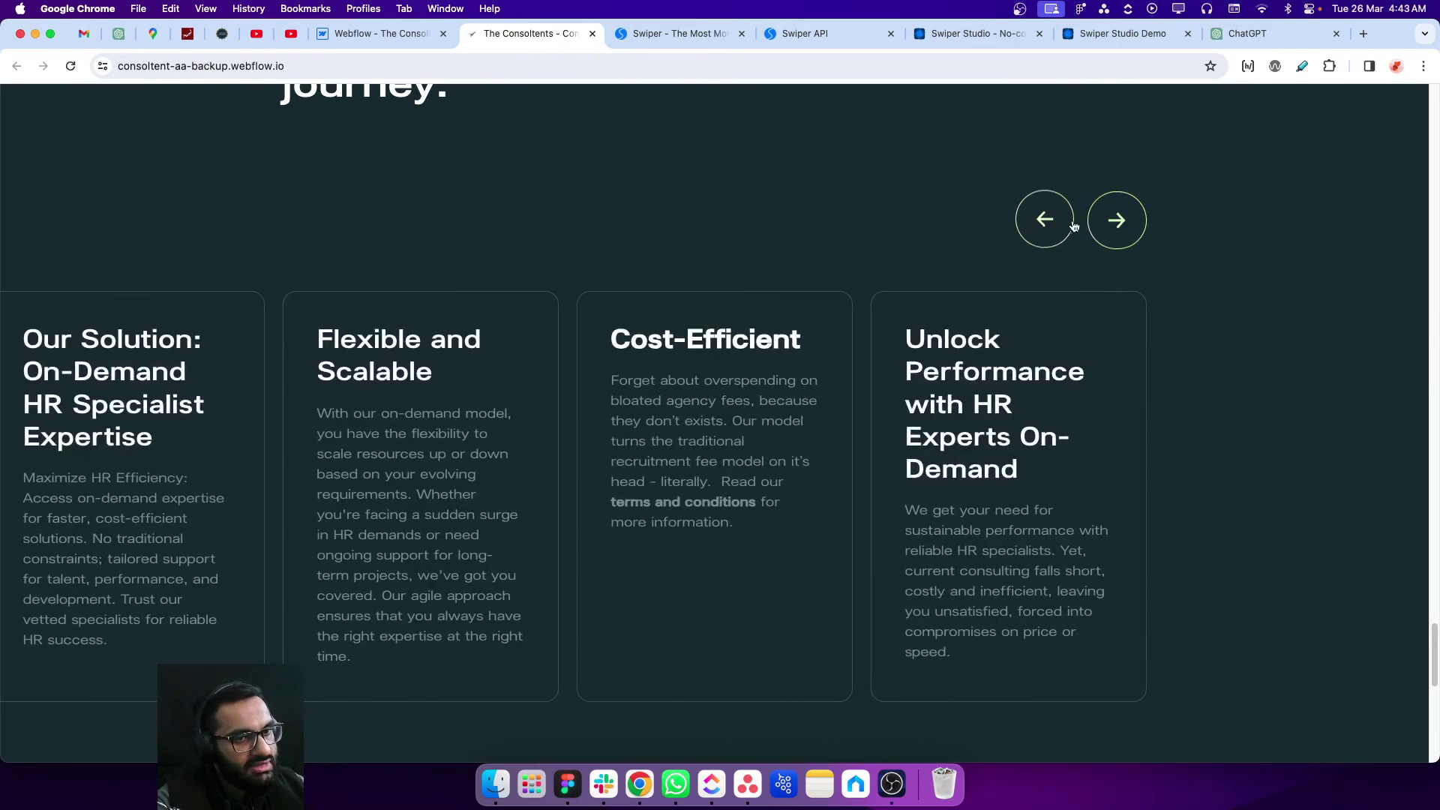
left_click(1058, 224)
left_click_drag(967, 420, 697, 420)
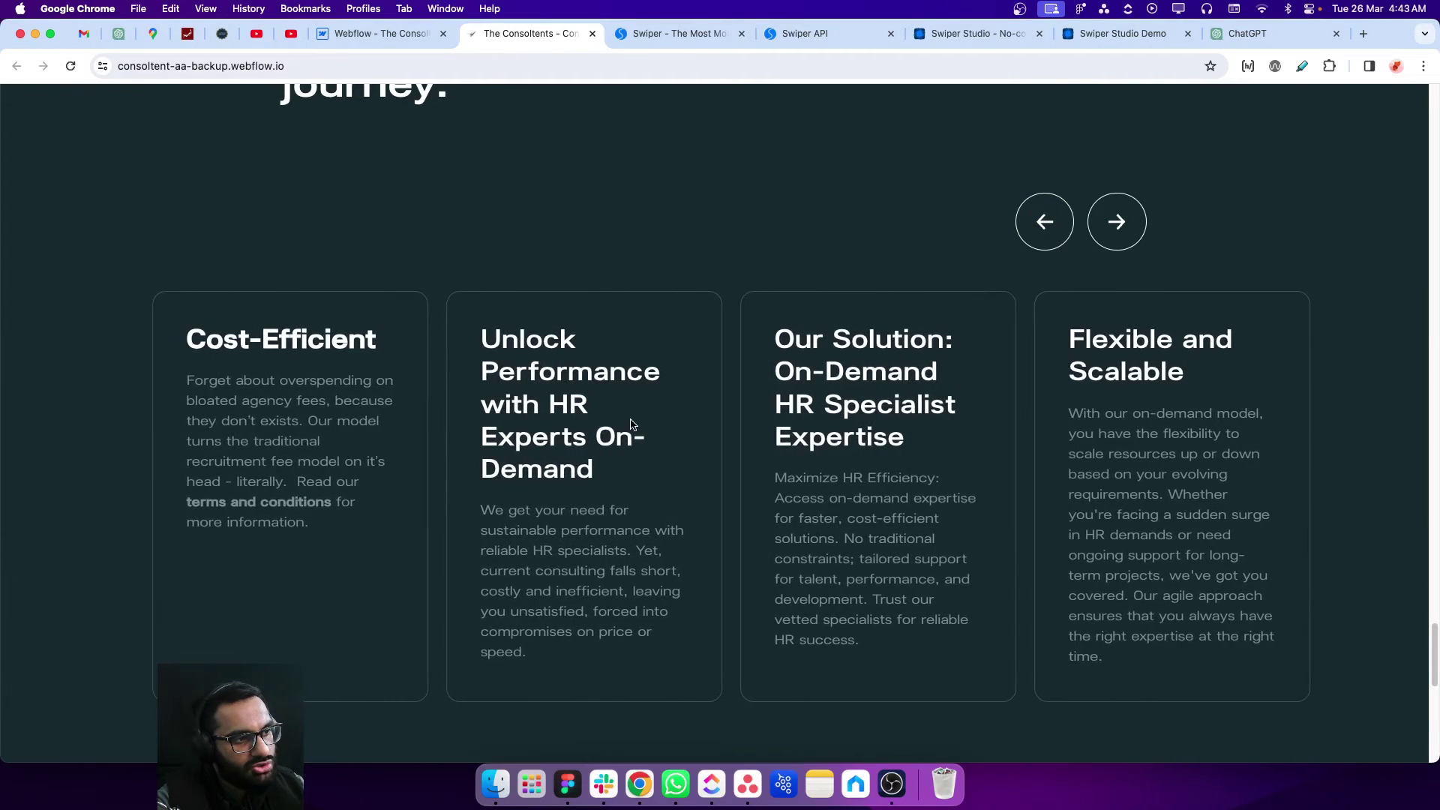
left_click_drag(604, 423, 1025, 439)
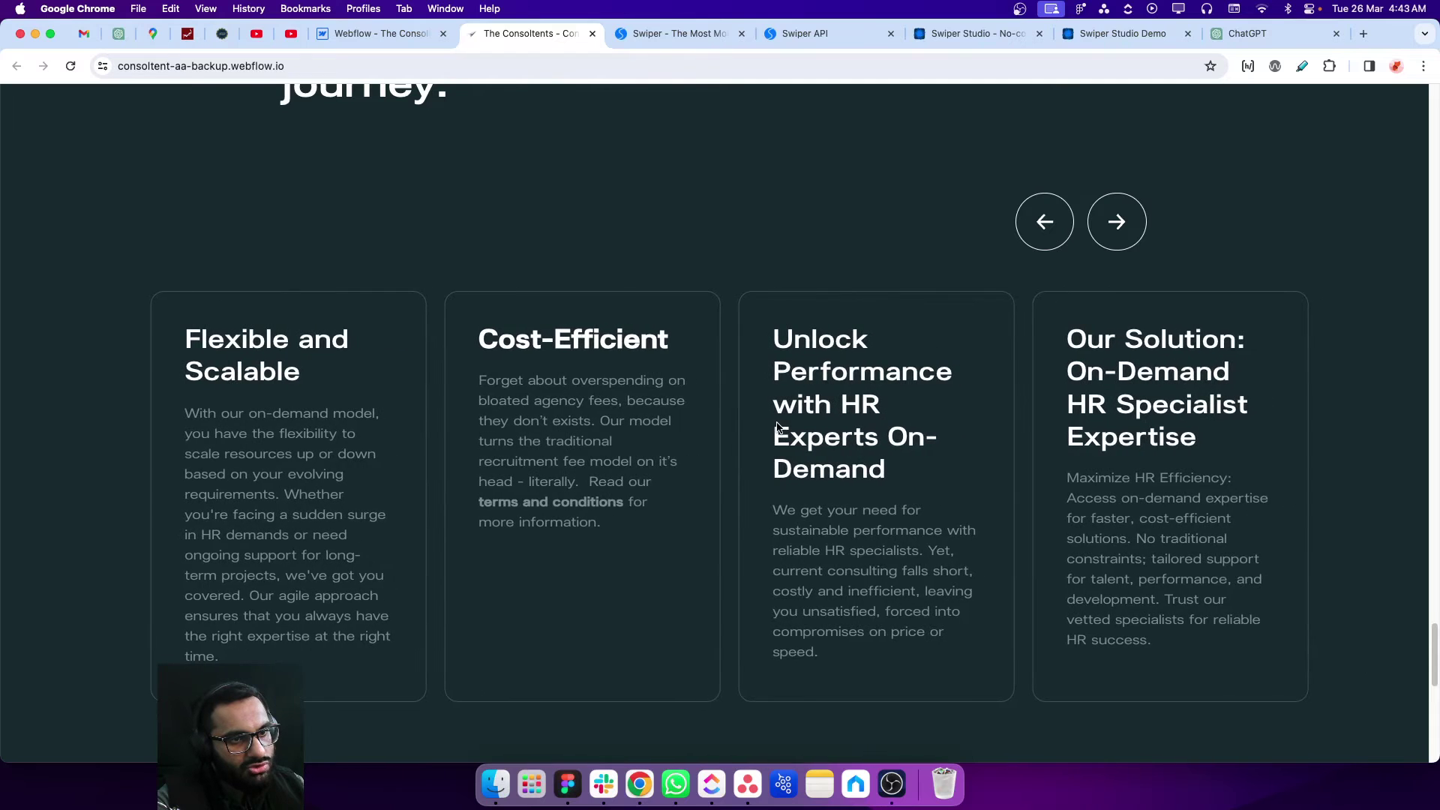
- Back in Webflow, comment out the freeMode: true line in the Home page's before </body> Swiper script and save the page settings
left_click(381, 33)
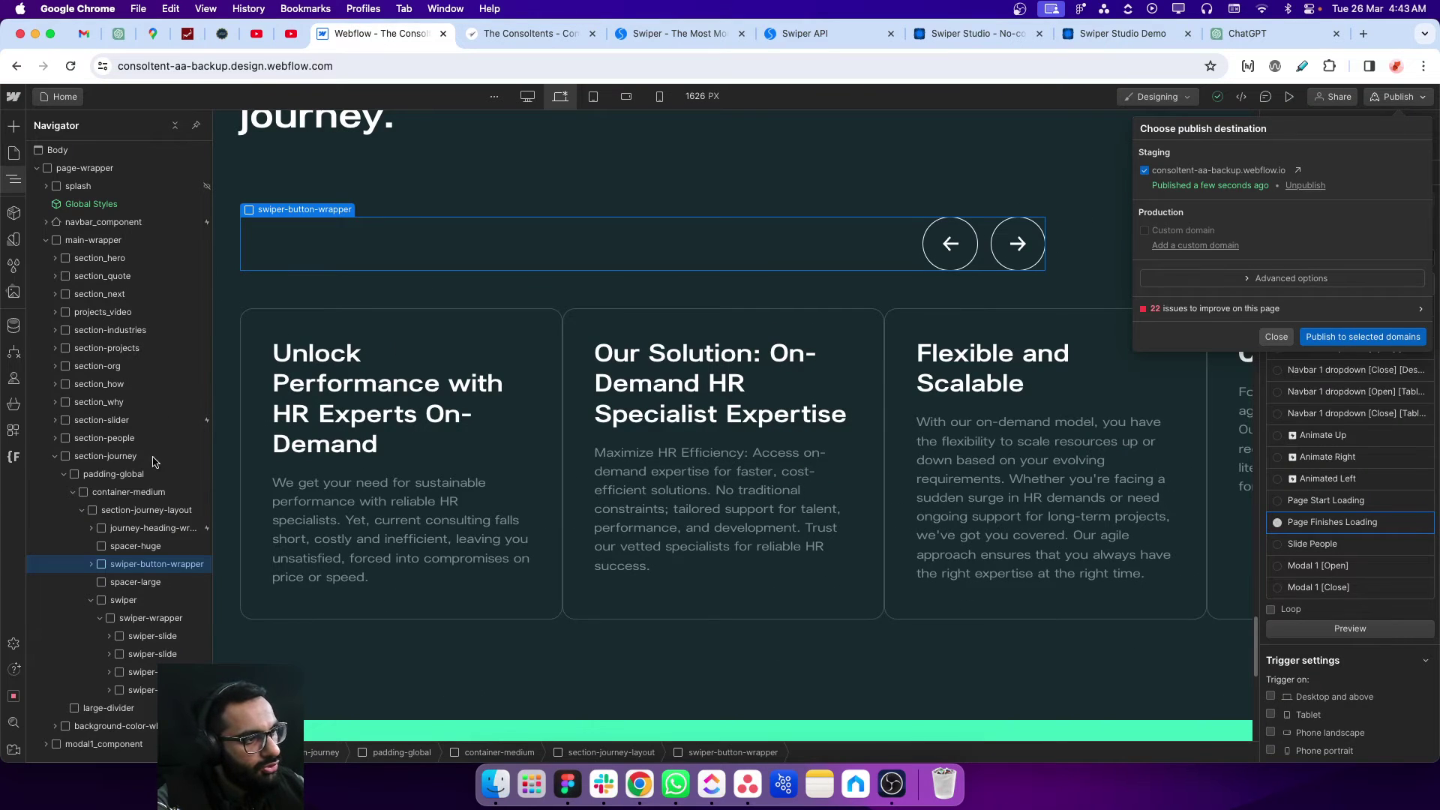
left_click(13, 153)
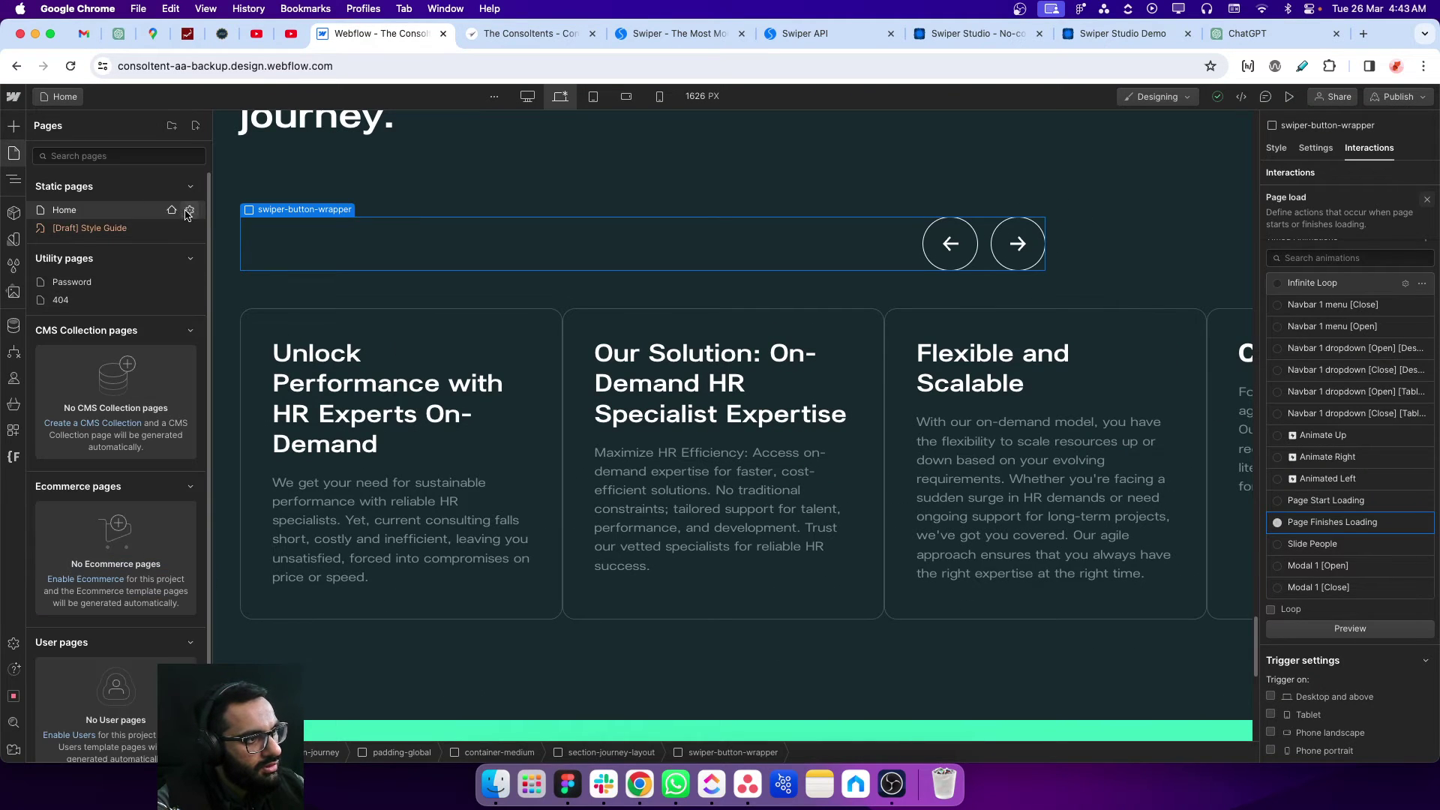
left_click(188, 210)
scroll(391, 450, "down", 15)
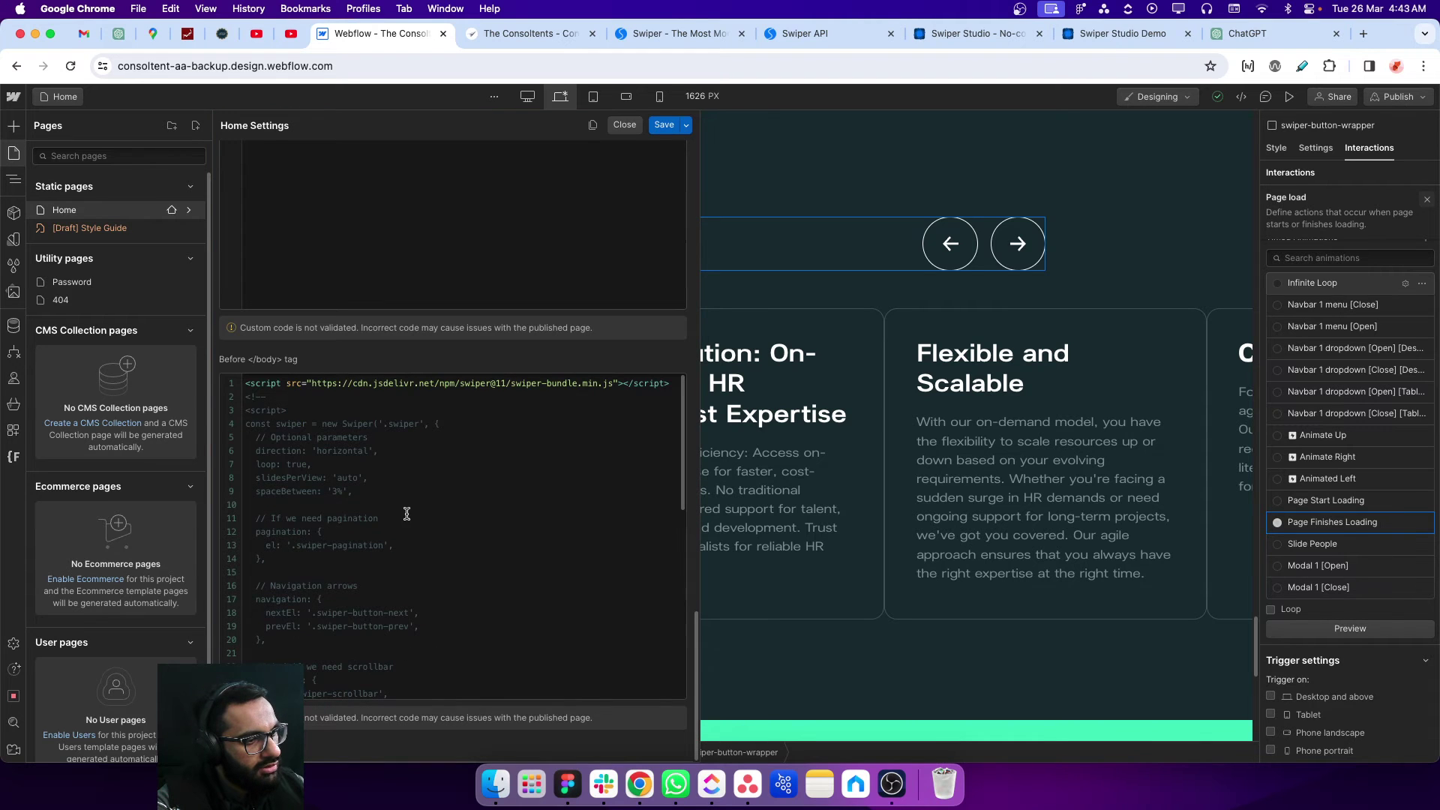
scroll(469, 591, "down", 5)
scroll(365, 529, "up", 1)
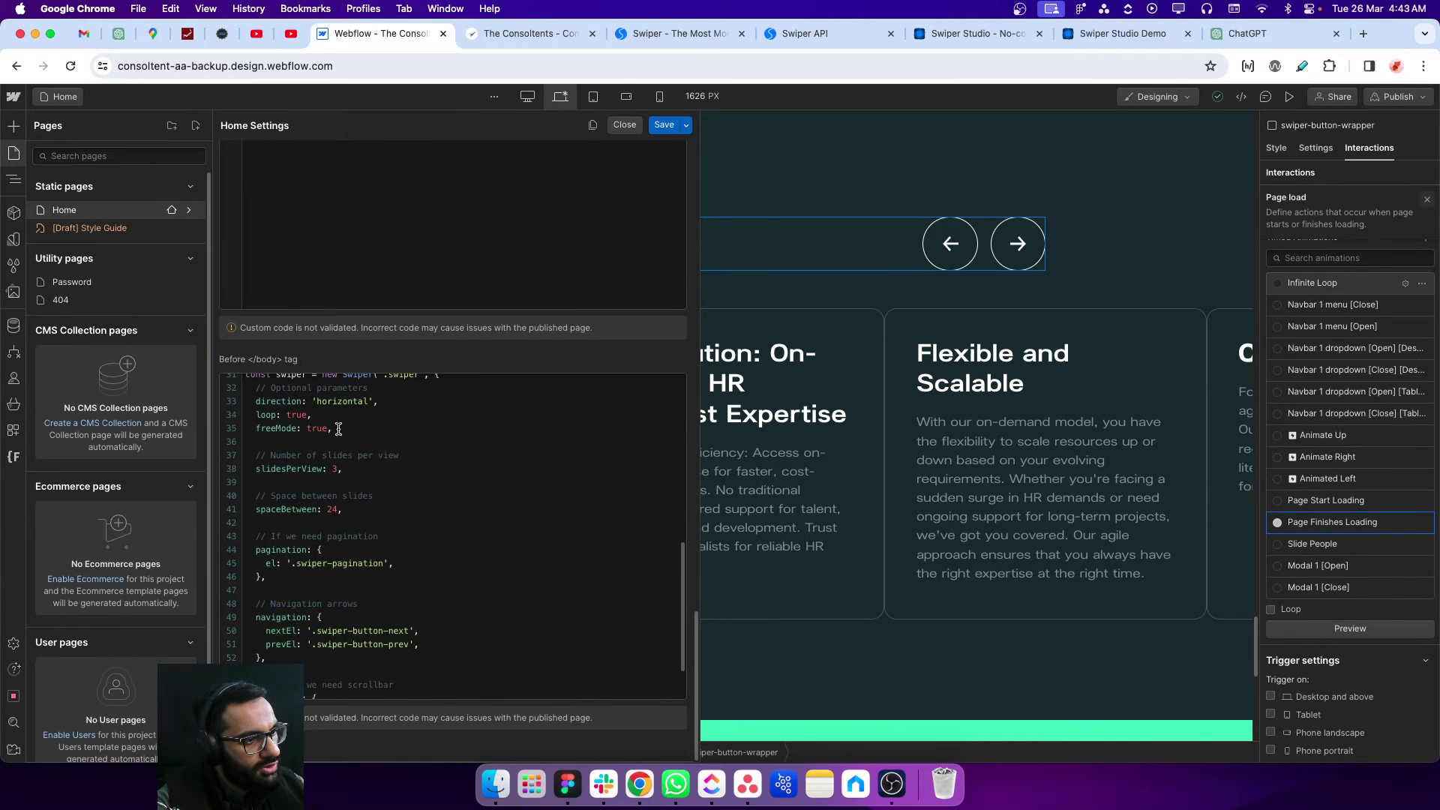
left_click(255, 428)
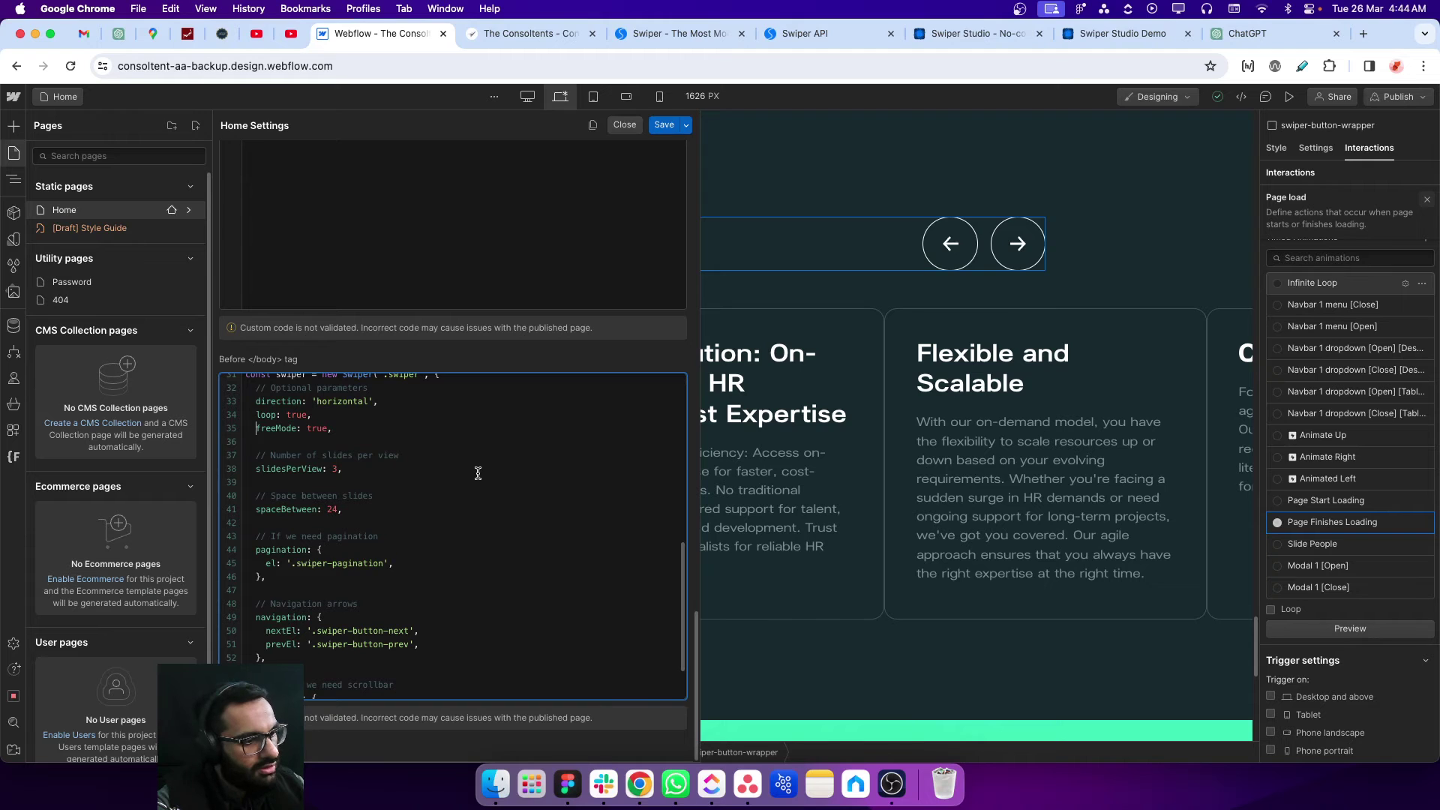
type("//")
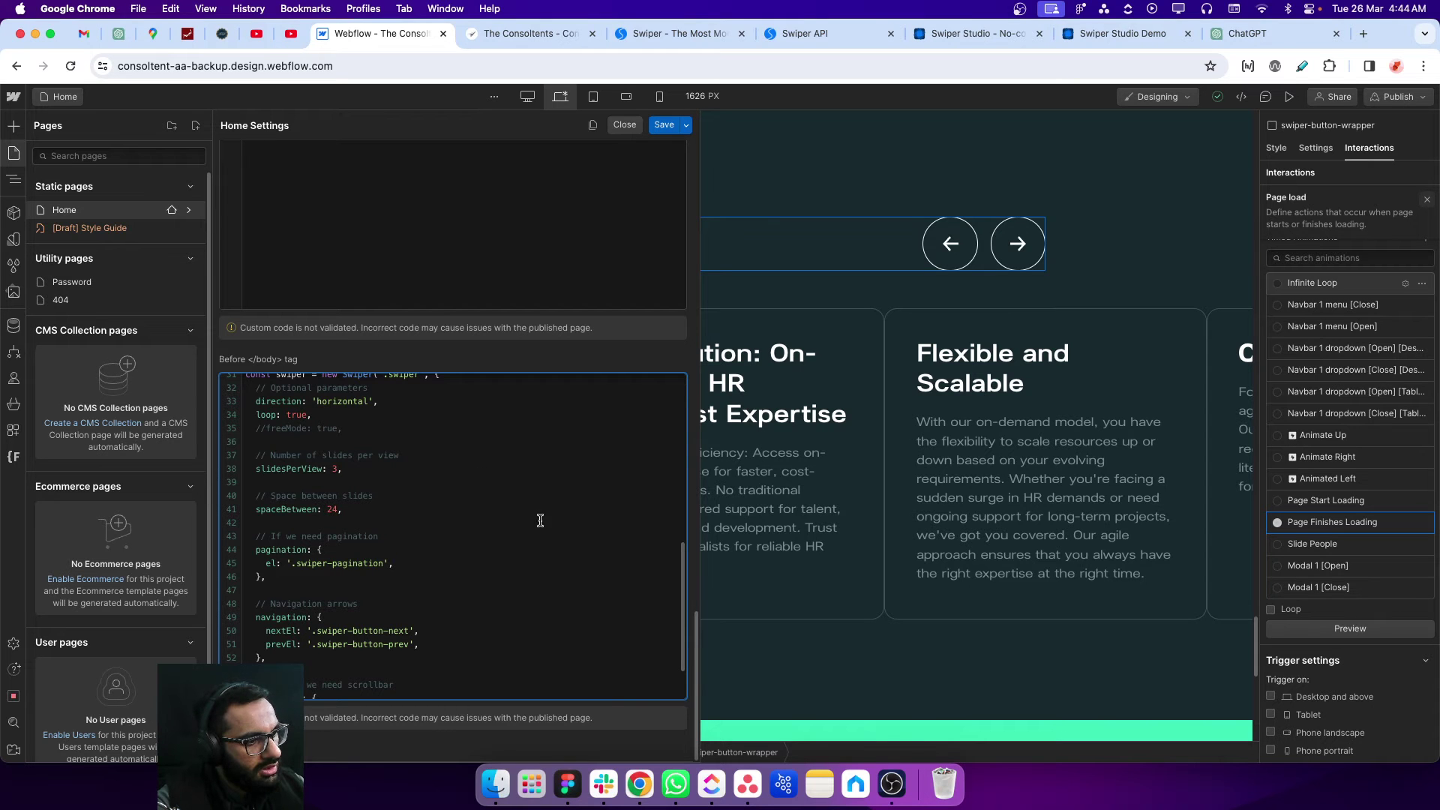
left_click(664, 125)
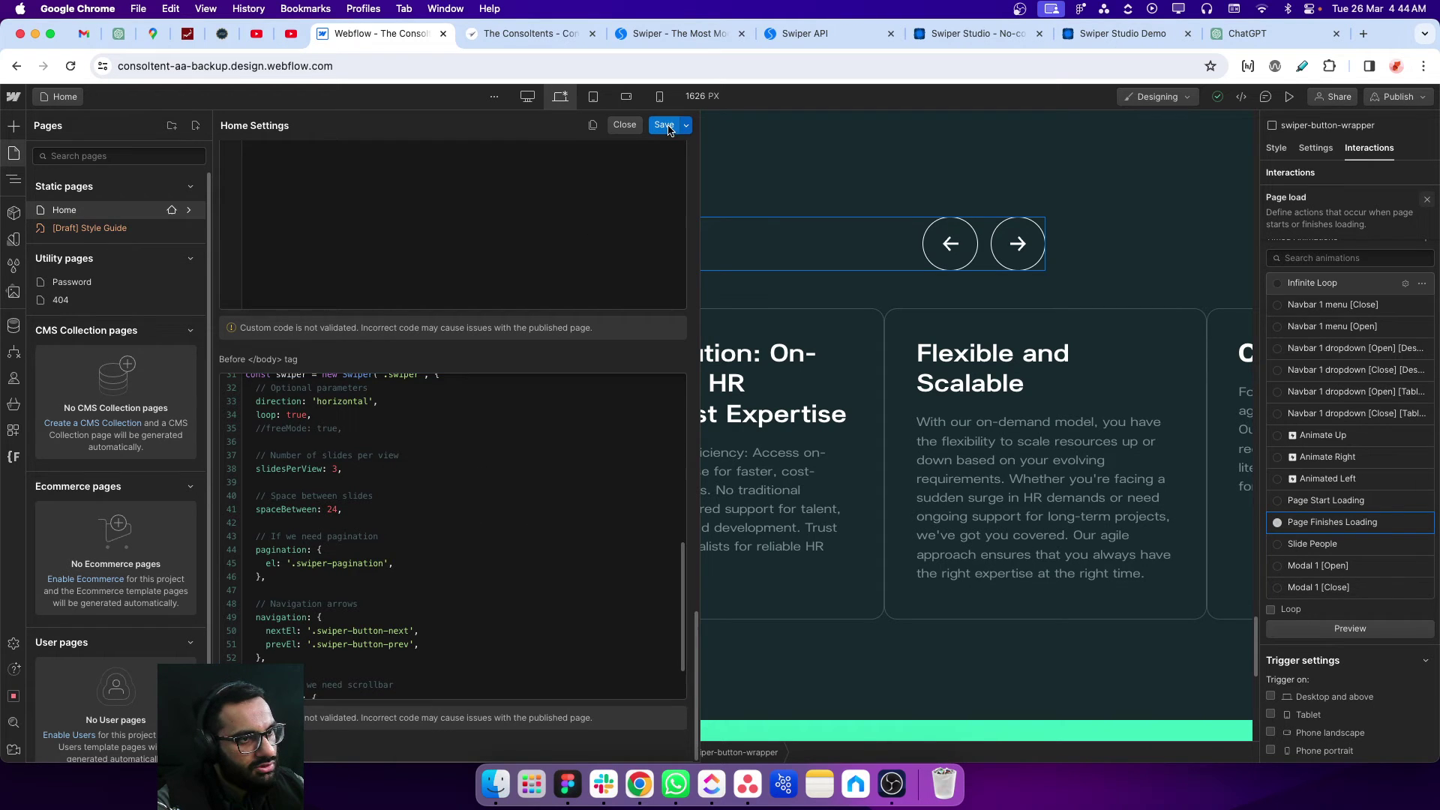
- Publish the site to the consoltent-aa-backup.webflow.io staging domain and reload the live page
left_click(1396, 98)
left_click(1370, 339)
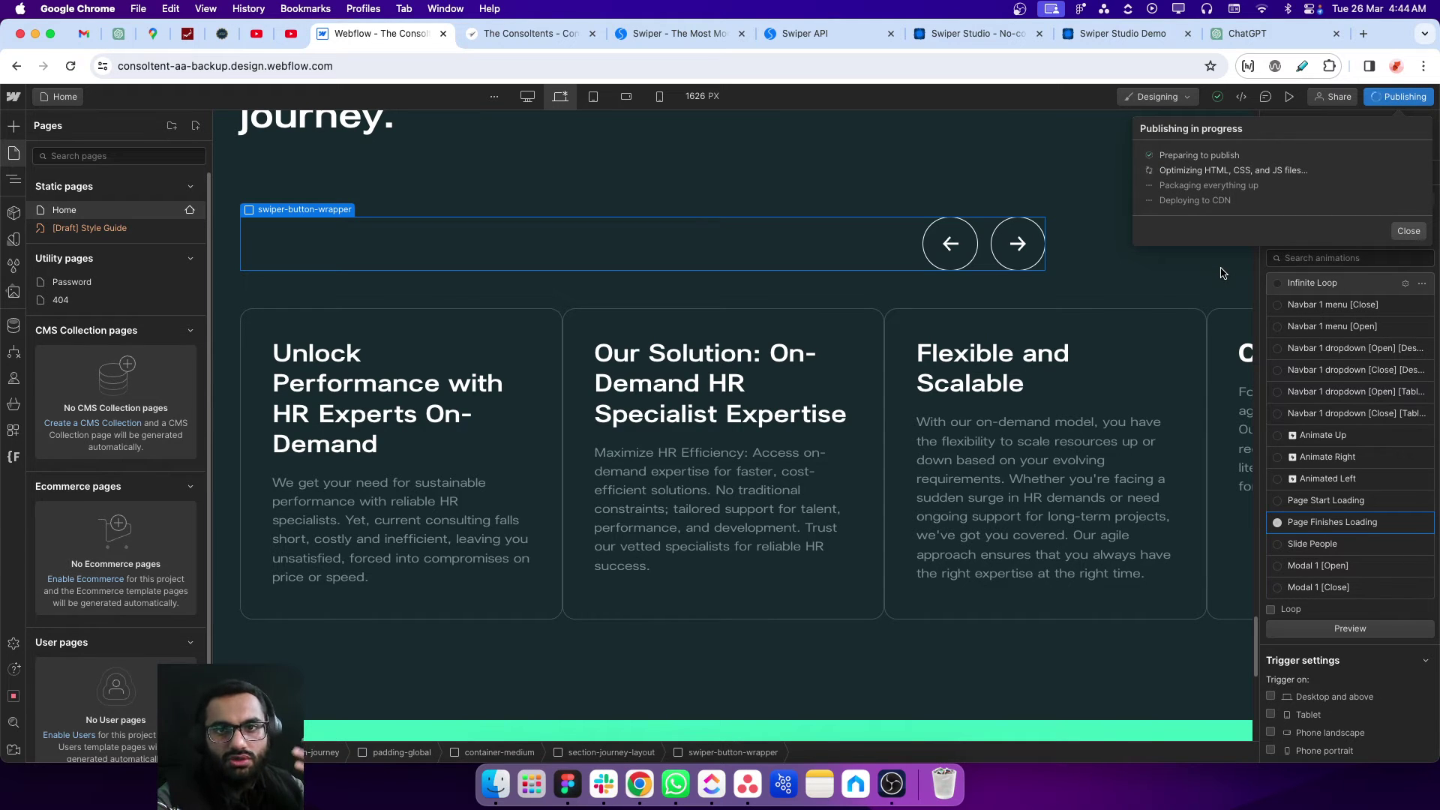
left_click(525, 33)
left_click(70, 66)
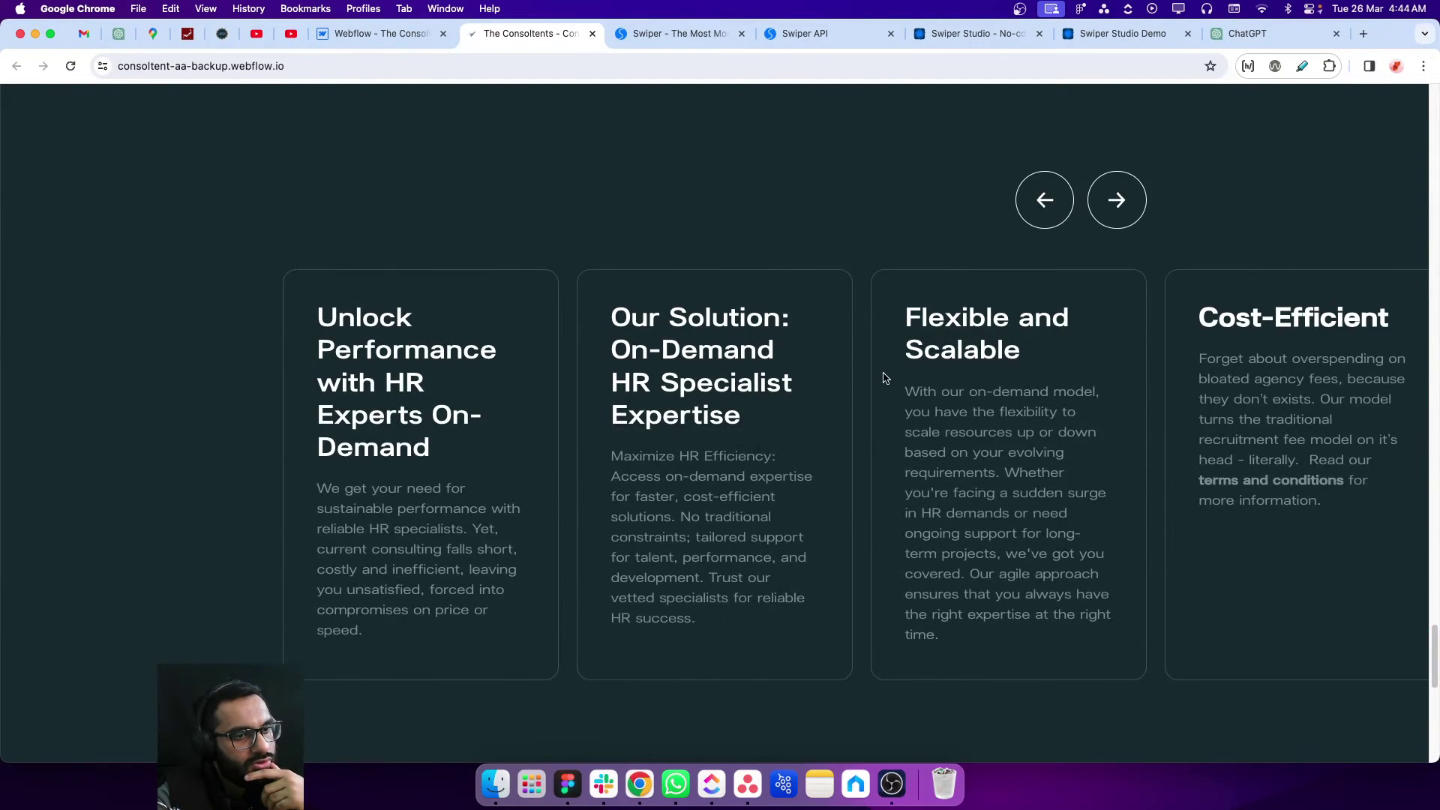
- Test the live card slider by swiping the cards and using its next arrow, then return to Webflow and dismiss the publish dialog
left_click_drag(897, 389, 745, 392)
left_click_drag(951, 392, 894, 413)
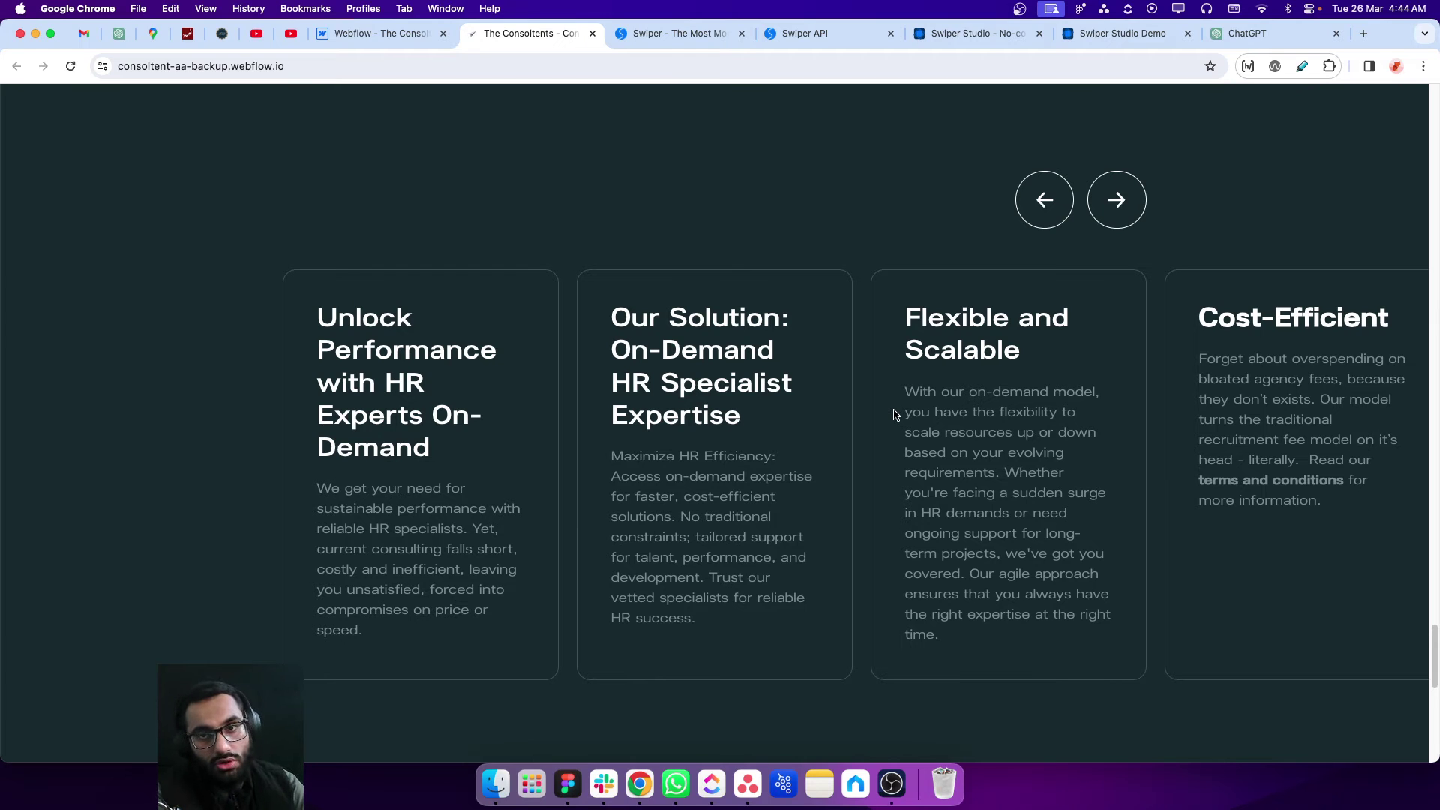
left_click(1125, 216)
left_click(393, 41)
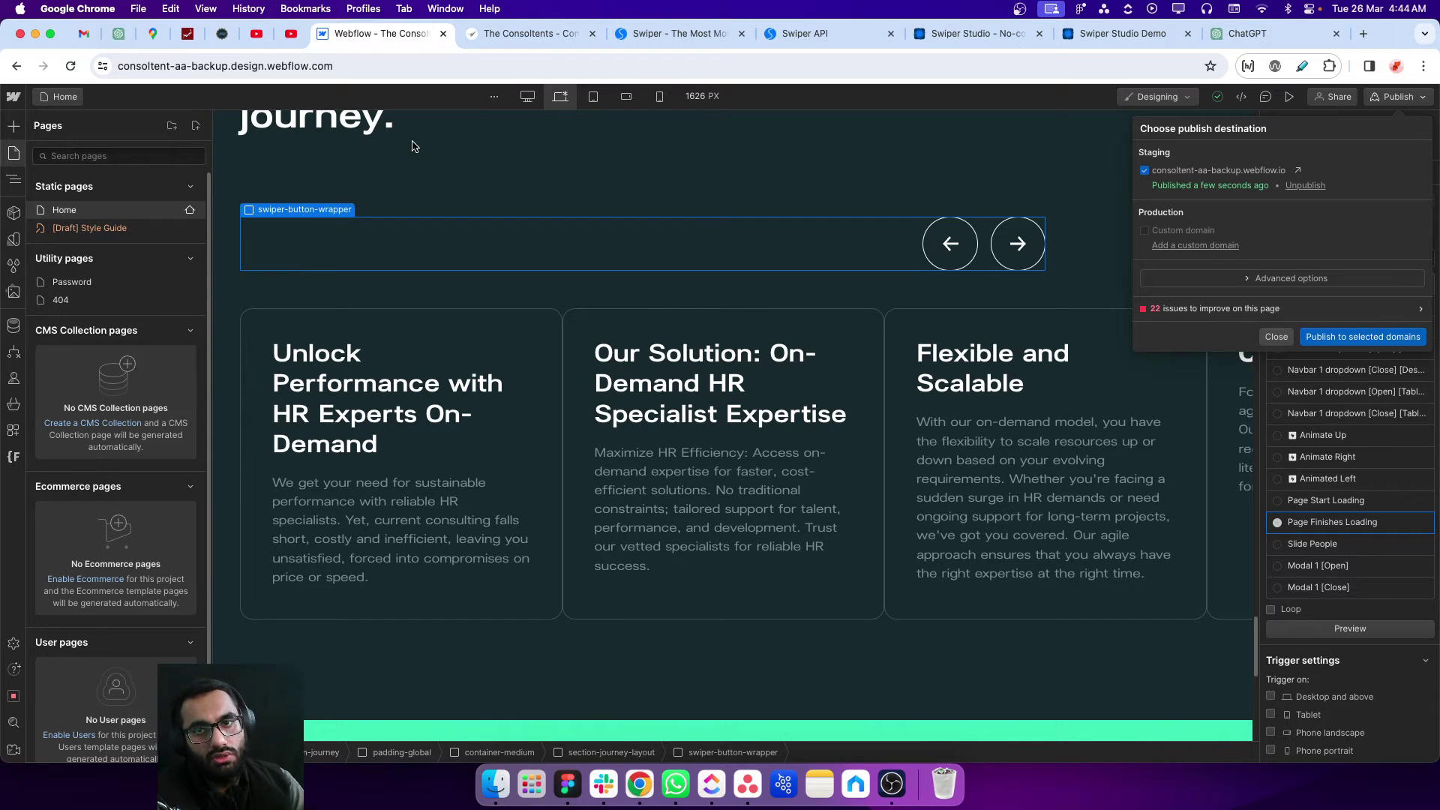
left_click(1276, 339)
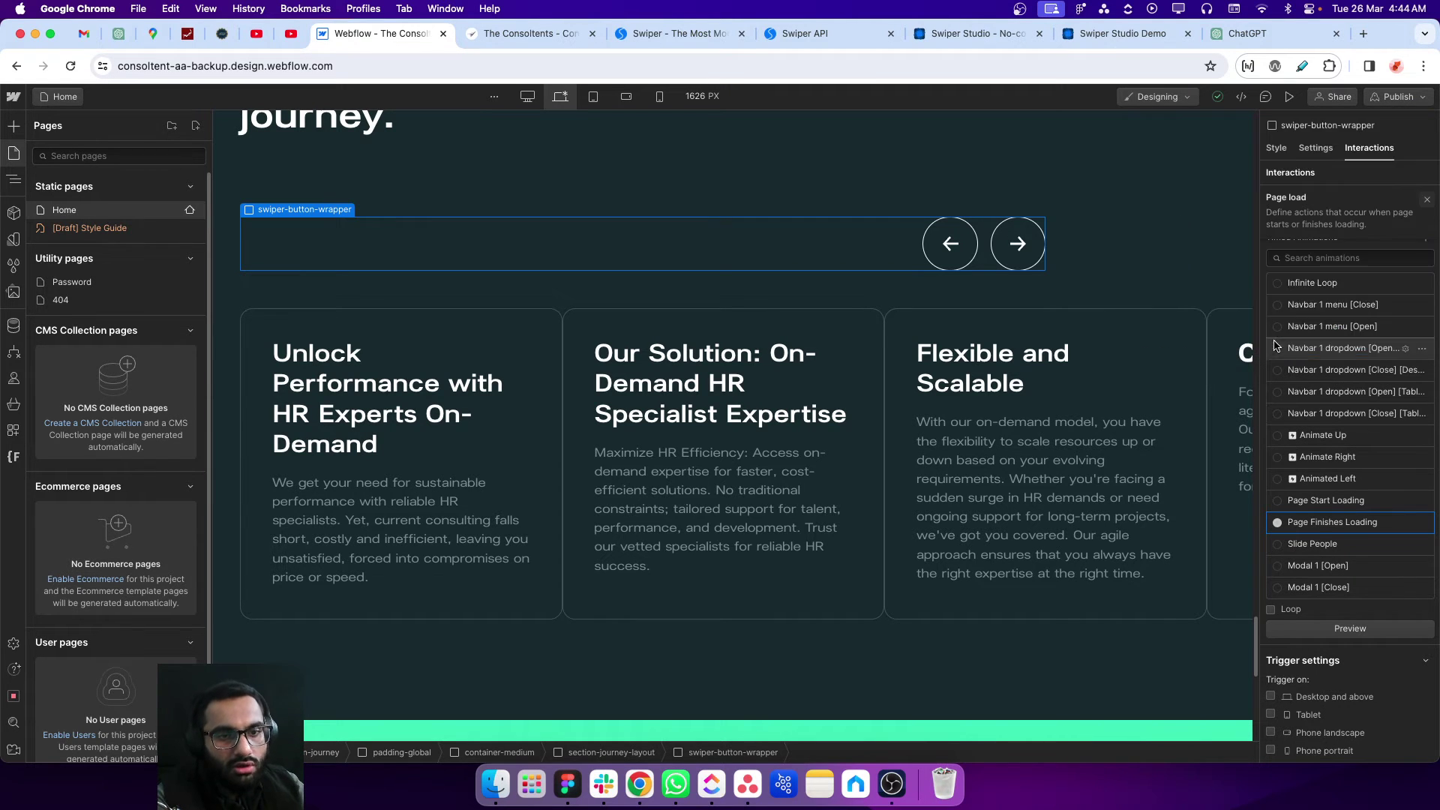
- Review the Swiper Studio demo's parameters, effect options, modules and pro parameters
left_click(1096, 33)
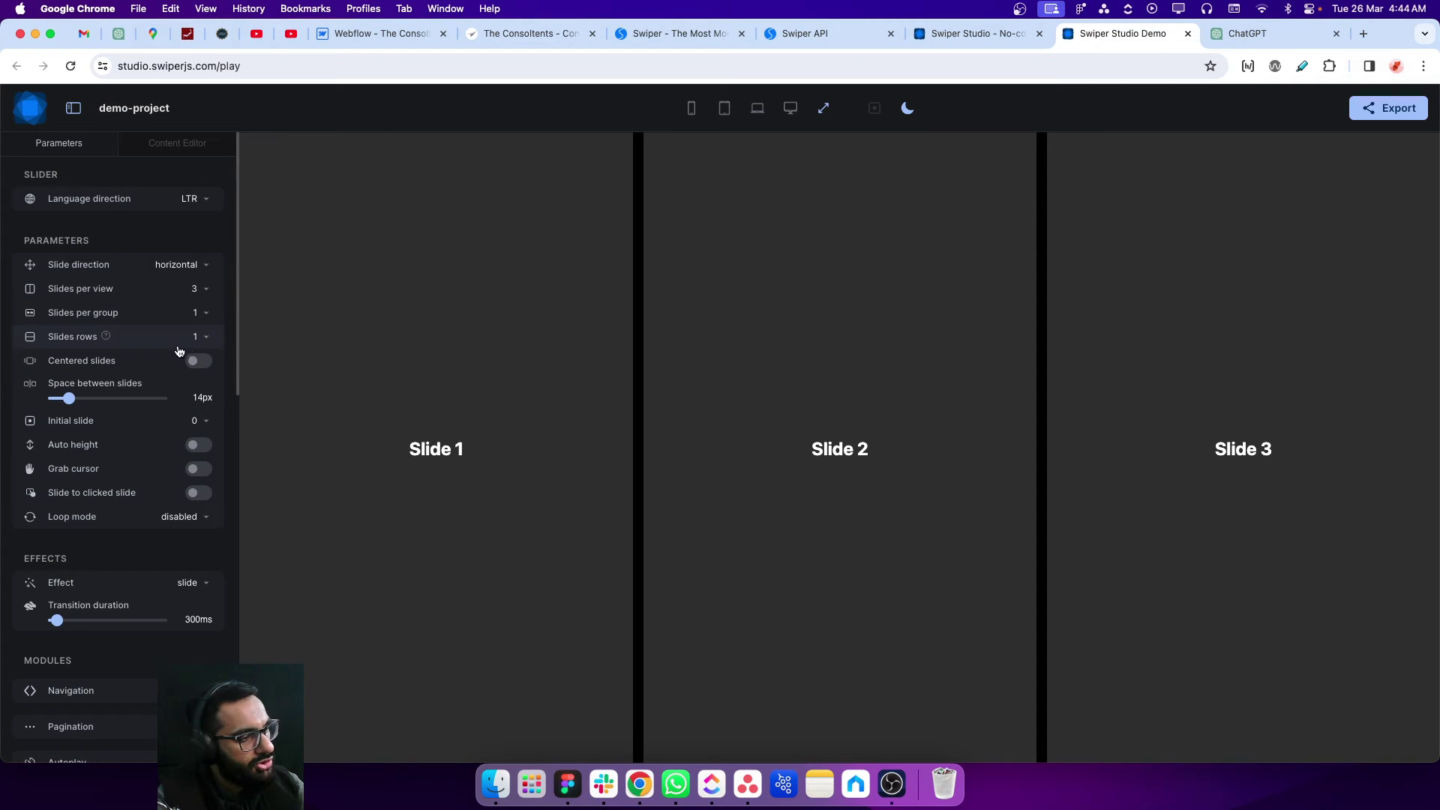
scroll(165, 354, "down", 5)
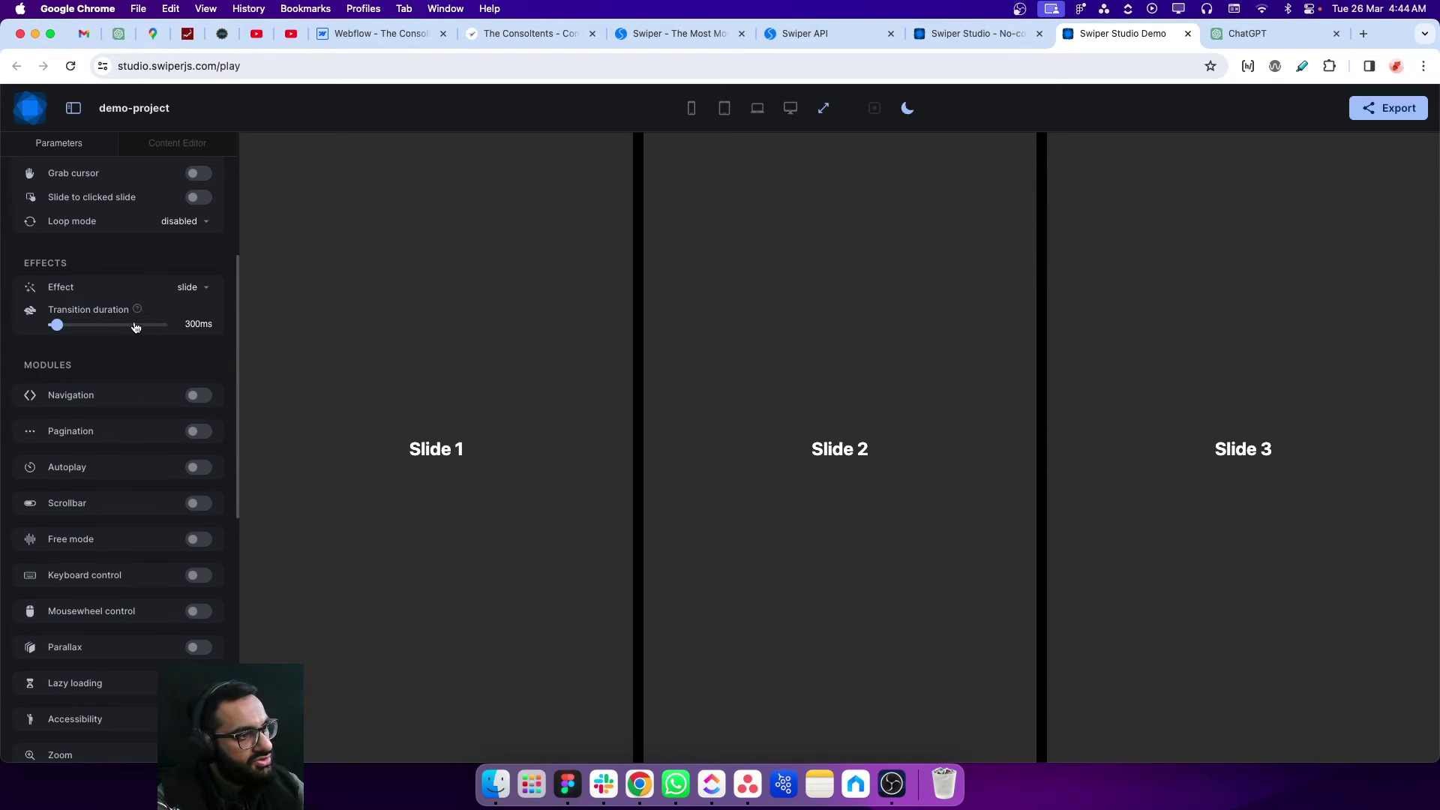
left_click(196, 289)
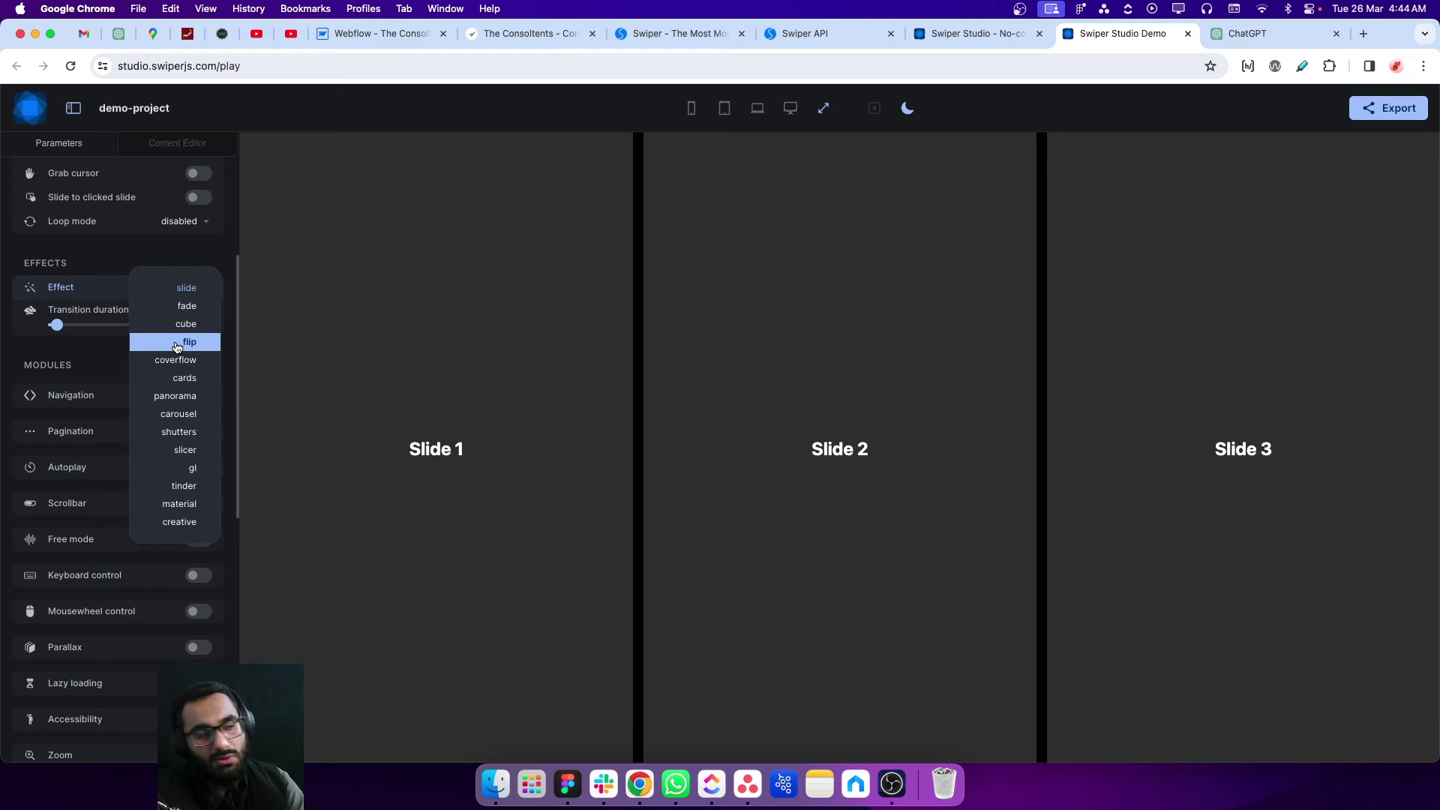
left_click(88, 264)
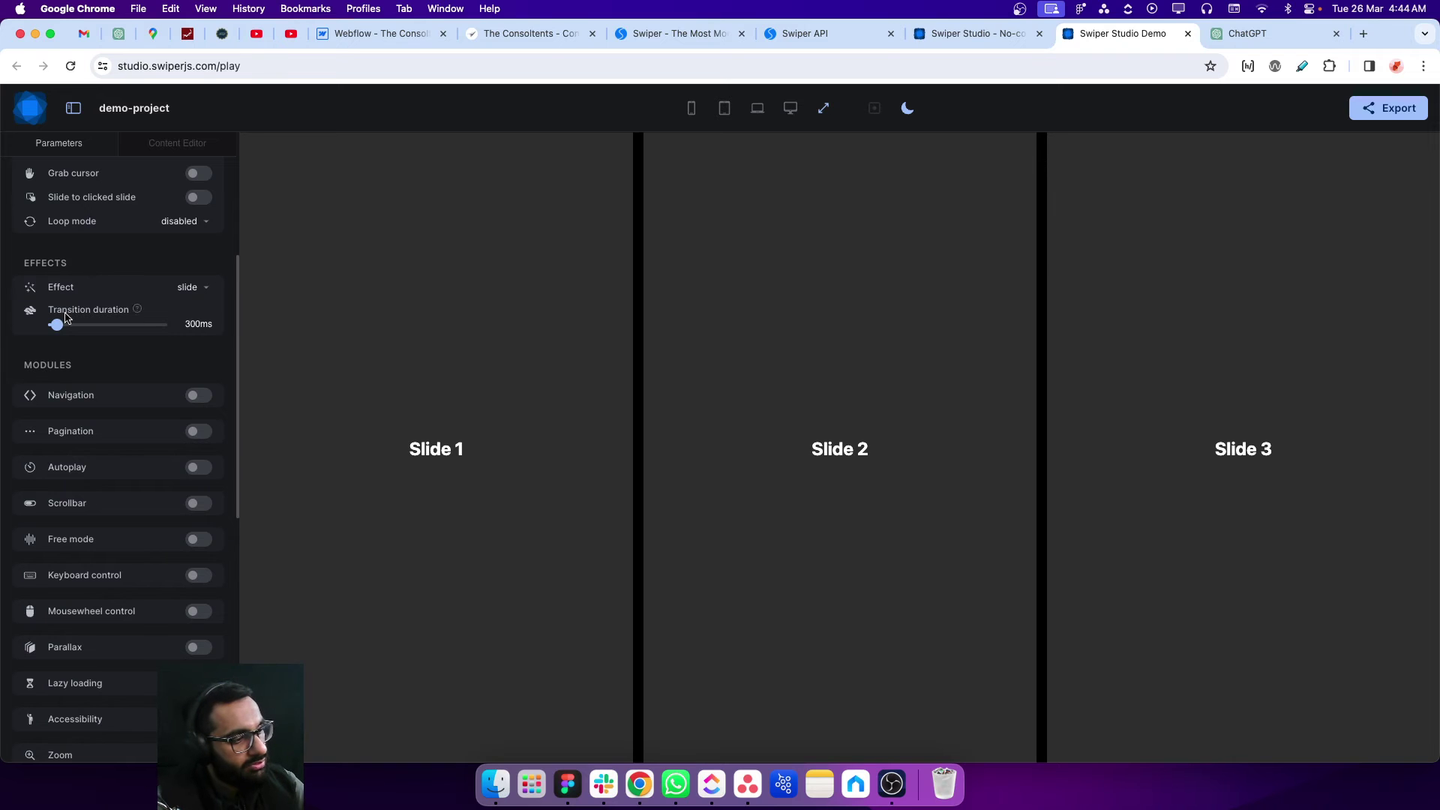
scroll(87, 386, "down", 5)
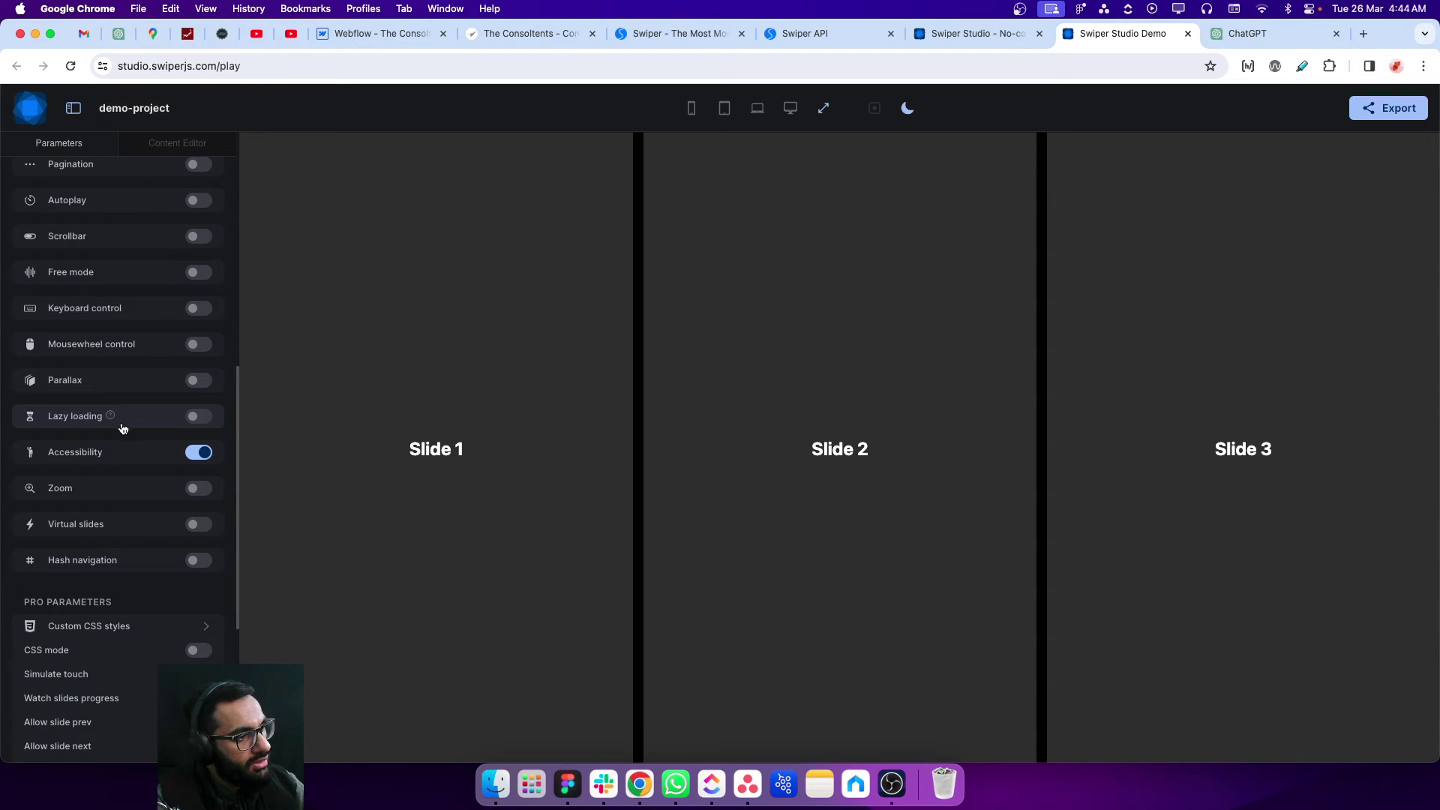
scroll(75, 439, "down", 1)
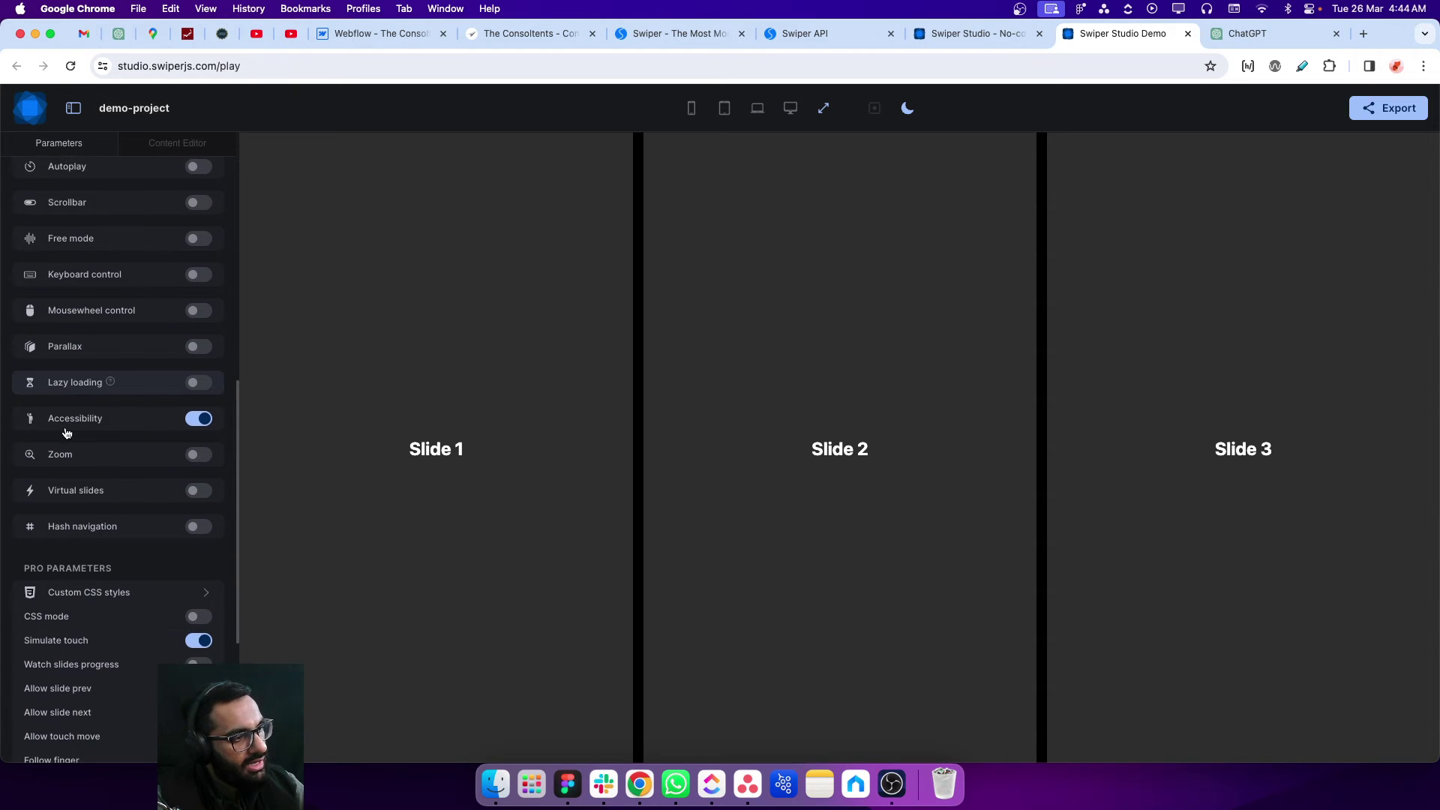
scroll(119, 495, "down", 2)
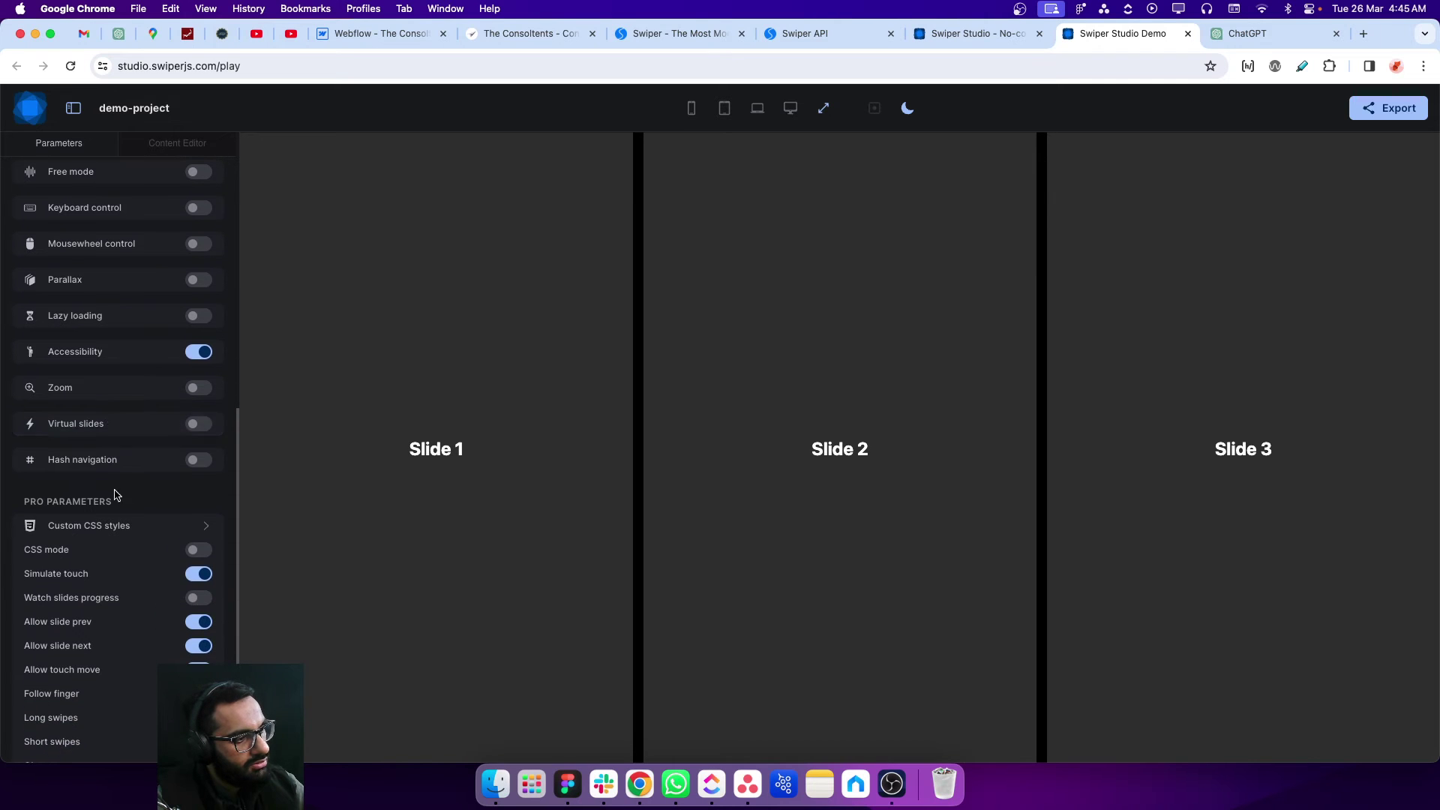
scroll(101, 435, "down", 4)
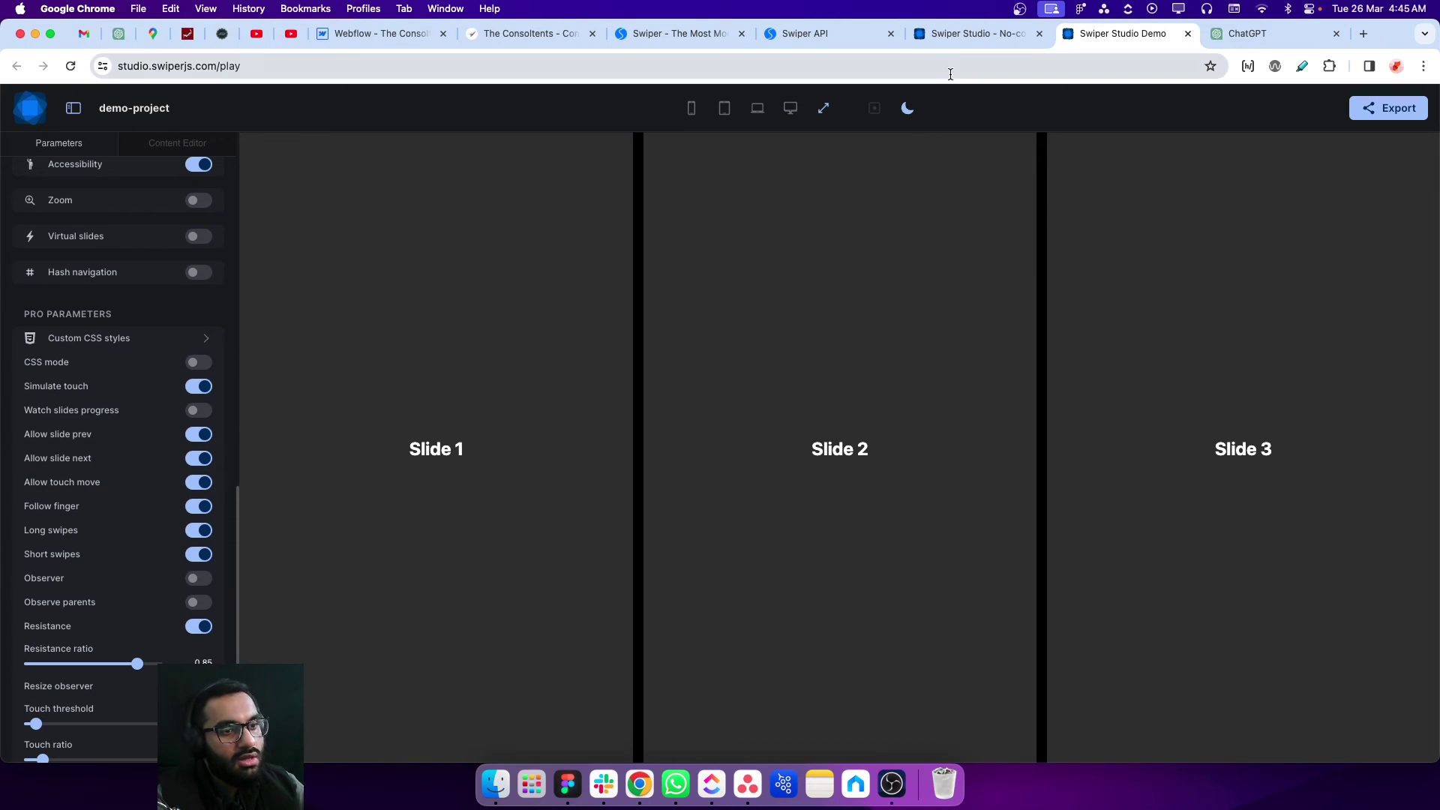
scroll(75, 483, "down", 1)
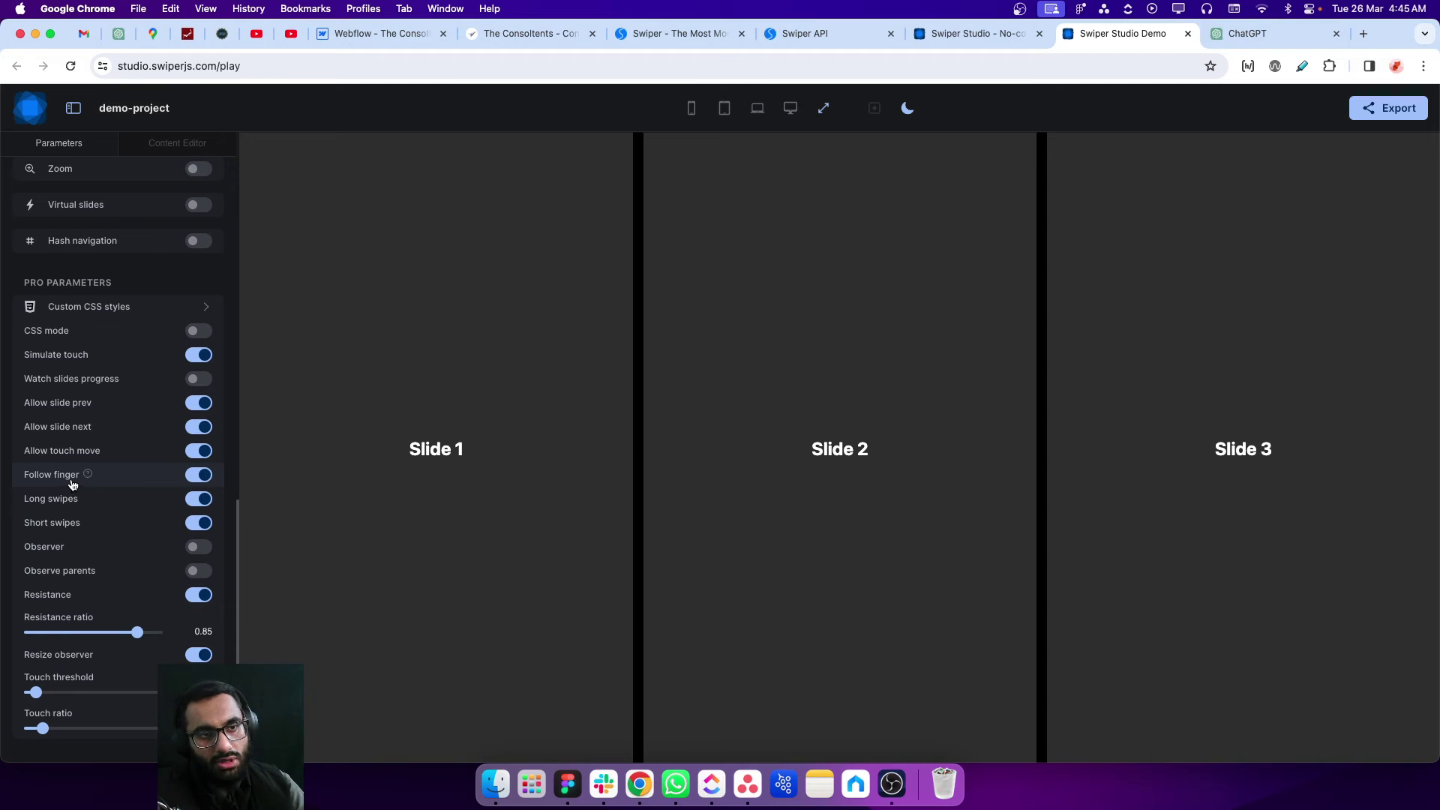
- Examine the Swiper API documentation's list of modules and read the Parallax section
left_click(825, 36)
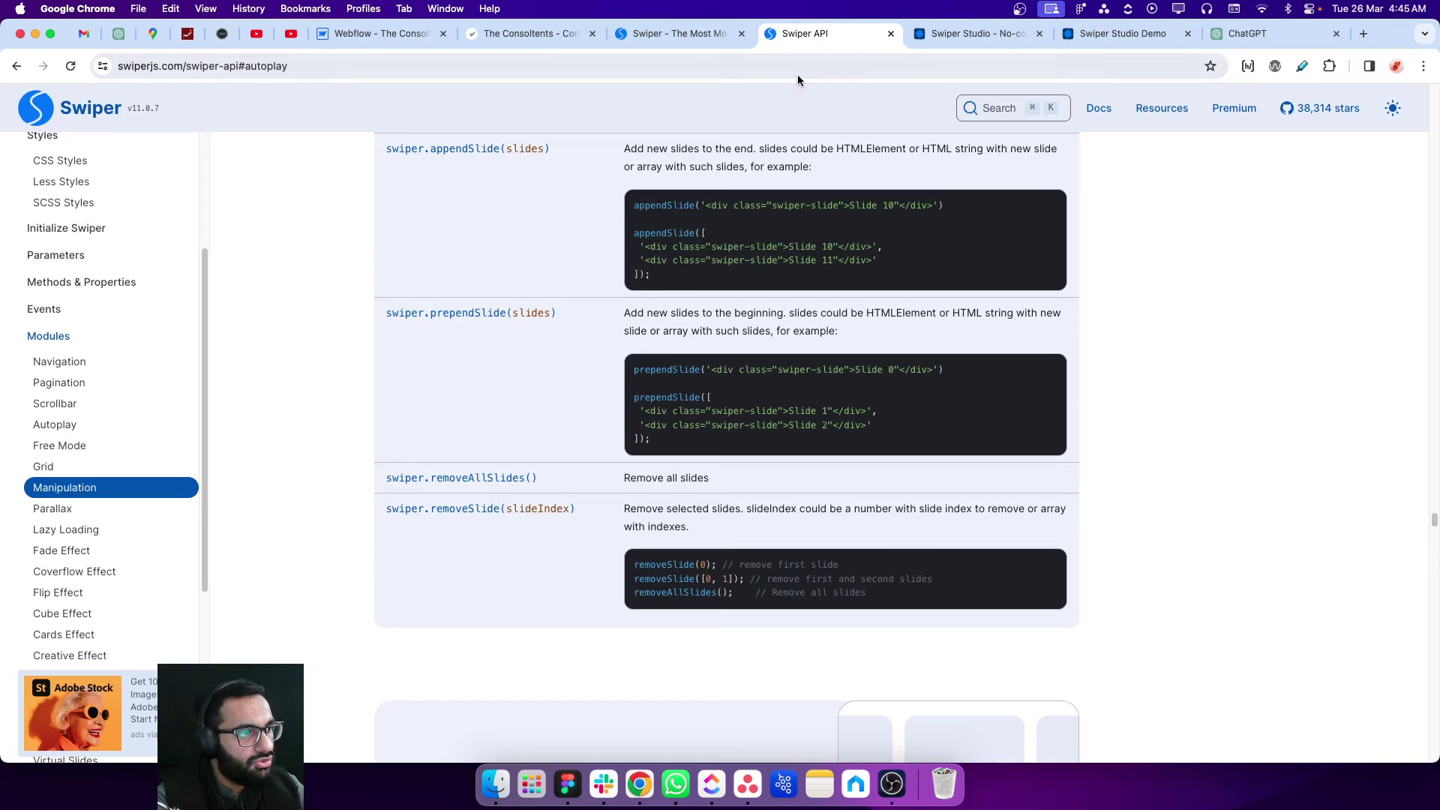
scroll(160, 350, "down", 5)
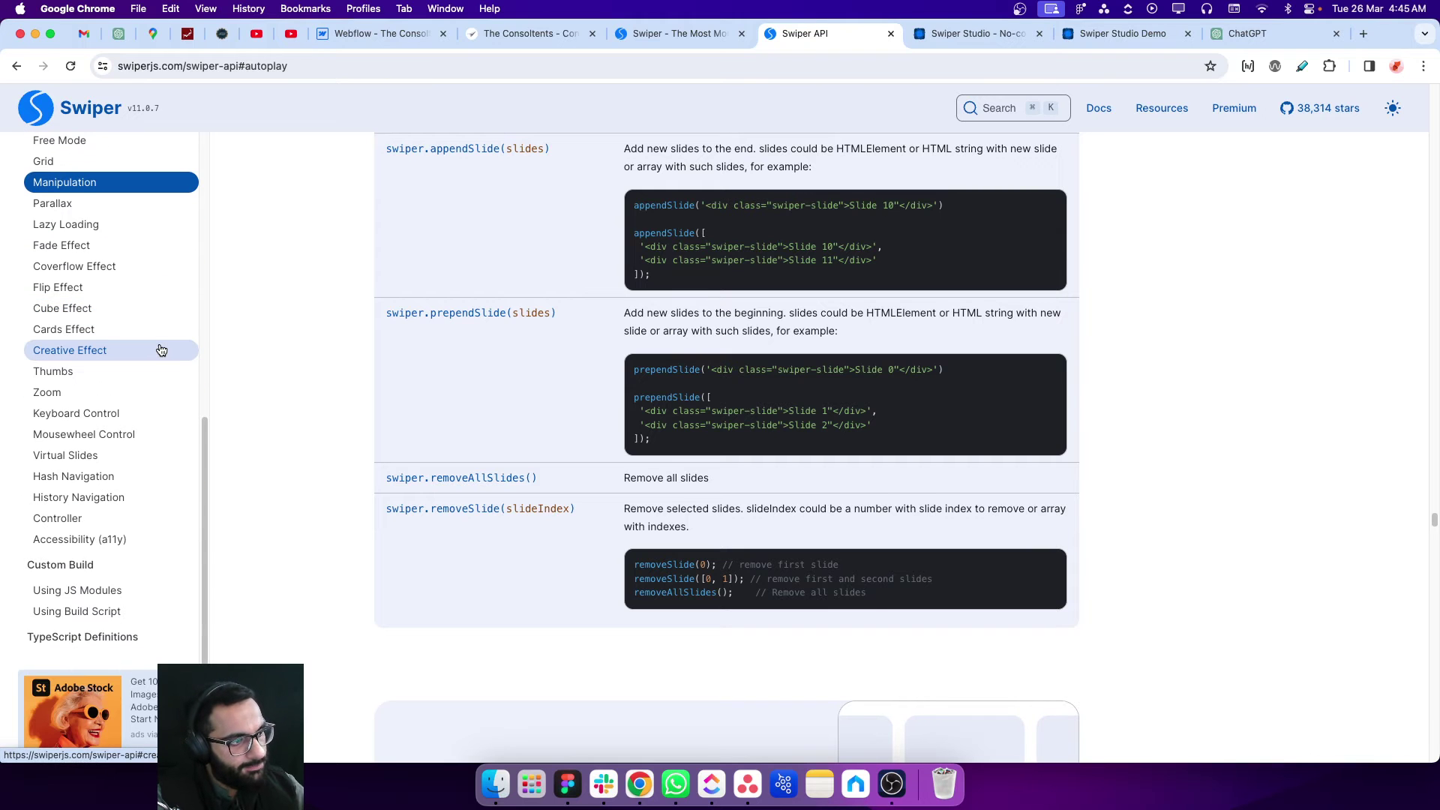
scroll(90, 379, "up", 3)
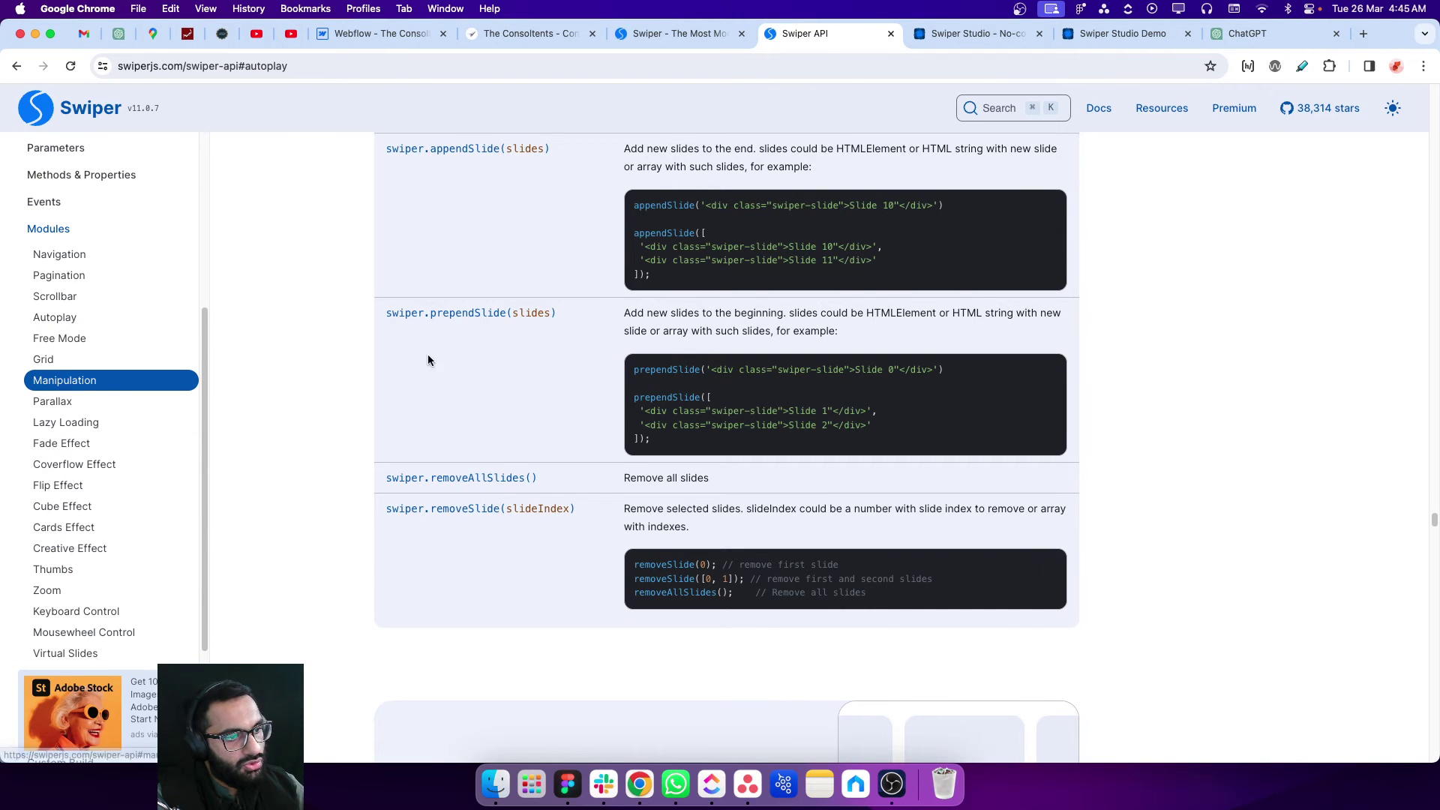
scroll(323, 357, "down", 7)
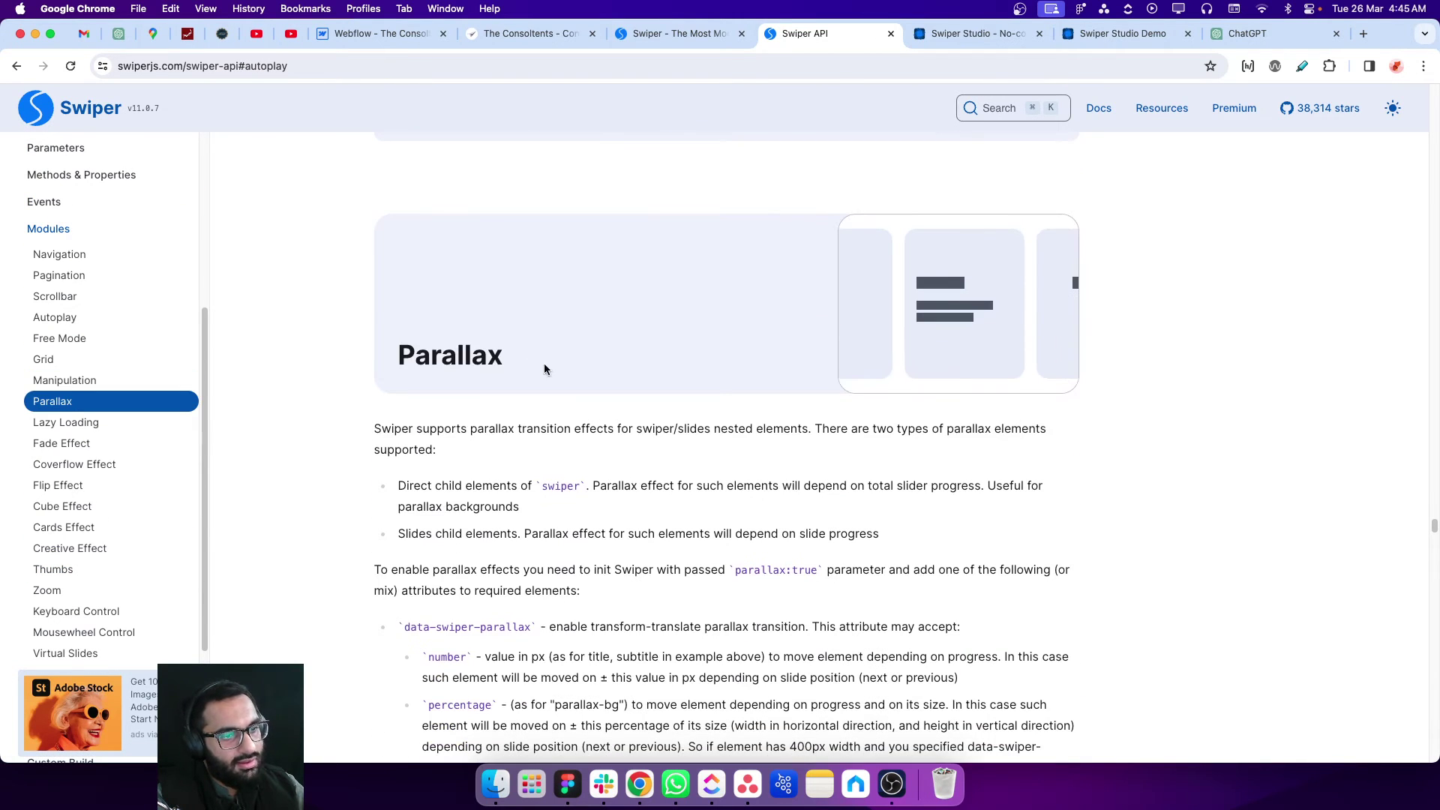
scroll(296, 353, "down", 1)
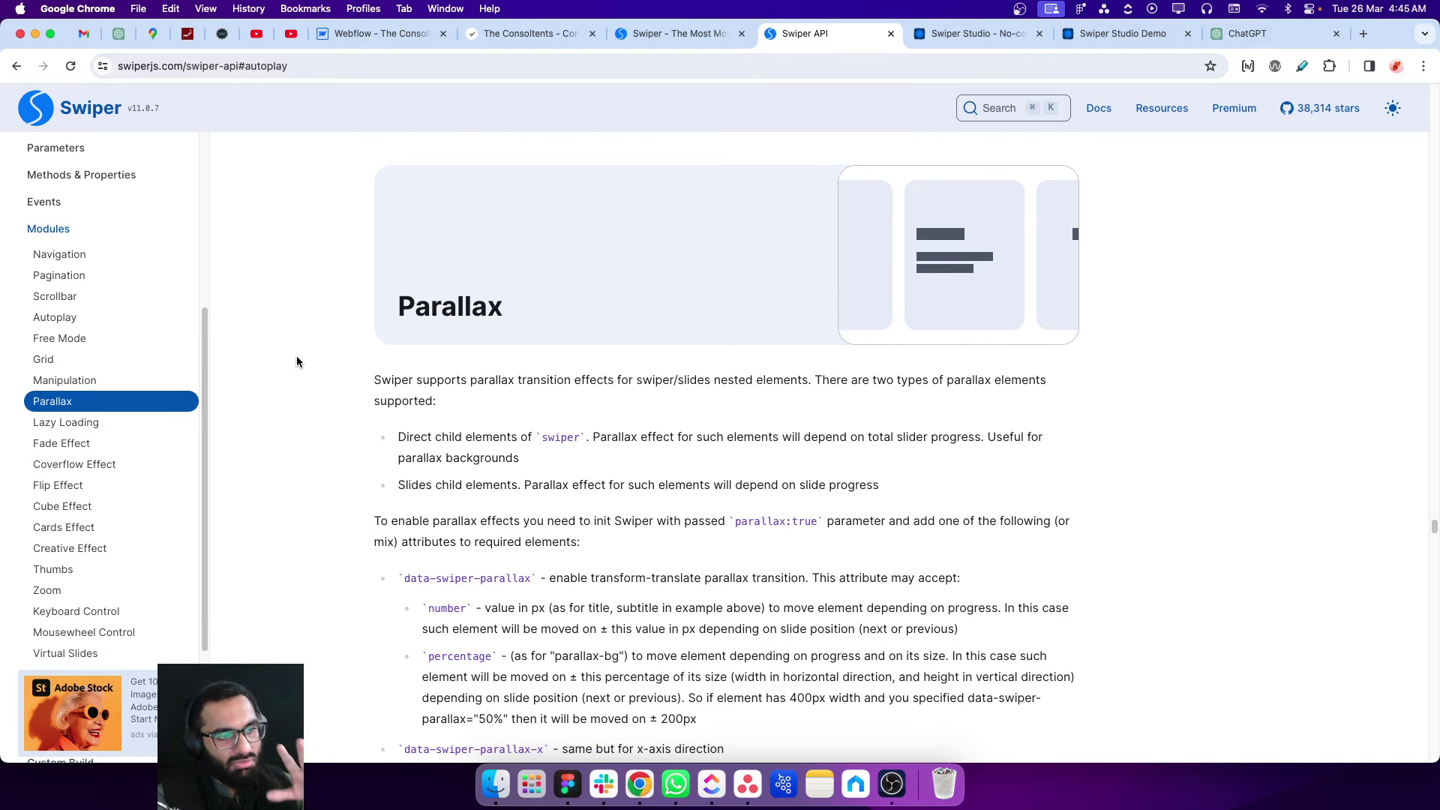
scroll(282, 380, "down", 4)
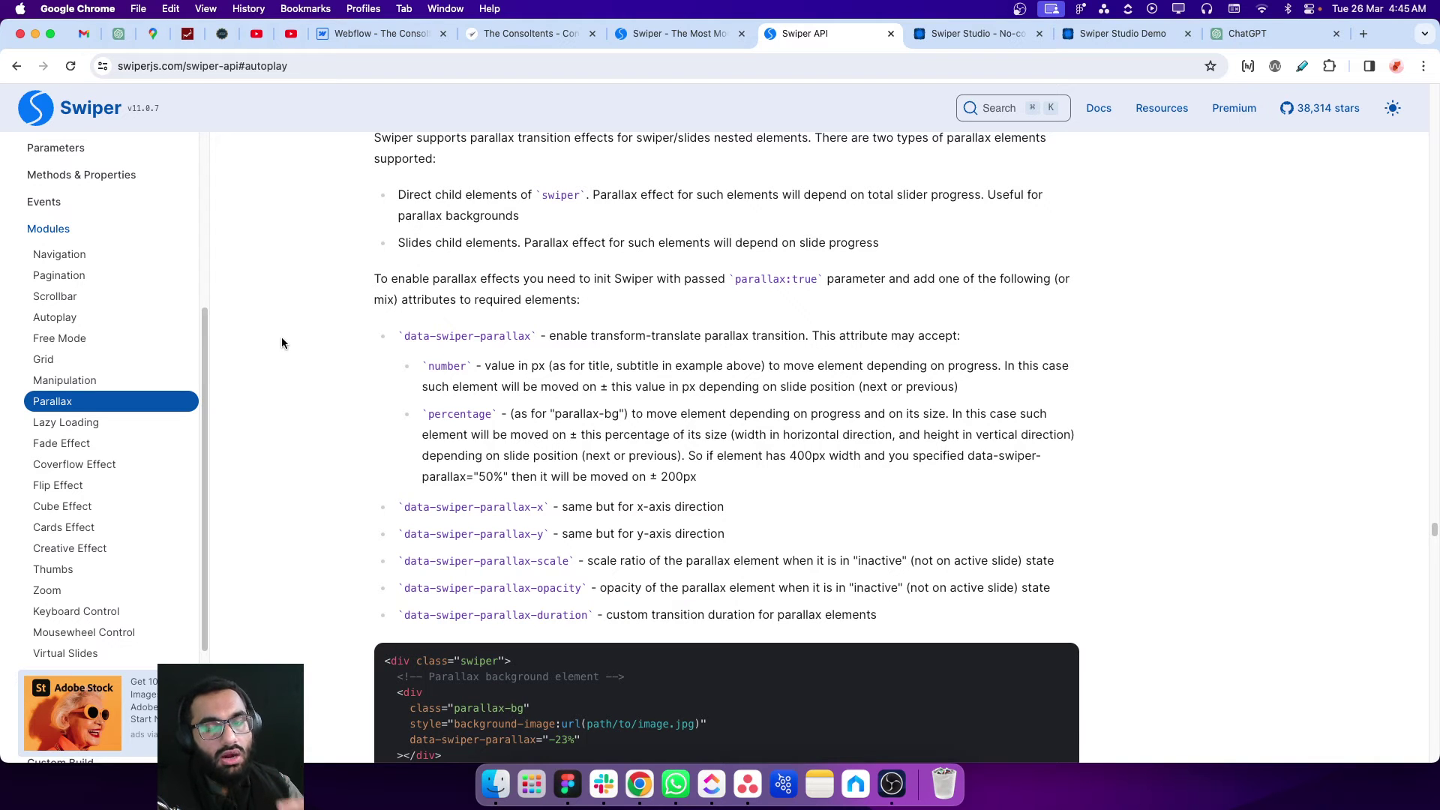
scroll(237, 314, "down", 6)
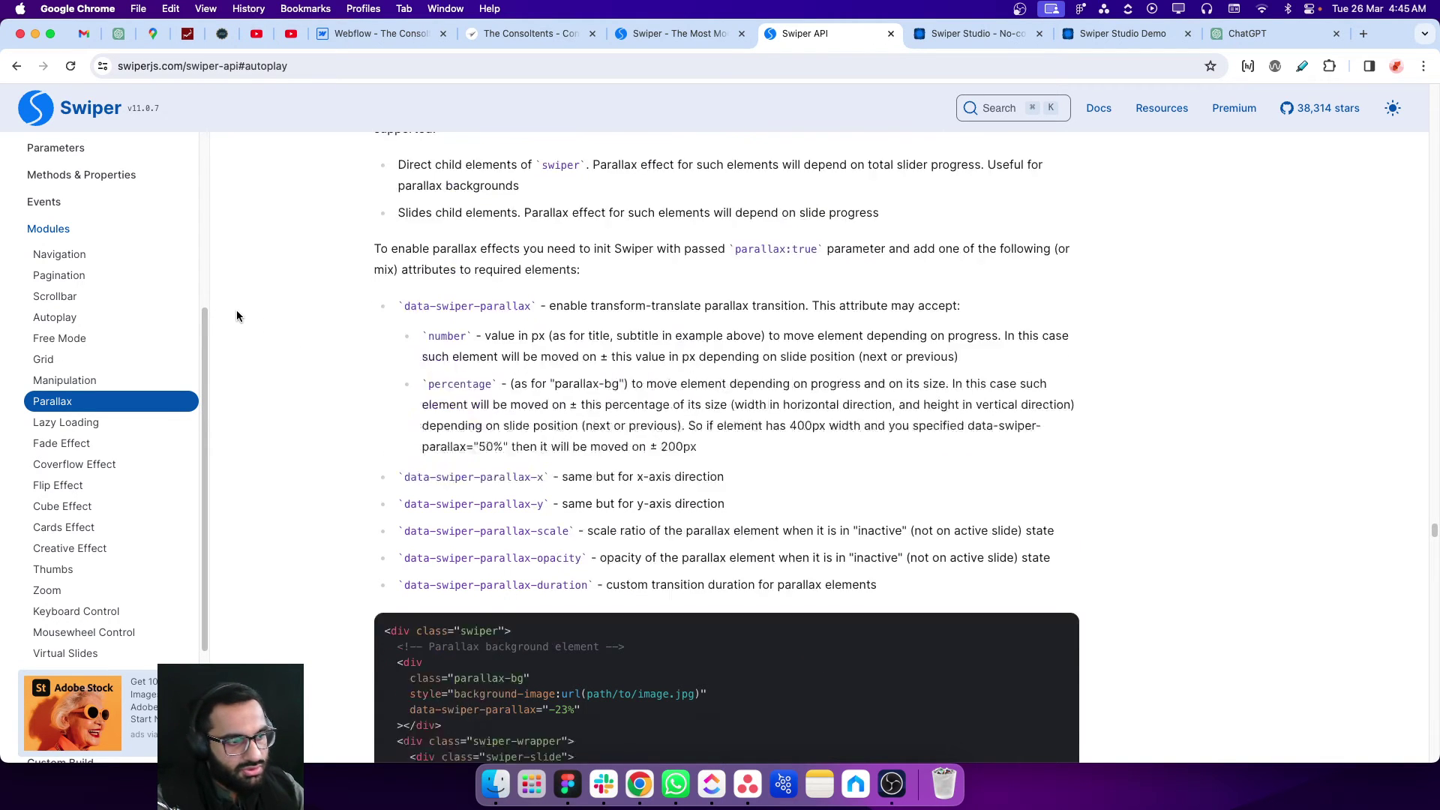
scroll(237, 315, "up", 5)
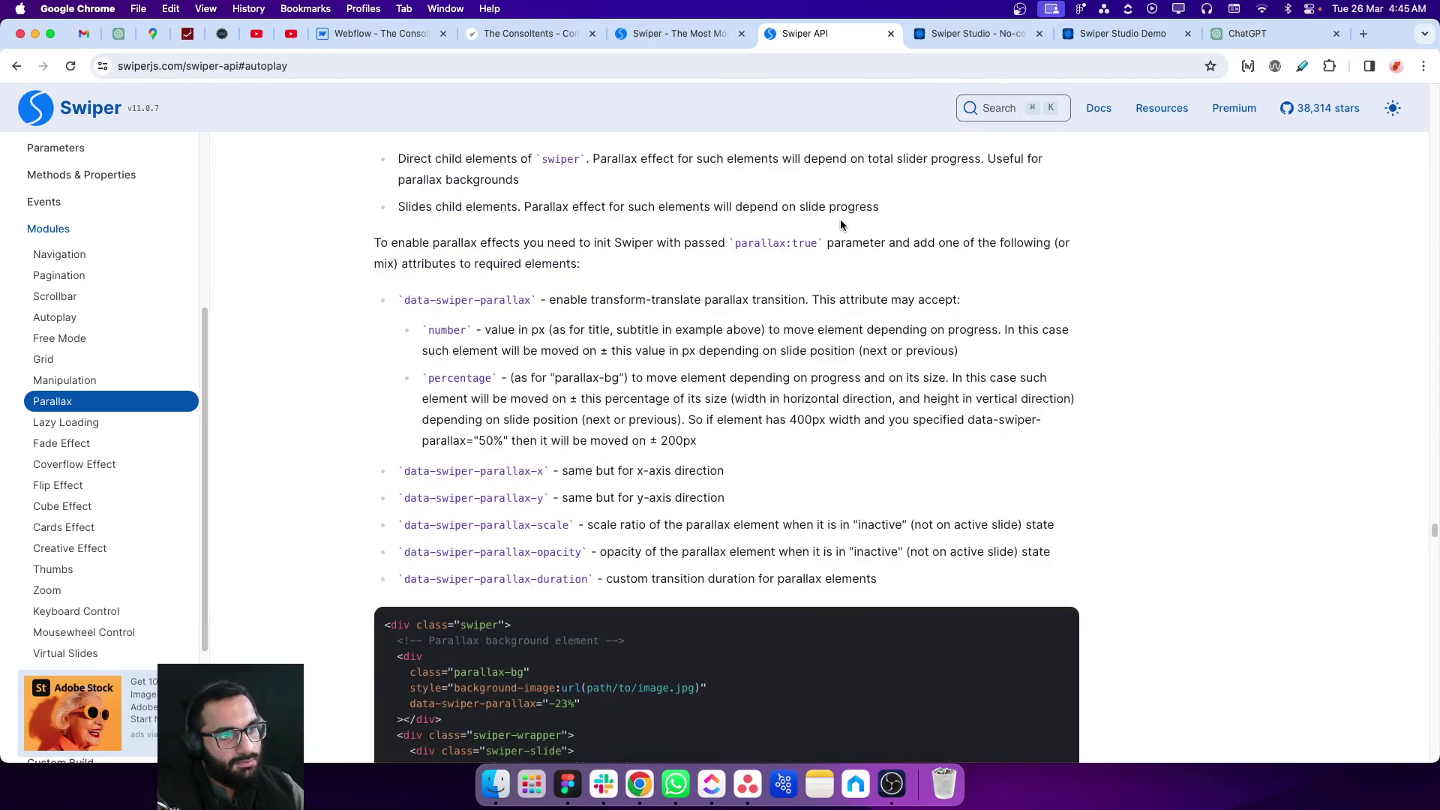
scroll(838, 221, "up", 2)
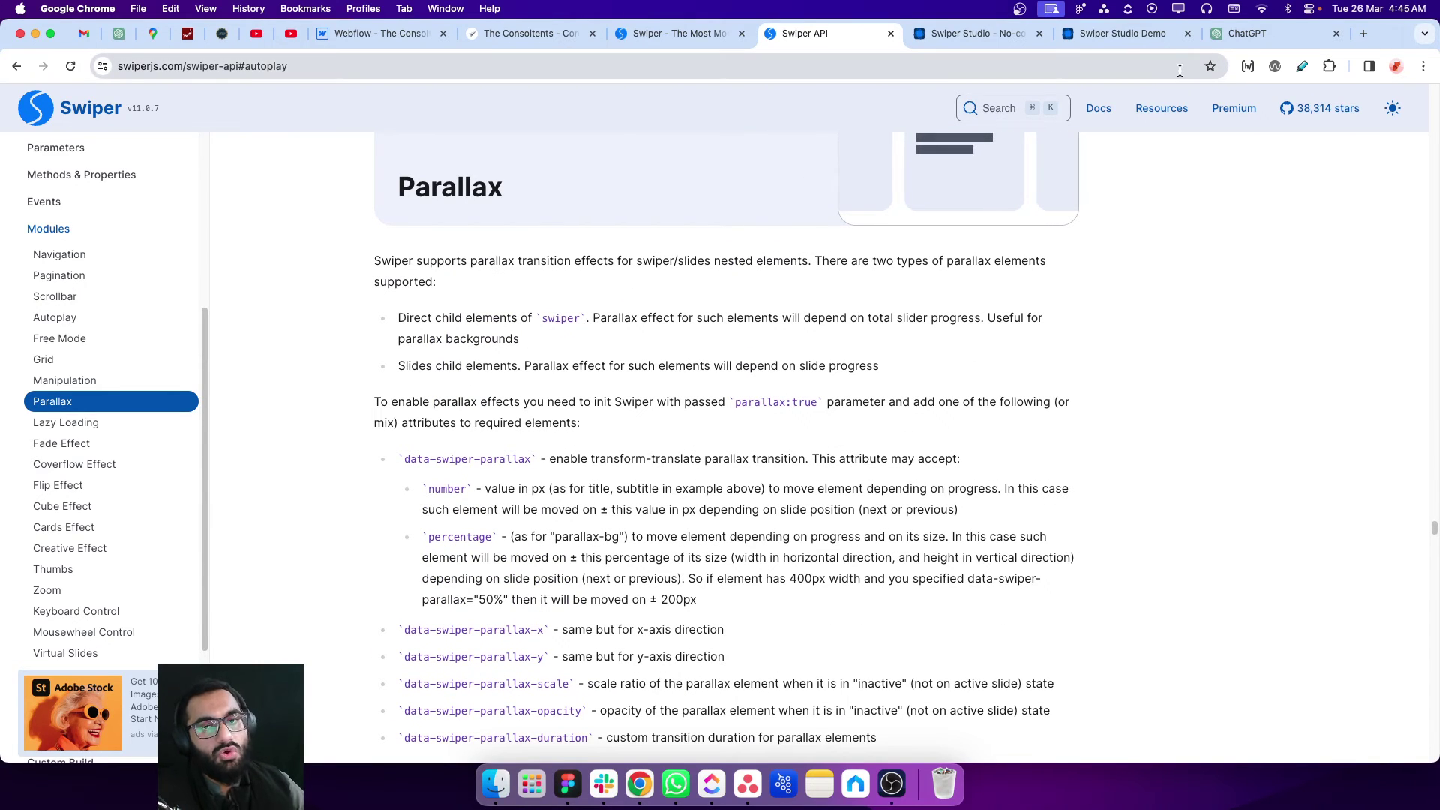
- Check the slider's structure in Webflow's Navigator, then open Swiper's Getting Started guide at the CDN and HTML layout sections
left_click(425, 33)
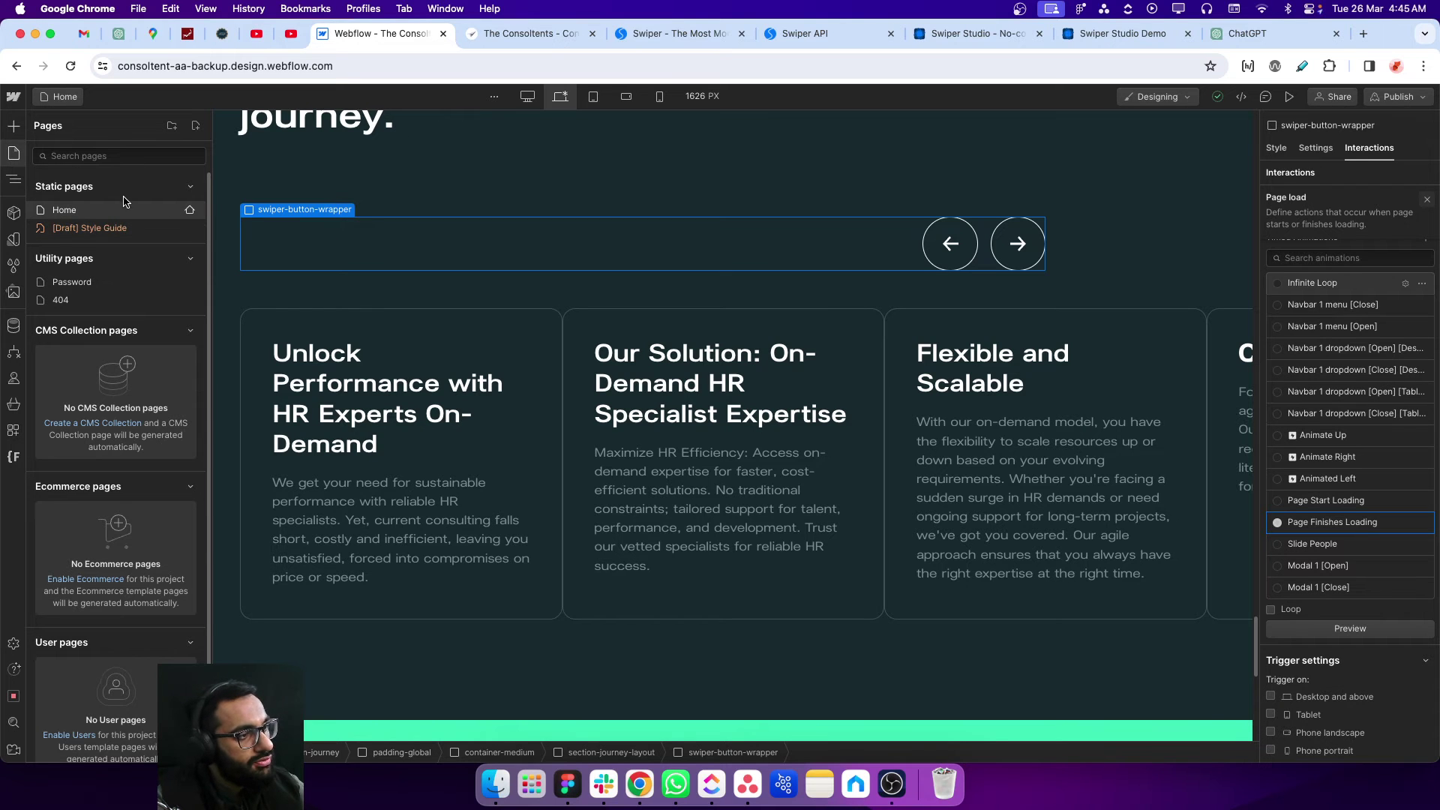
left_click(15, 183)
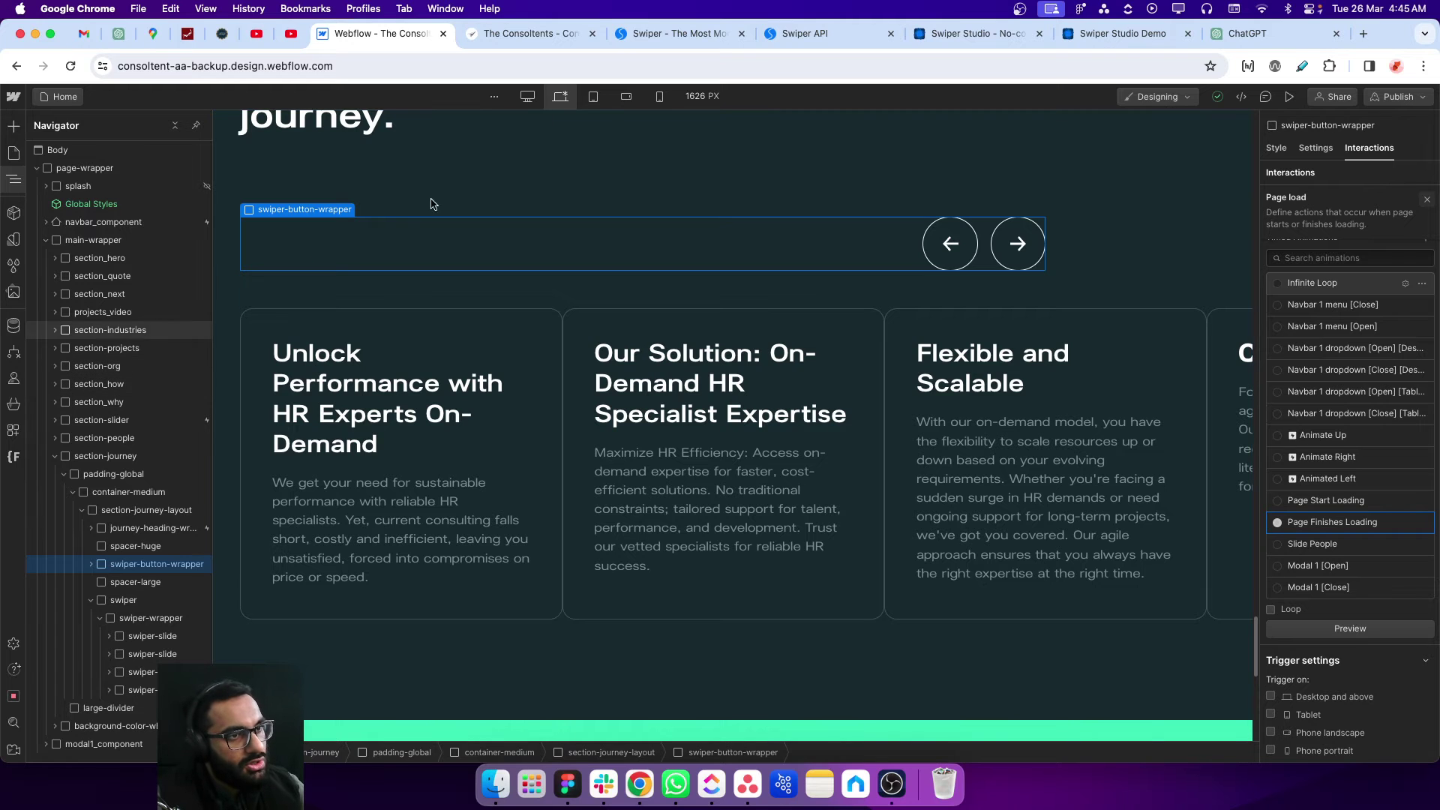
left_click(709, 36)
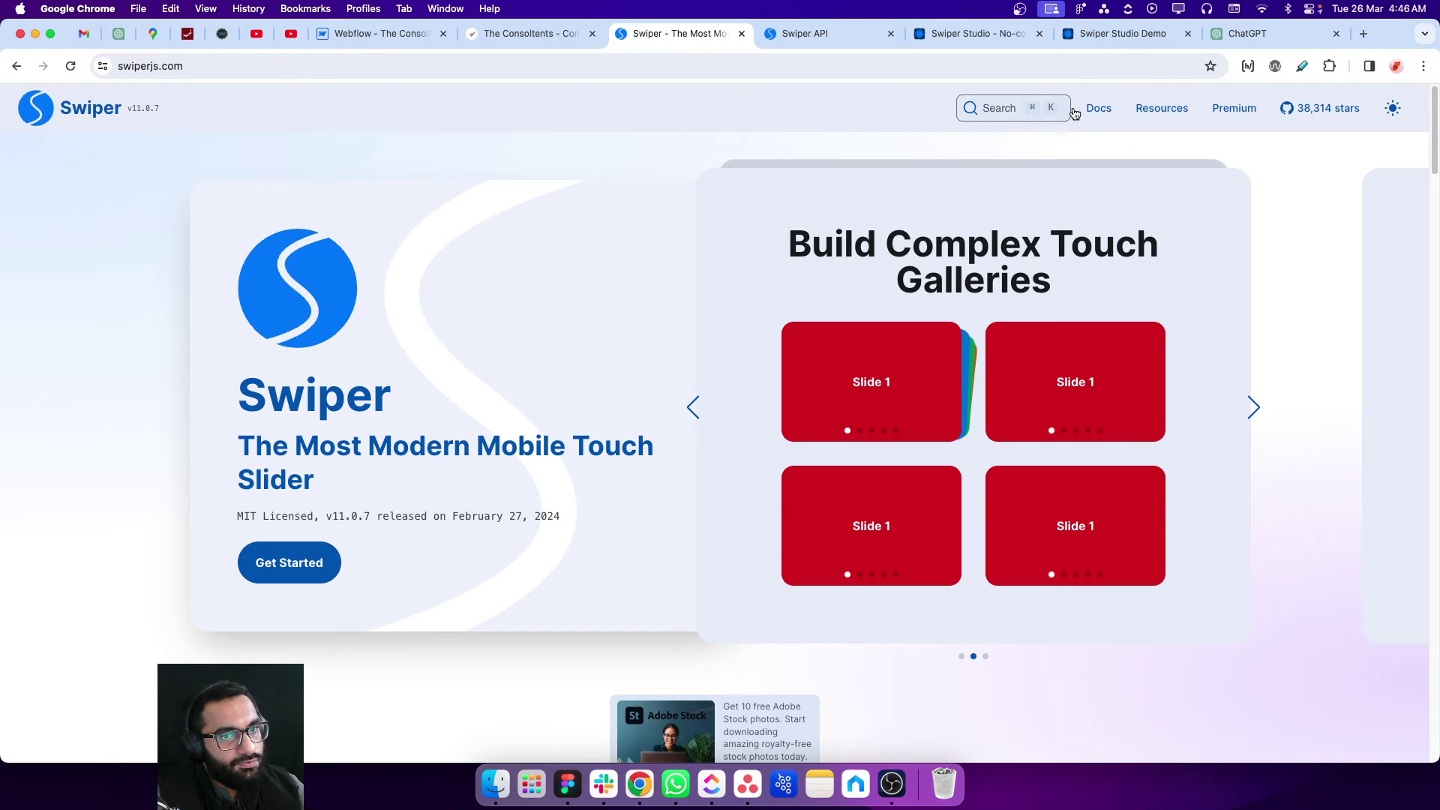
mouse_move(1091, 112)
left_click(1054, 142)
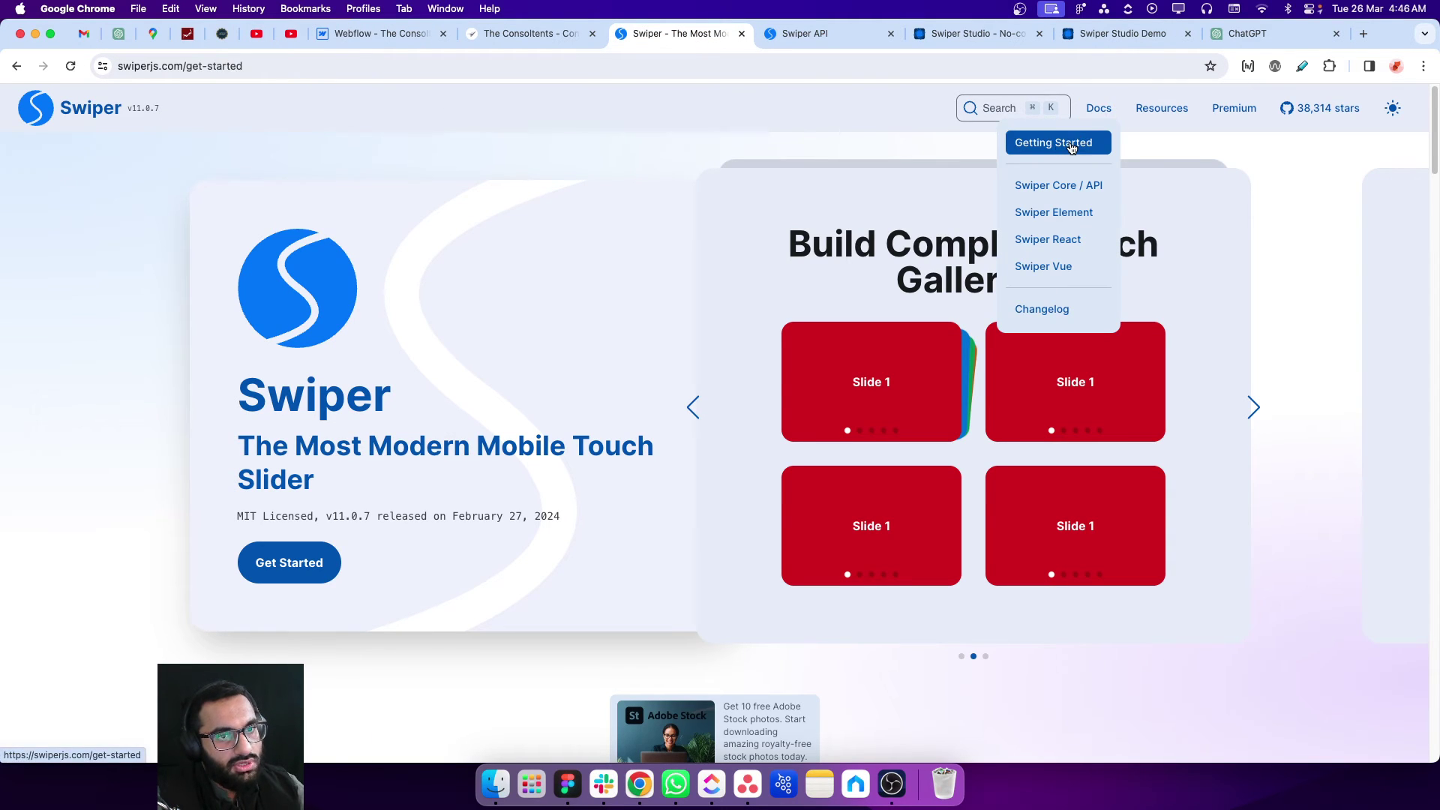
scroll(313, 397, "down", 10)
scroll(314, 396, "down", 8)
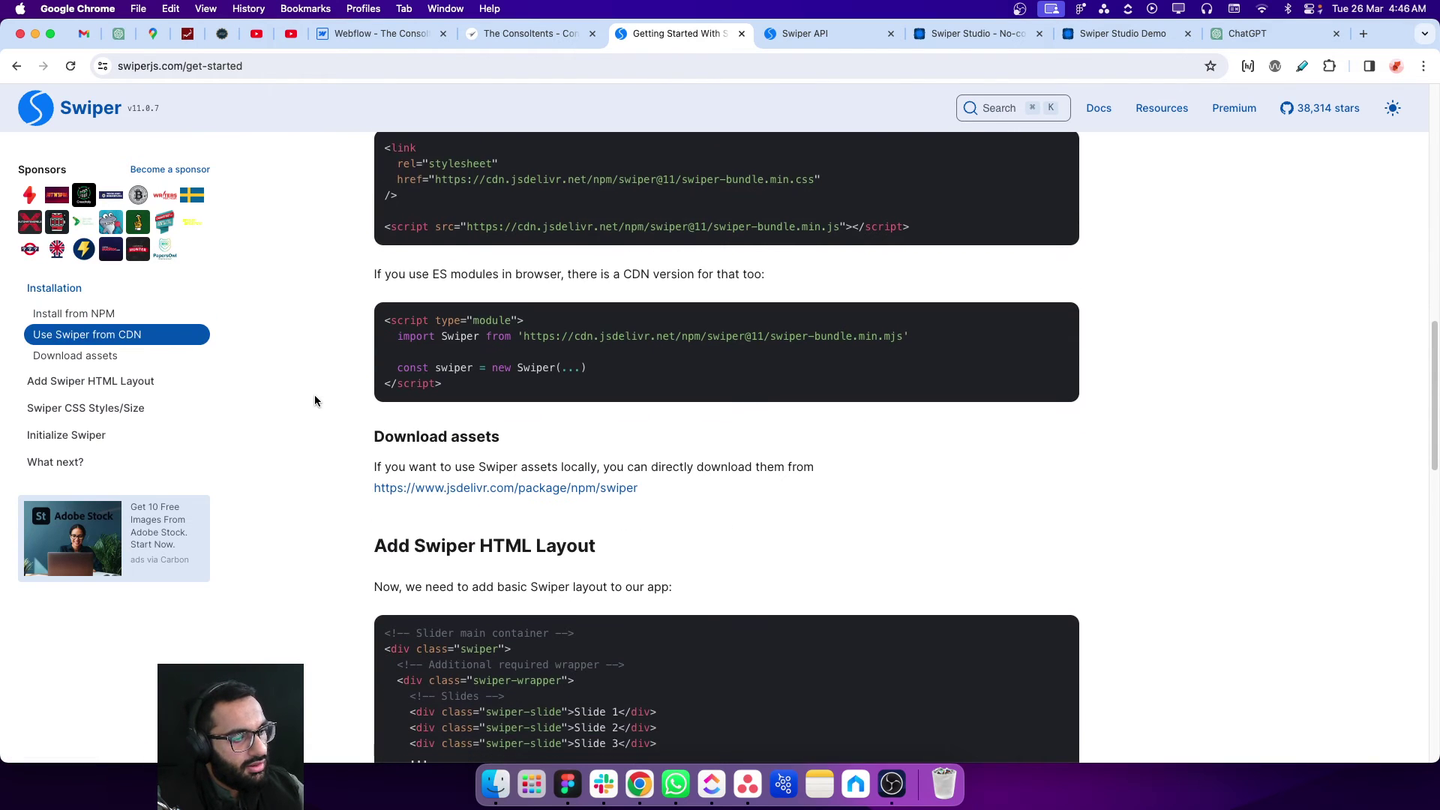
- Examine the Add Swiper HTML Layout code in the guide, highlighting the main container's swiper class
scroll(422, 401, "down", 1)
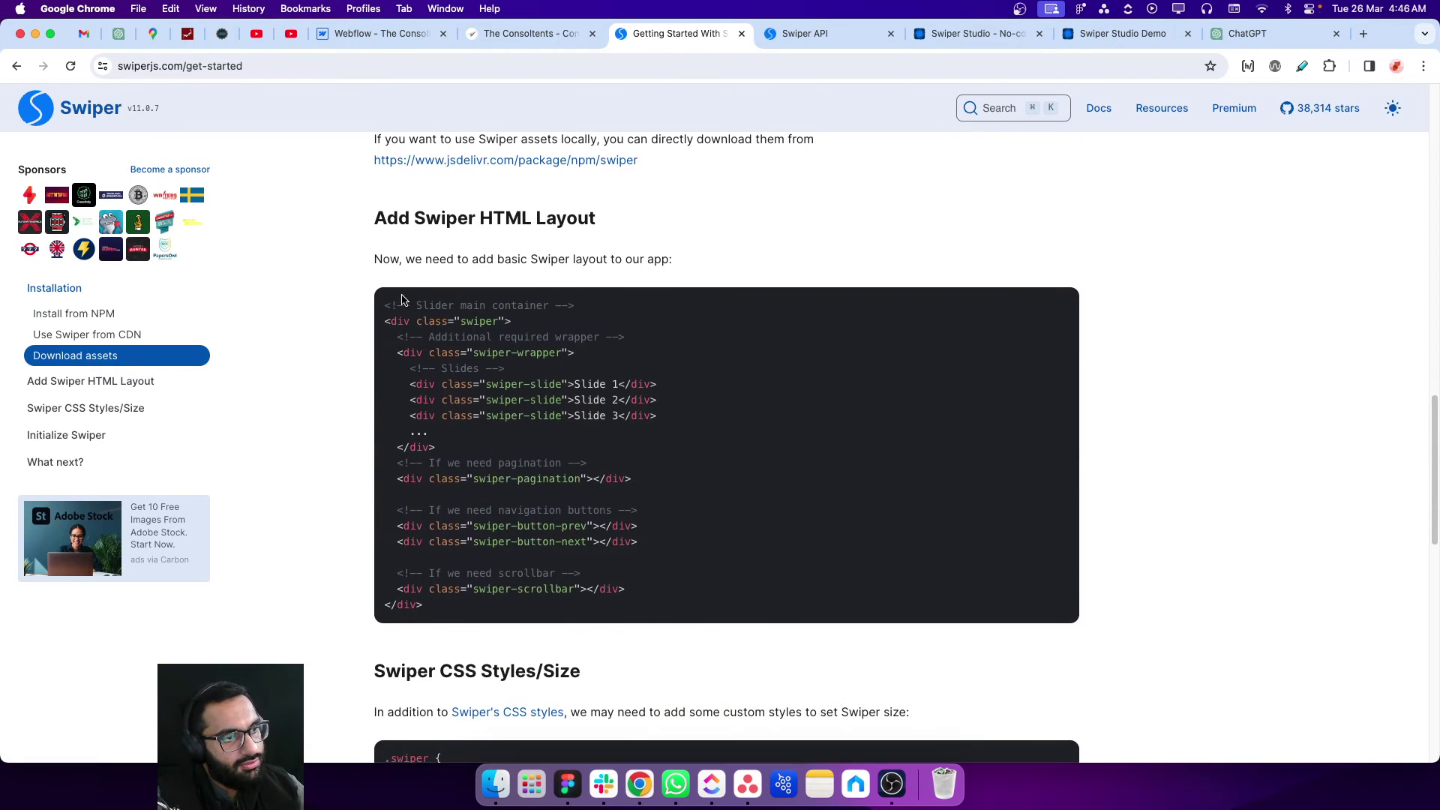
left_click_drag(383, 309, 510, 606)
left_click(491, 405)
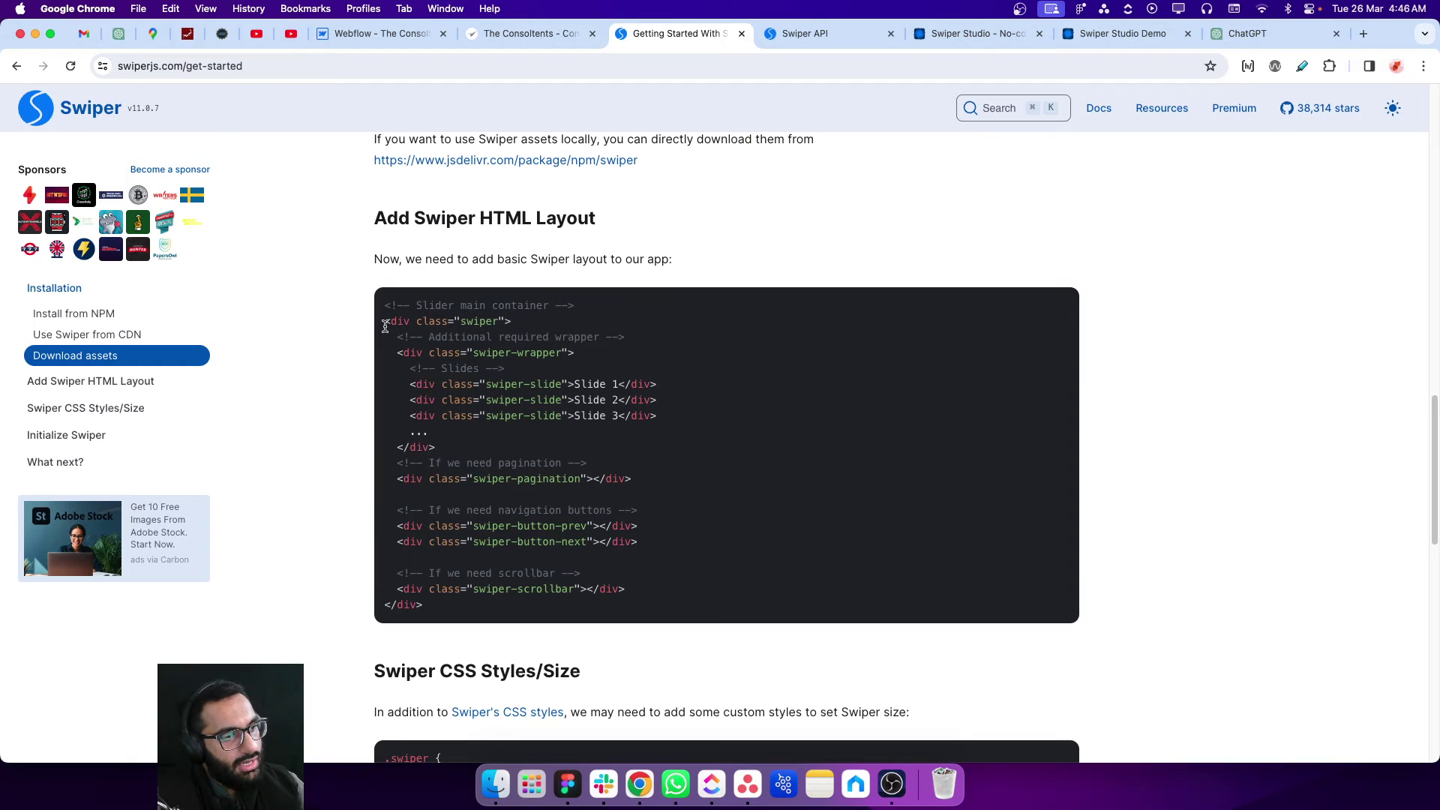
left_click_drag(385, 326, 490, 321)
left_click(465, 324)
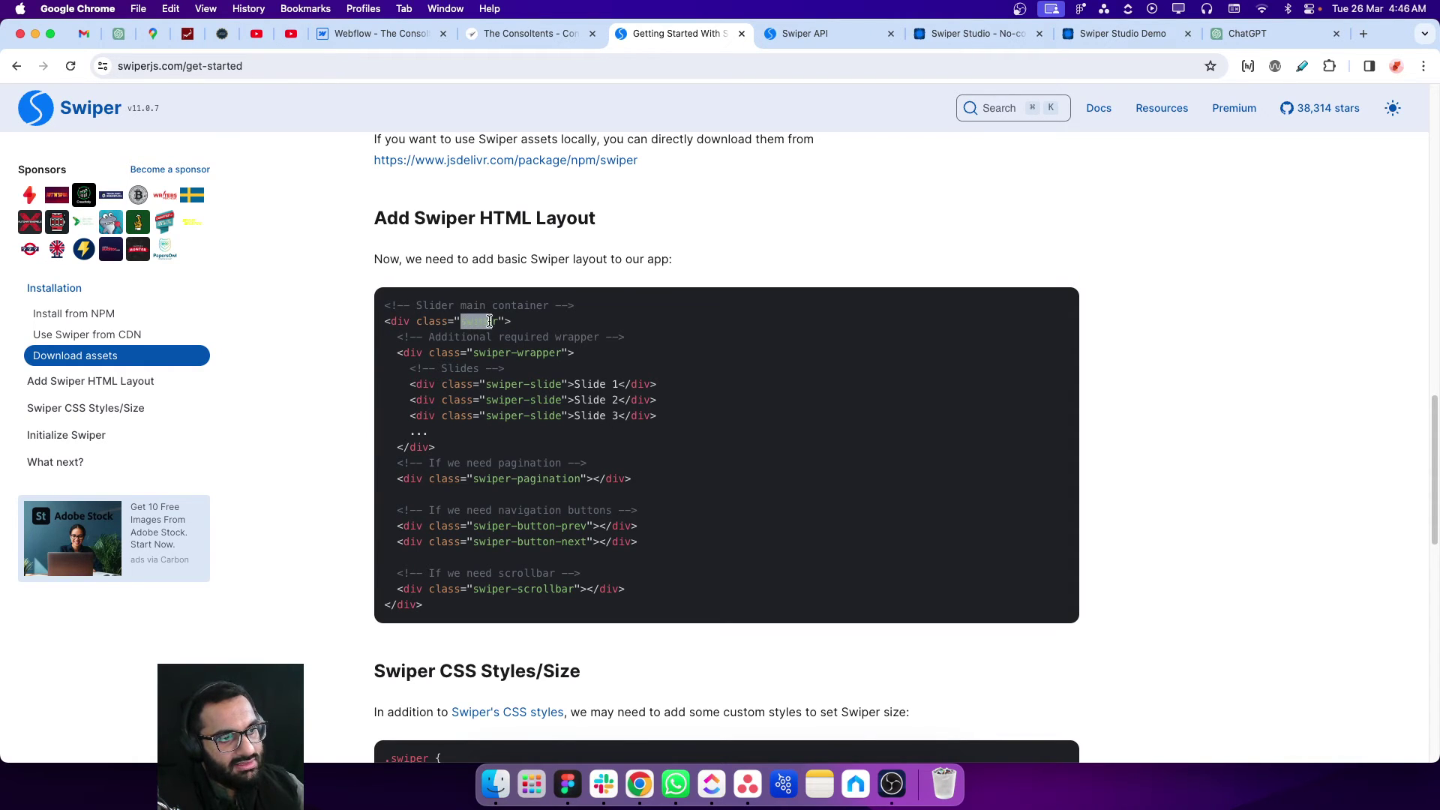
- Switch to Webflow and locate the '.swiper' selector in the active script of the Home page's before-body custom code
left_click(379, 33)
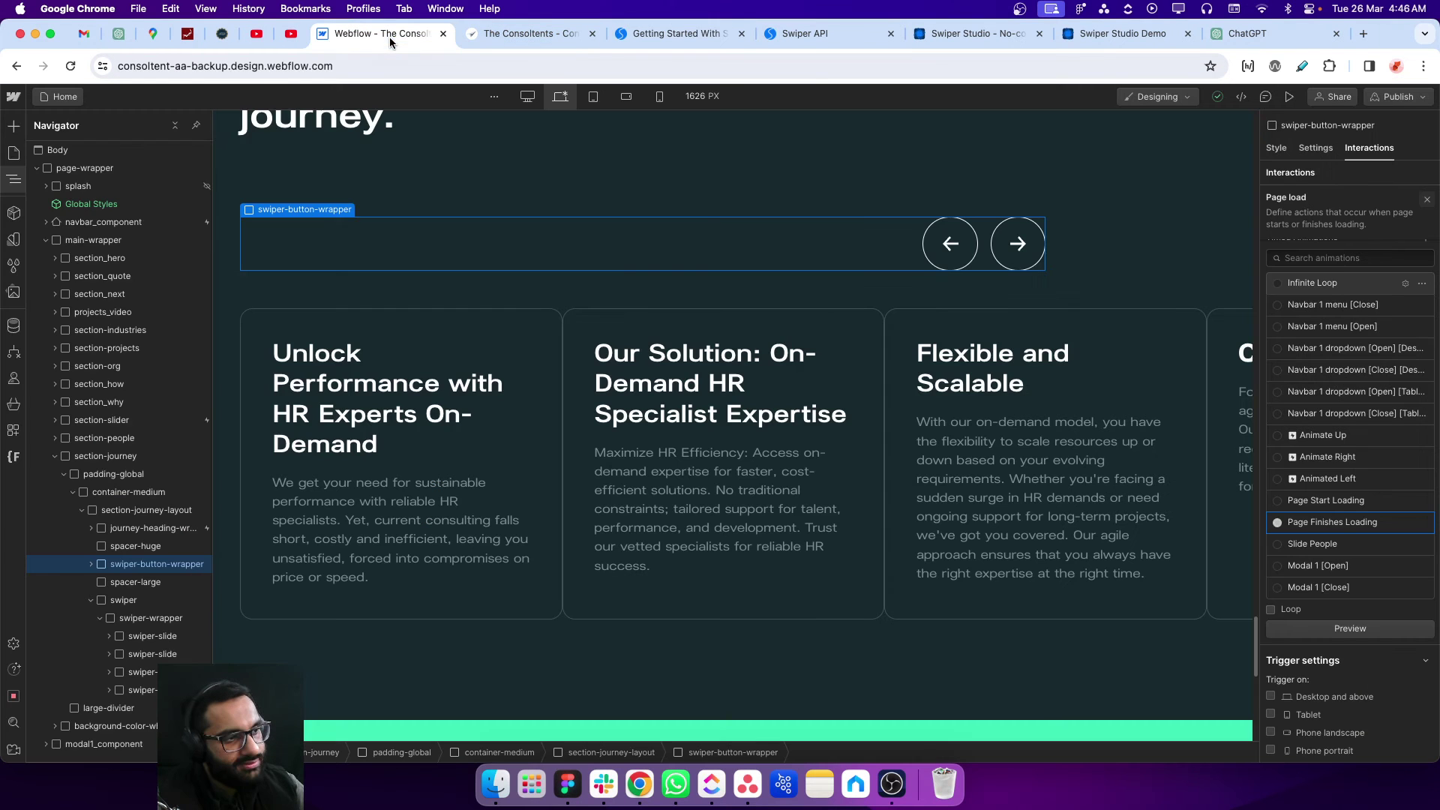
left_click(13, 152)
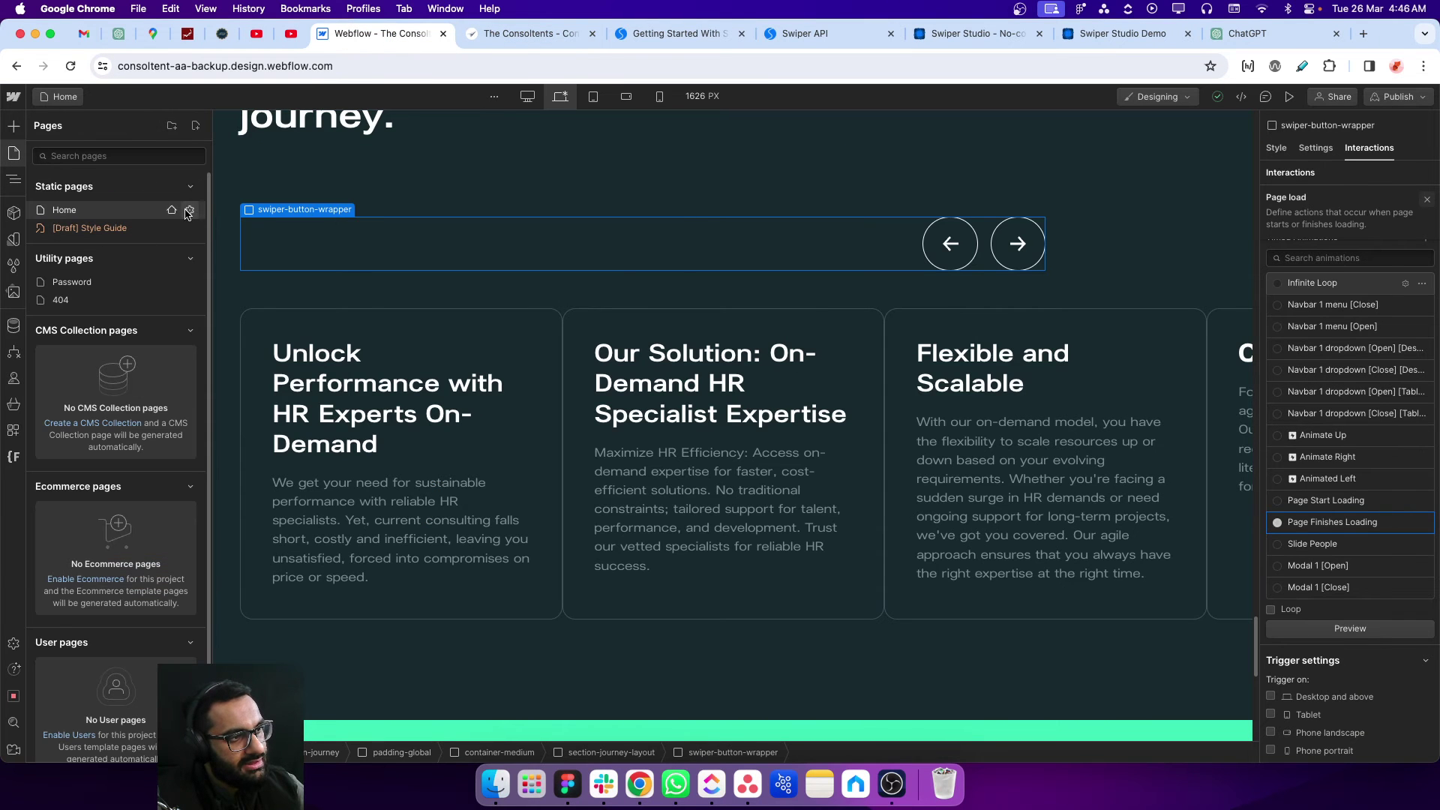
left_click(189, 210)
scroll(378, 293, "down", 15)
scroll(605, 402, "down", 3)
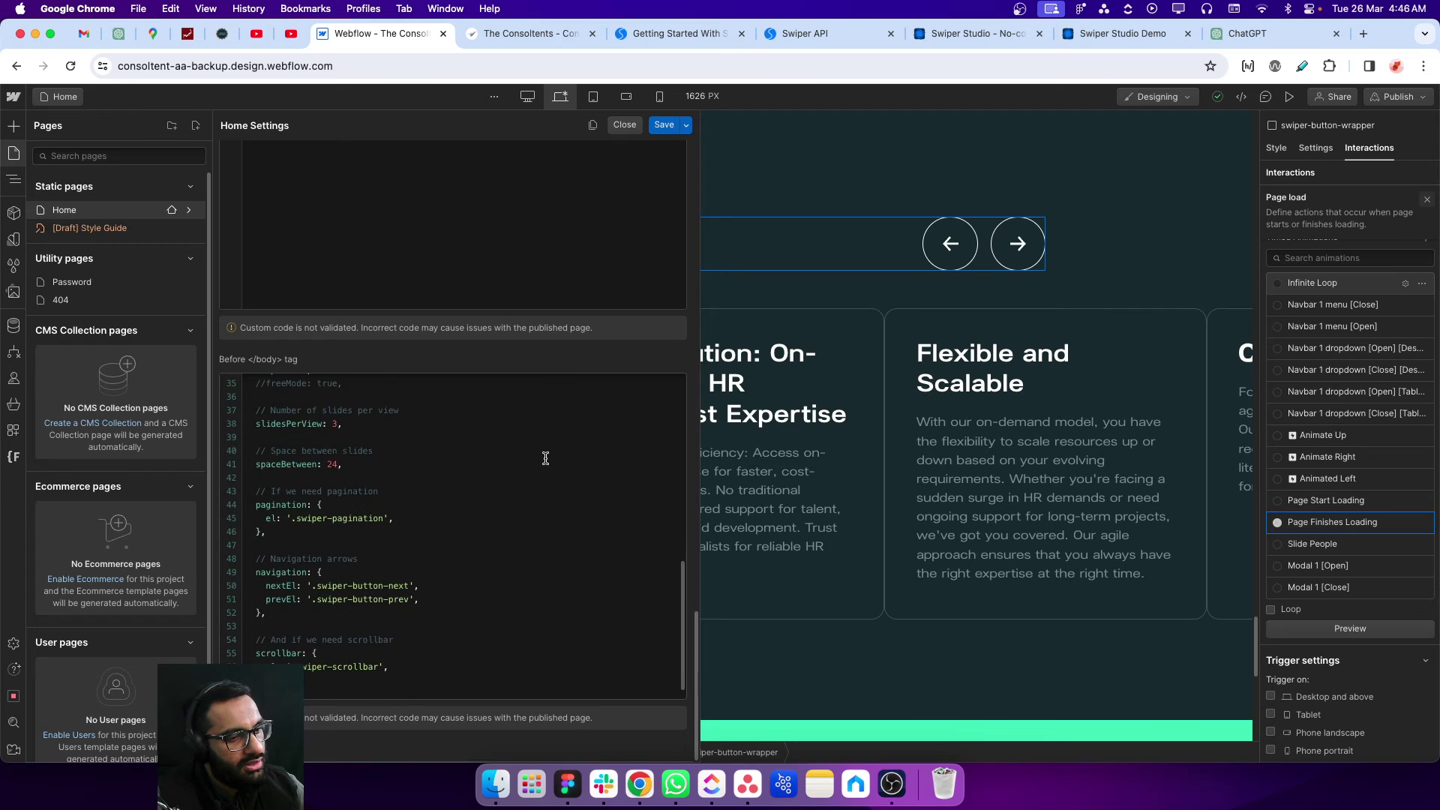
scroll(465, 585, "up", 6)
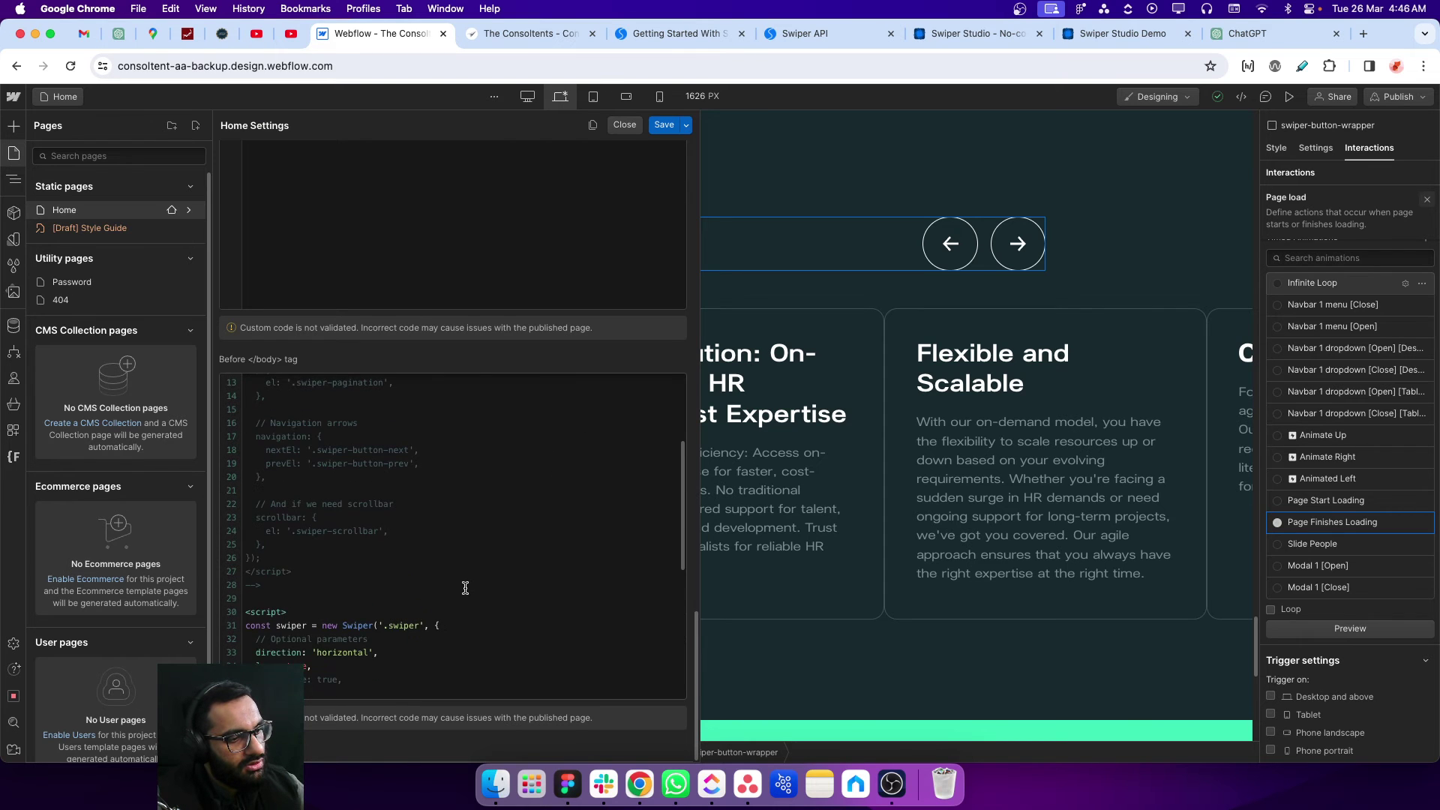
left_click_drag(383, 576, 421, 574)
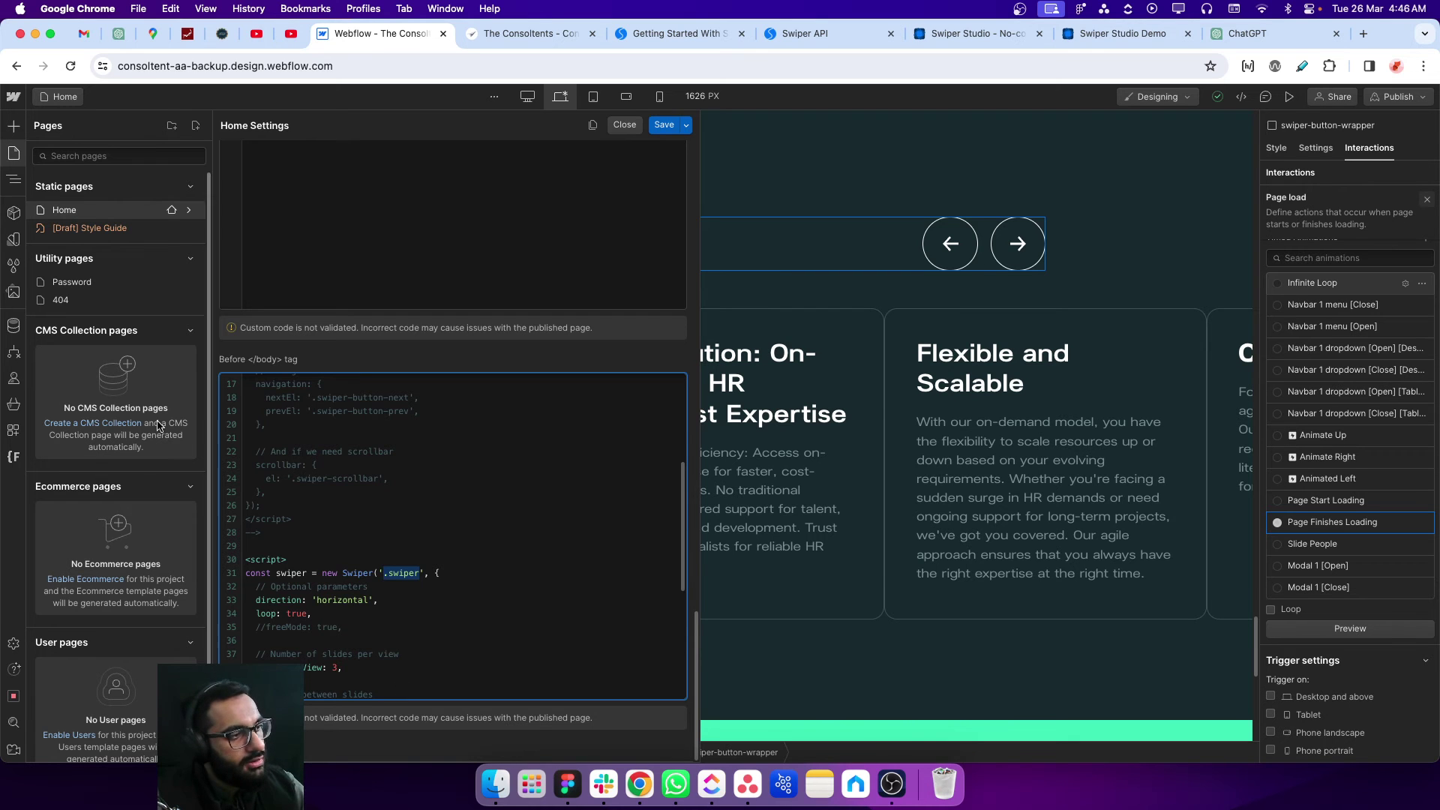
- Leave the page settings, select the swiper element in the page structure and review its class and style properties
left_click(14, 154)
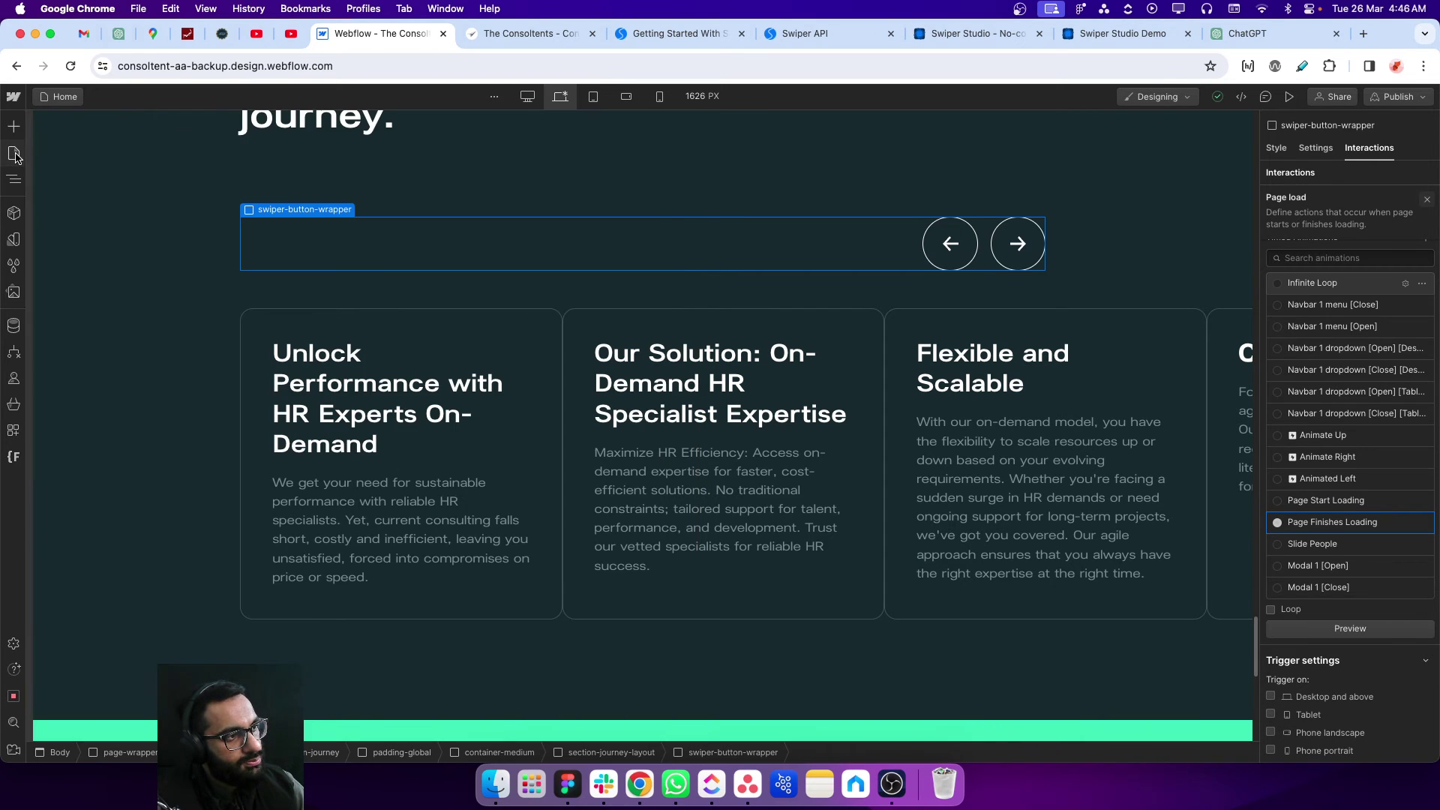
left_click(14, 180)
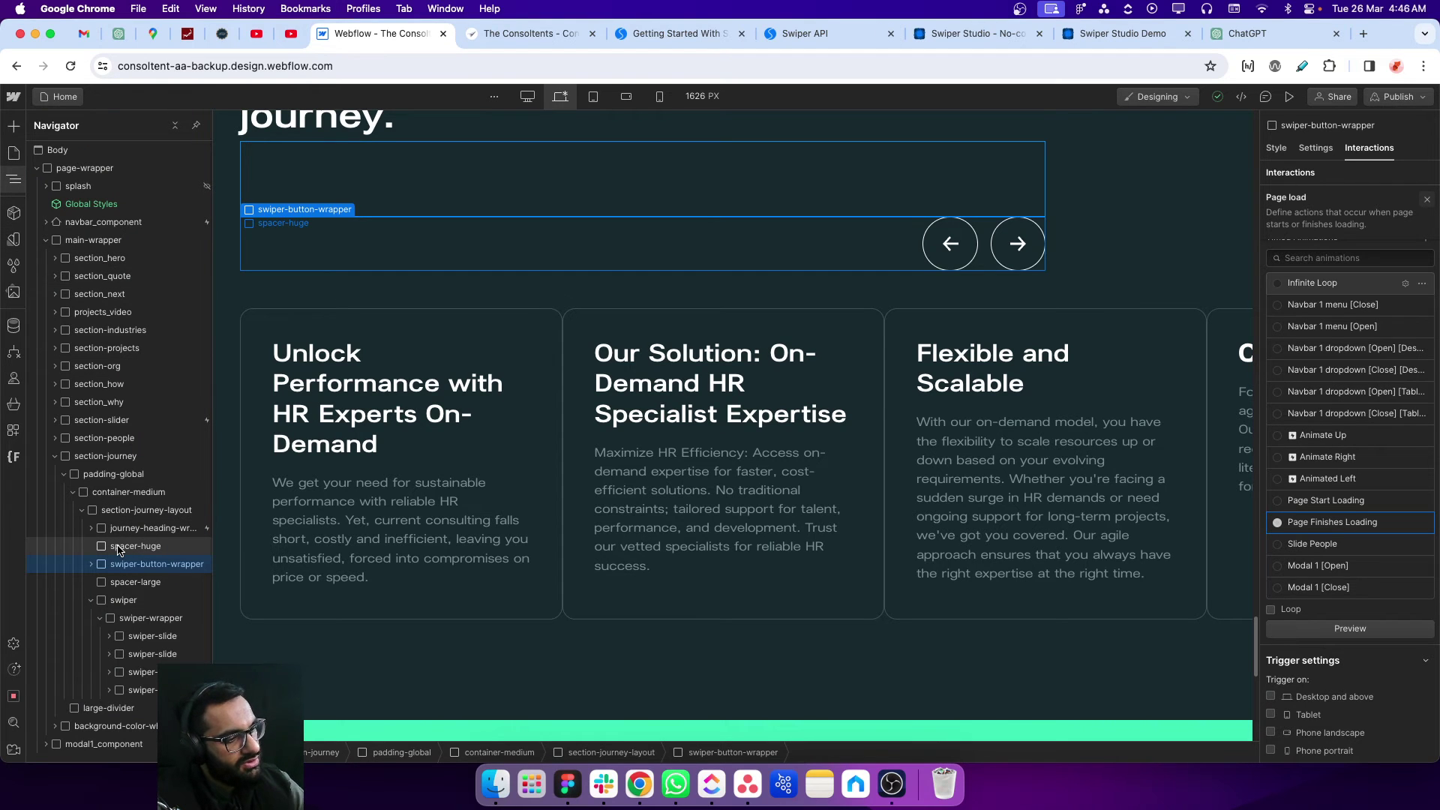
left_click(120, 600)
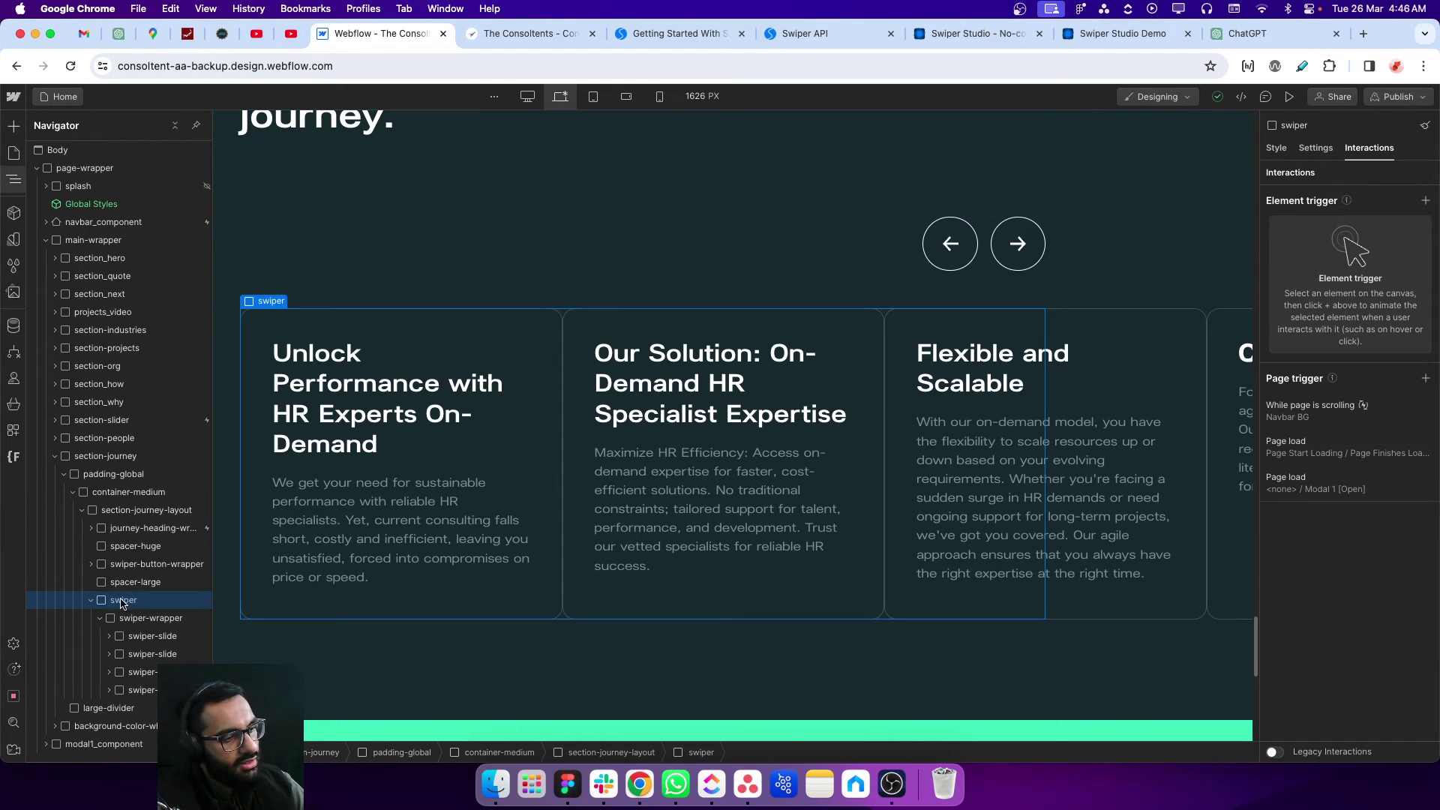
left_click(1276, 148)
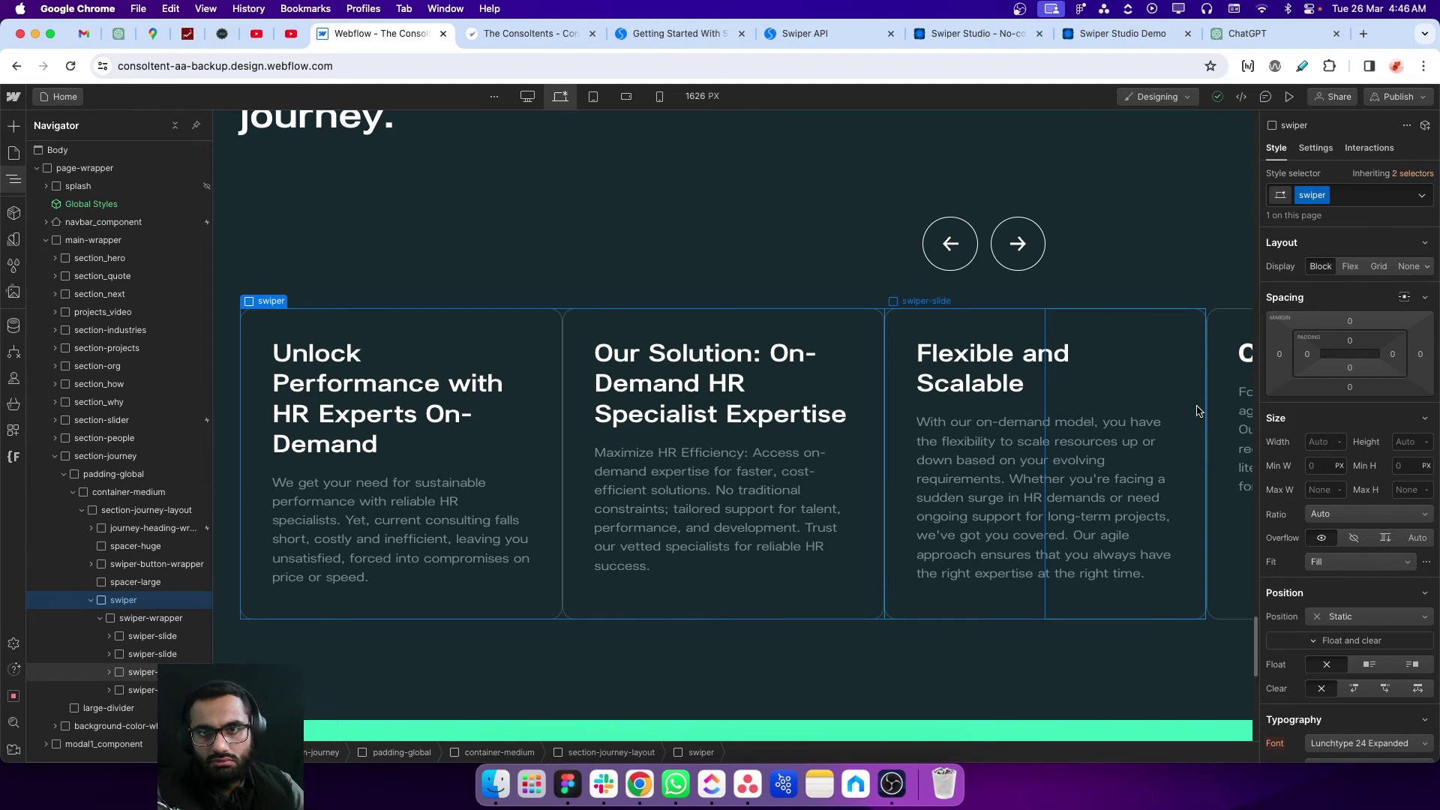
scroll(1320, 523, "down", 2)
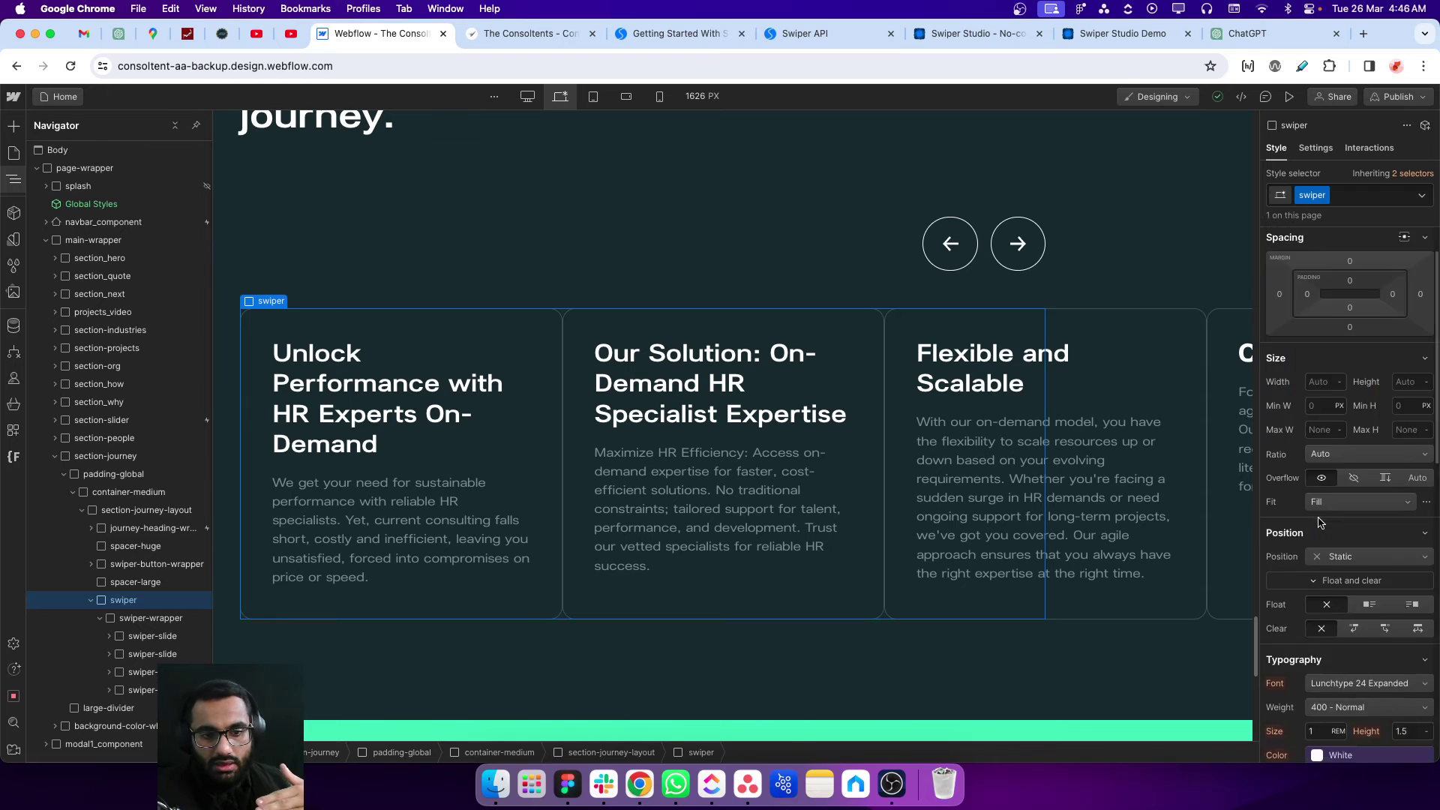
scroll(1320, 523, "down", 15)
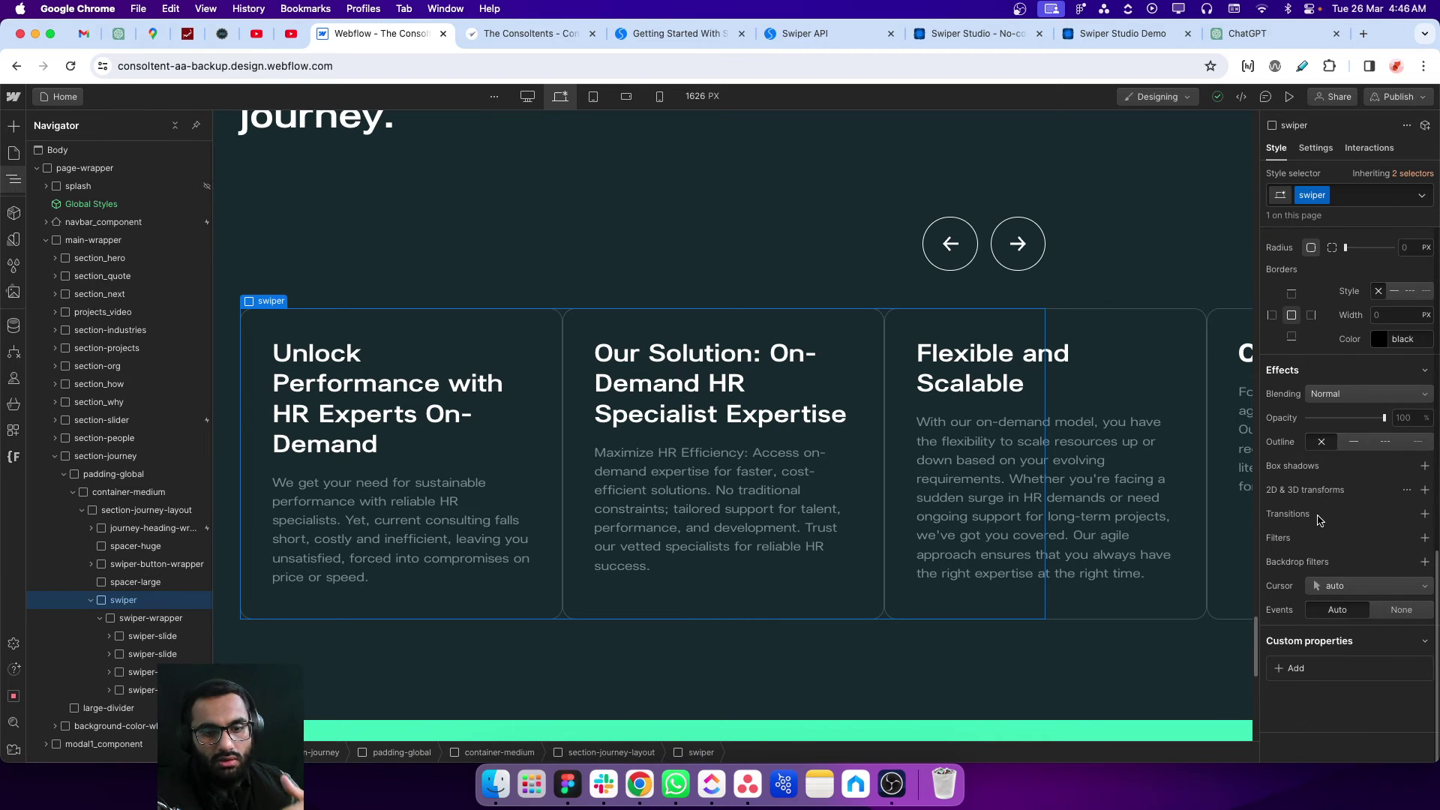
scroll(1319, 519, "up", 7)
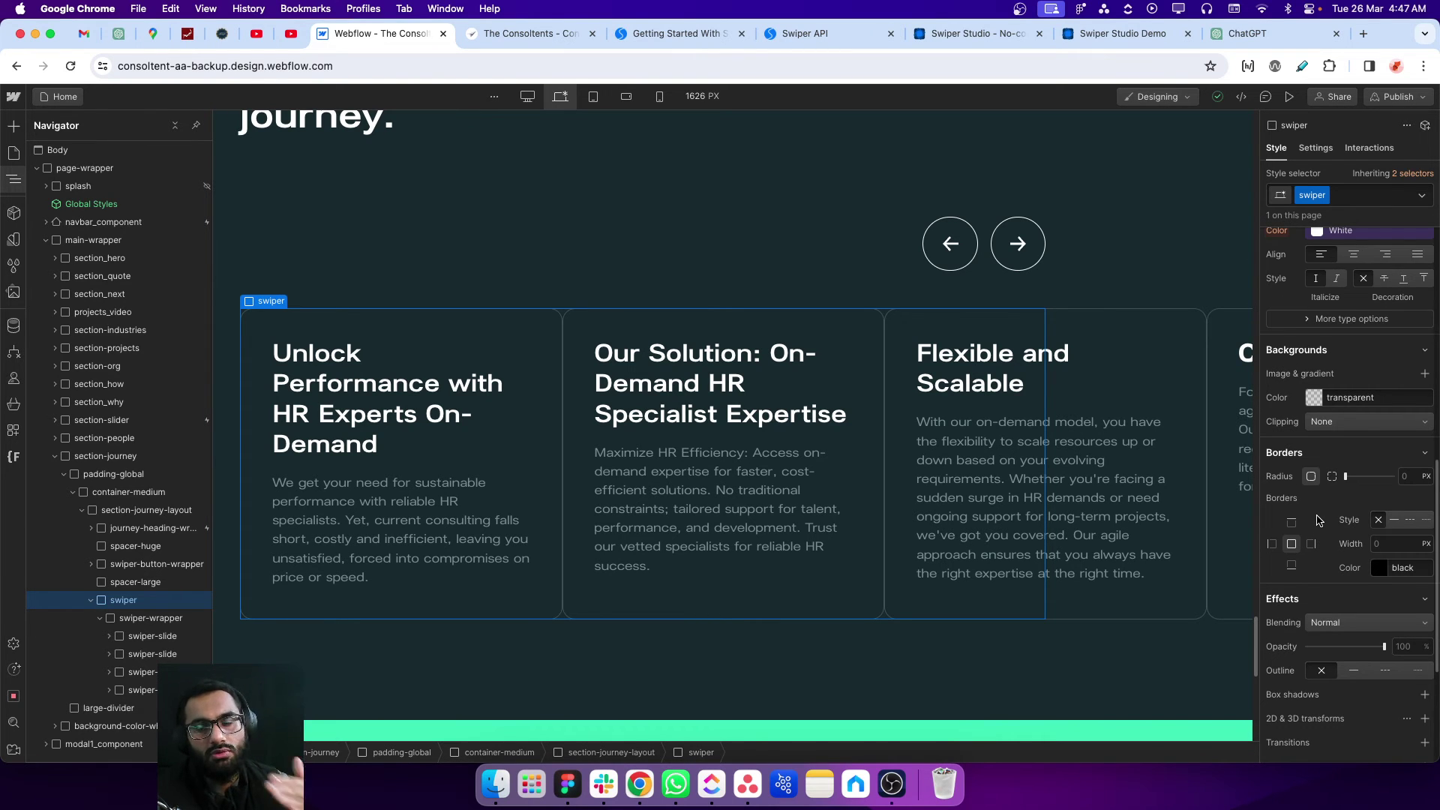
scroll(1319, 520, "up", 1)
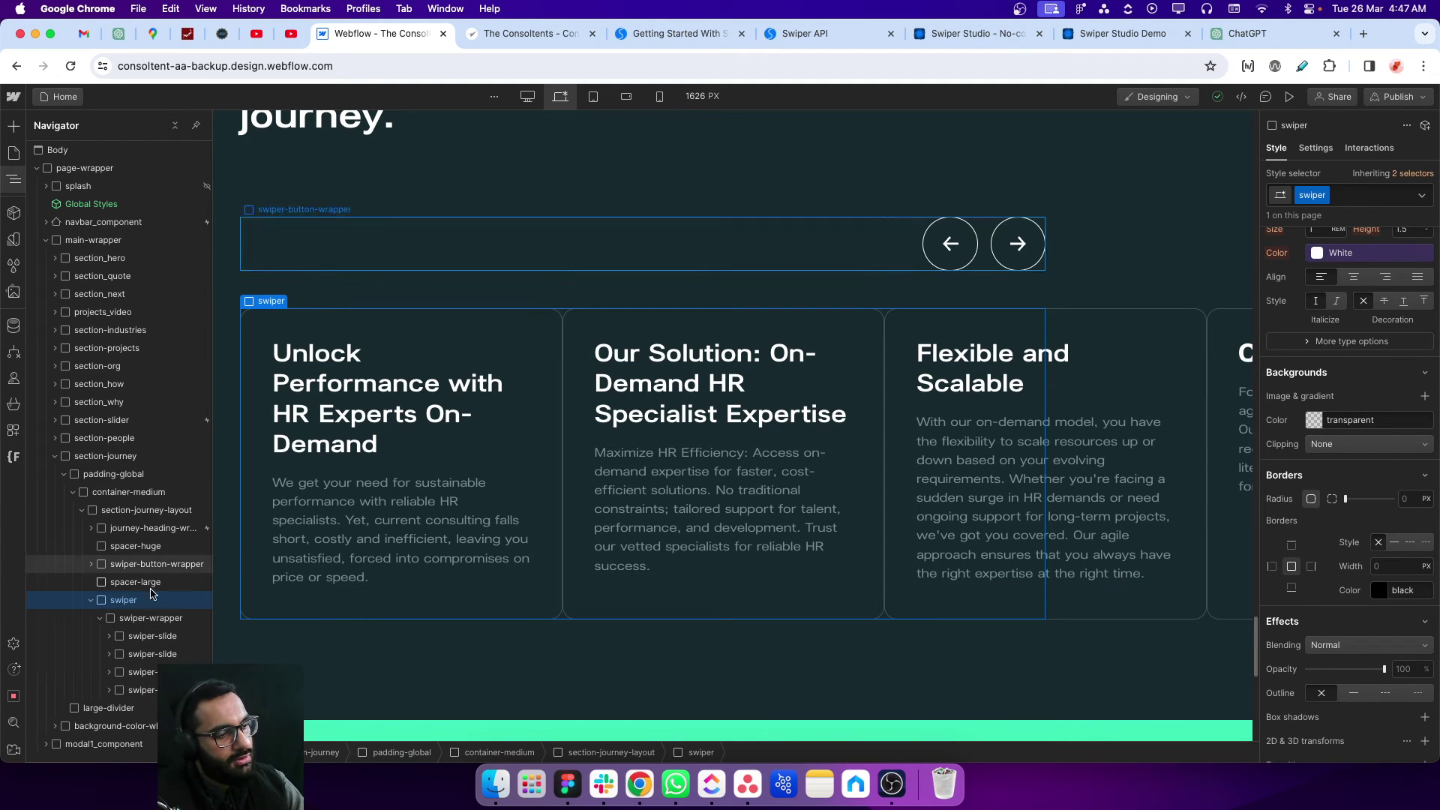
- Inspect the swiper-wrapper and first swiper-slide elements, then collapse the swiper element's structure
left_click(131, 617)
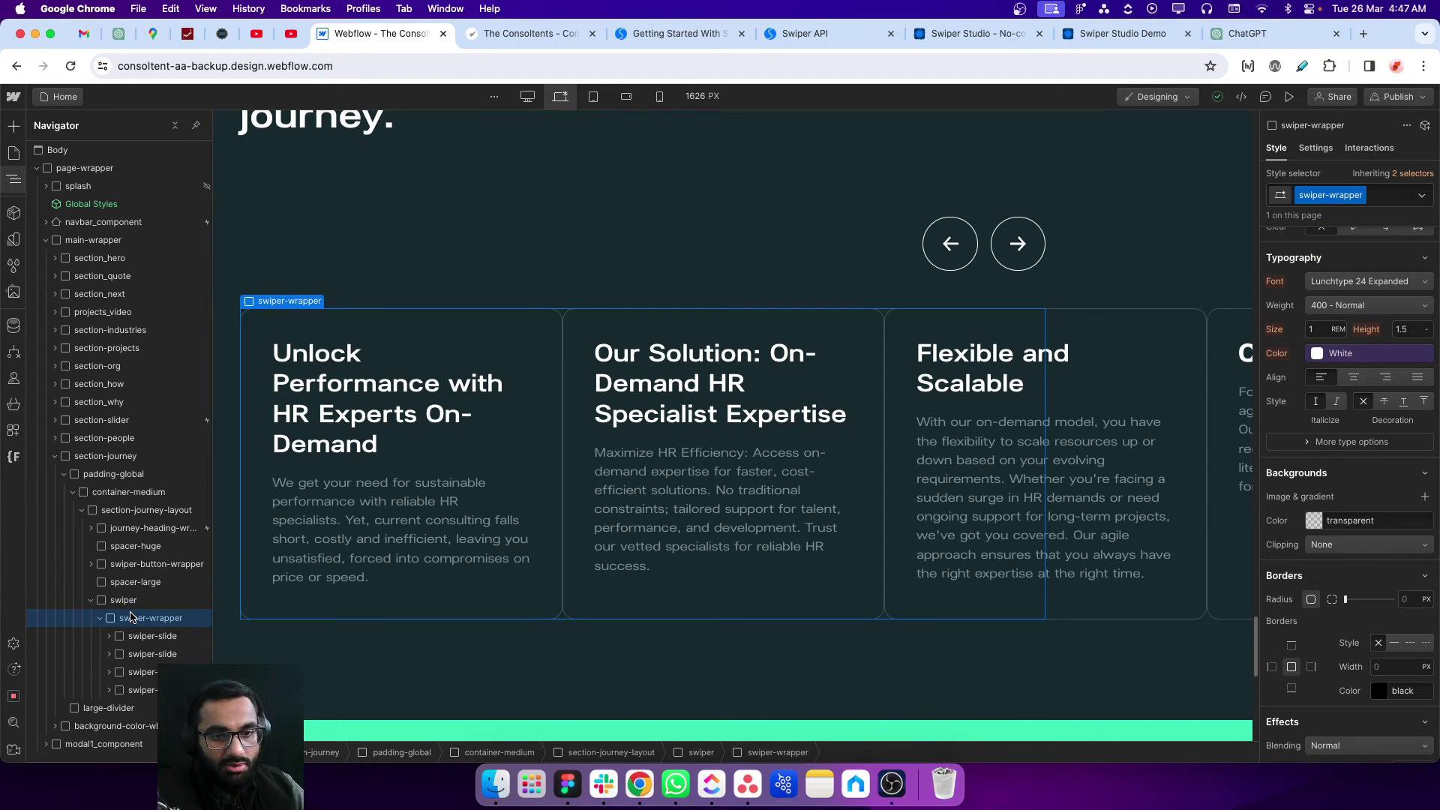
left_click(120, 638)
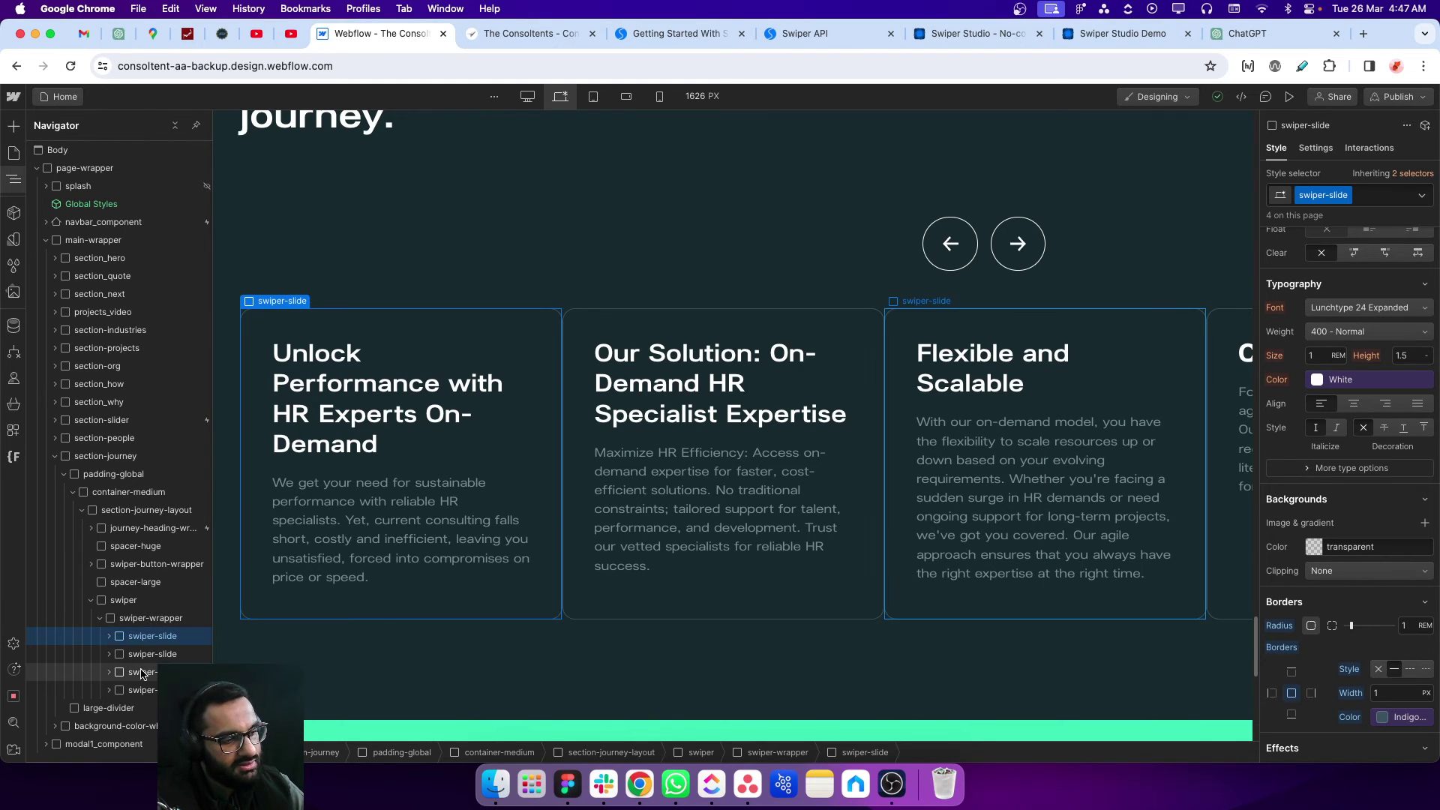
left_click(92, 601)
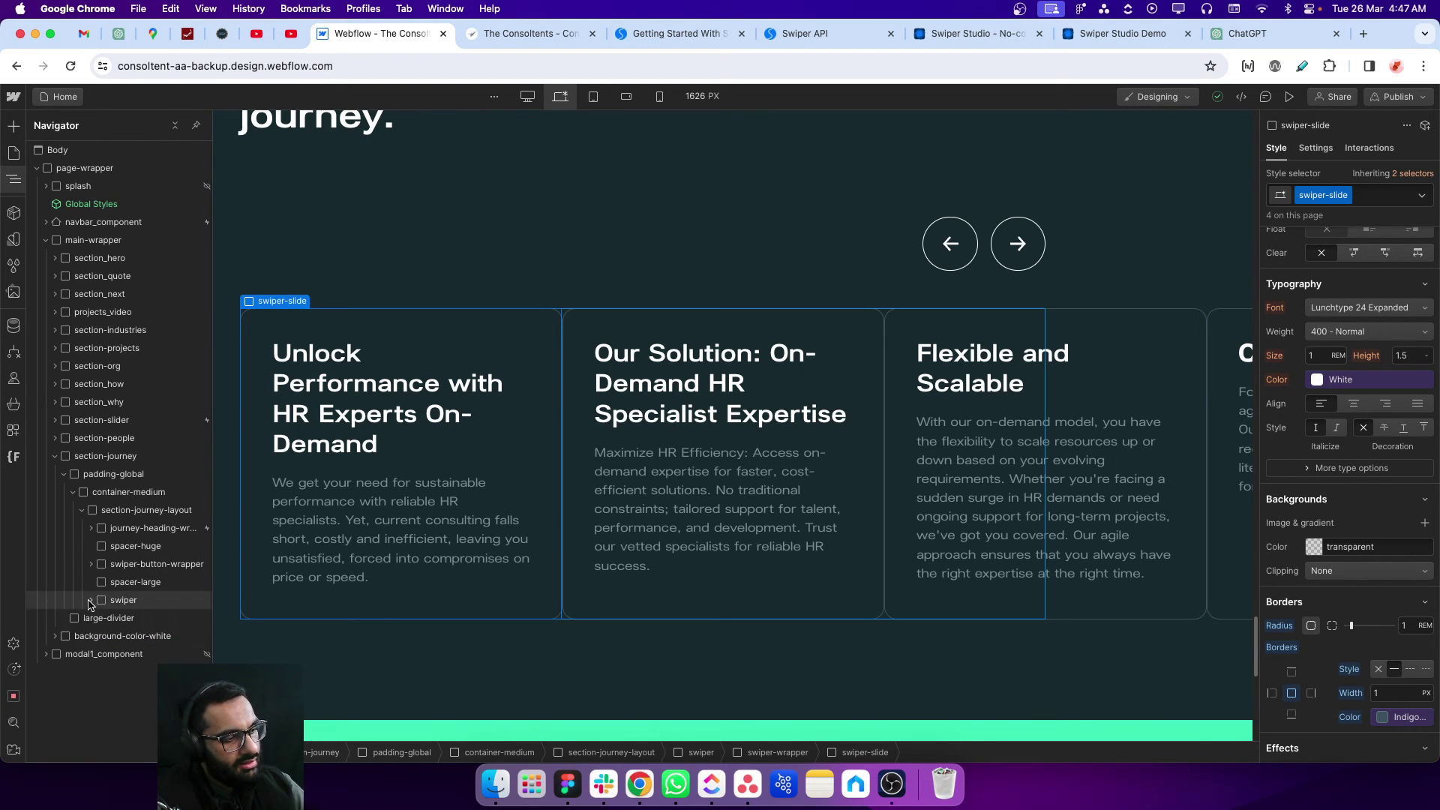
- Expand swiper-button-wrapper and inspect its swiper-button-prev and swiper-button-next elements
left_click(132, 570)
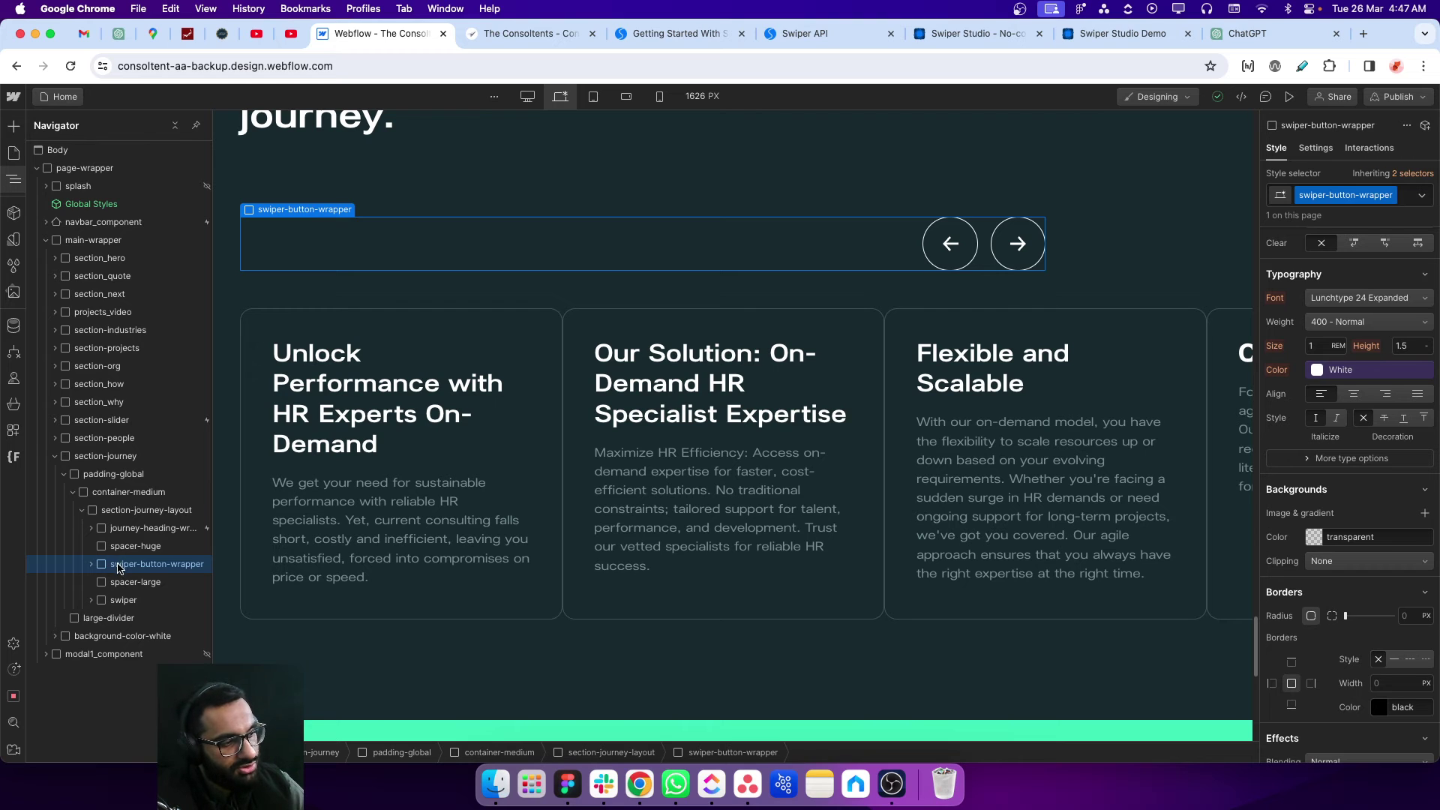
left_click(91, 564)
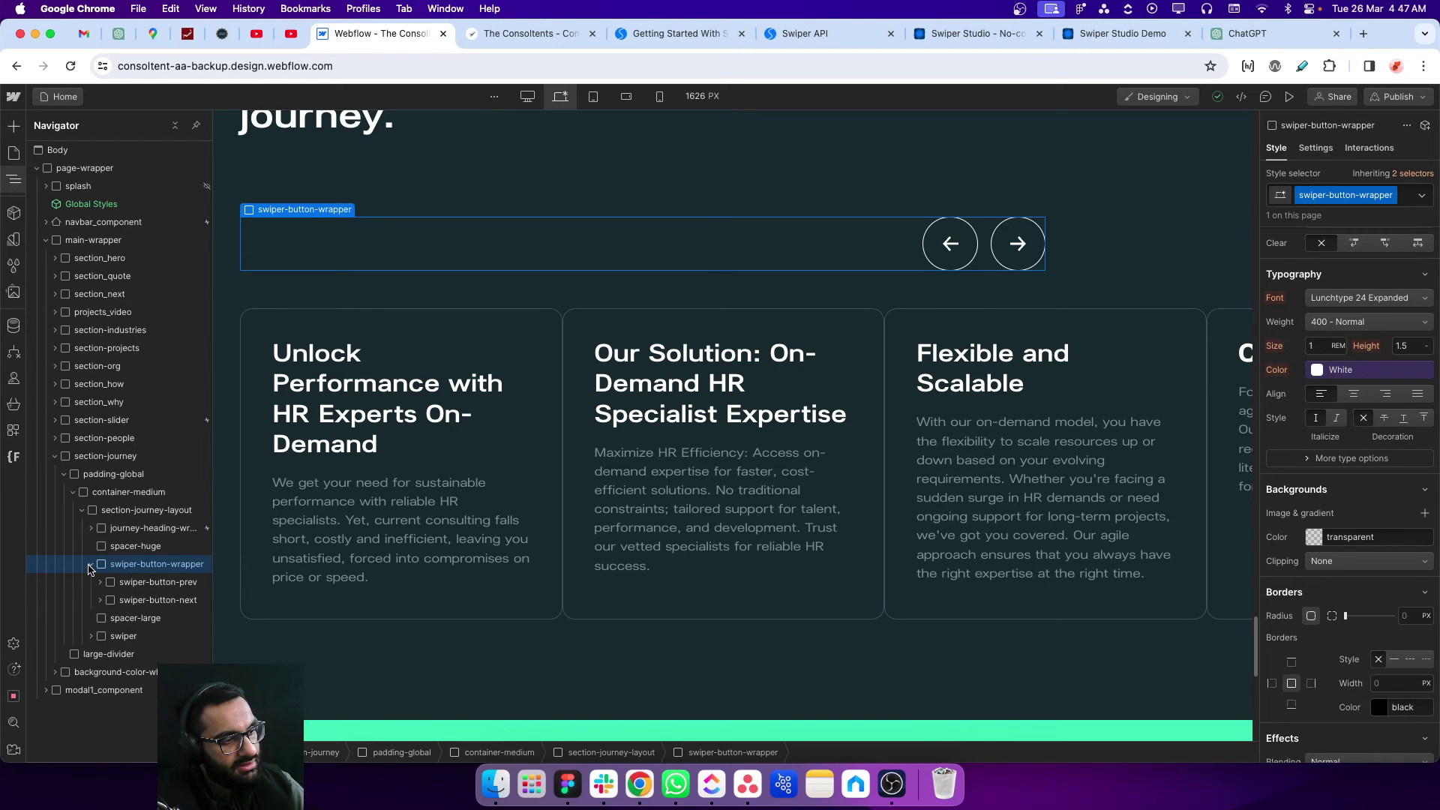
left_click(160, 590)
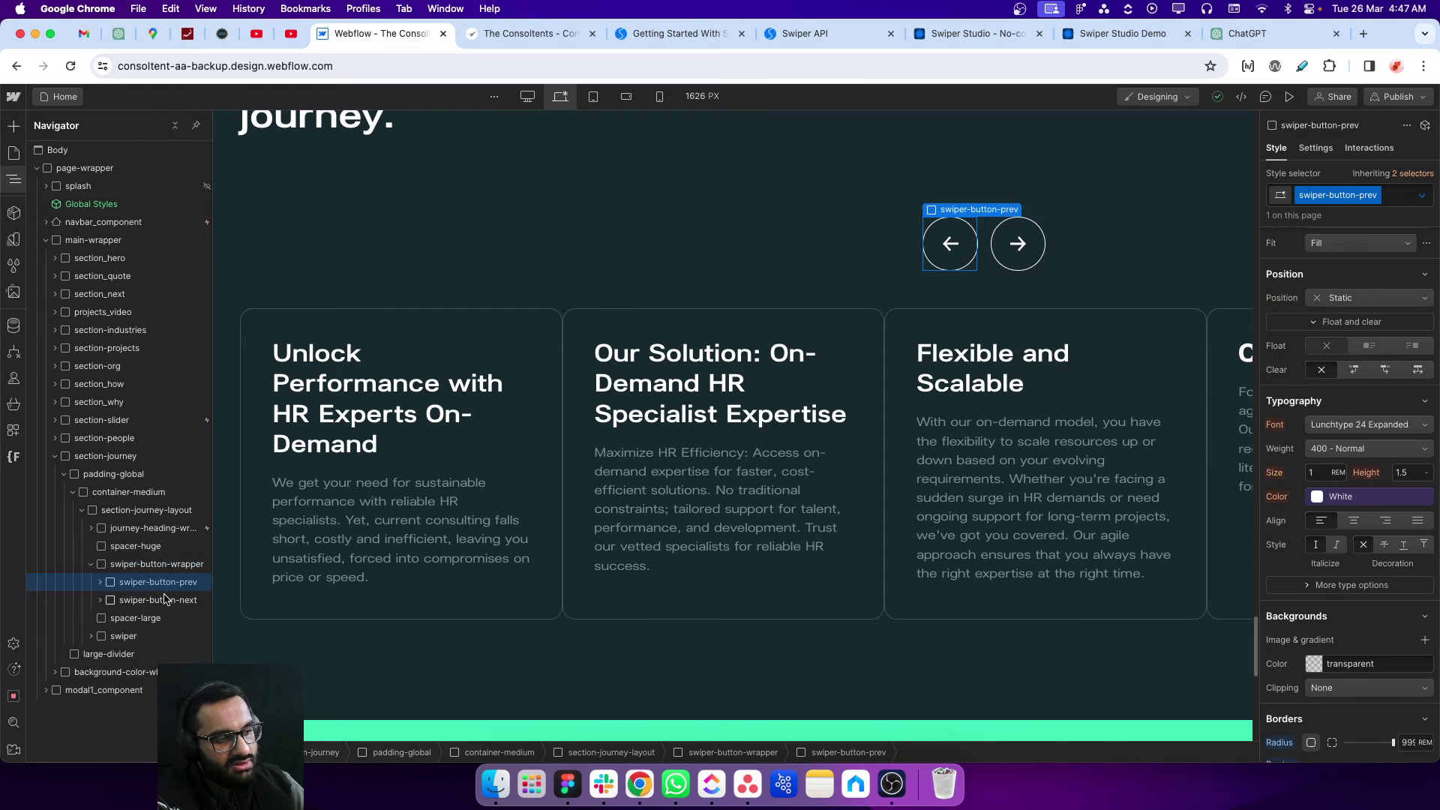
left_click(159, 600)
- Check the nextEl and prevEl class names under Navigation arrows in the Home page's before-body custom code
left_click(13, 154)
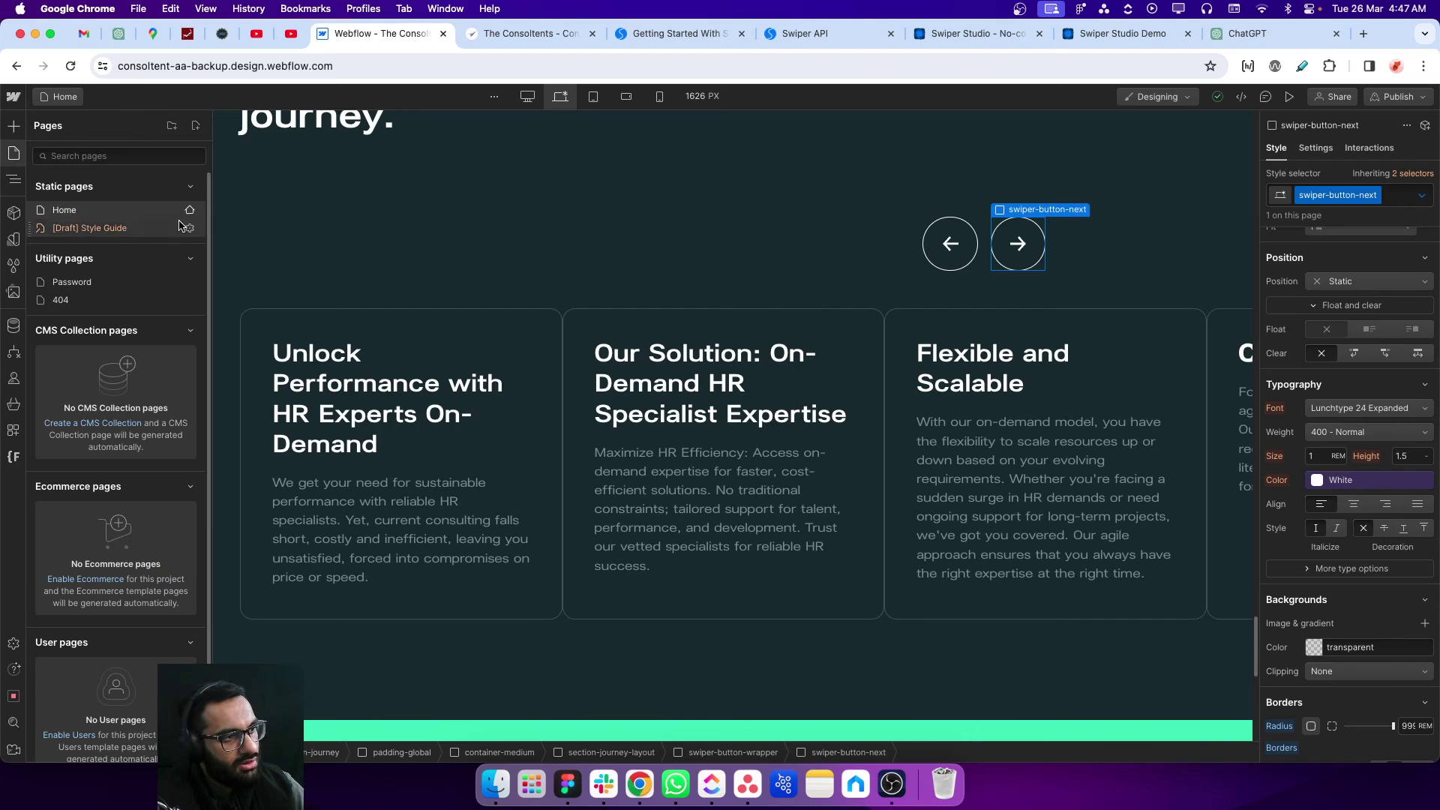
left_click(189, 210)
scroll(351, 386, "down", 15)
scroll(415, 460, "down", 10)
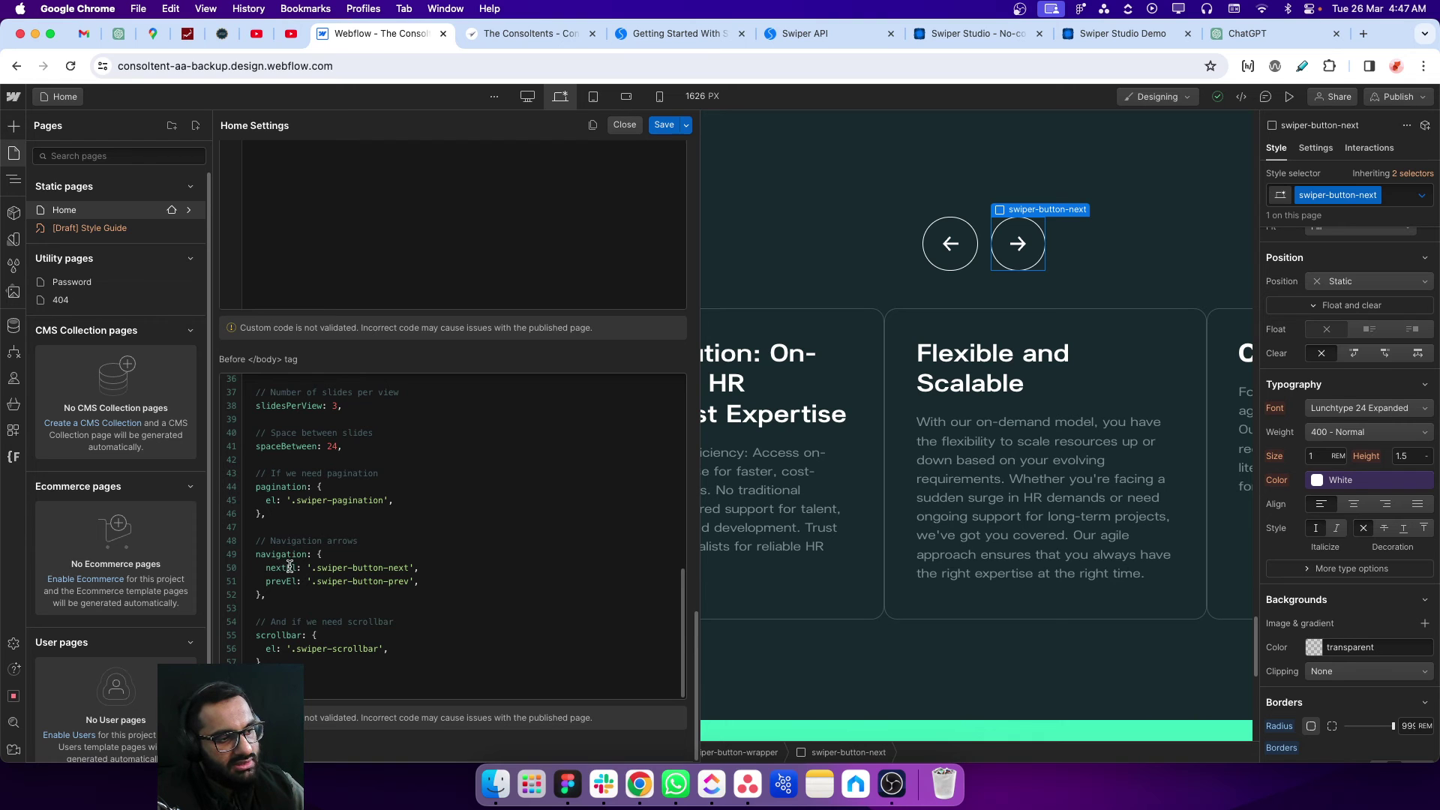
left_click_drag(319, 569, 408, 569)
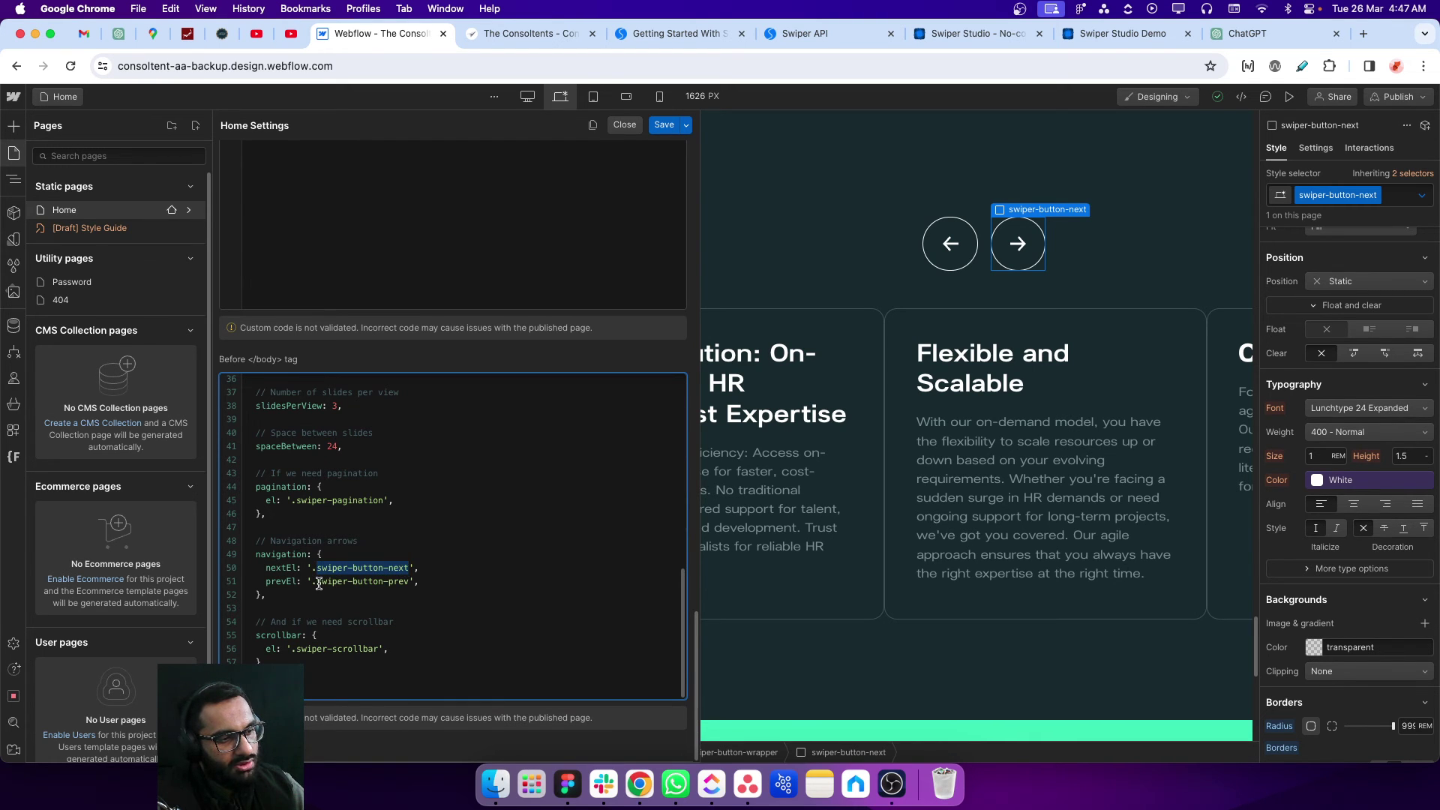
left_click_drag(317, 584, 409, 583)
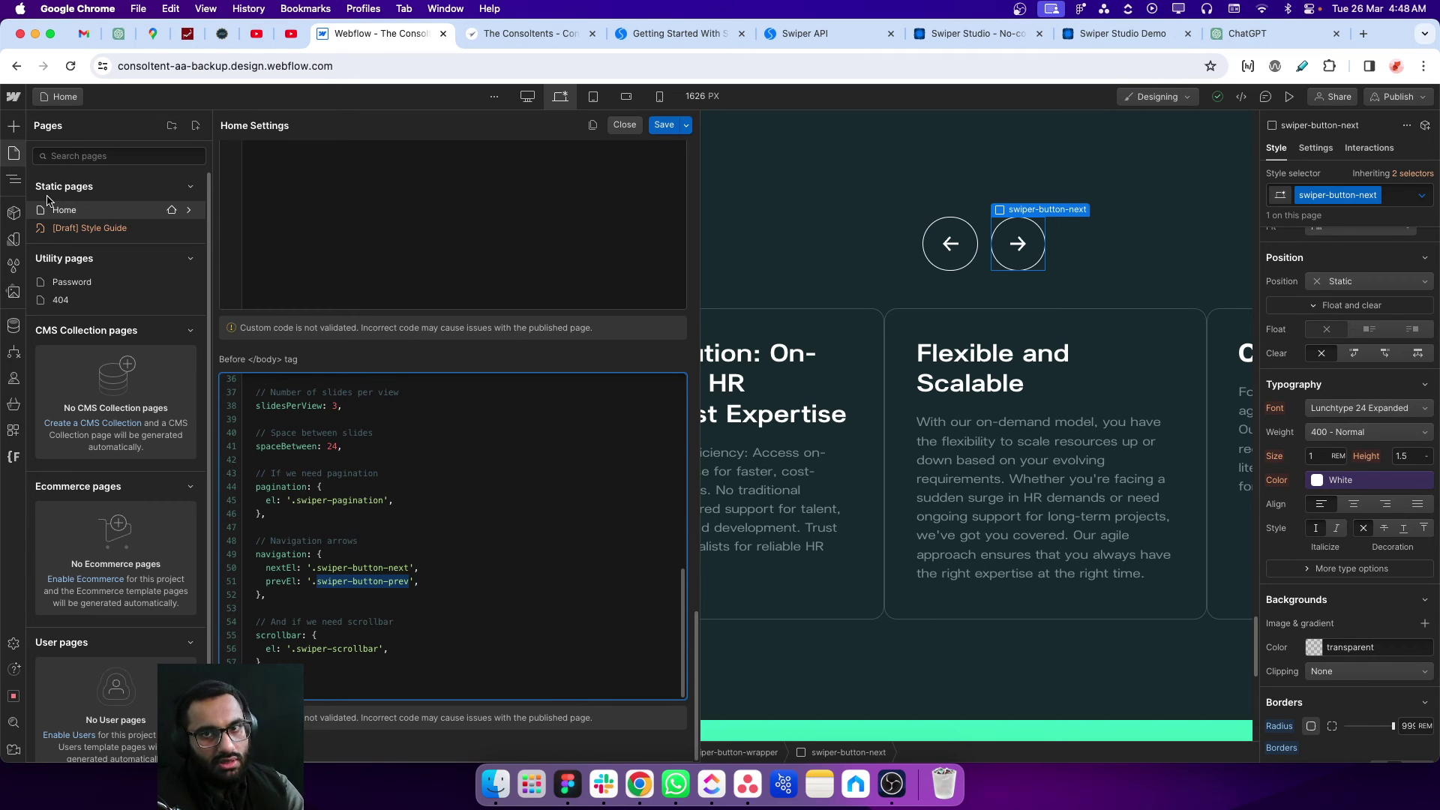
- Return to the page structure, select swiper-button-wrapper and collapse it to compare its placement with the swiper element
left_click(14, 153)
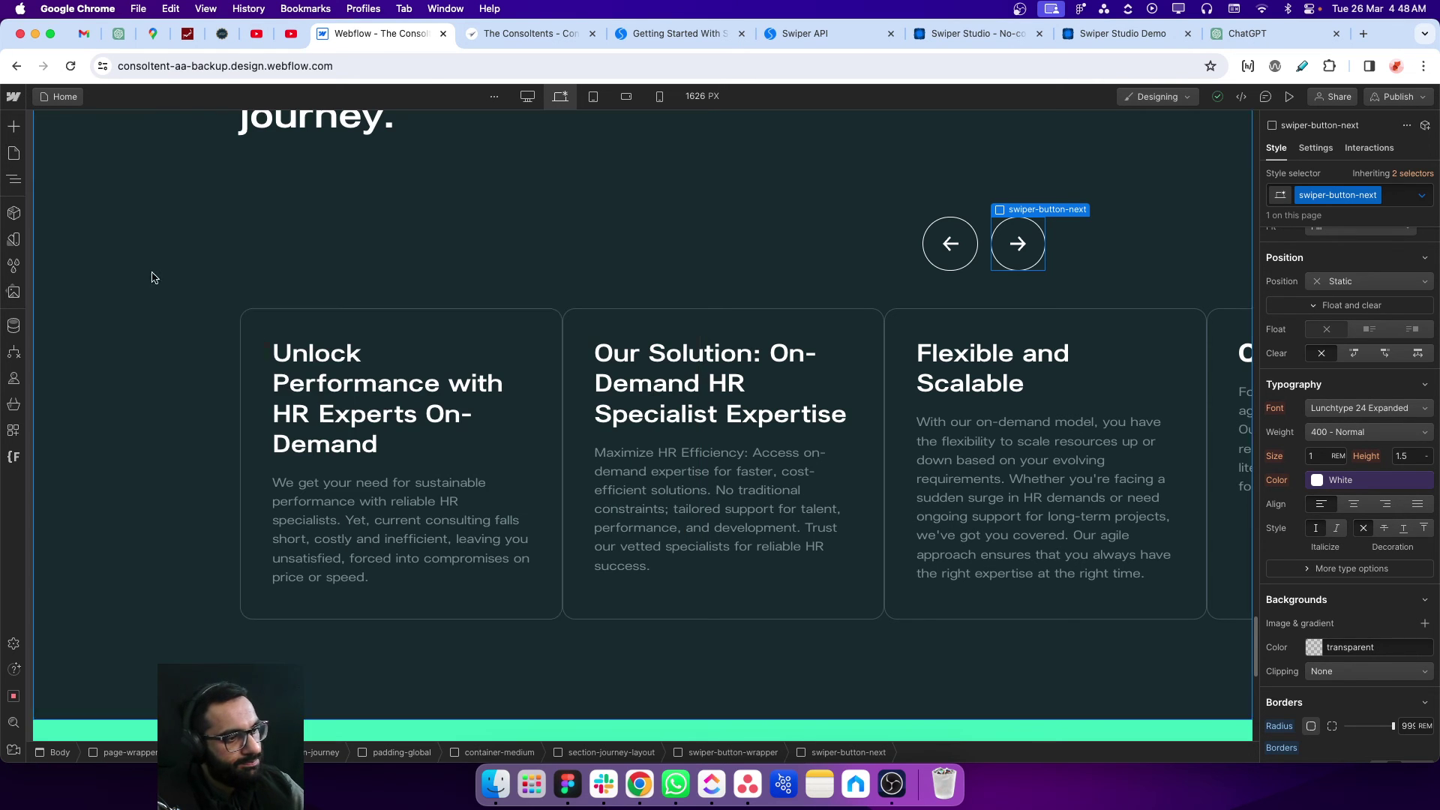
left_click(7, 180)
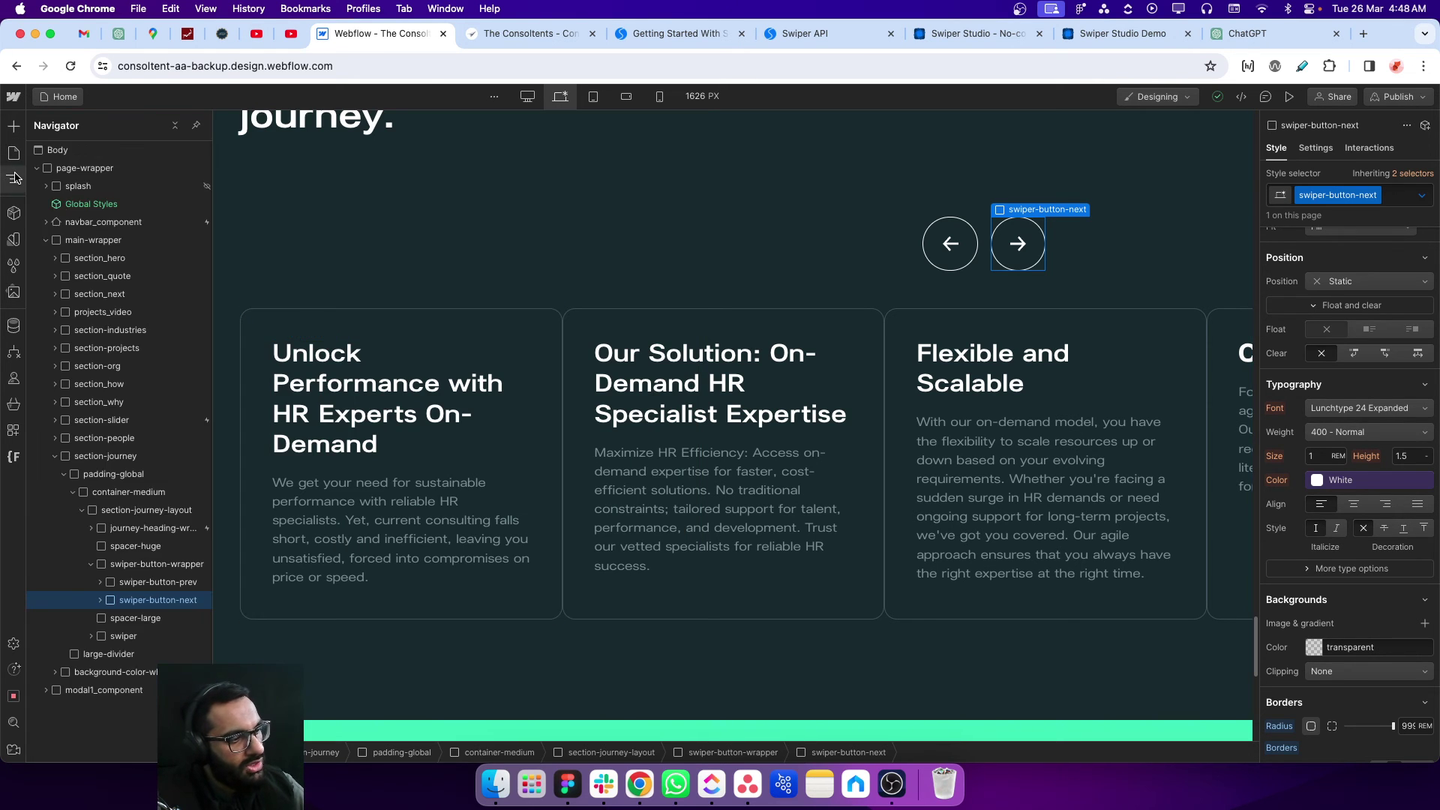
left_click(132, 567)
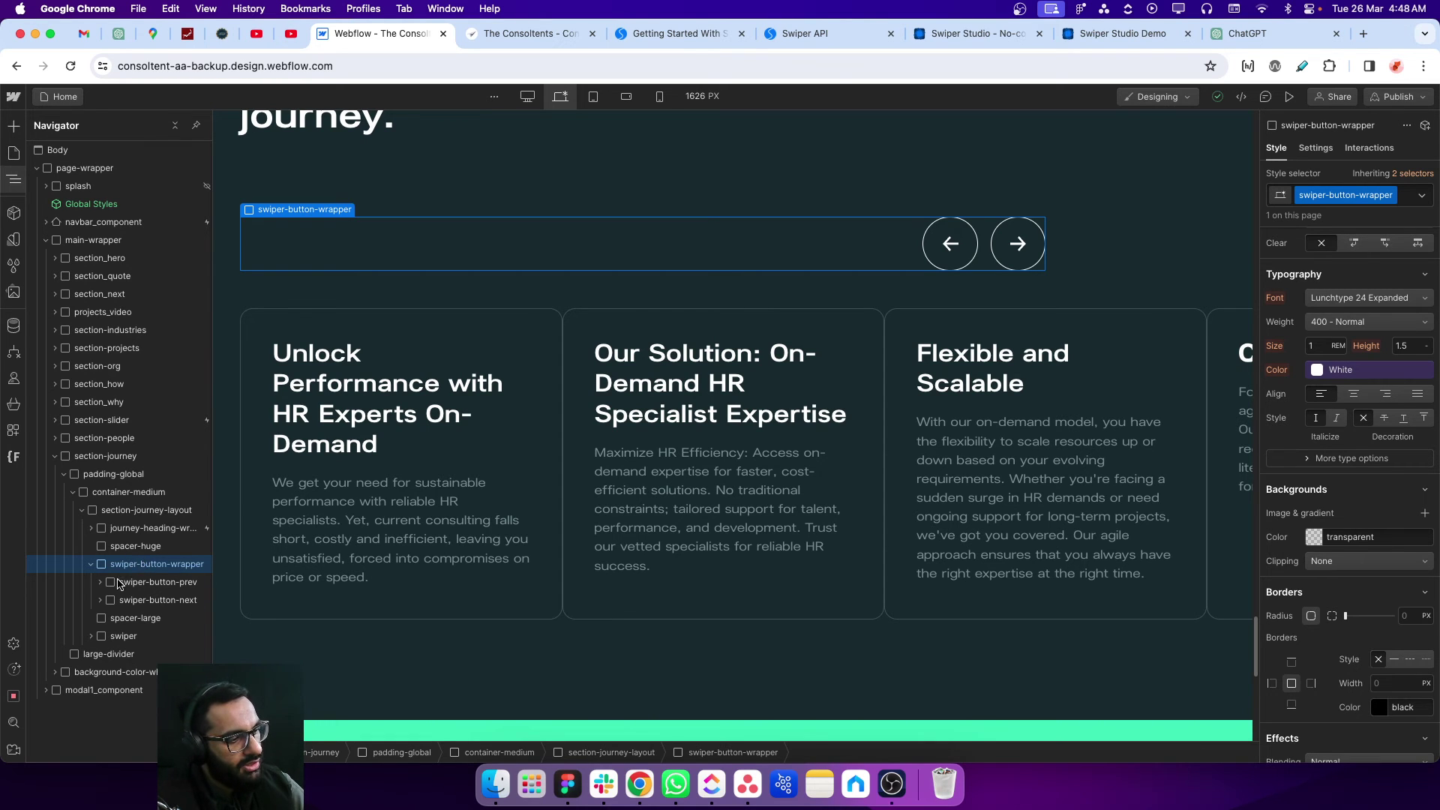
left_click(91, 564)
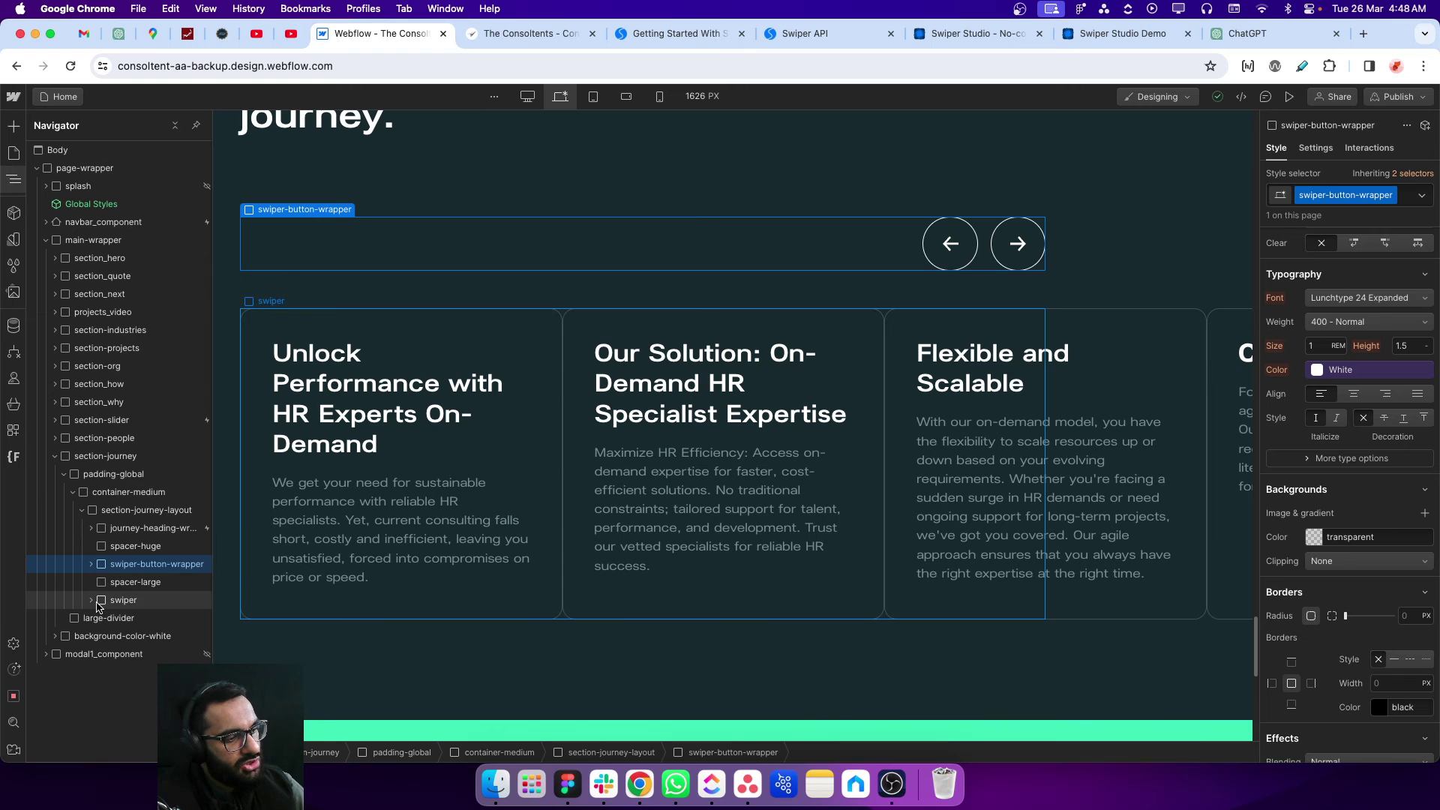
- Reopen the Home page's before-body custom code and highlight the slidesPerView value 'auto' in the commented-out Swiper script
left_click(13, 152)
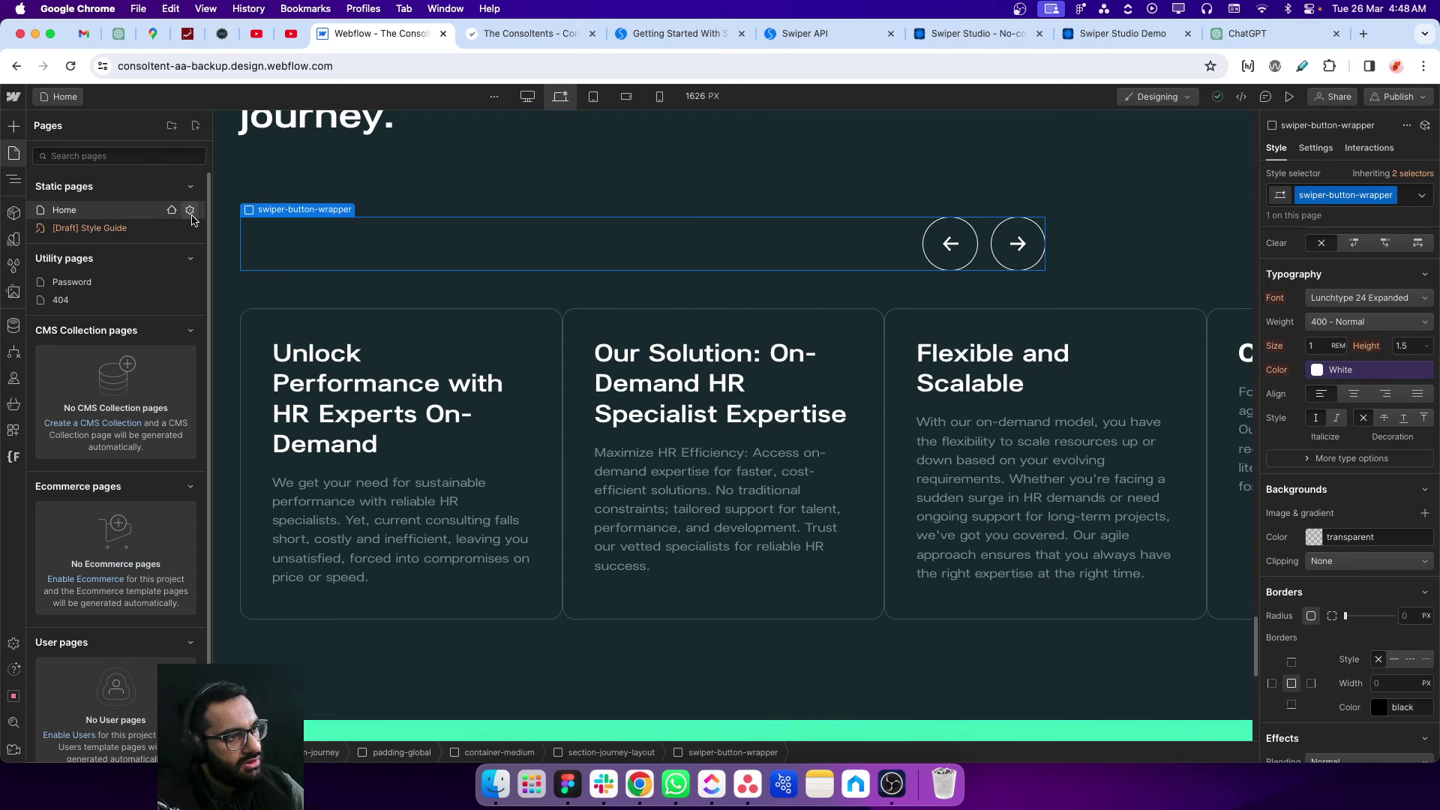
left_click(189, 210)
scroll(382, 324, "down", 10)
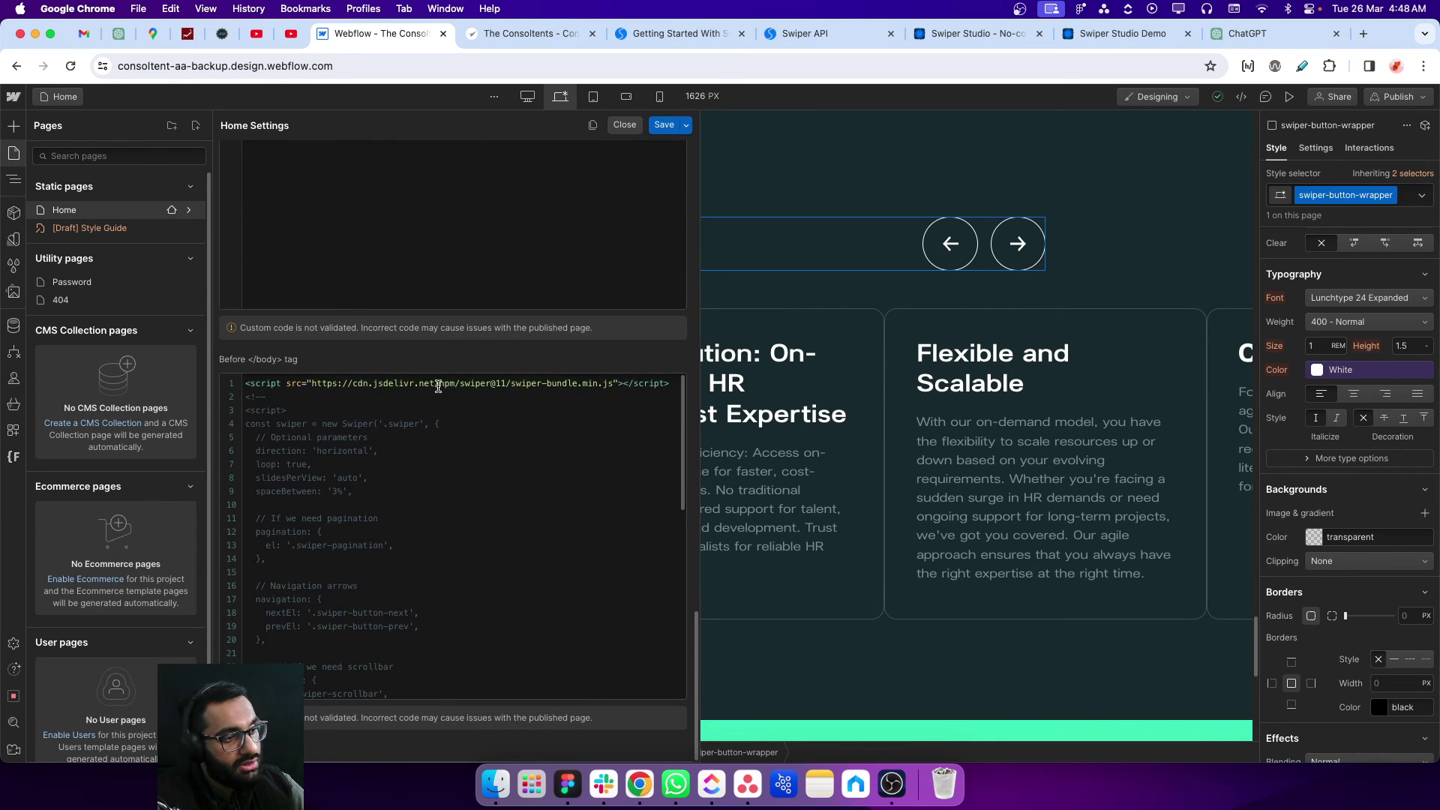
scroll(345, 518, "up", 10)
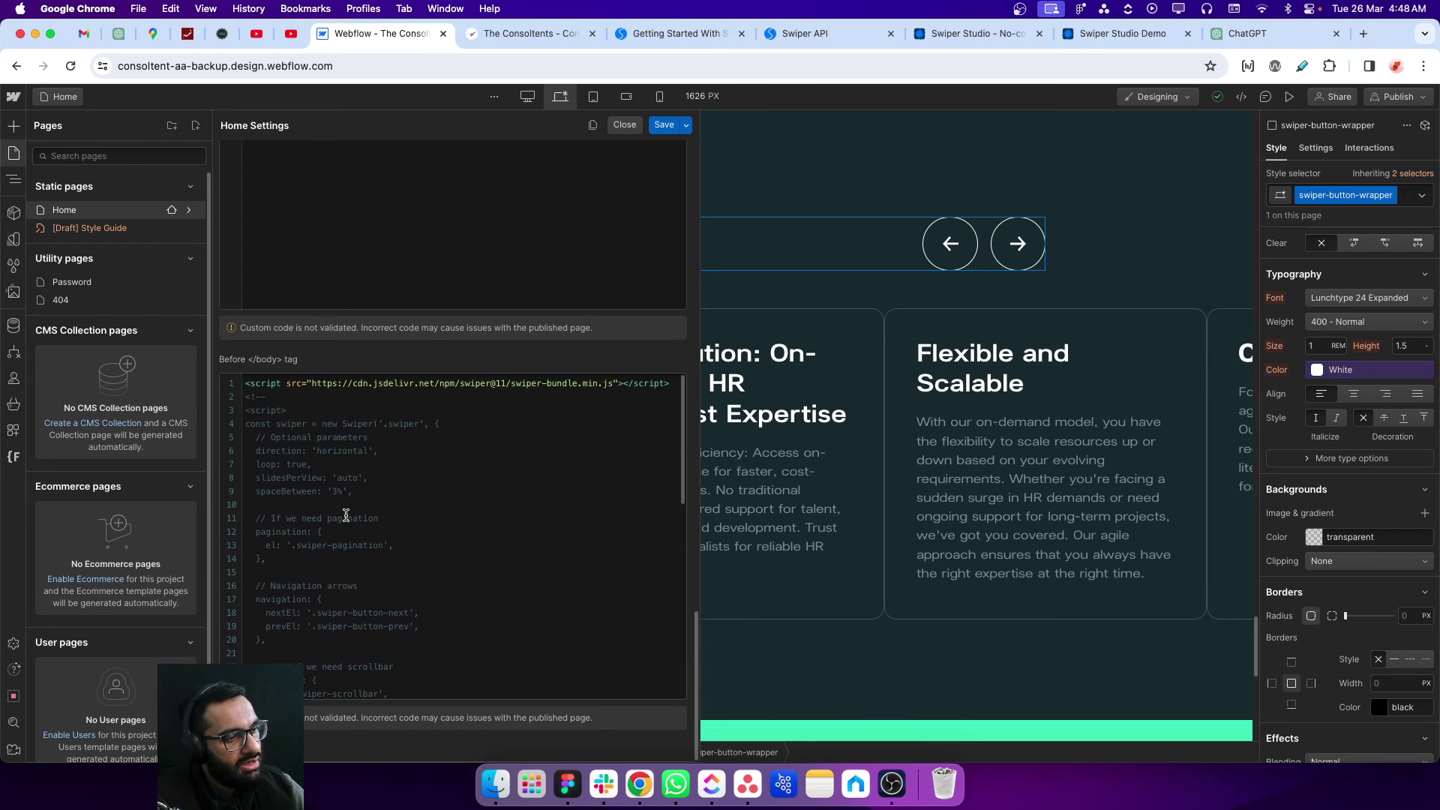
double_click(344, 478)
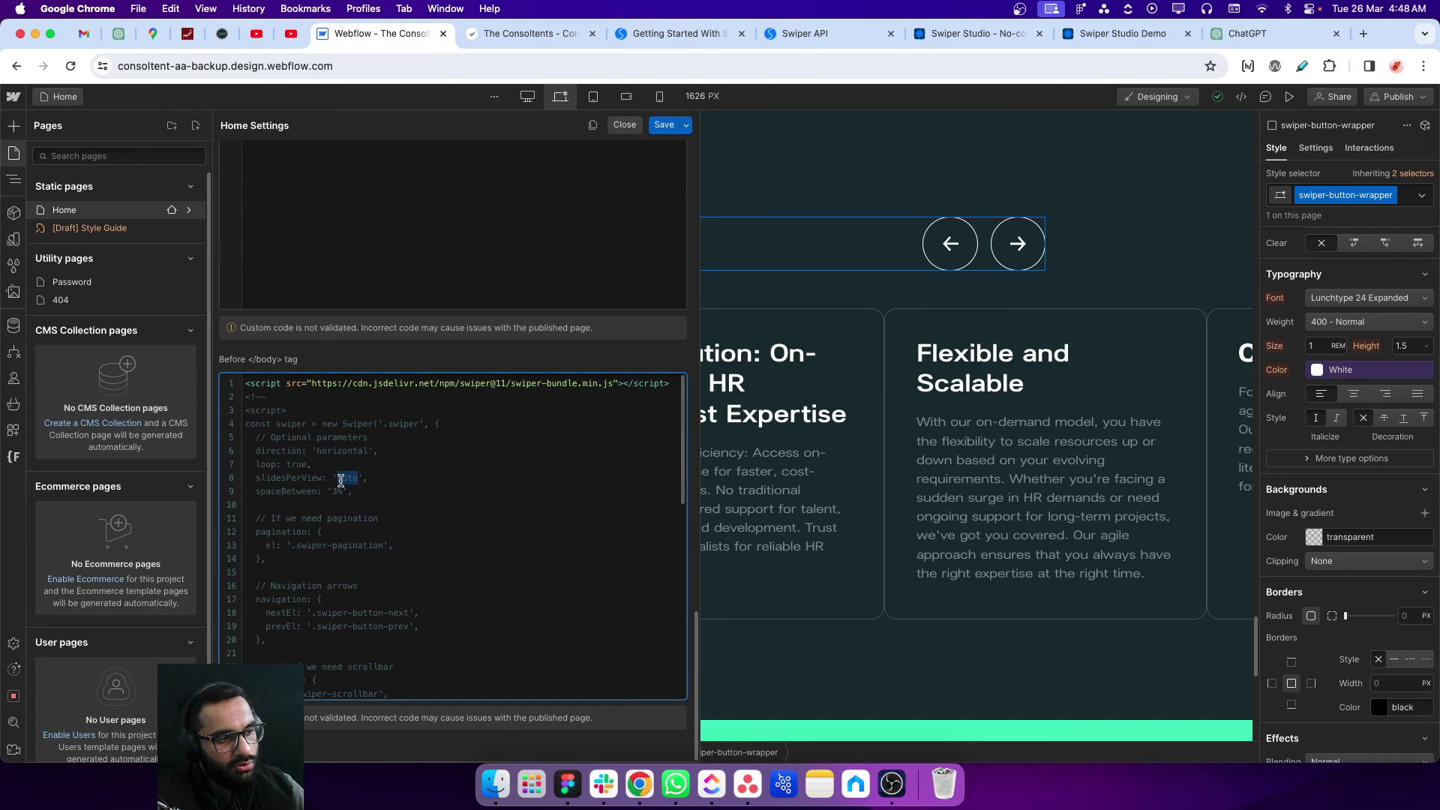
left_click_drag(333, 478, 365, 478)
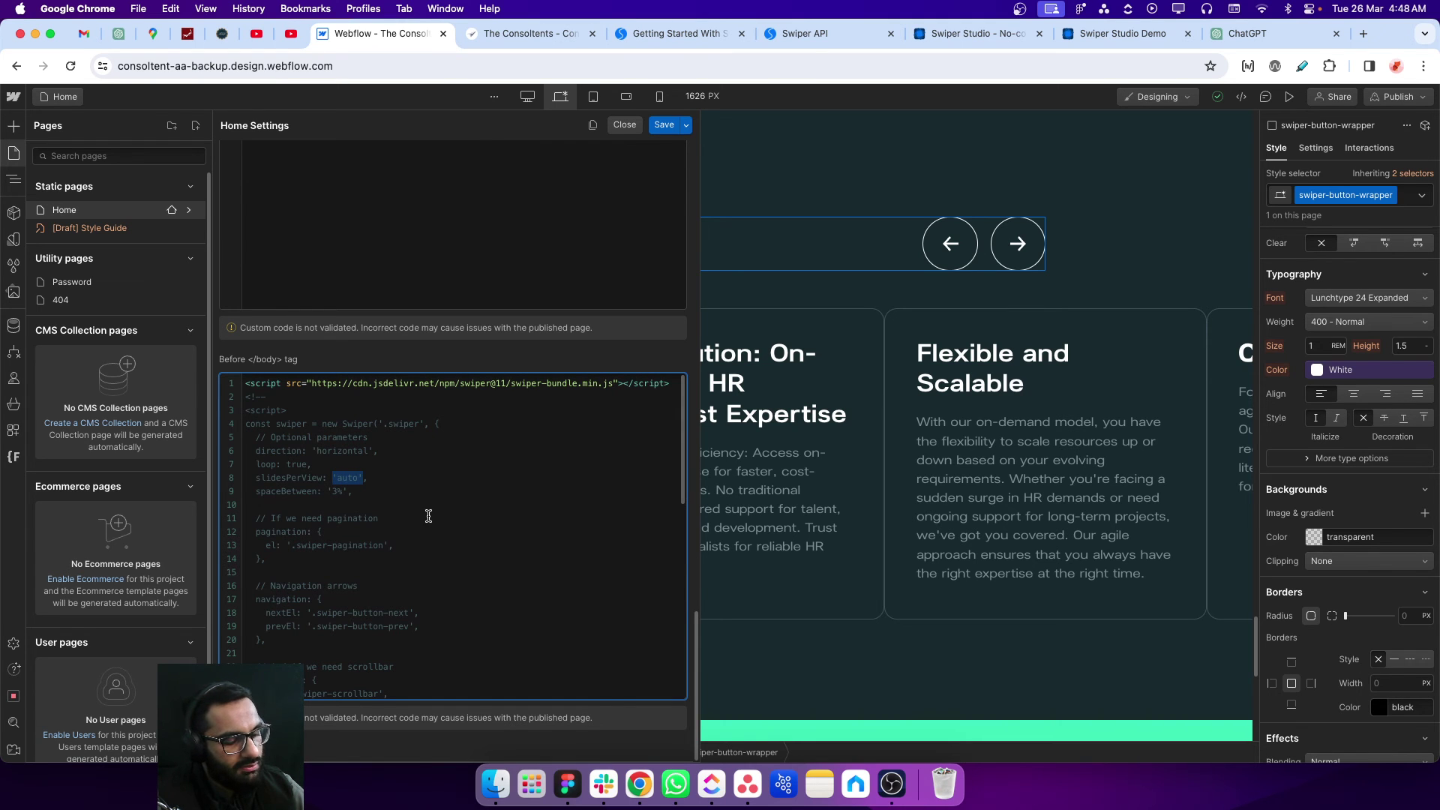
- Set slidesPerView to 'auto' in the active Swiper script of the Home page's before-body custom code and save the page settings
scroll(428, 516, "down", 5)
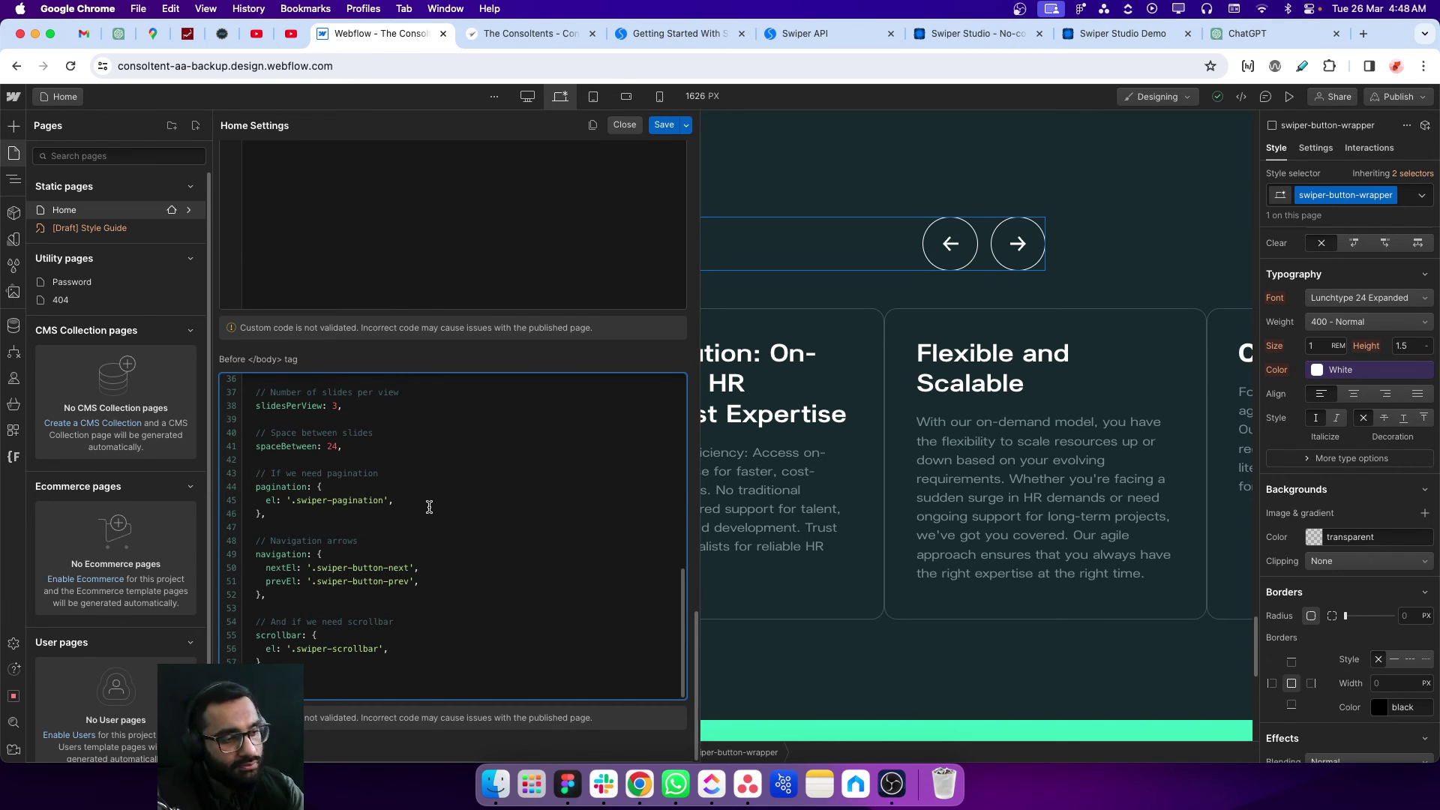
scroll(429, 507, "up", 4)
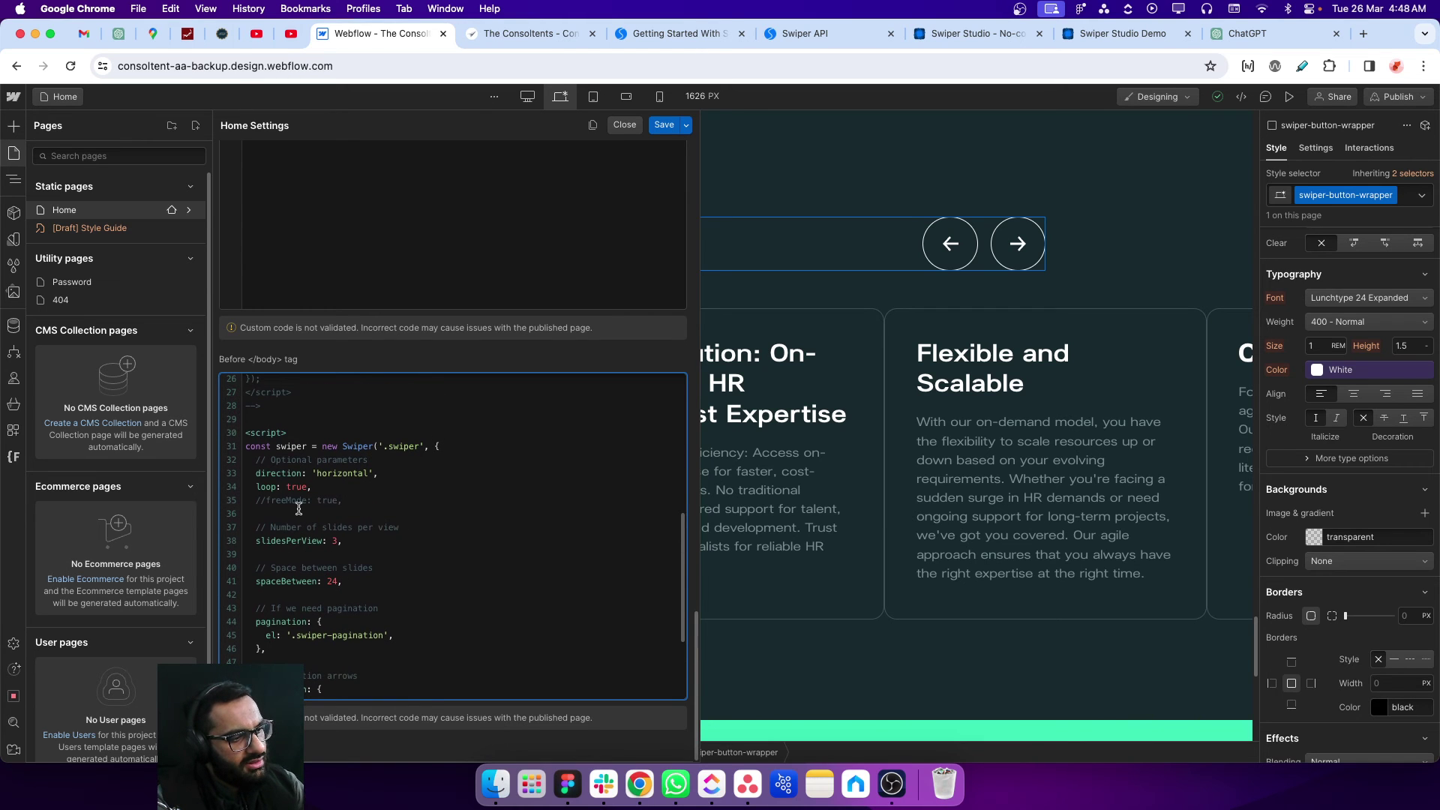
double_click(335, 540)
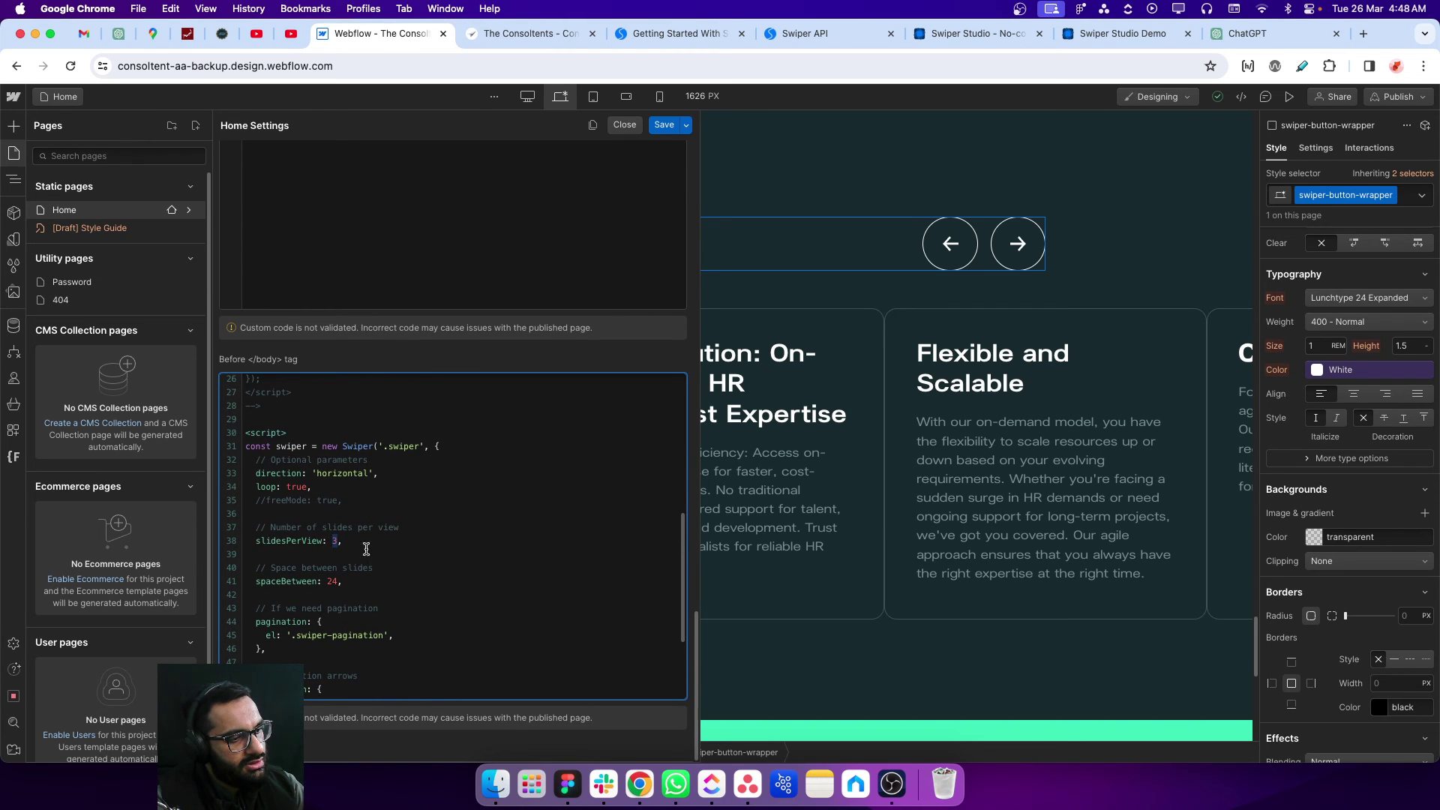
type("'auto'")
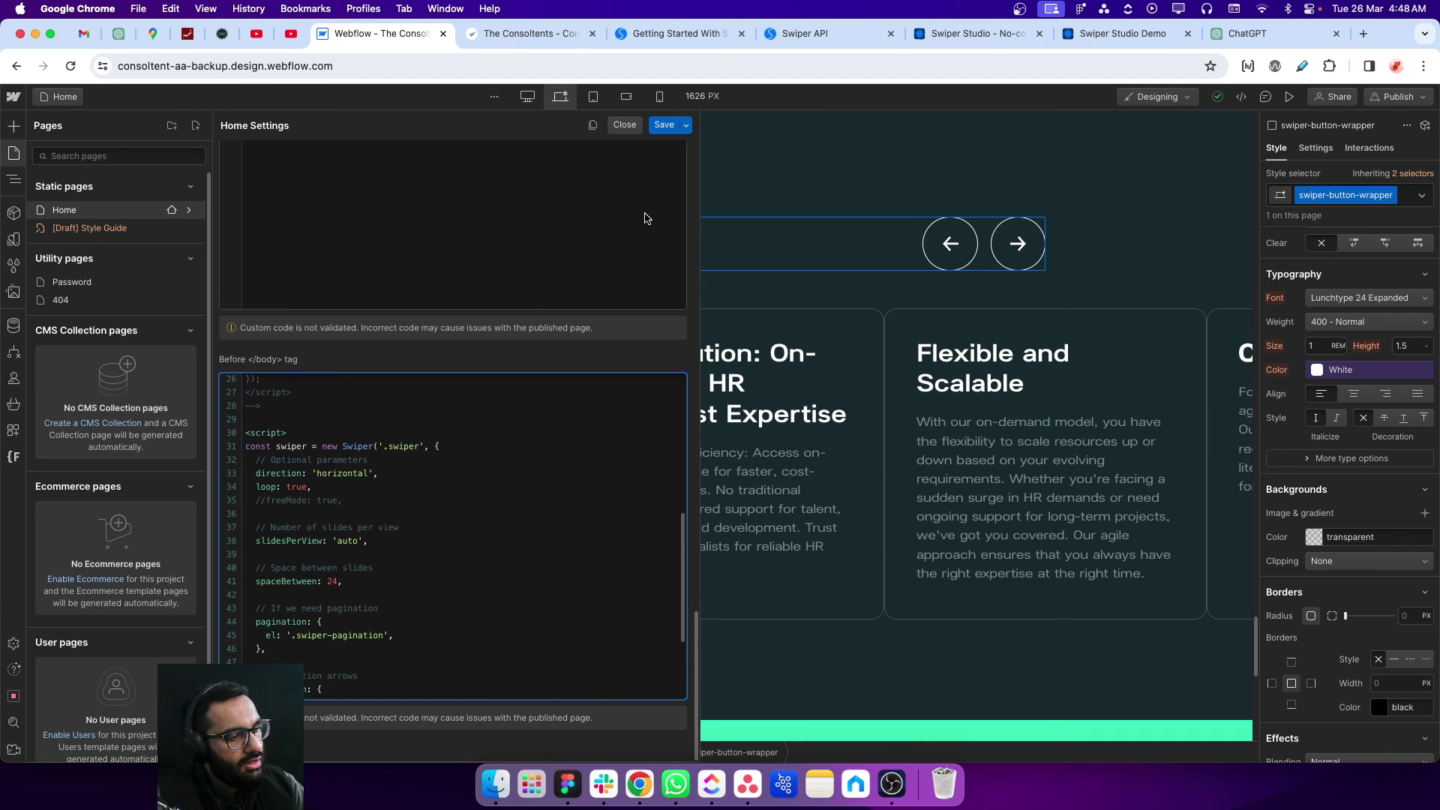
scroll(457, 502, "up", 5)
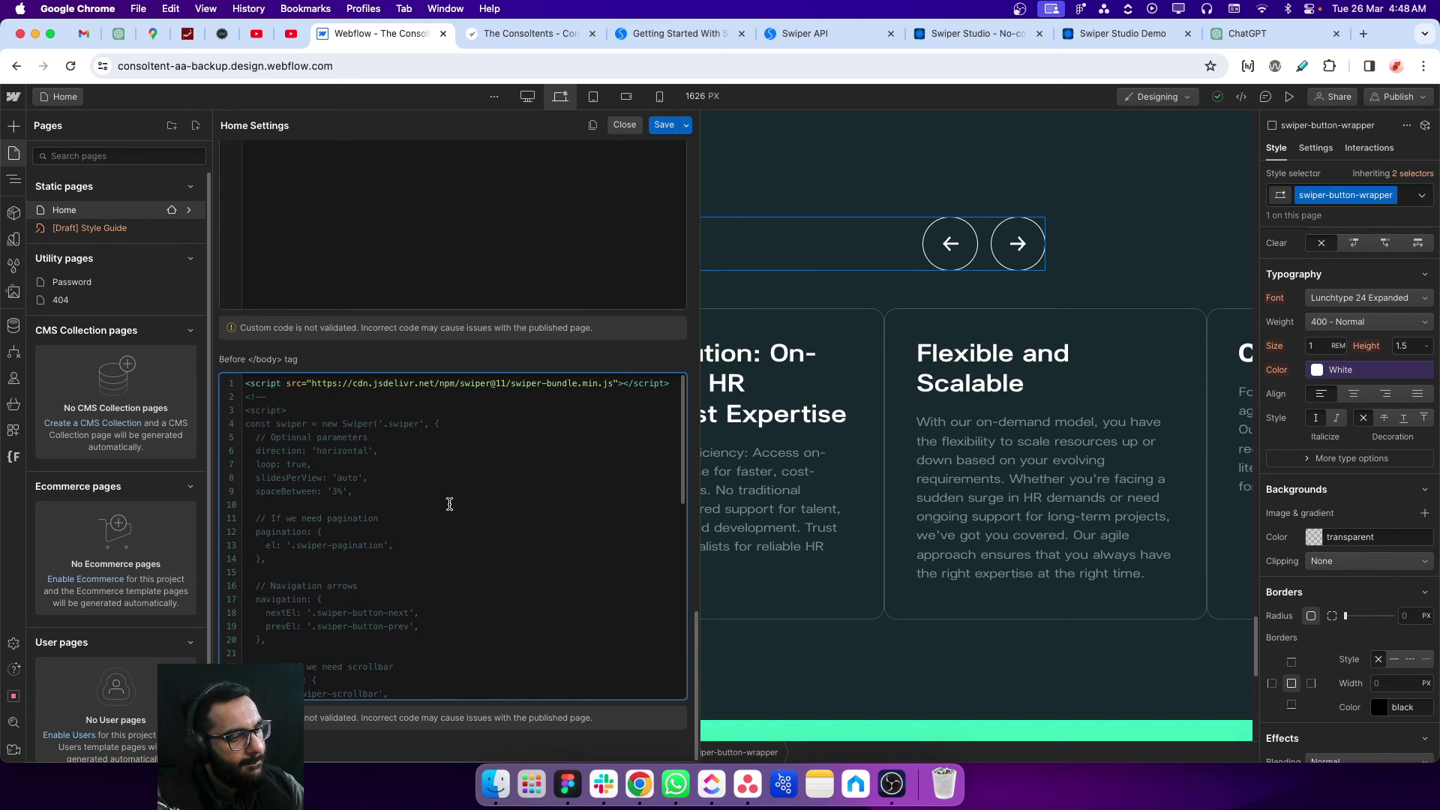
scroll(357, 496, "down", 7)
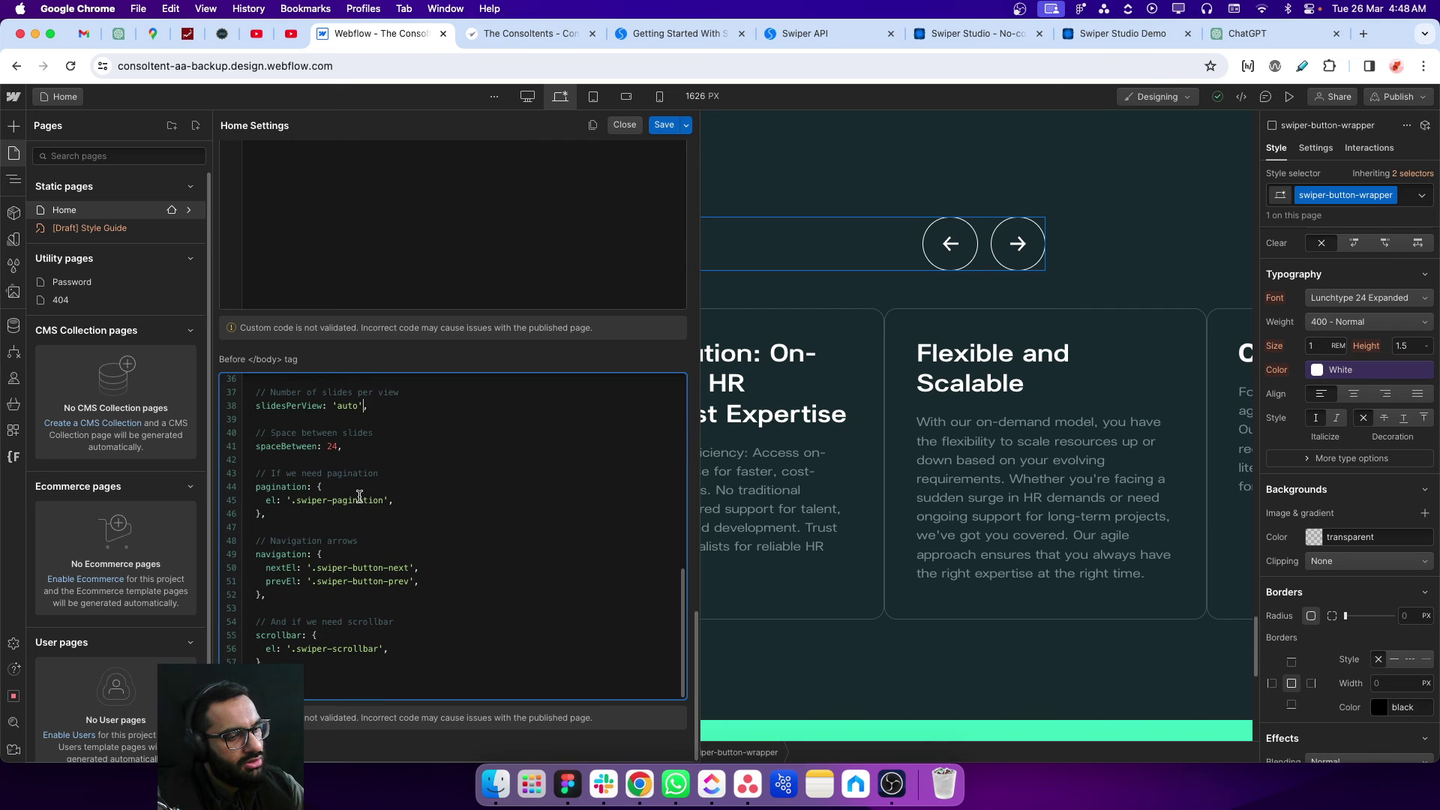
scroll(398, 480, "up", 7)
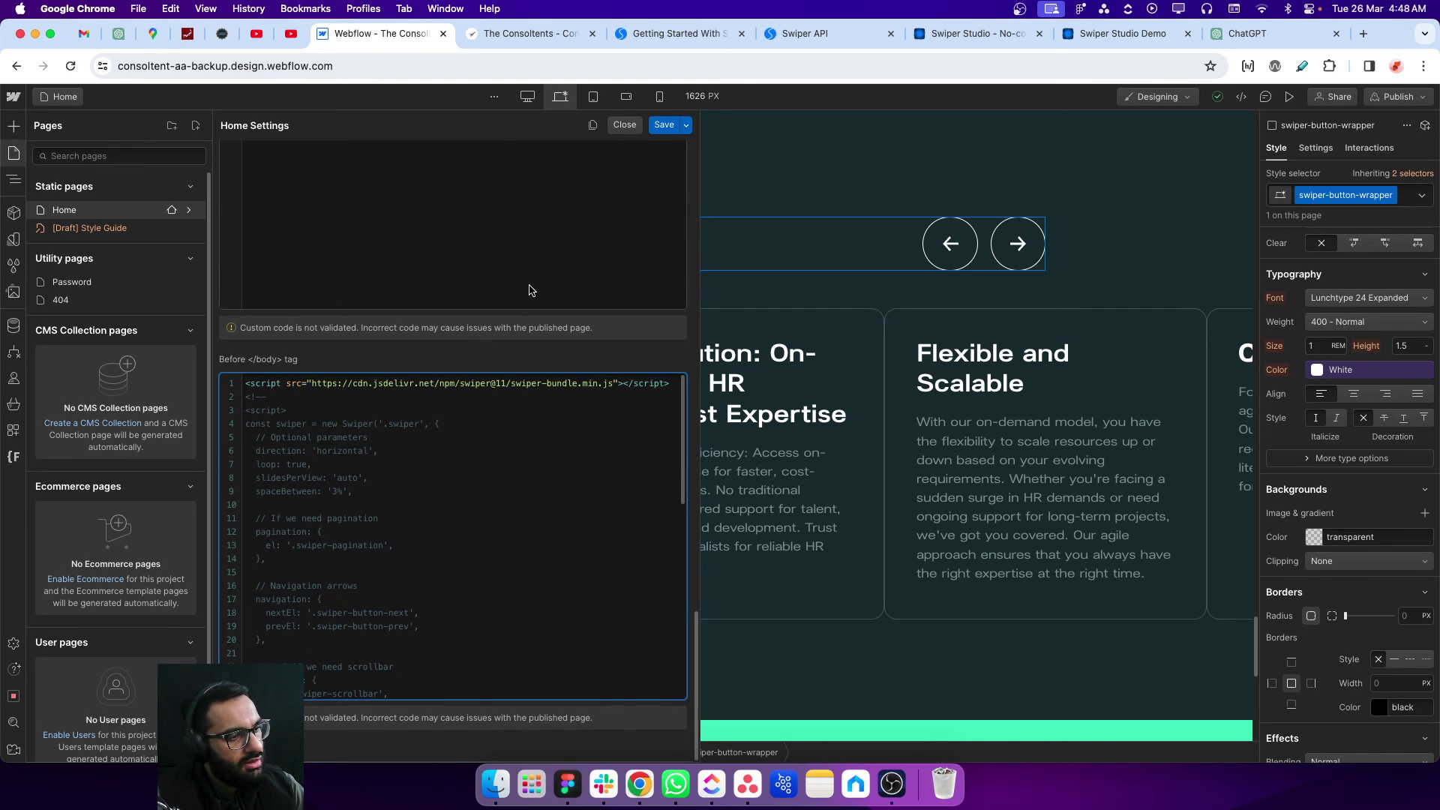
left_click(661, 125)
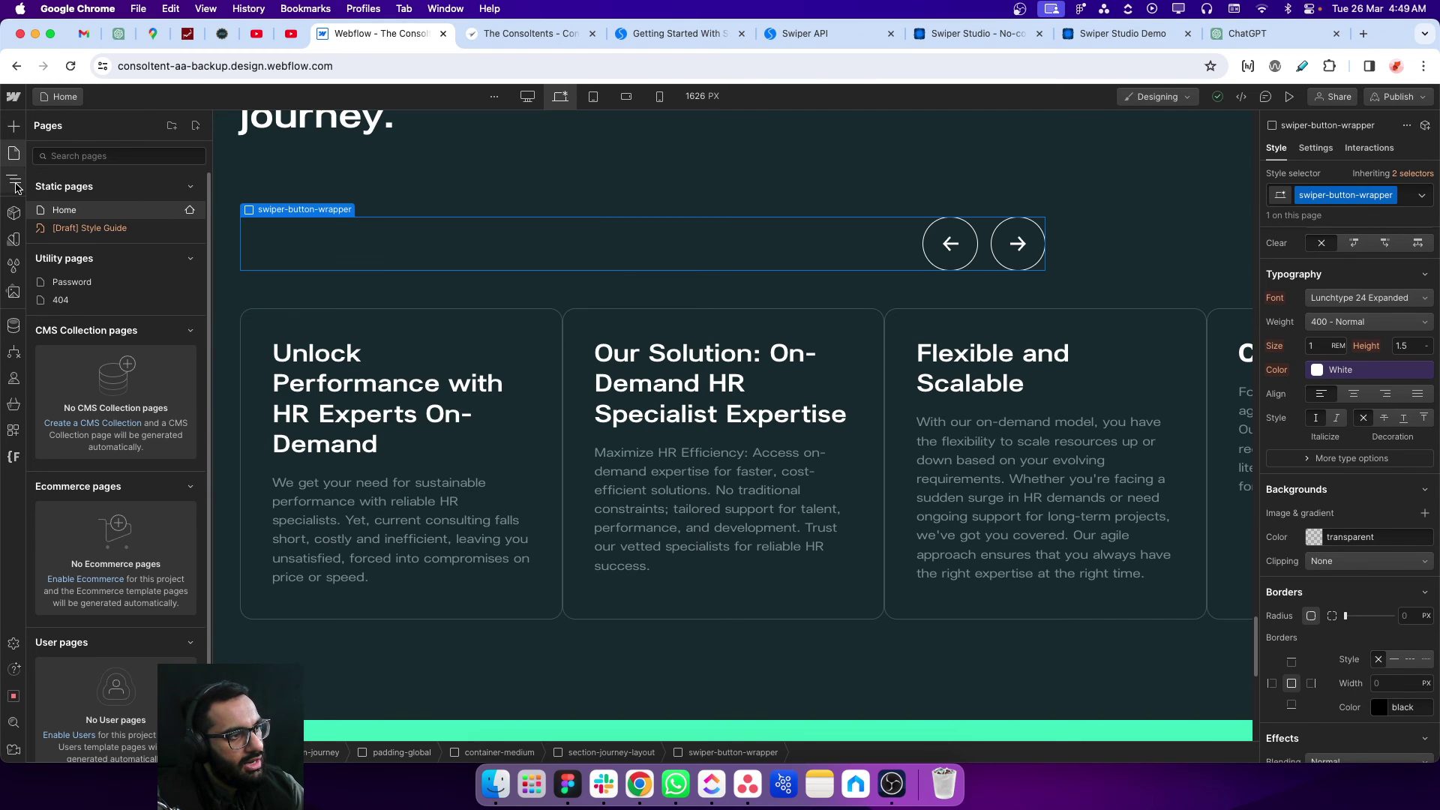
- Select the first swiper-slide card and set its width to 60% at the tablet breakpoint
left_click(514, 314)
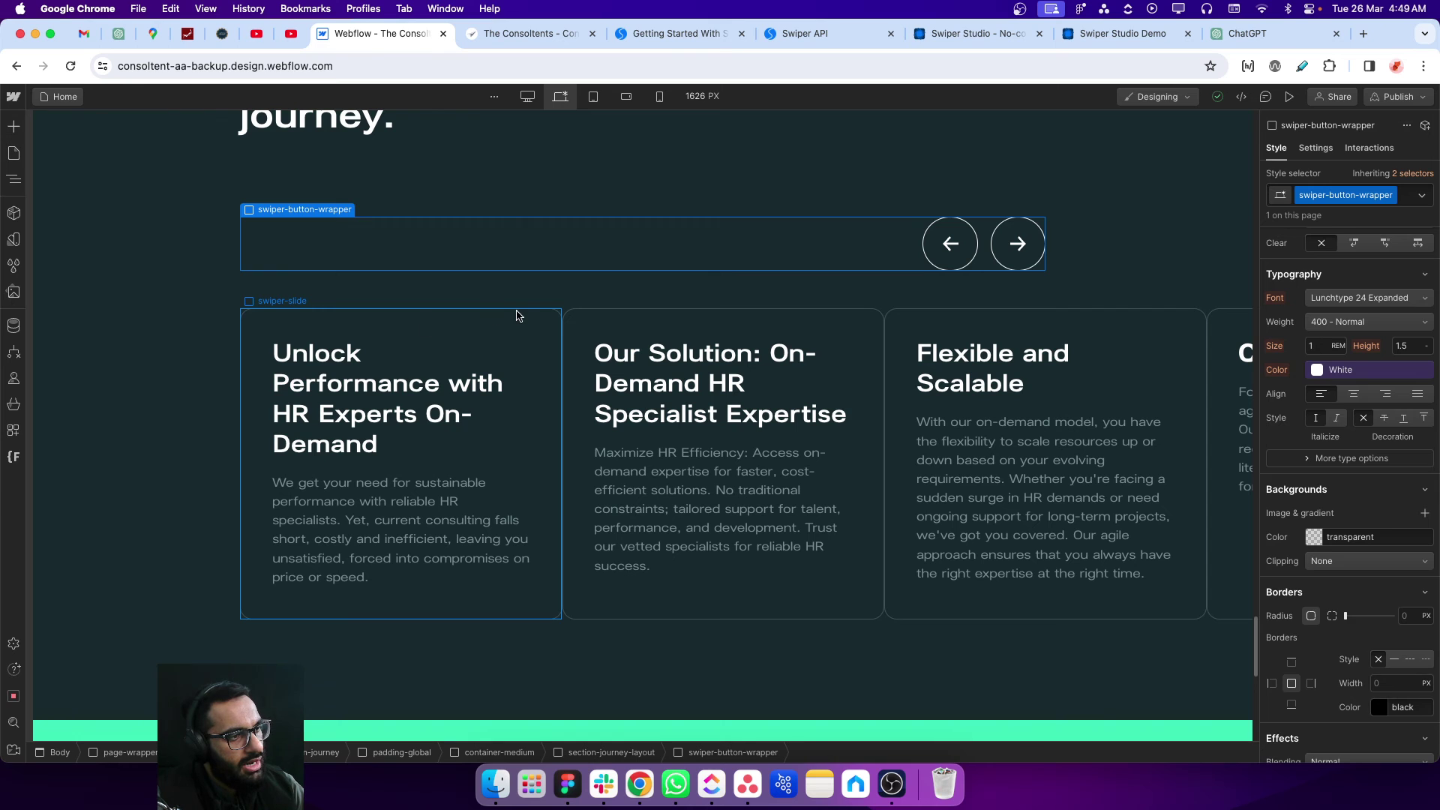
scroll(1340, 511, "down", 3)
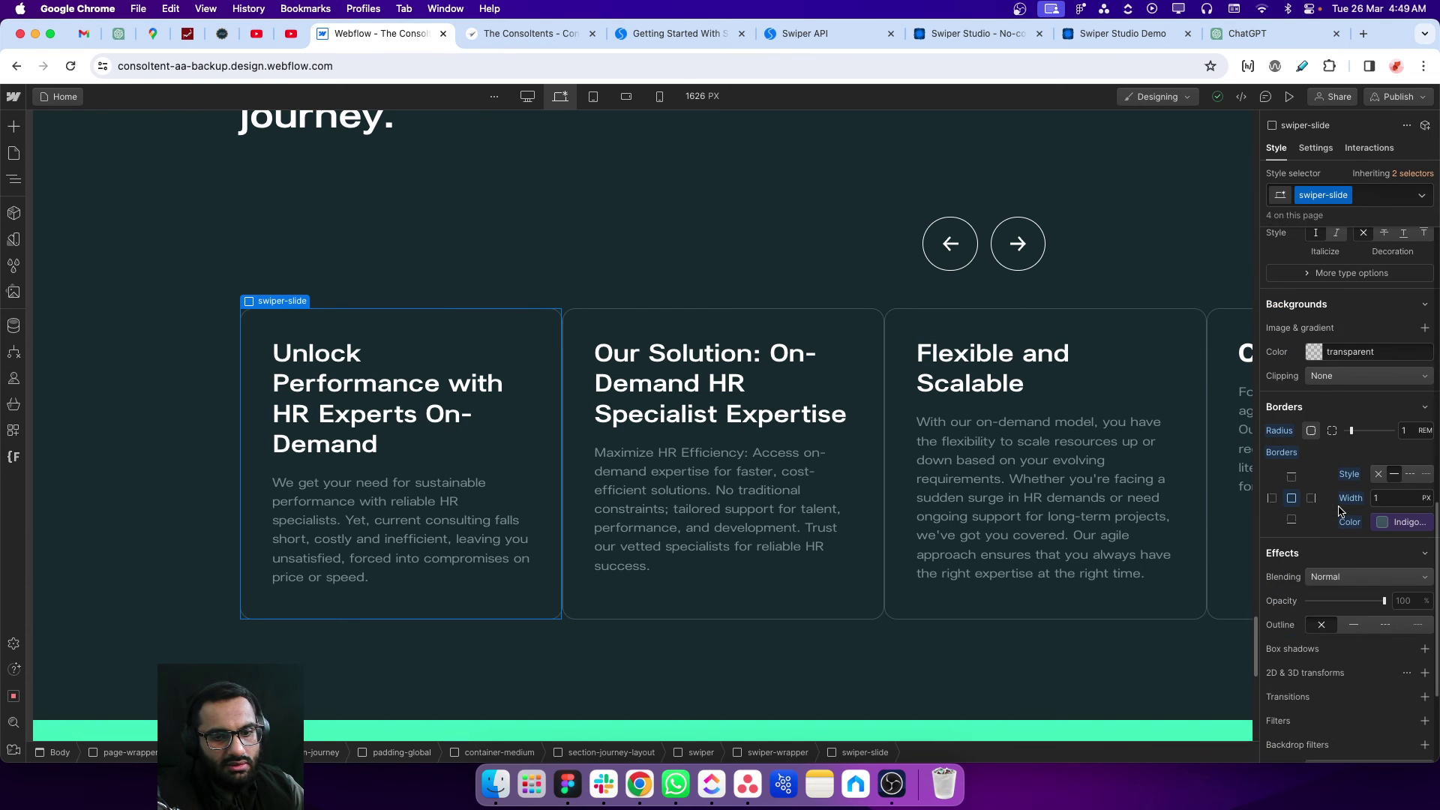
scroll(1340, 512, "up", 10)
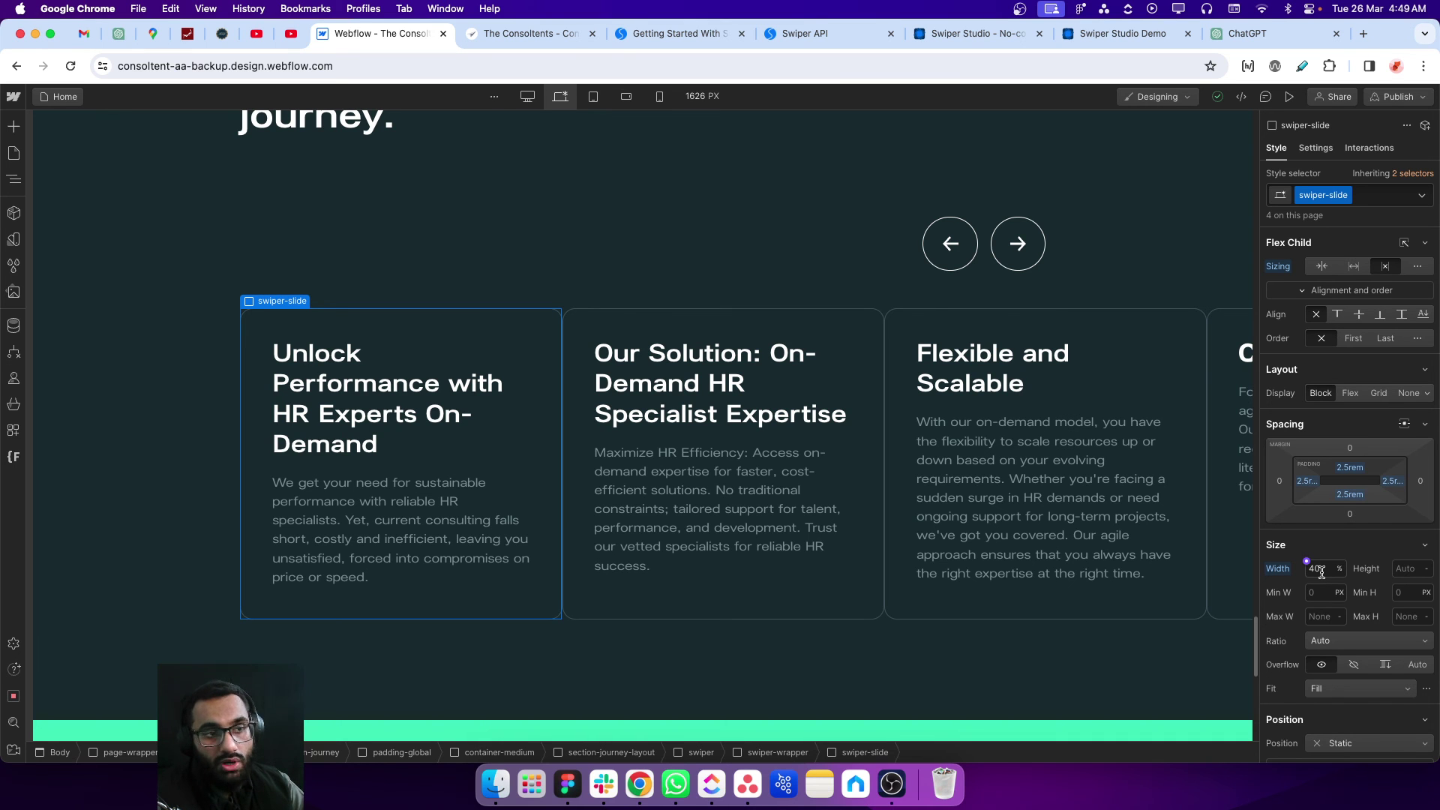
left_click(659, 96)
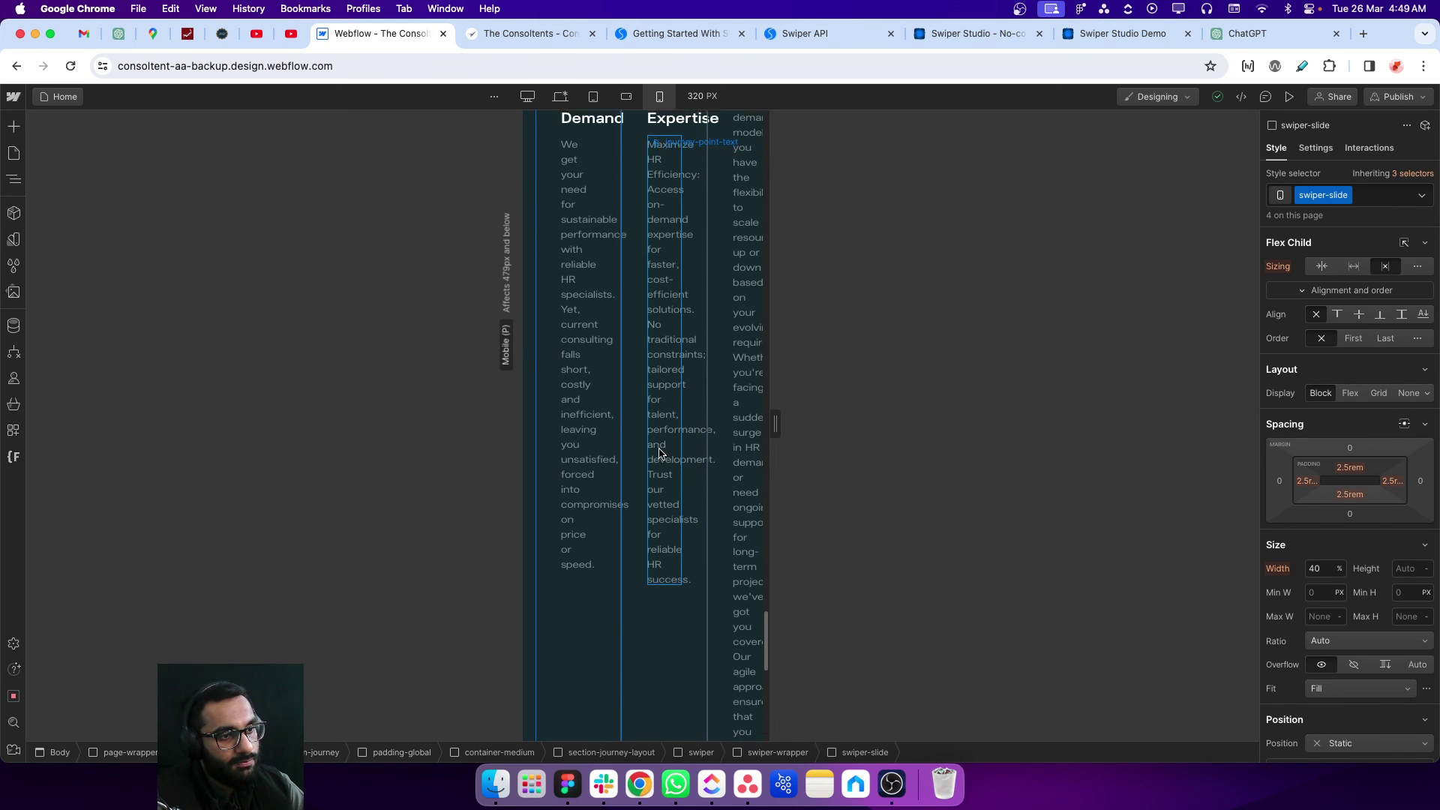
scroll(660, 453, "up", 5)
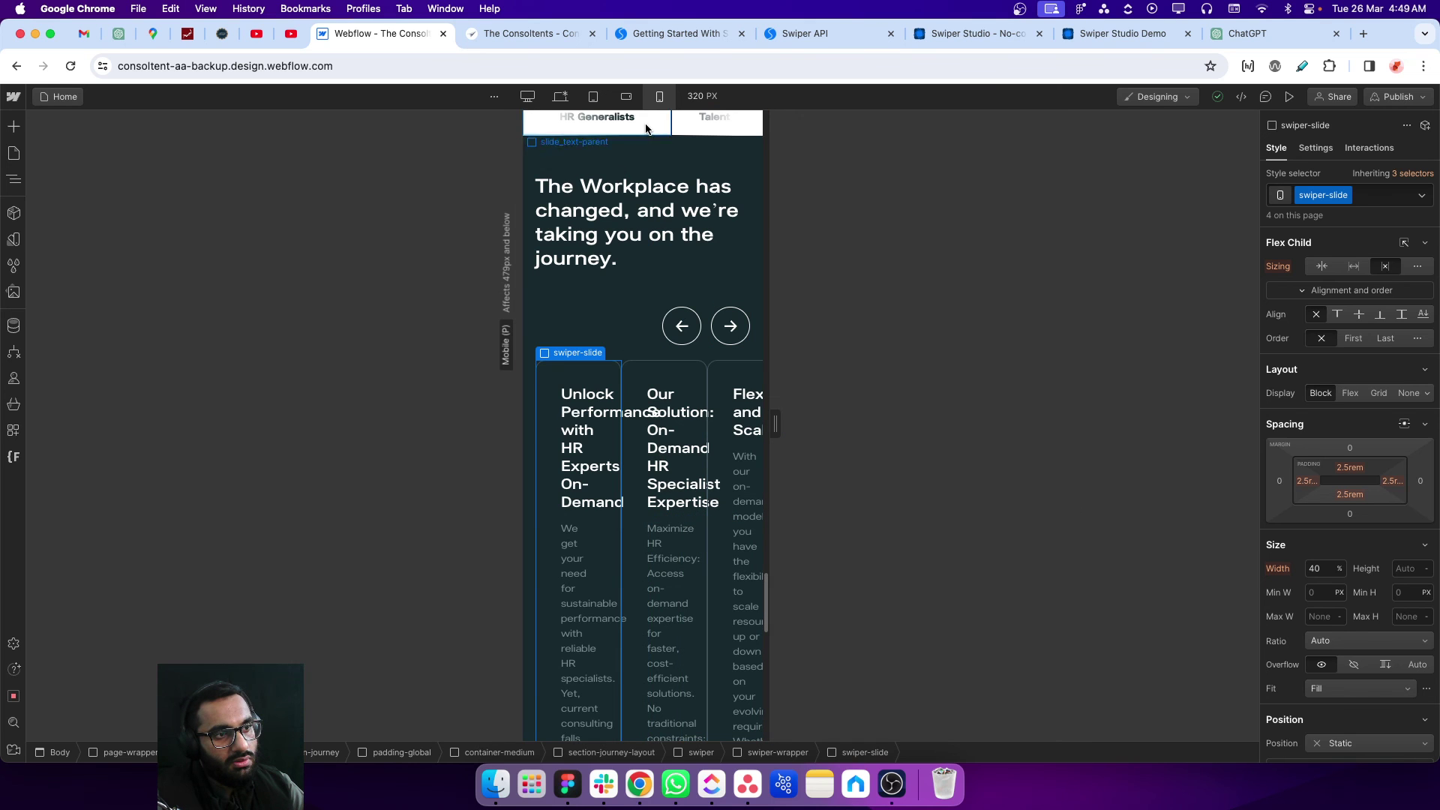
left_click(594, 98)
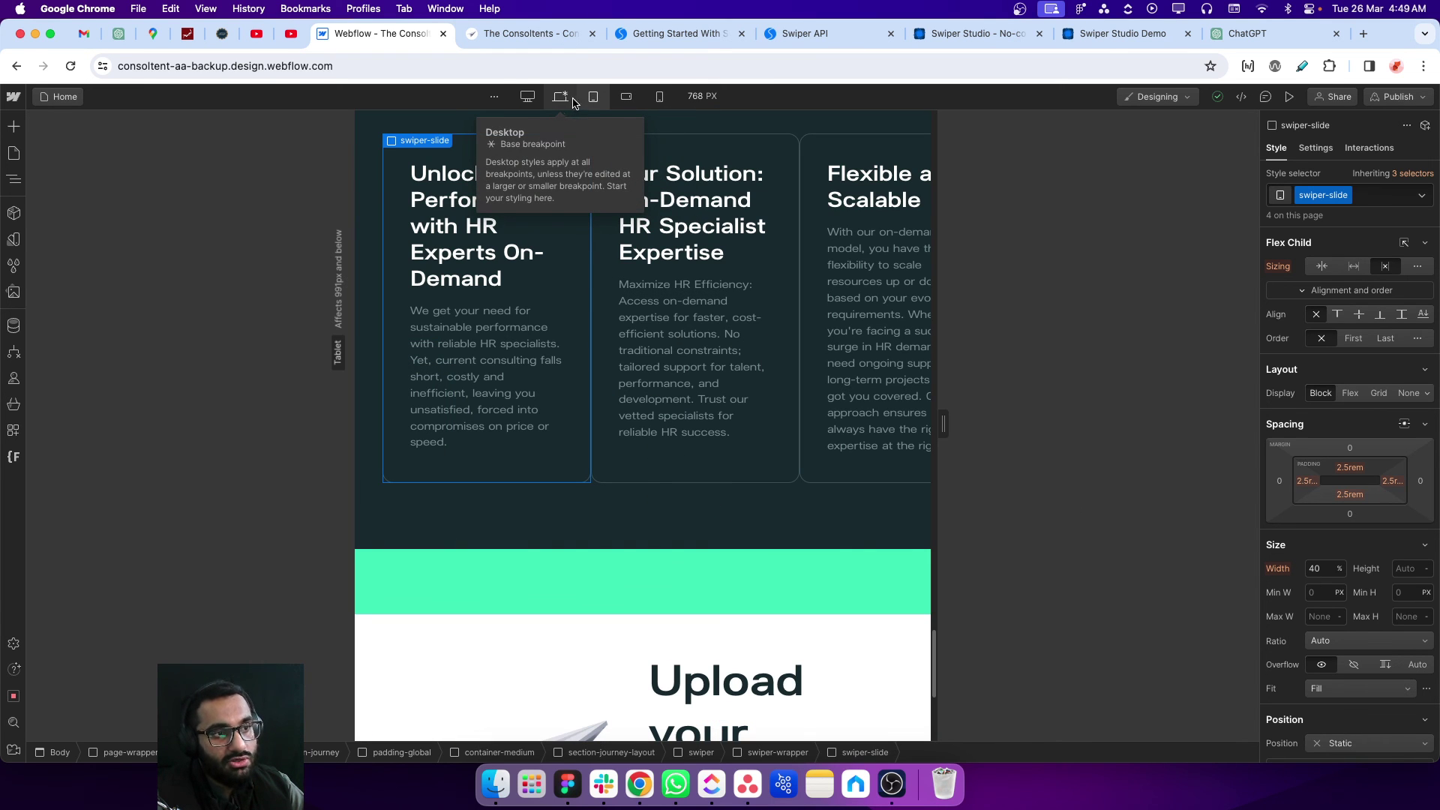
scroll(628, 241, "up", 3)
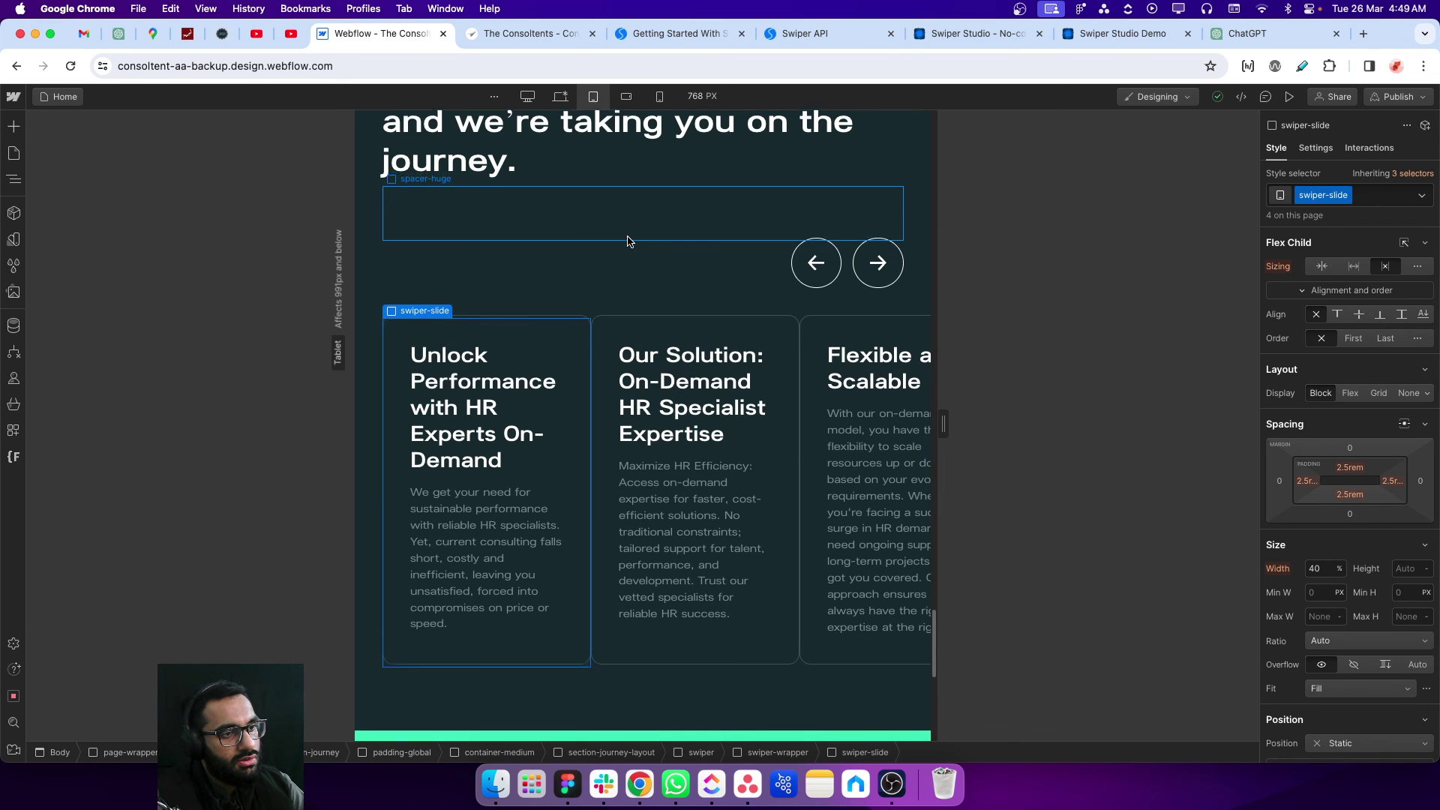
scroll(629, 241, "down", 1)
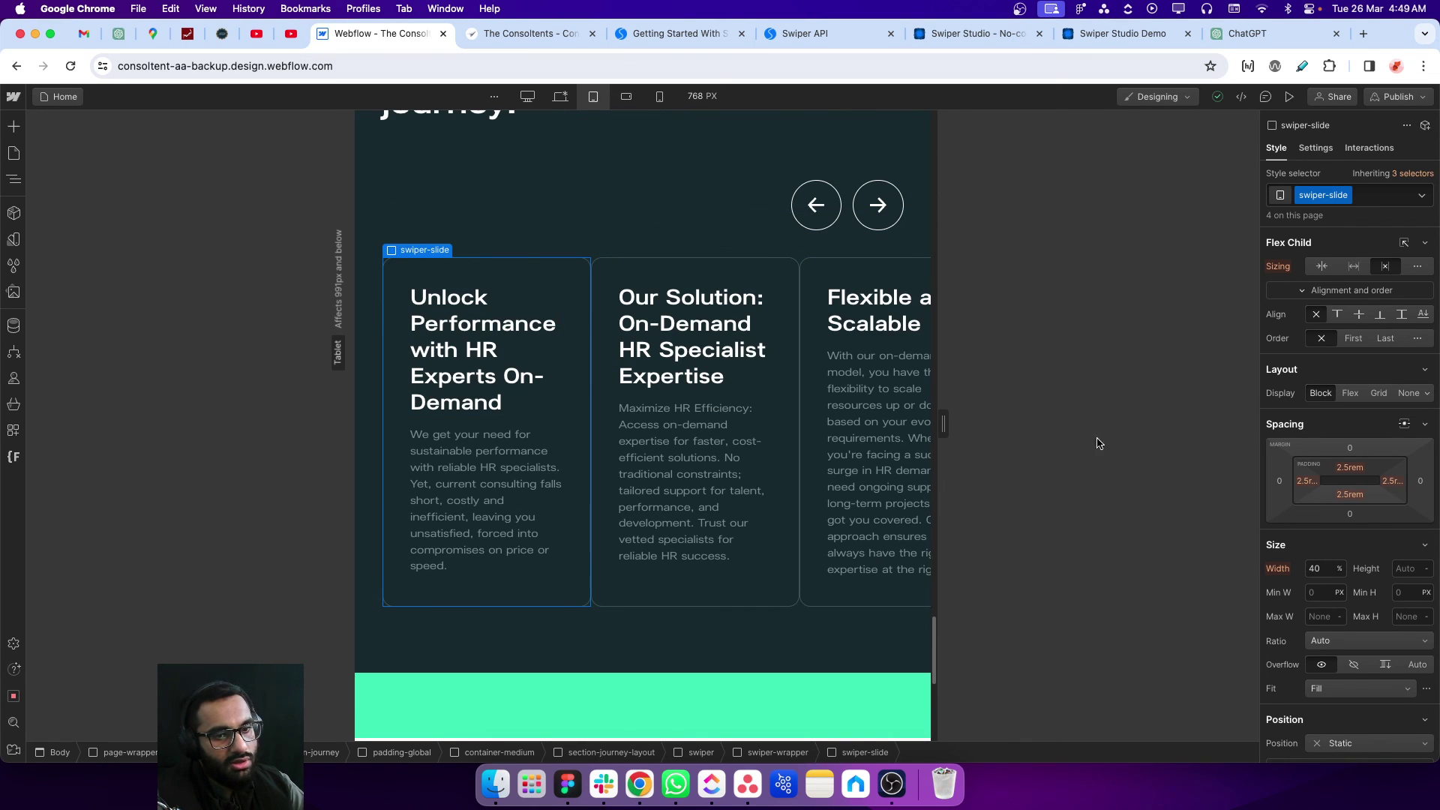
left_click(1328, 568)
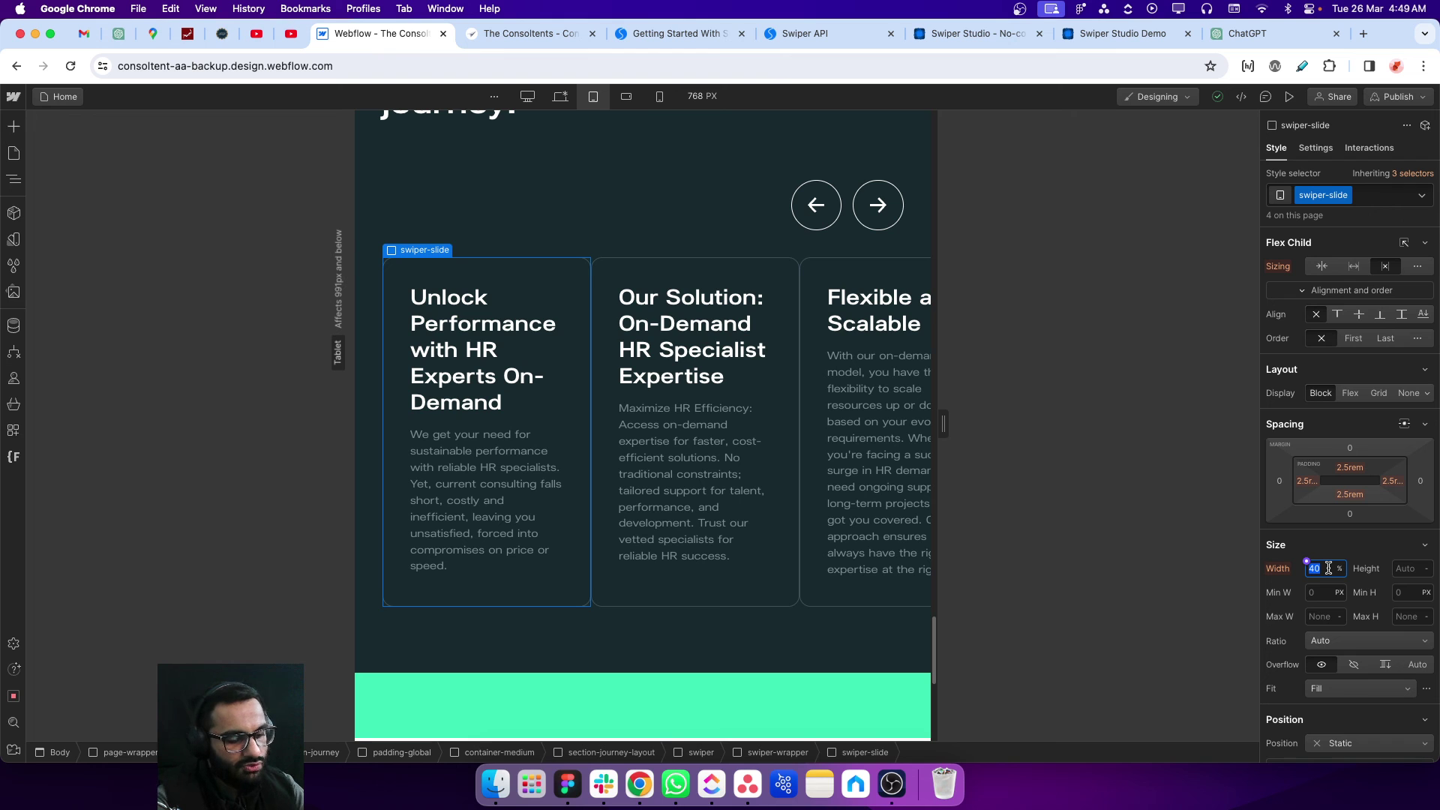
type("60")
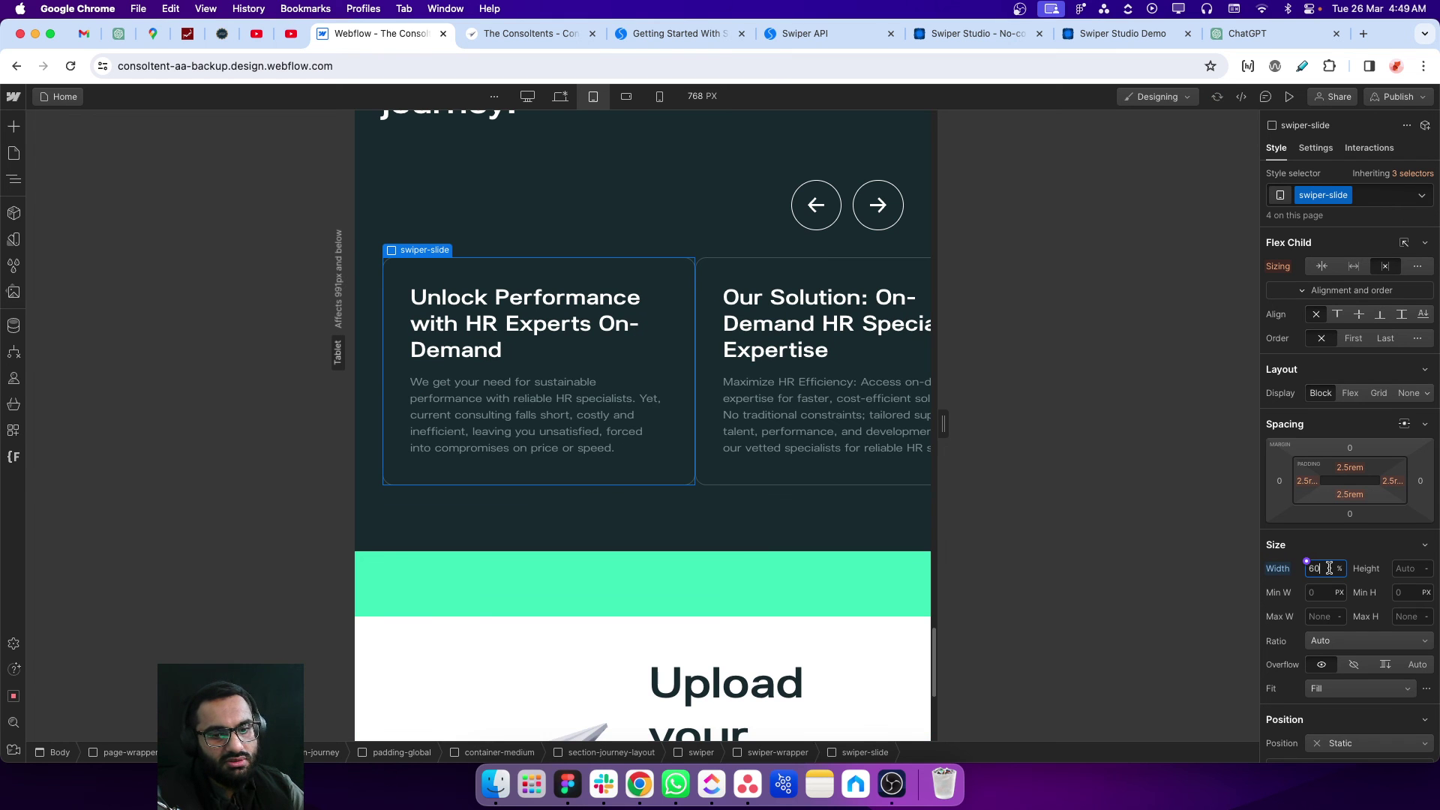
- Set the swiper-slide width to 100% at the mobile portrait breakpoint
left_click(626, 96)
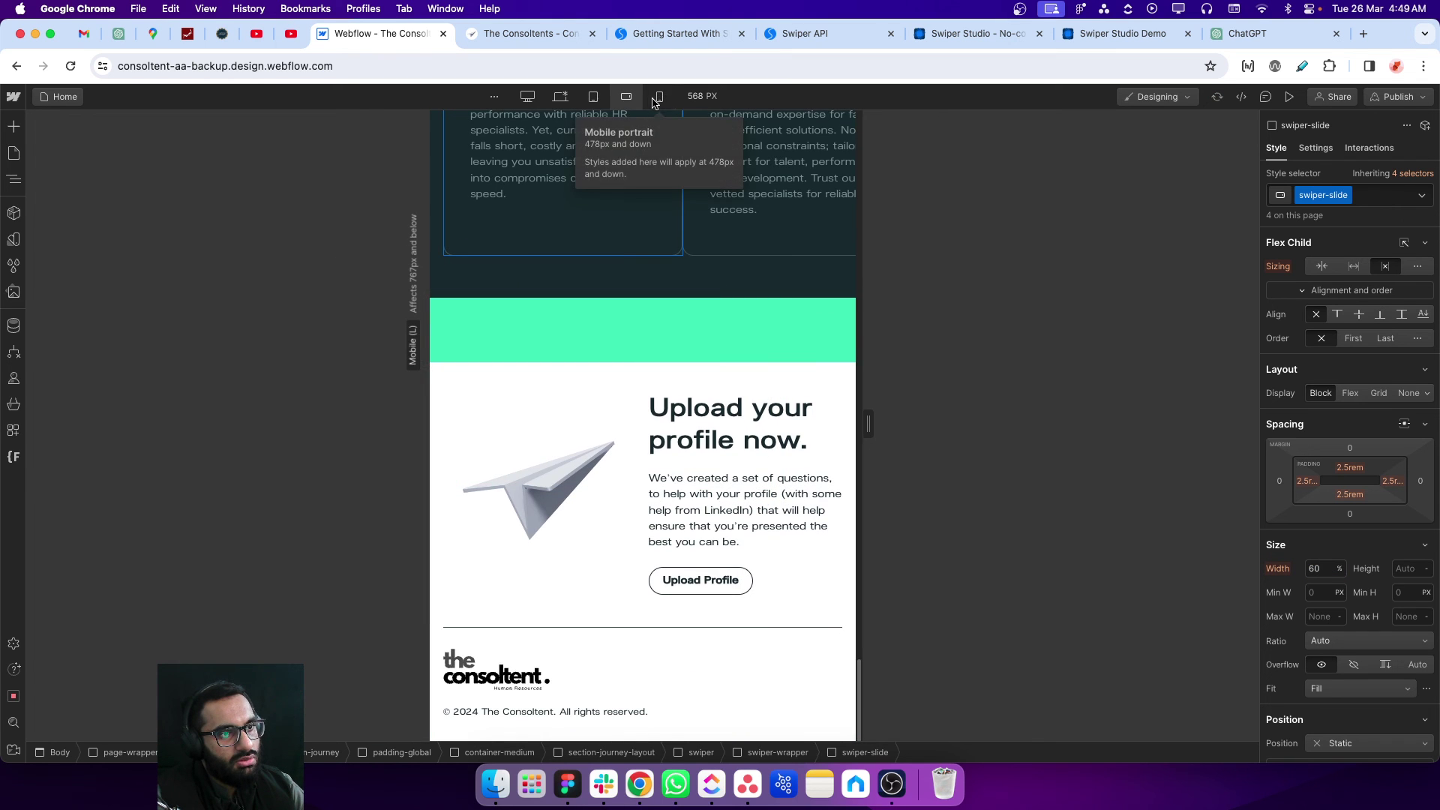
left_click(657, 97)
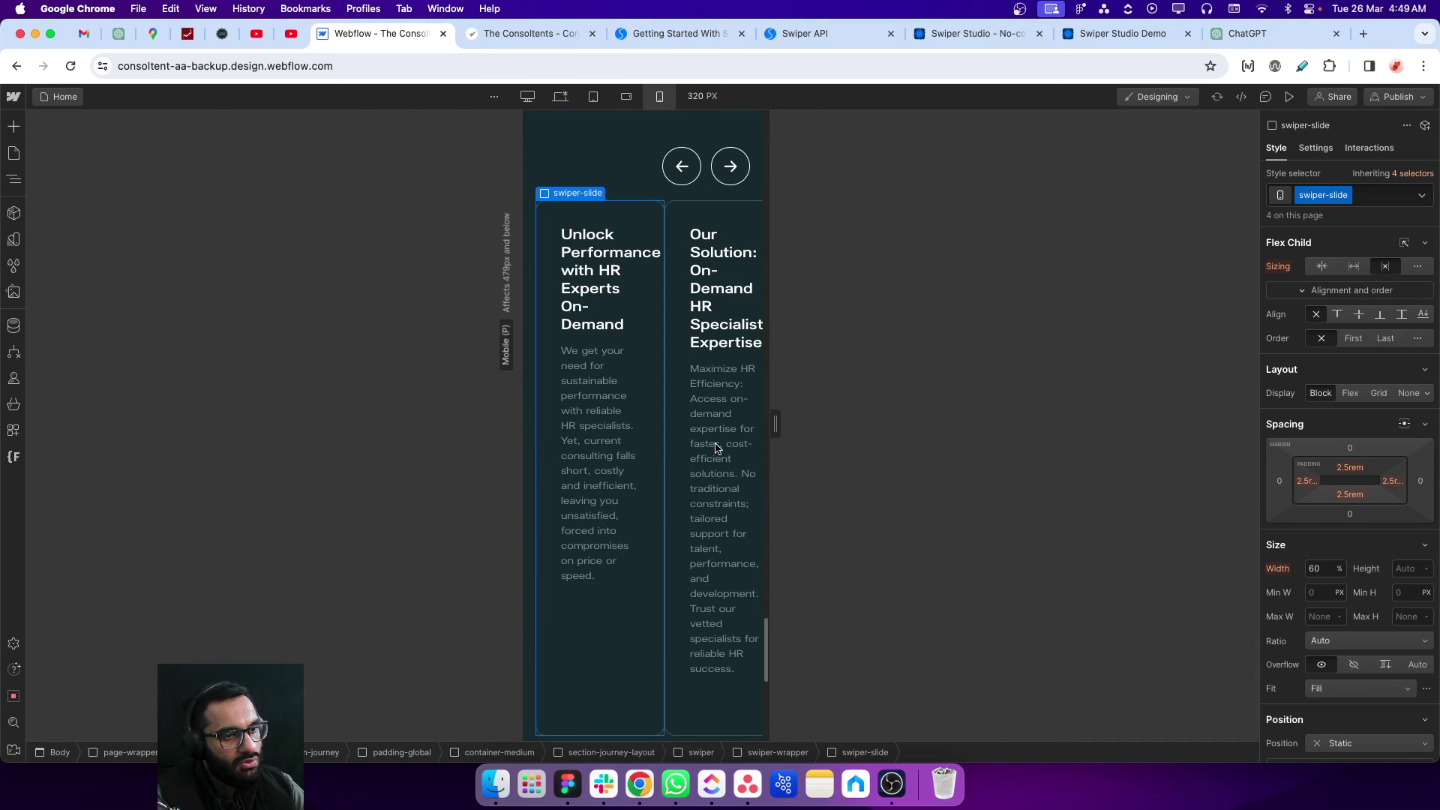
type("100")
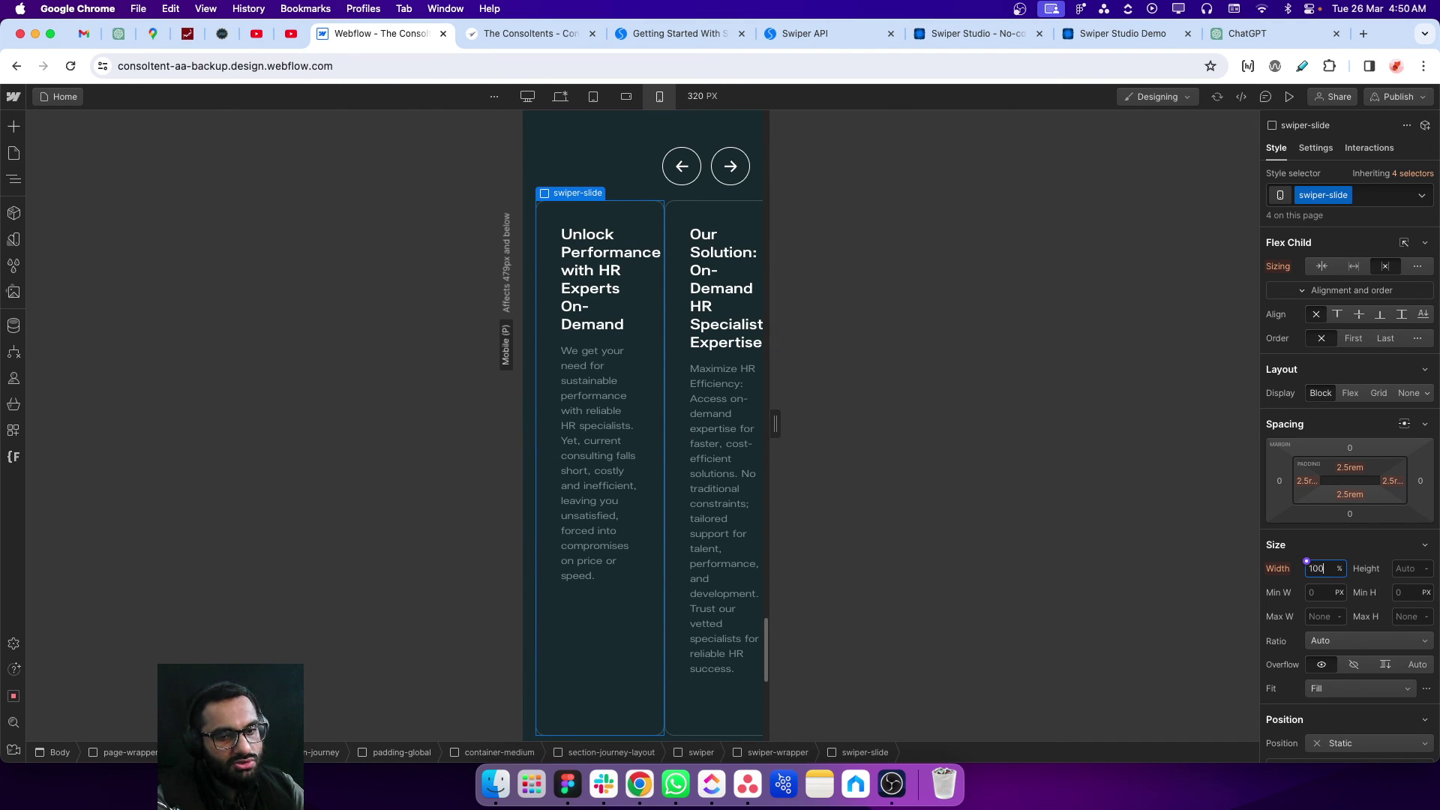
key("Return")
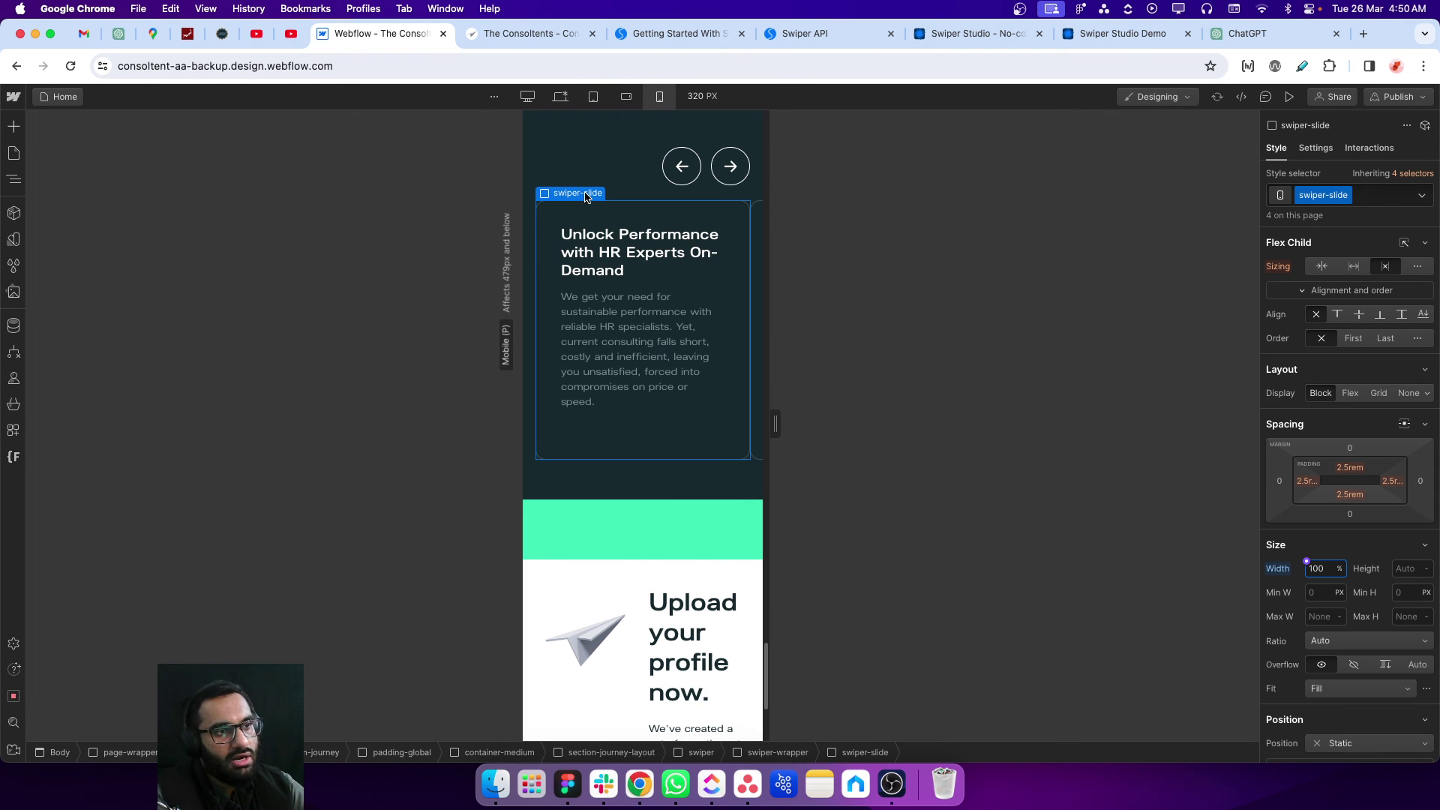
- Return to the desktop breakpoint, publish the site to the staging domain and reload the live page to check the slider
left_click(560, 96)
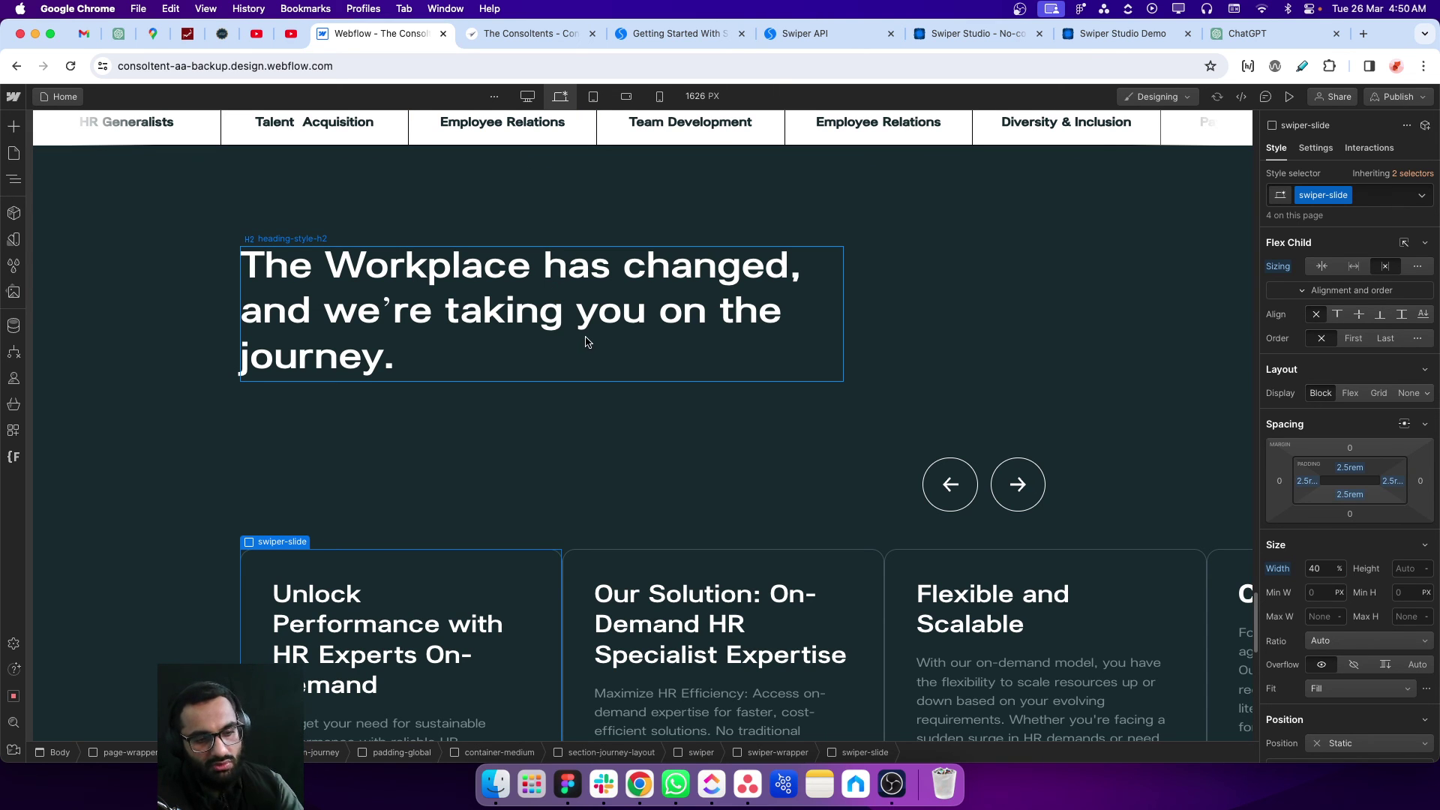
scroll(188, 371, "down", 4)
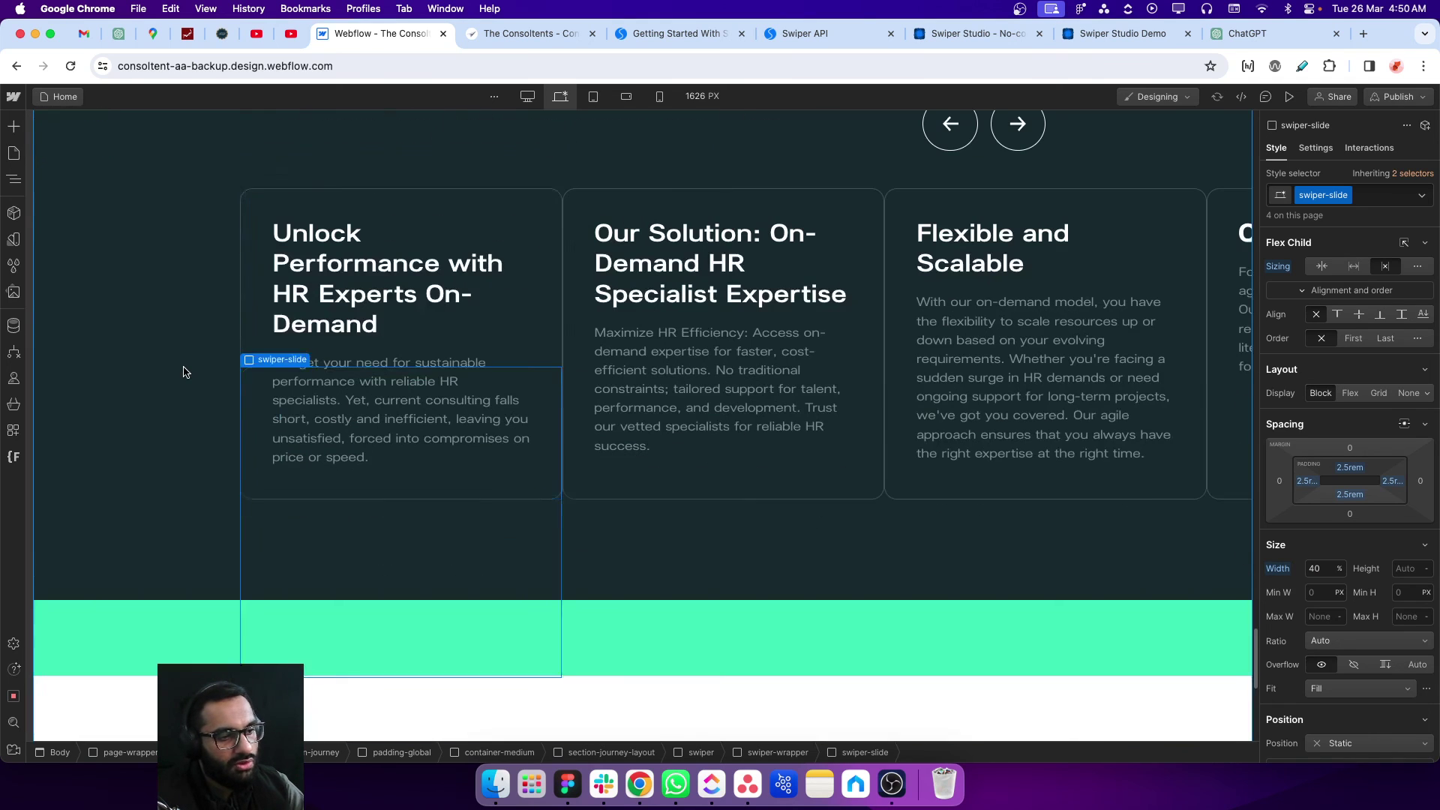
scroll(185, 371, "up", 2)
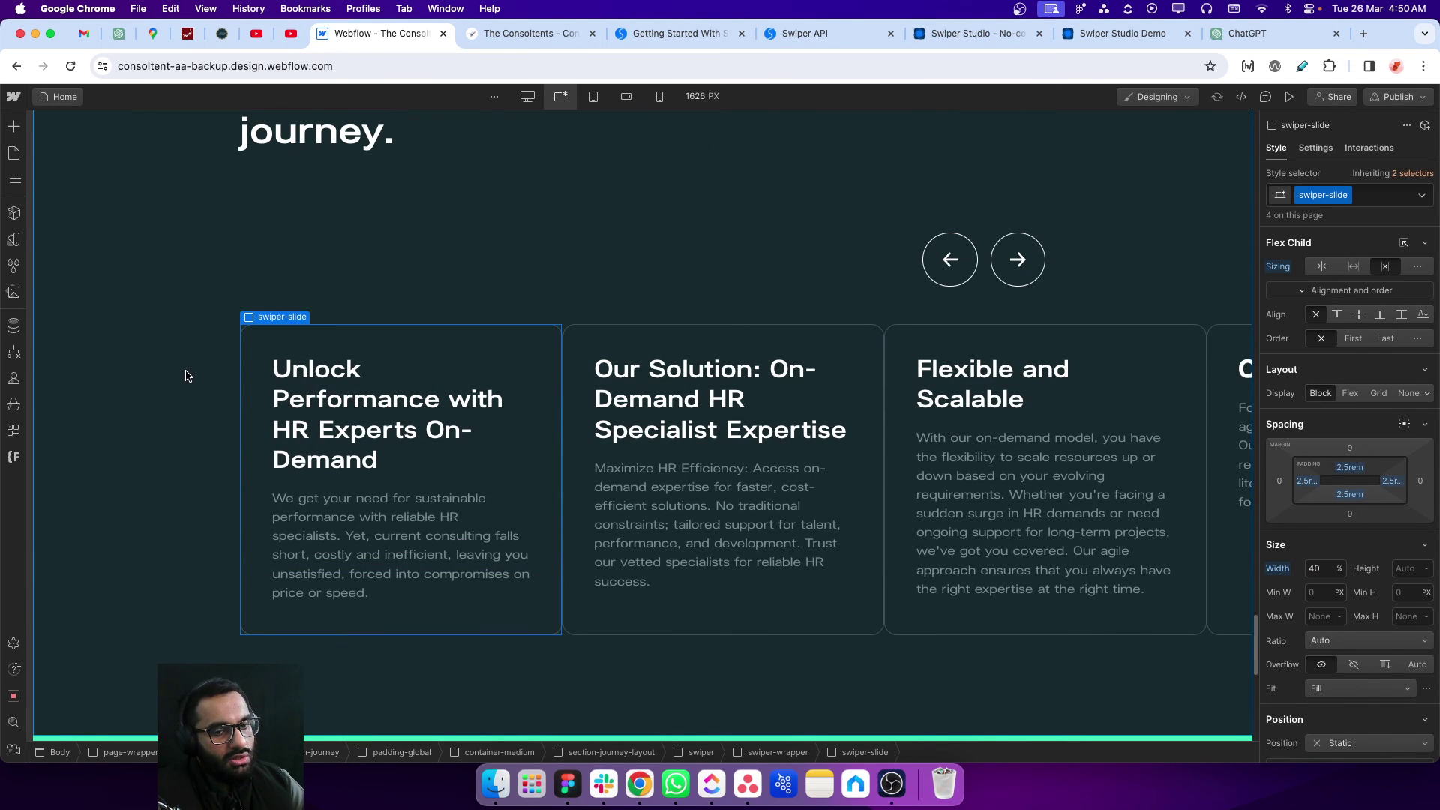
left_click(1399, 96)
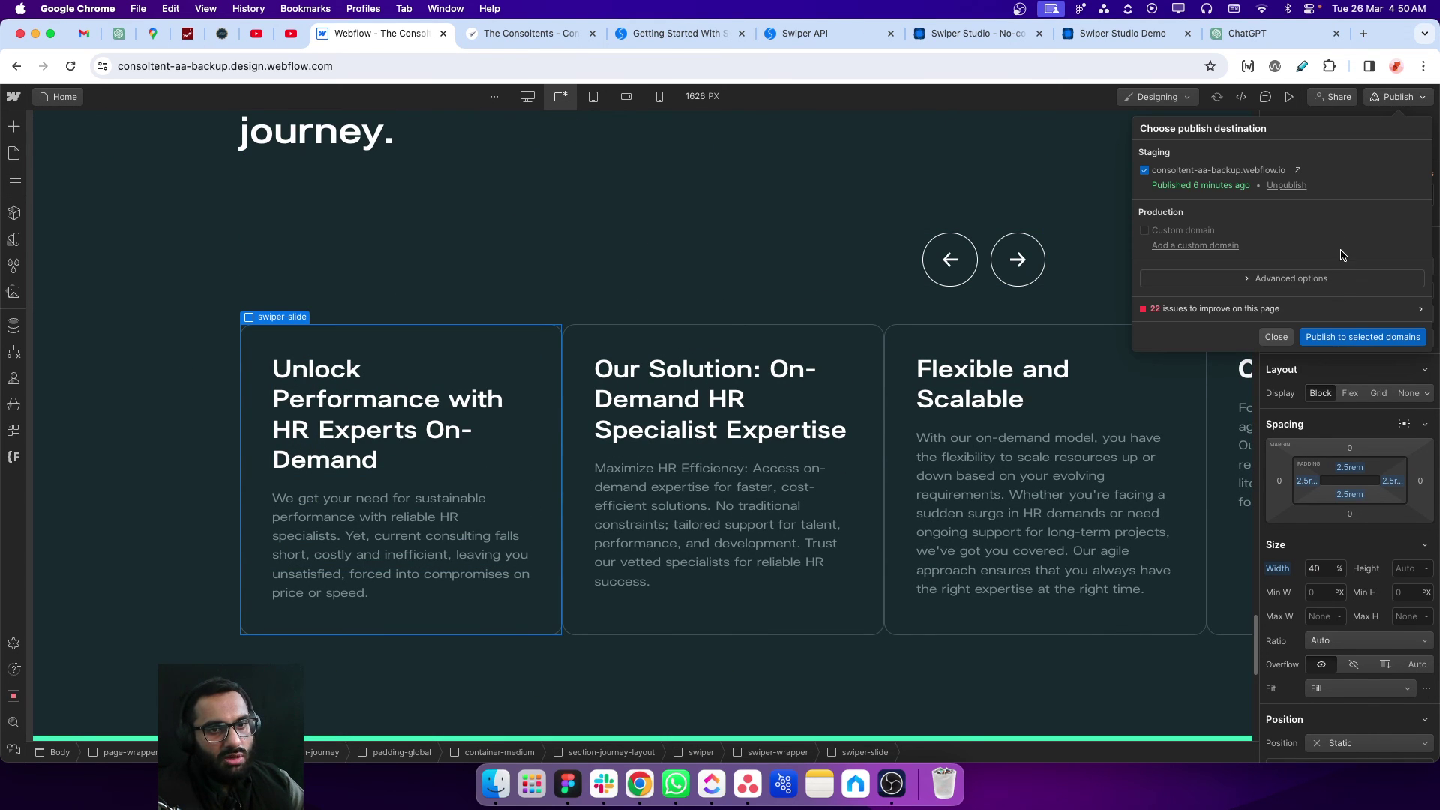
left_click(1346, 336)
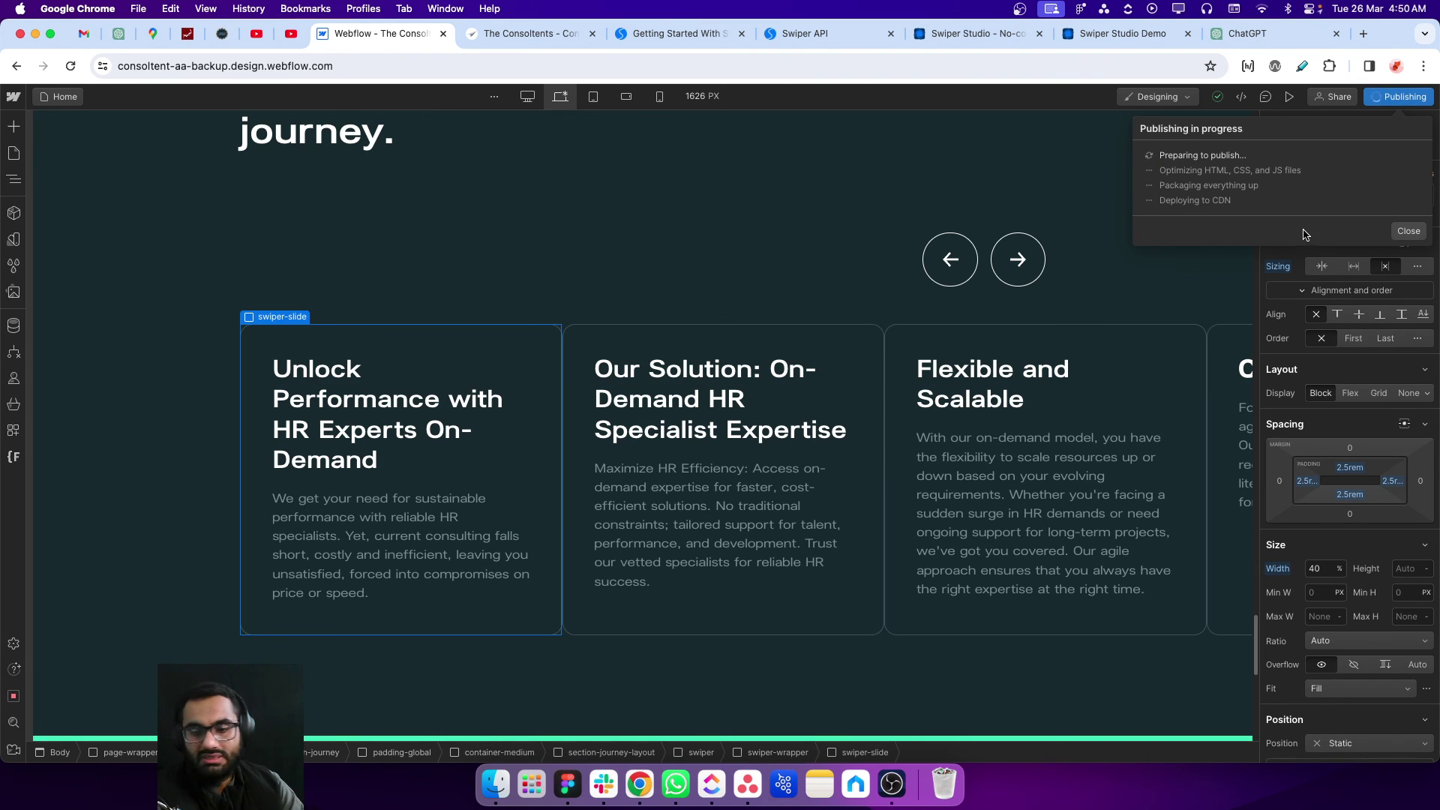
left_click(493, 37)
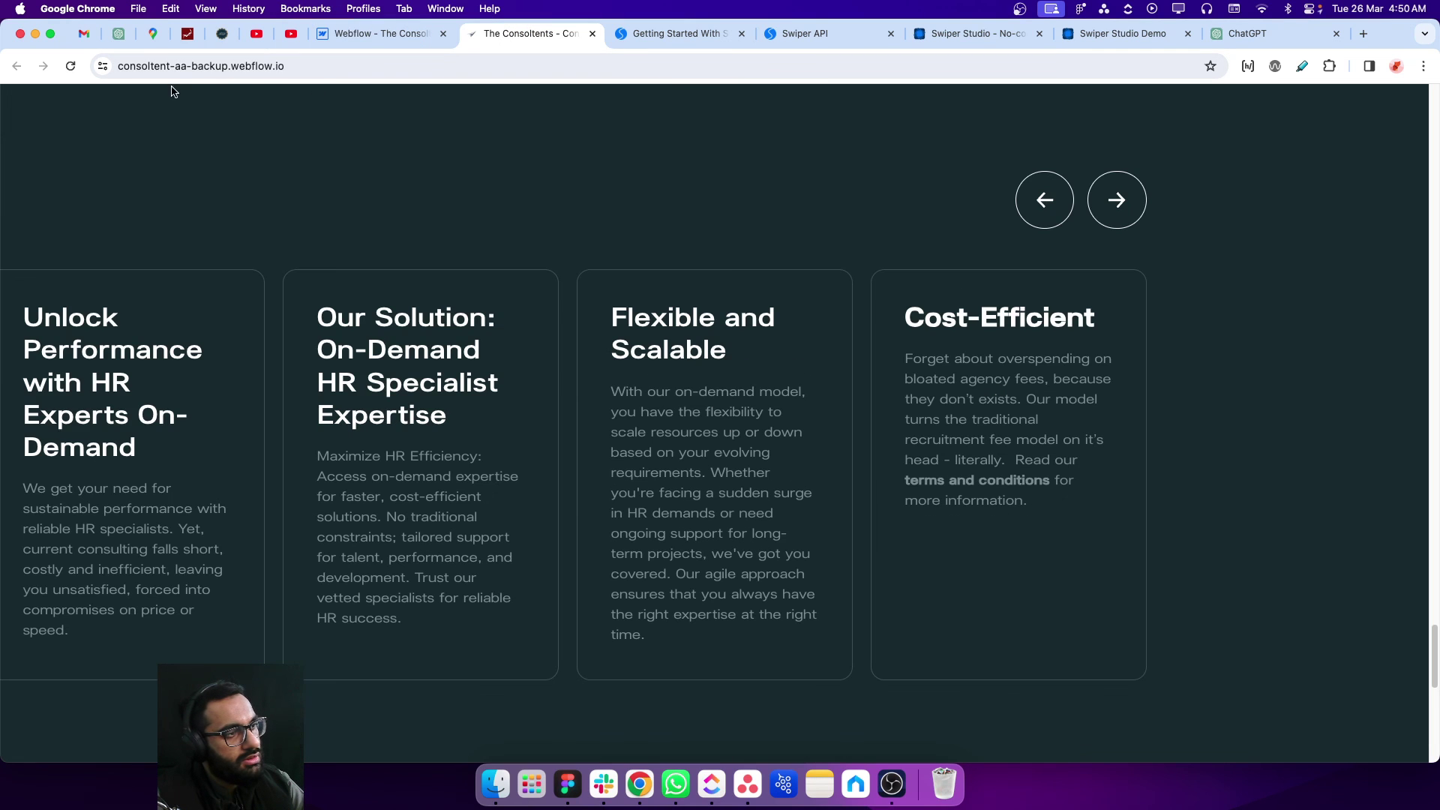
left_click(71, 66)
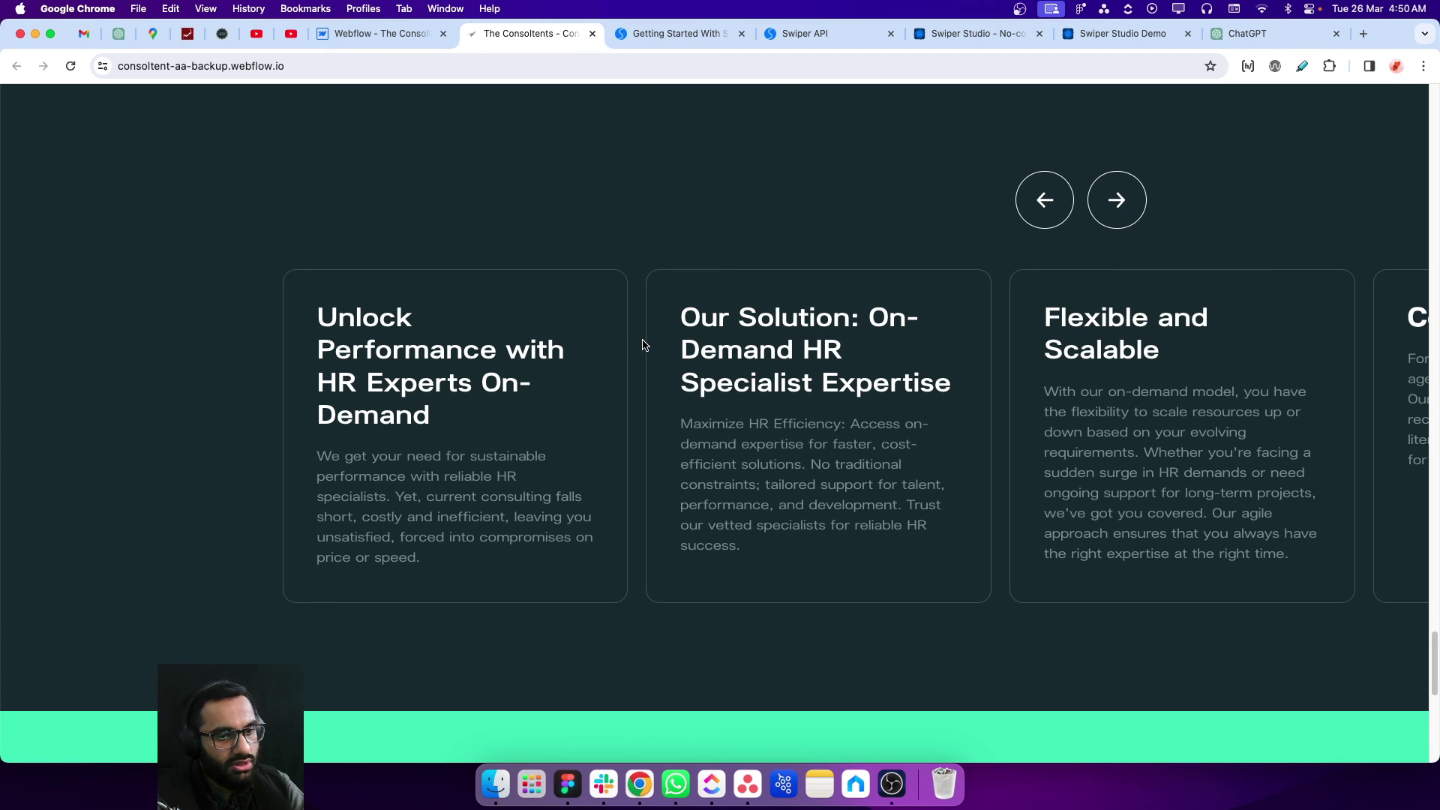
- Emulate an iPhone 12 Pro on the live page with the developer tools and advance the card slider by one card
right_click(268, 240)
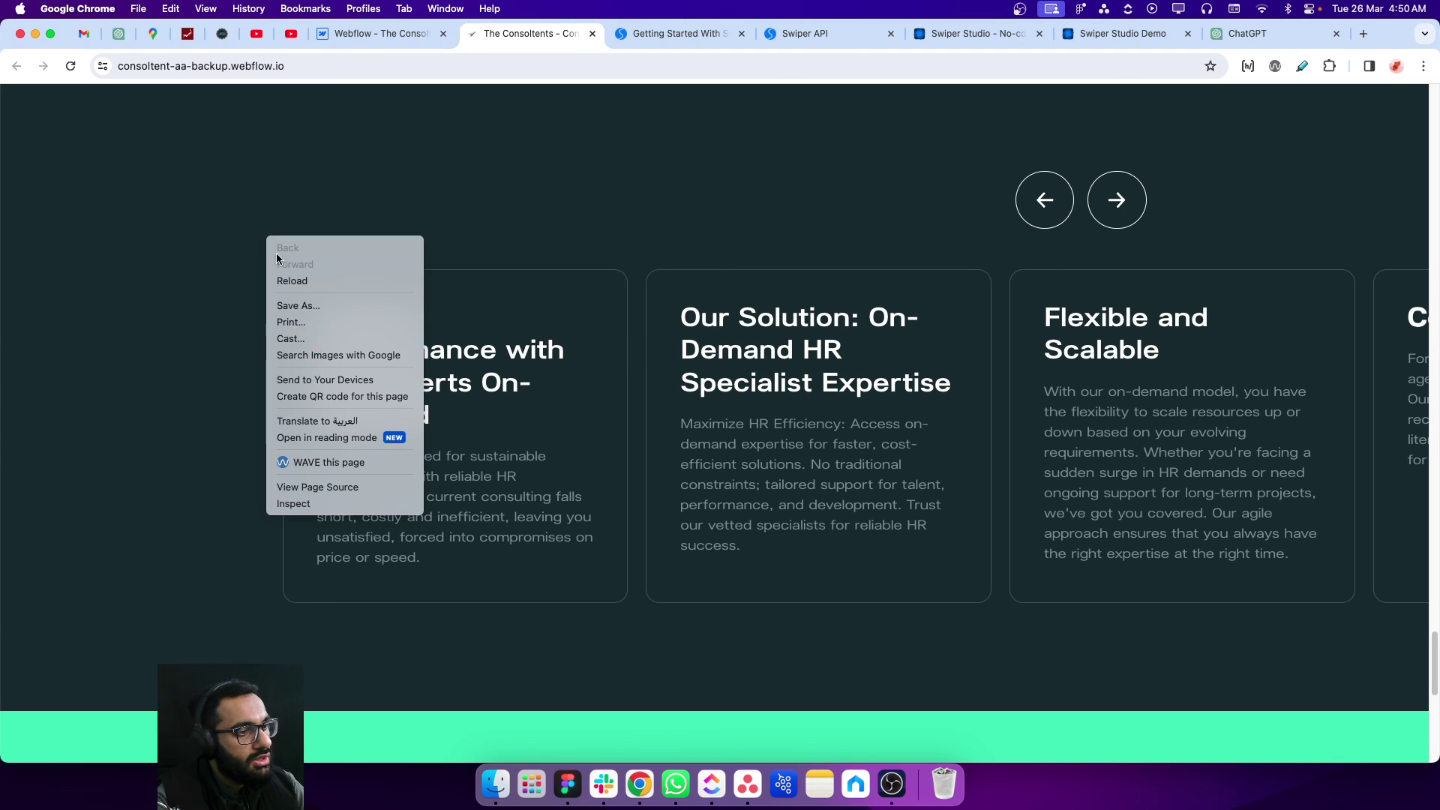
left_click(328, 500)
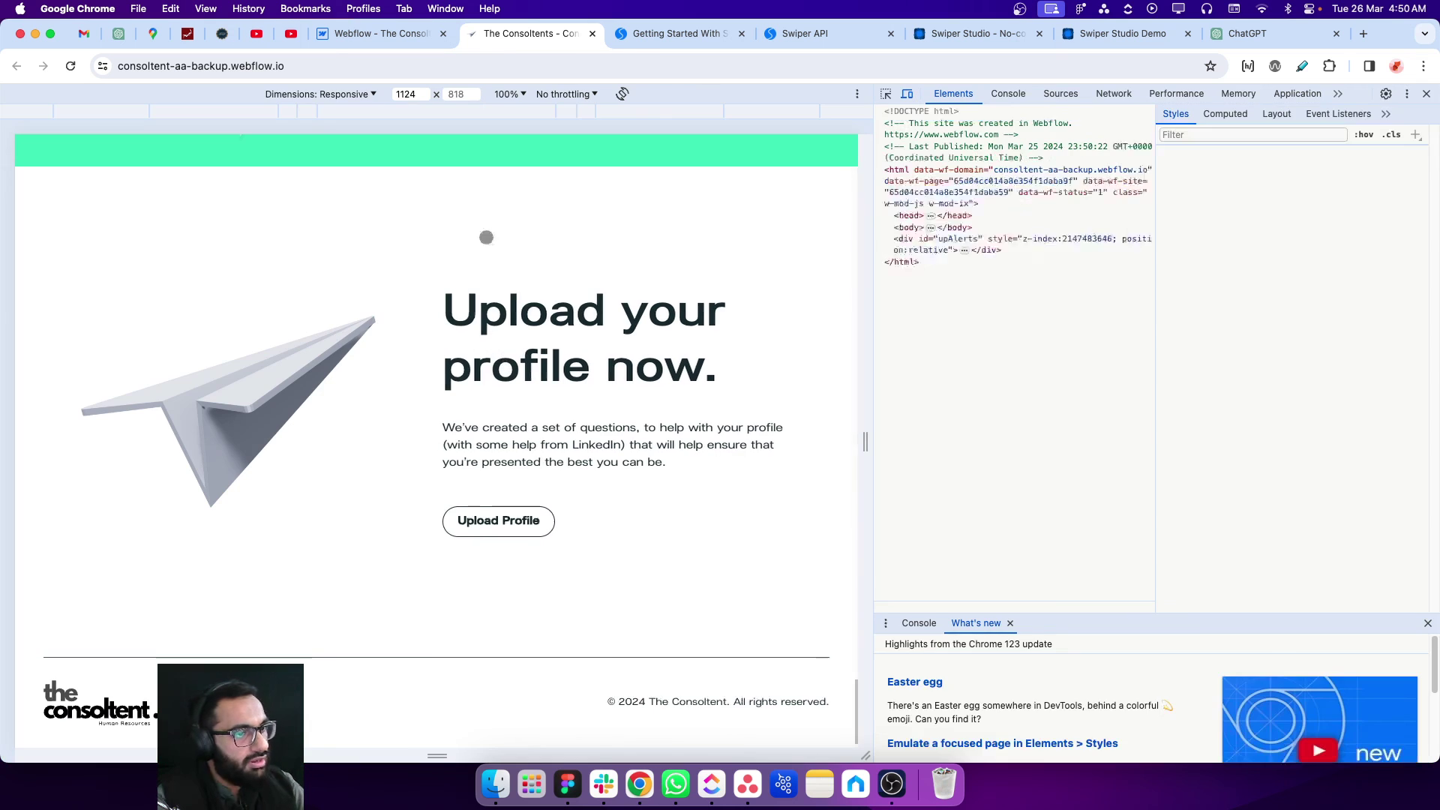
left_click(346, 94)
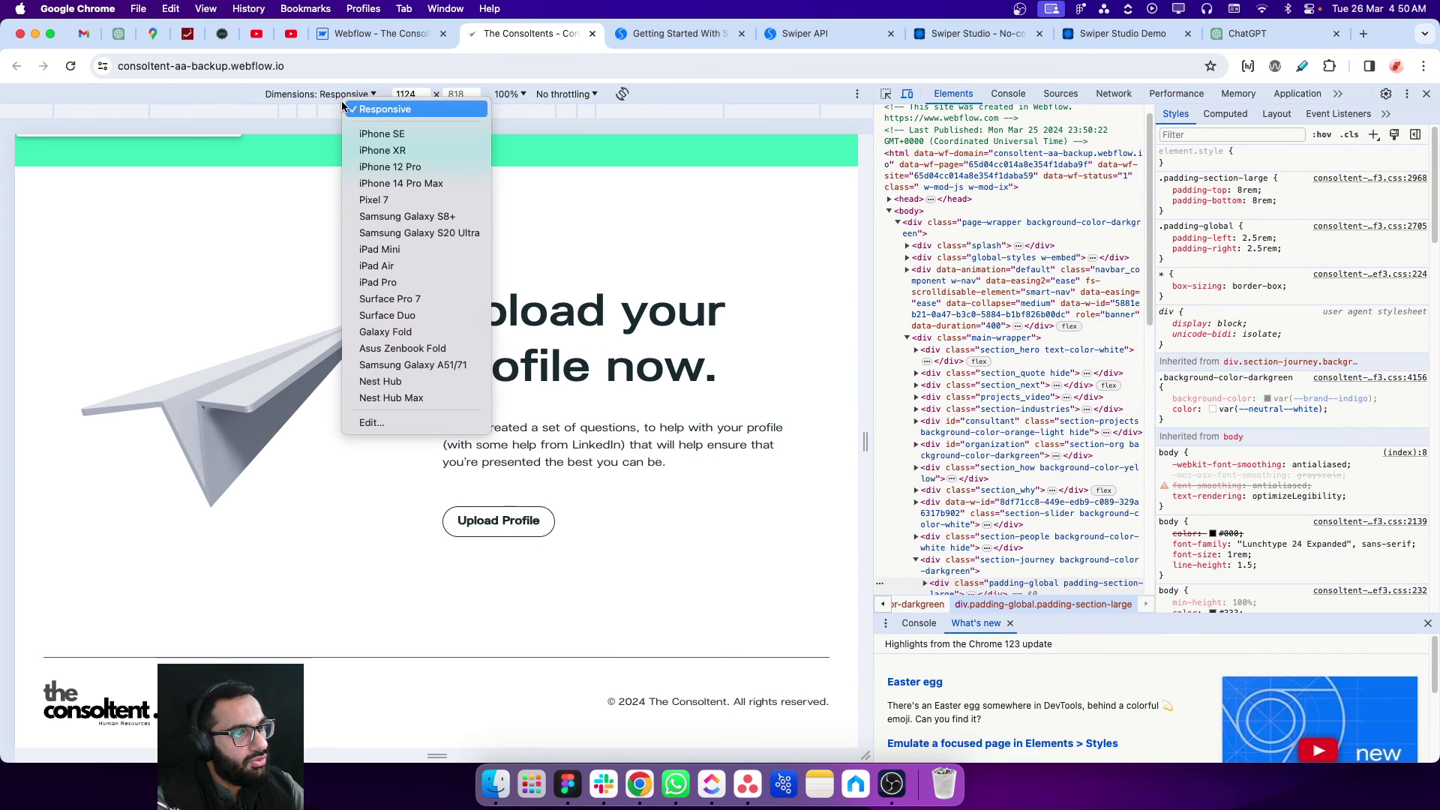
left_click(370, 168)
scroll(489, 324, "down", 10)
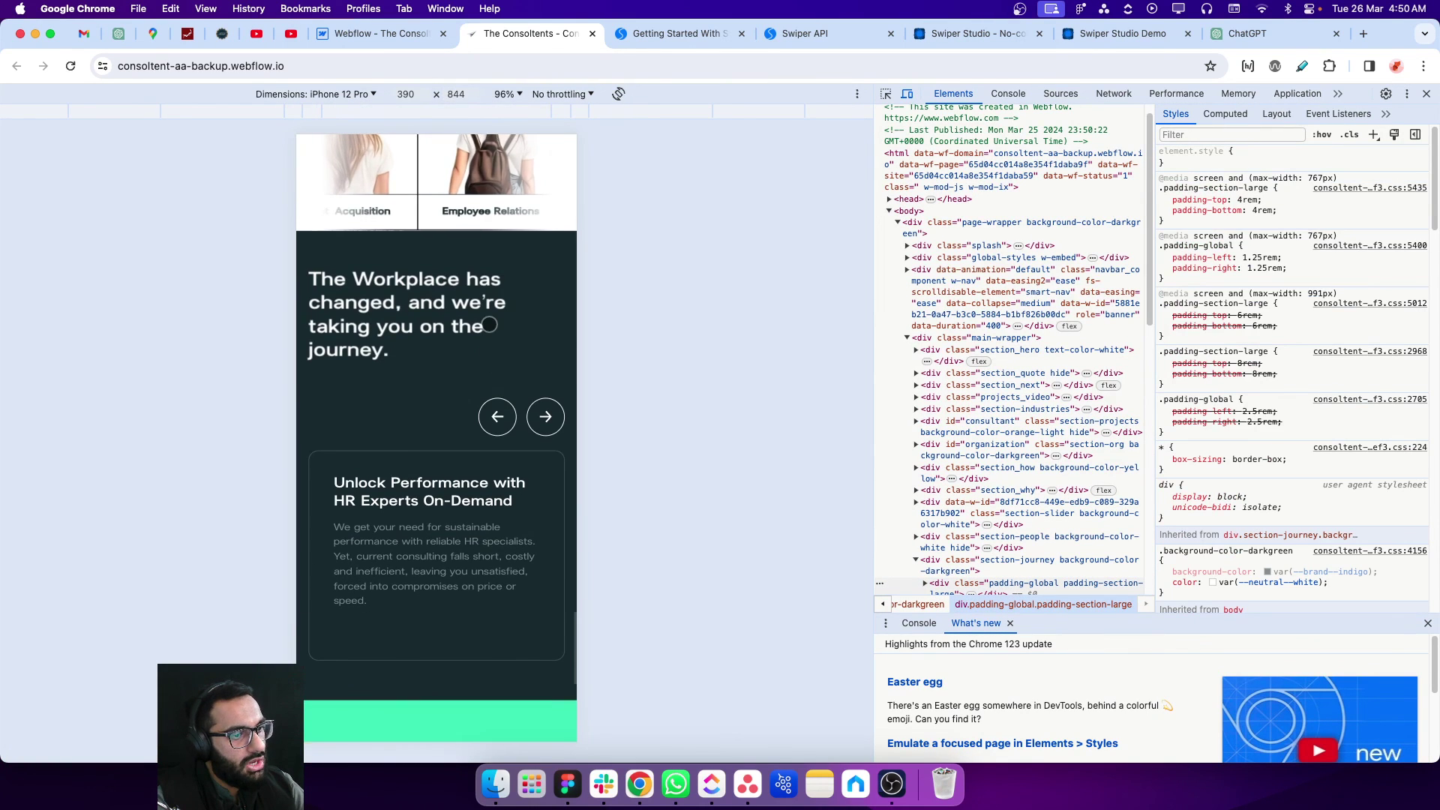
scroll(489, 324, "down", 2)
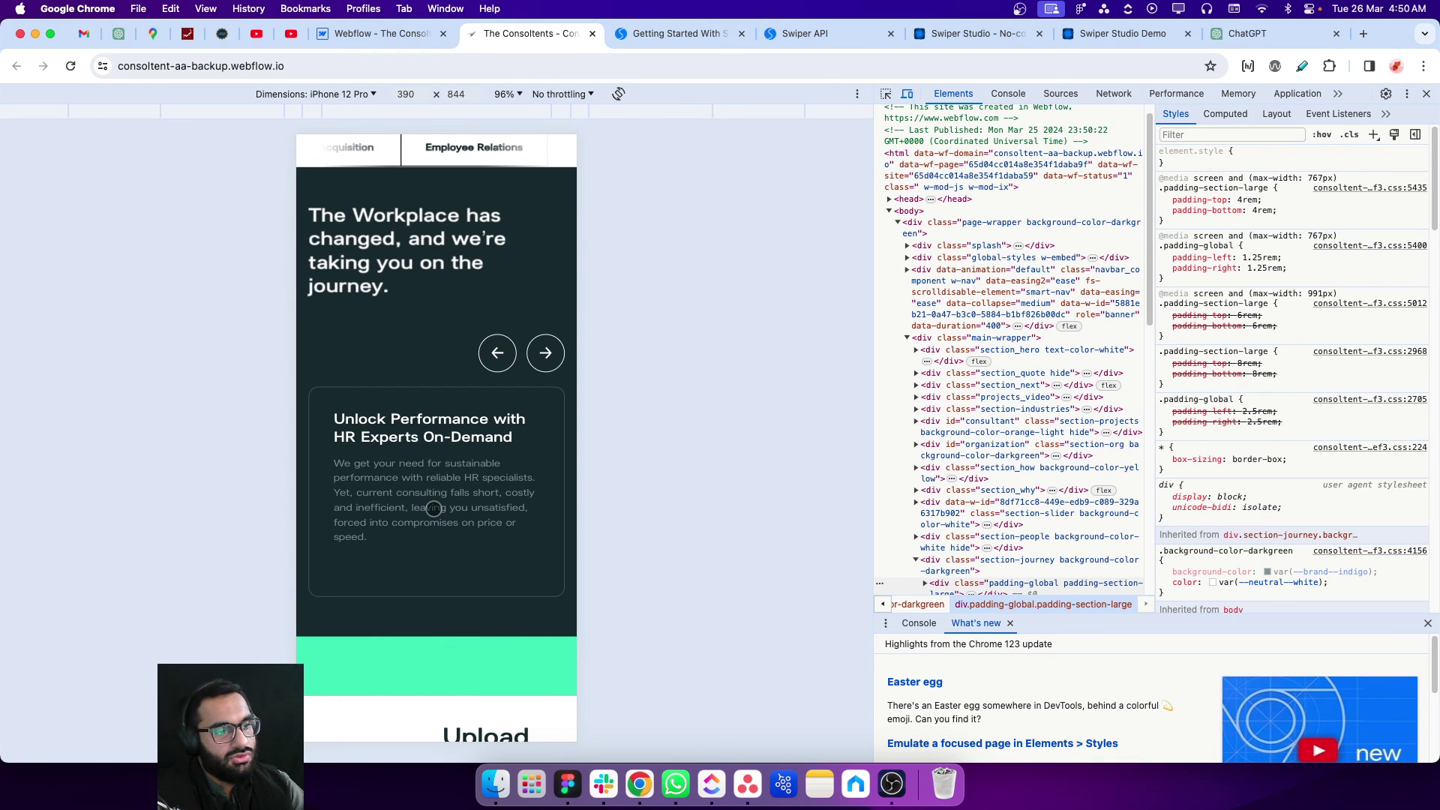
left_click(543, 360)
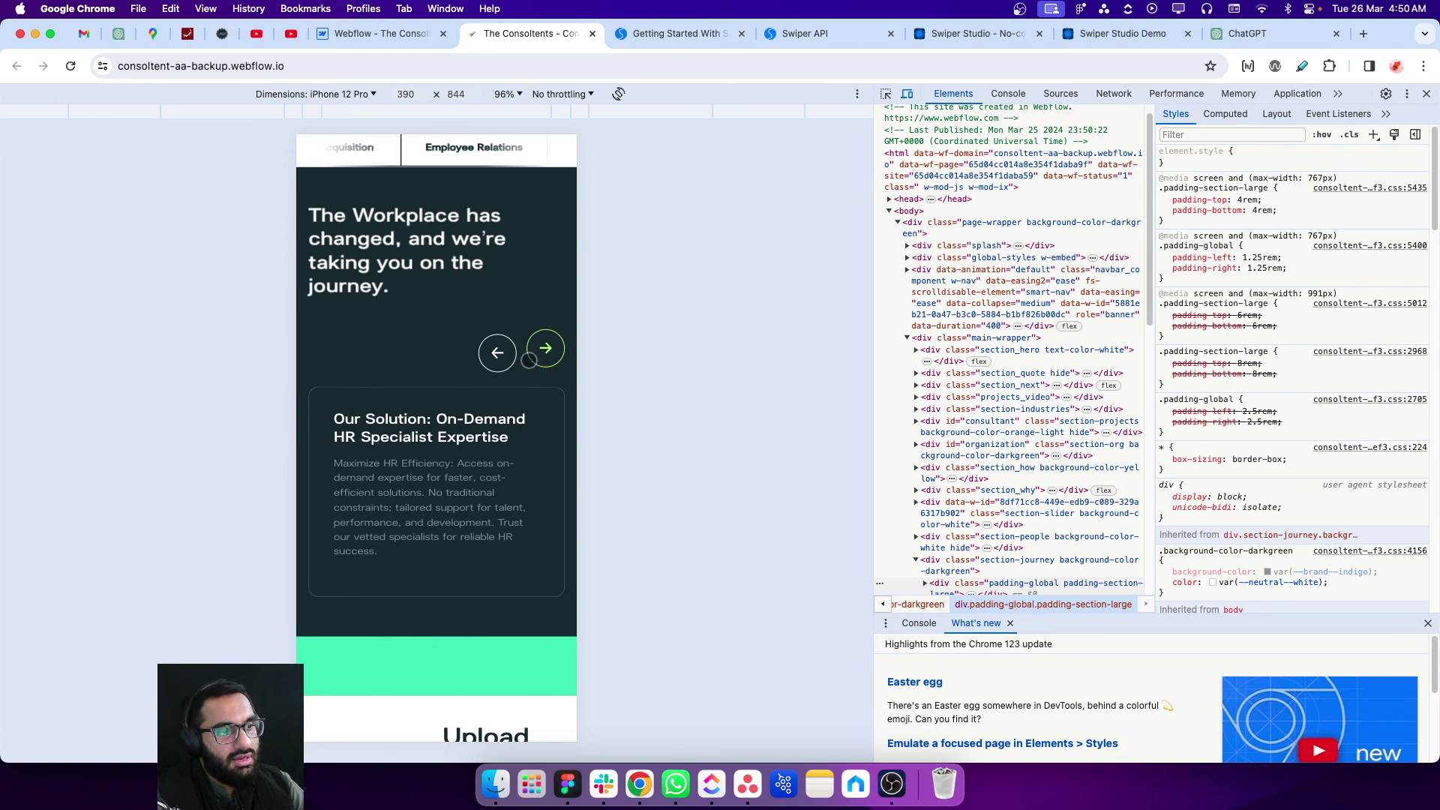
- Move the emulated live slider back one card and return to the Webflow Designer with the publish options closed
left_click(498, 355)
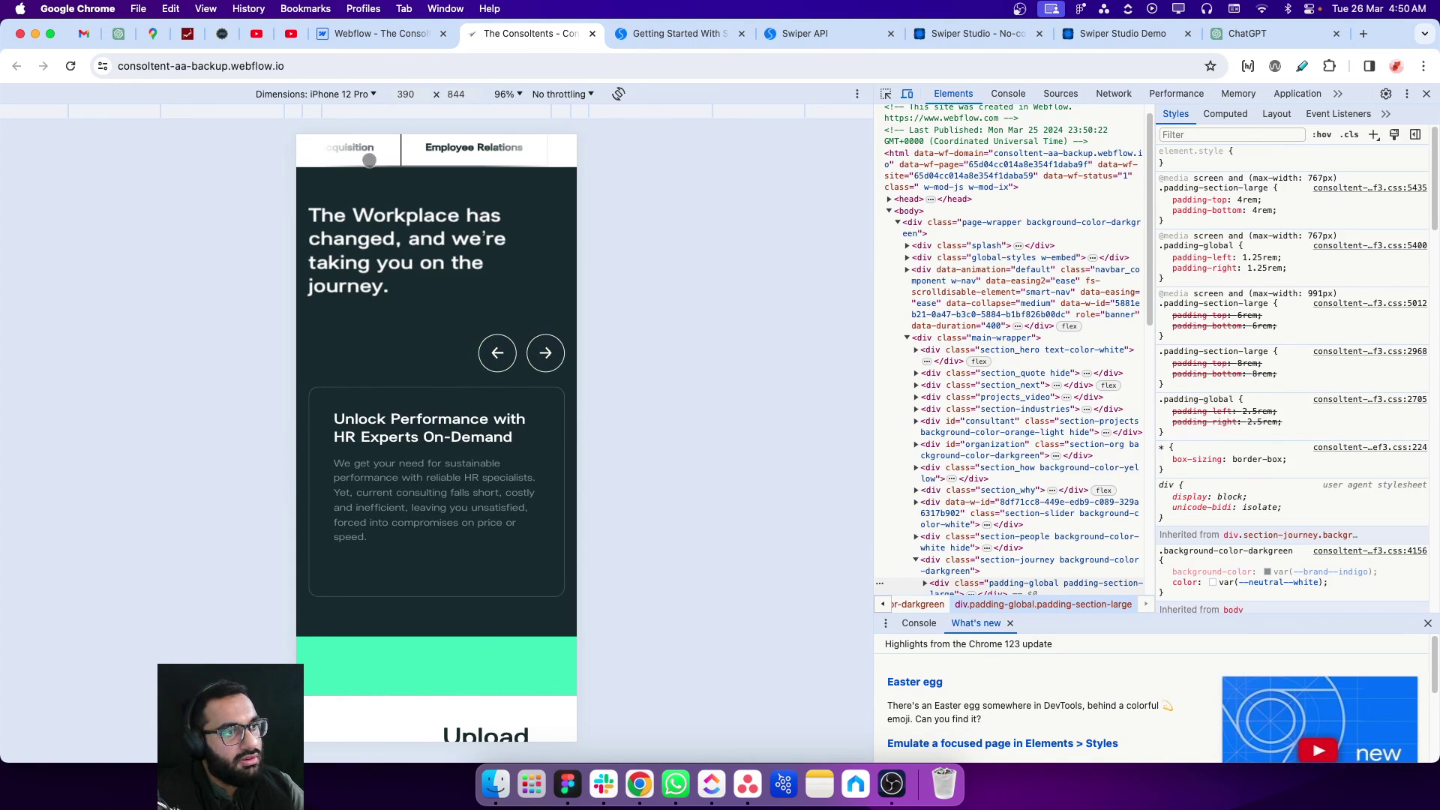
left_click(390, 35)
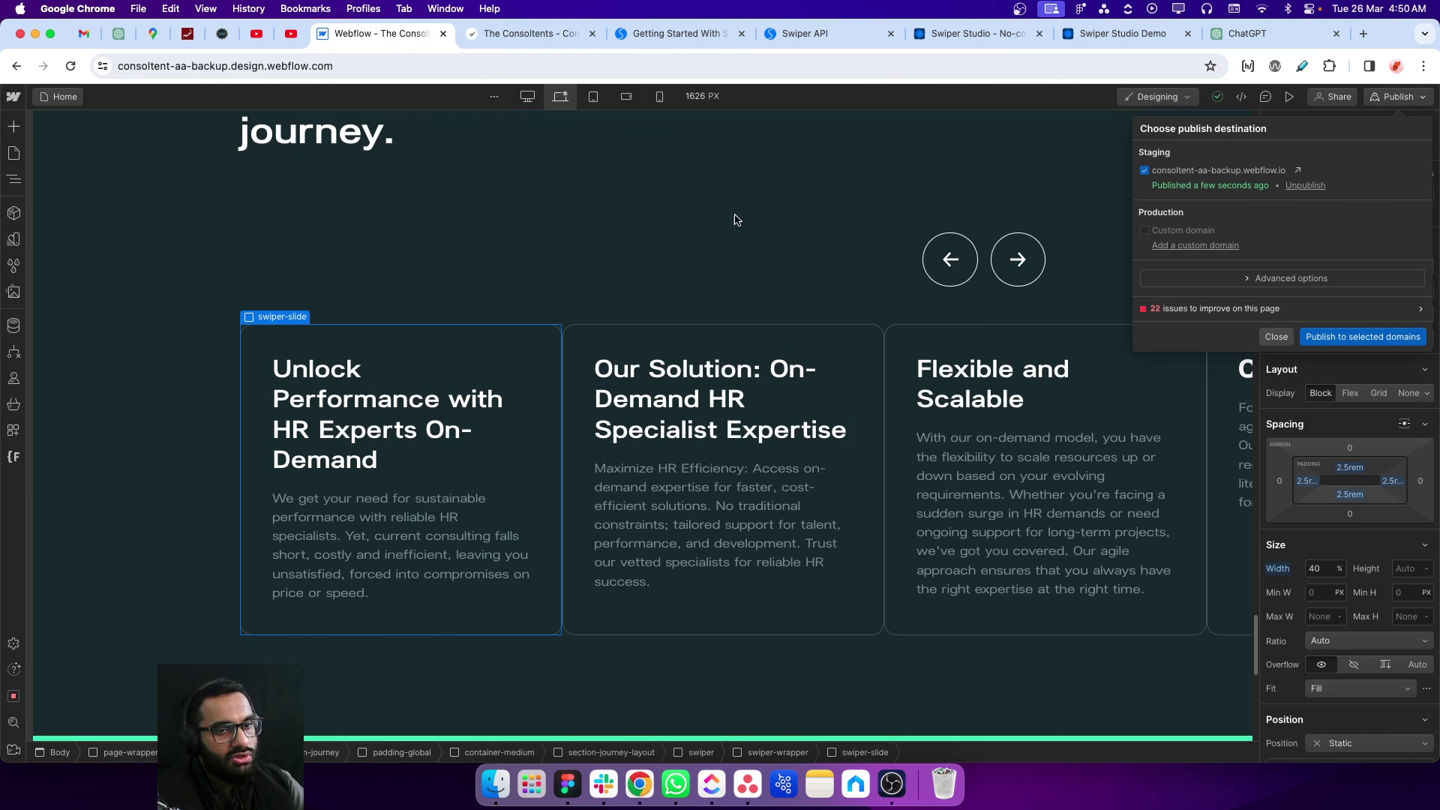
left_click(1262, 335)
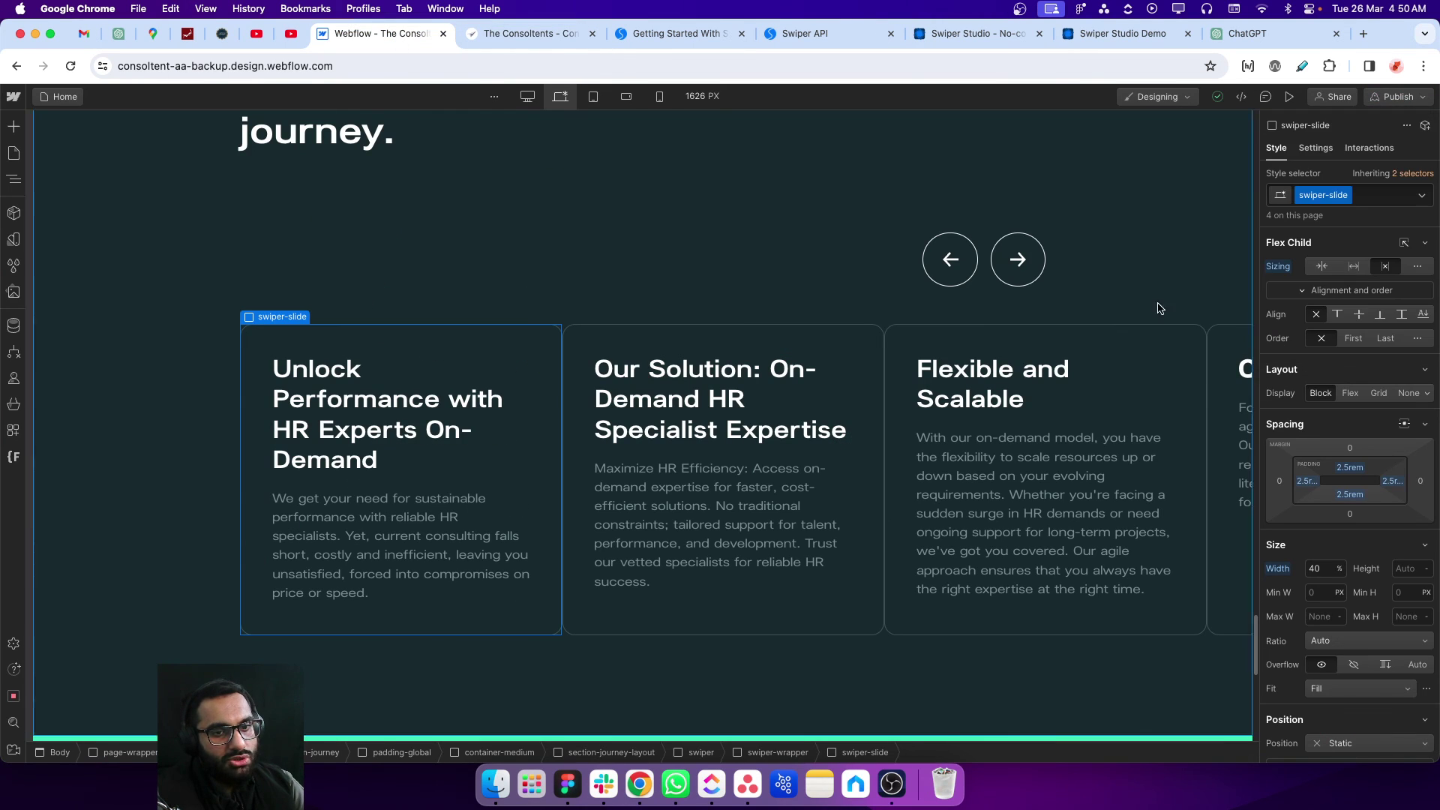
- In the Home page settings, delete the scrollbar block and its comment from the active Swiper script before the </body> tag
left_click(16, 157)
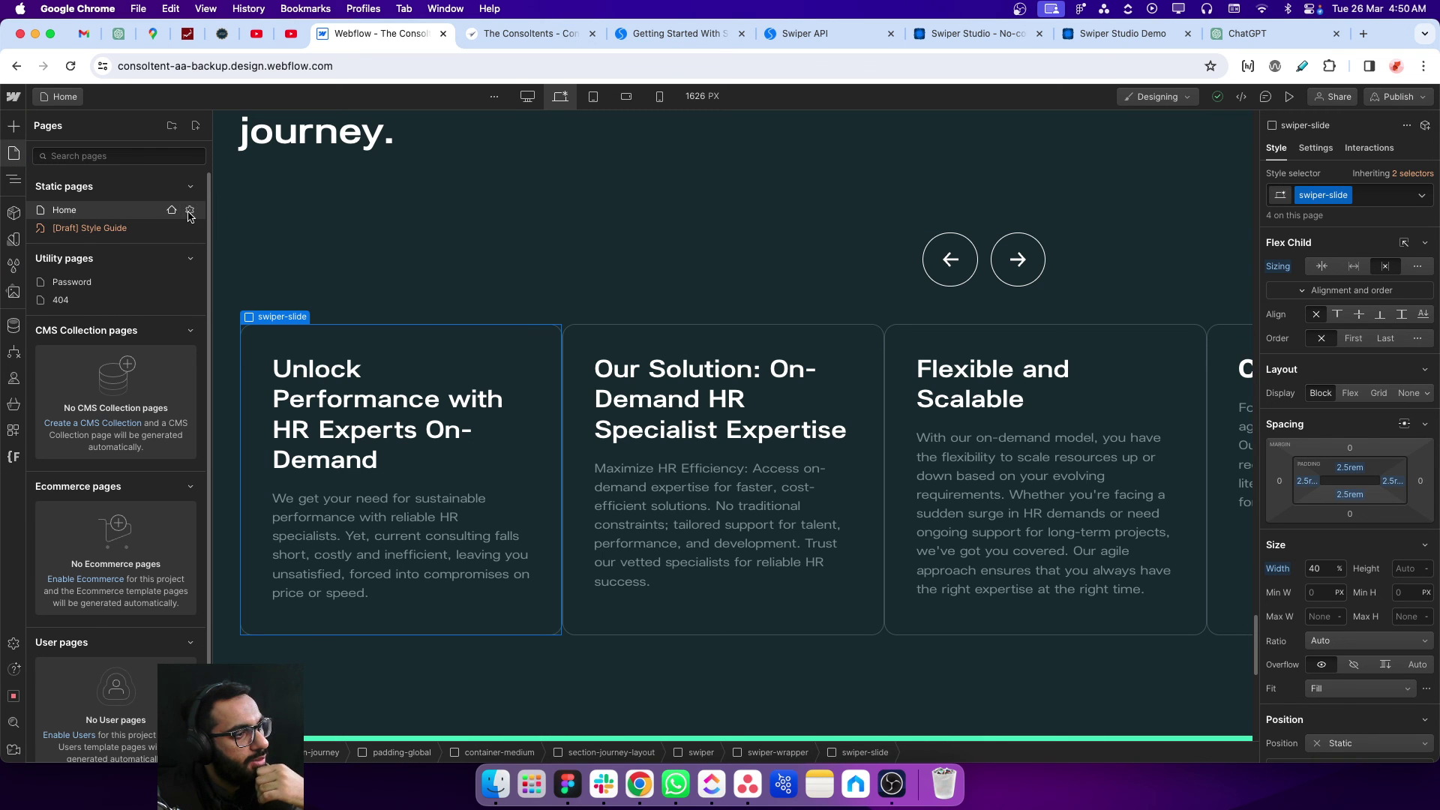
left_click(188, 210)
scroll(410, 454, "down", 10)
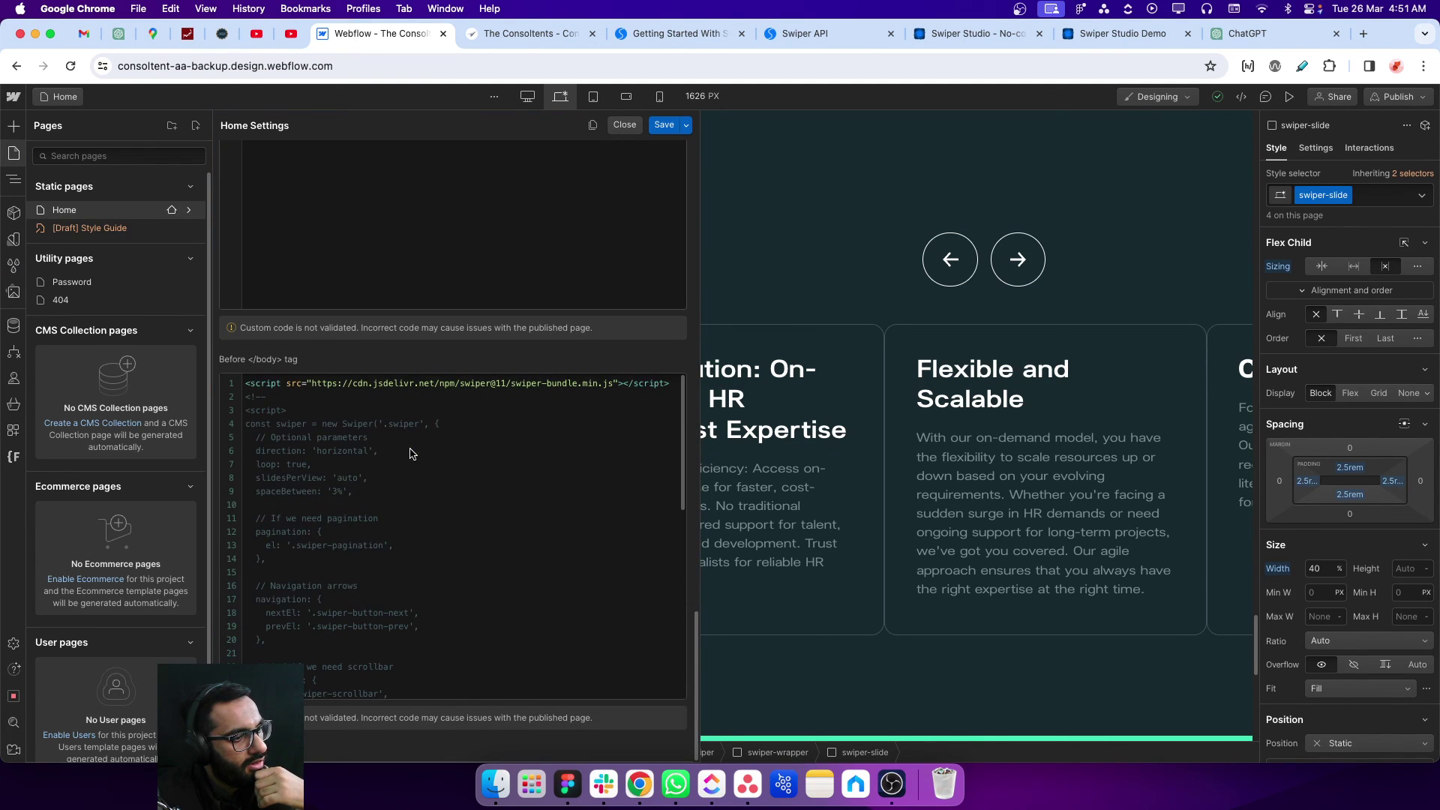
scroll(411, 449, "down", 10)
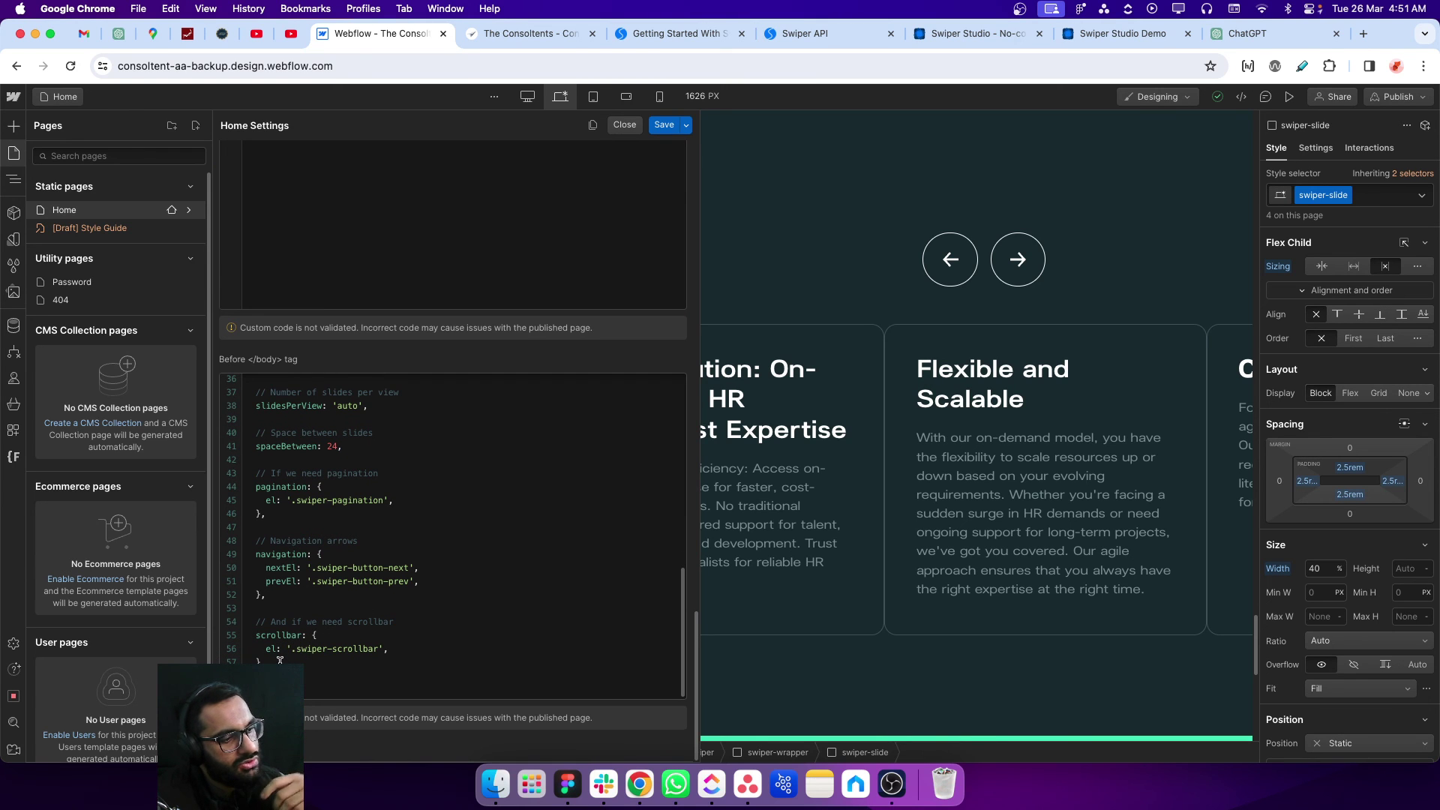
left_click_drag(276, 660, 285, 597)
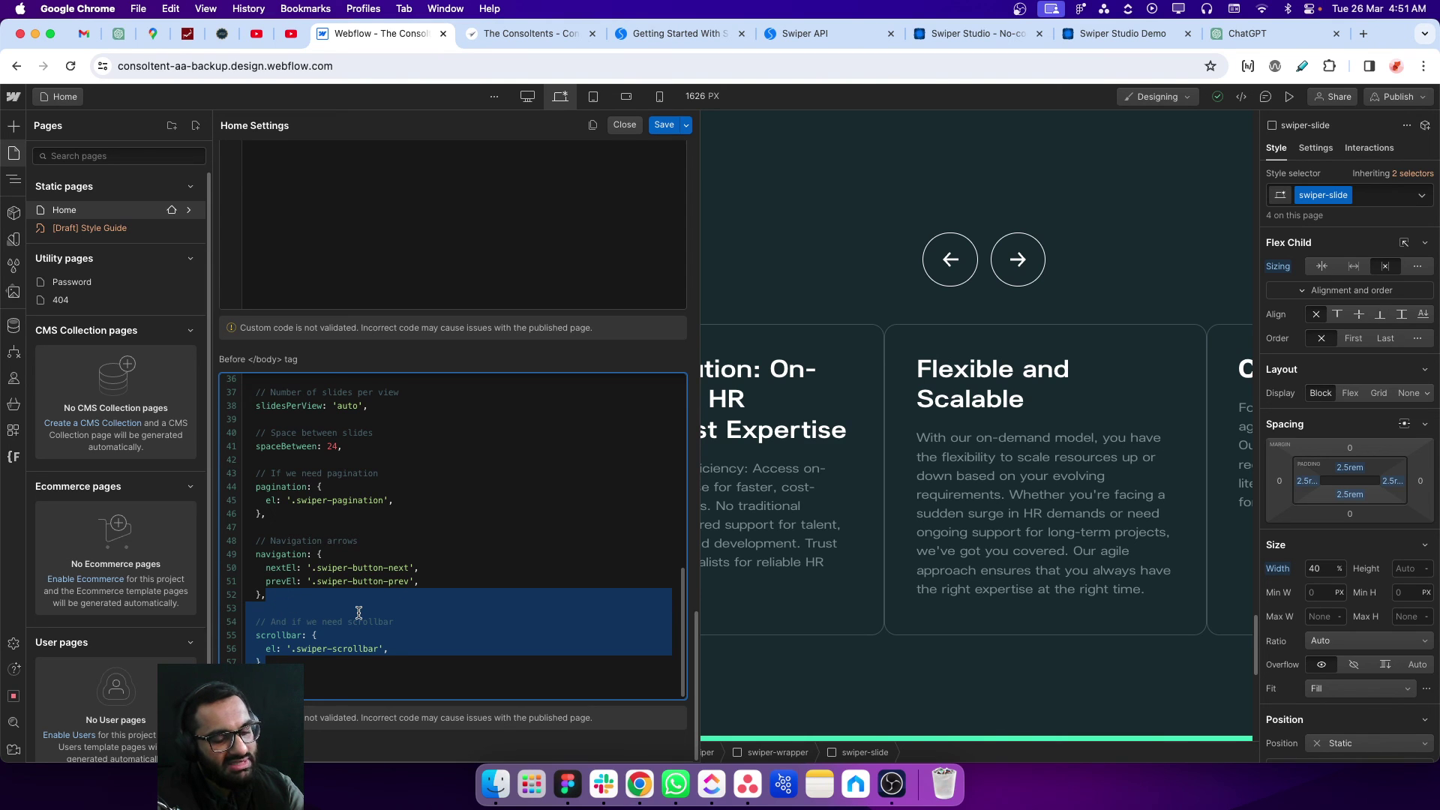
key("BackSpace")
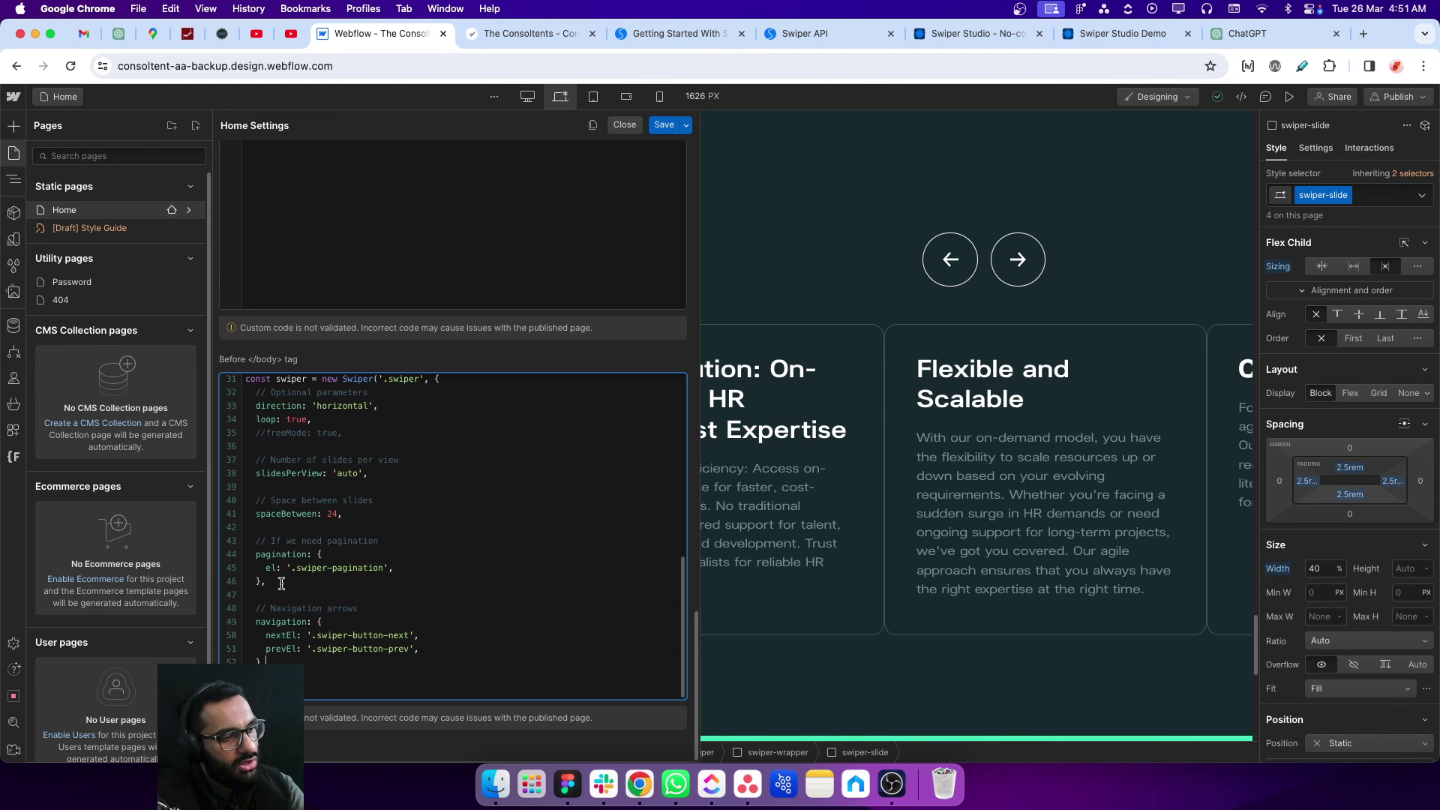
- Delete the pagination block and its "If we need pagination" comment from the active Swiper script, leaving navigation after spaceBetween
left_click_drag(282, 583, 263, 525)
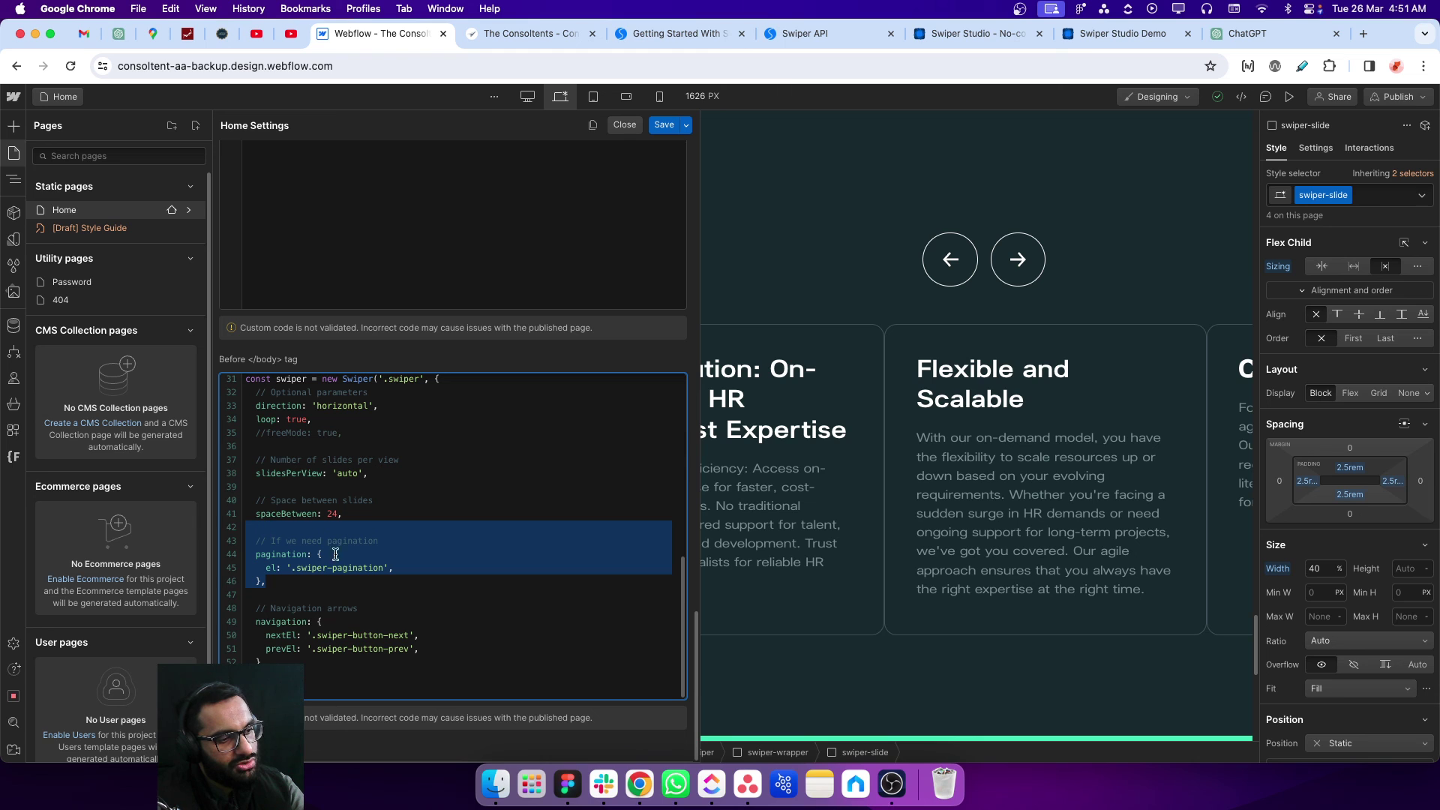
key("BackSpace")
key("BackSpace")
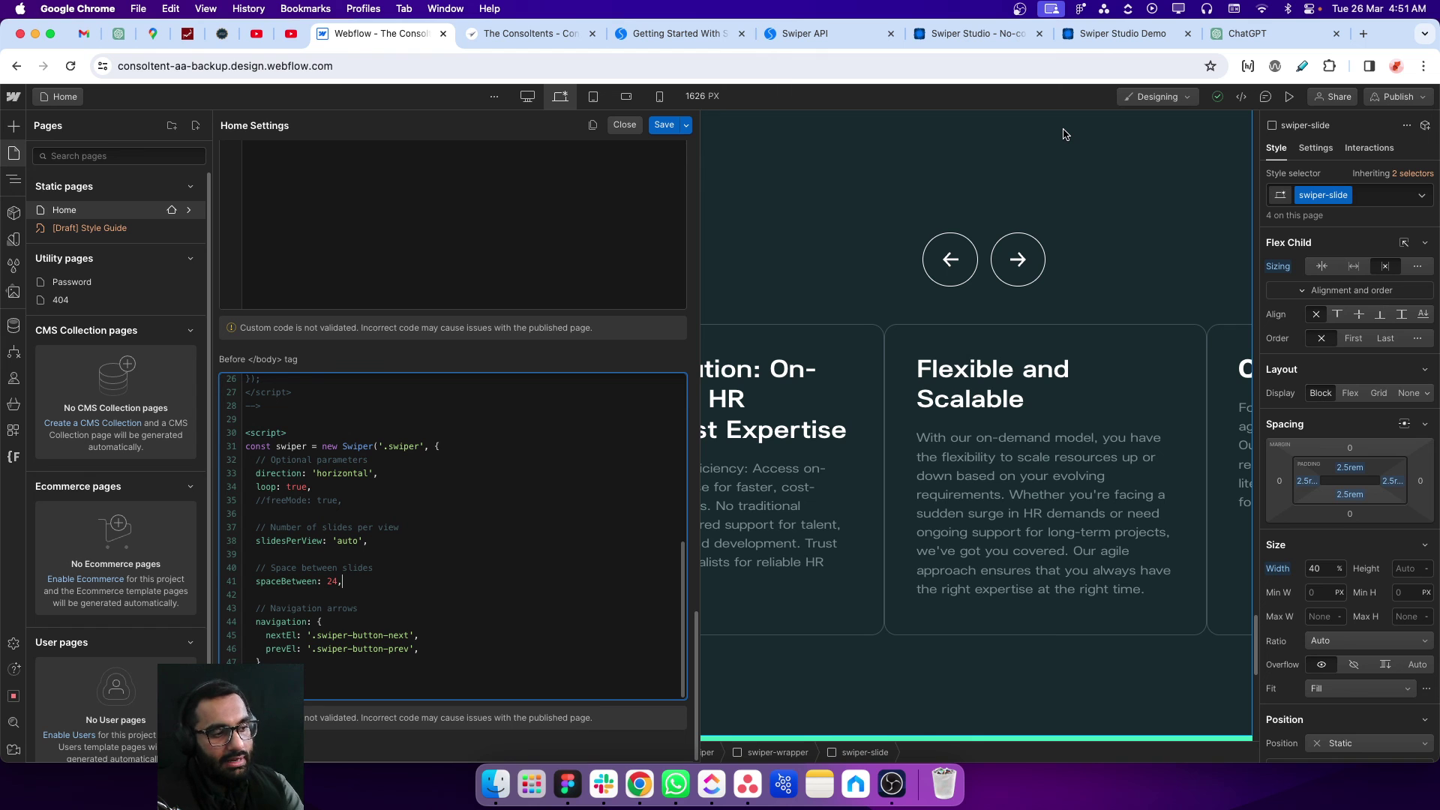
scroll(331, 397, "up", 5)
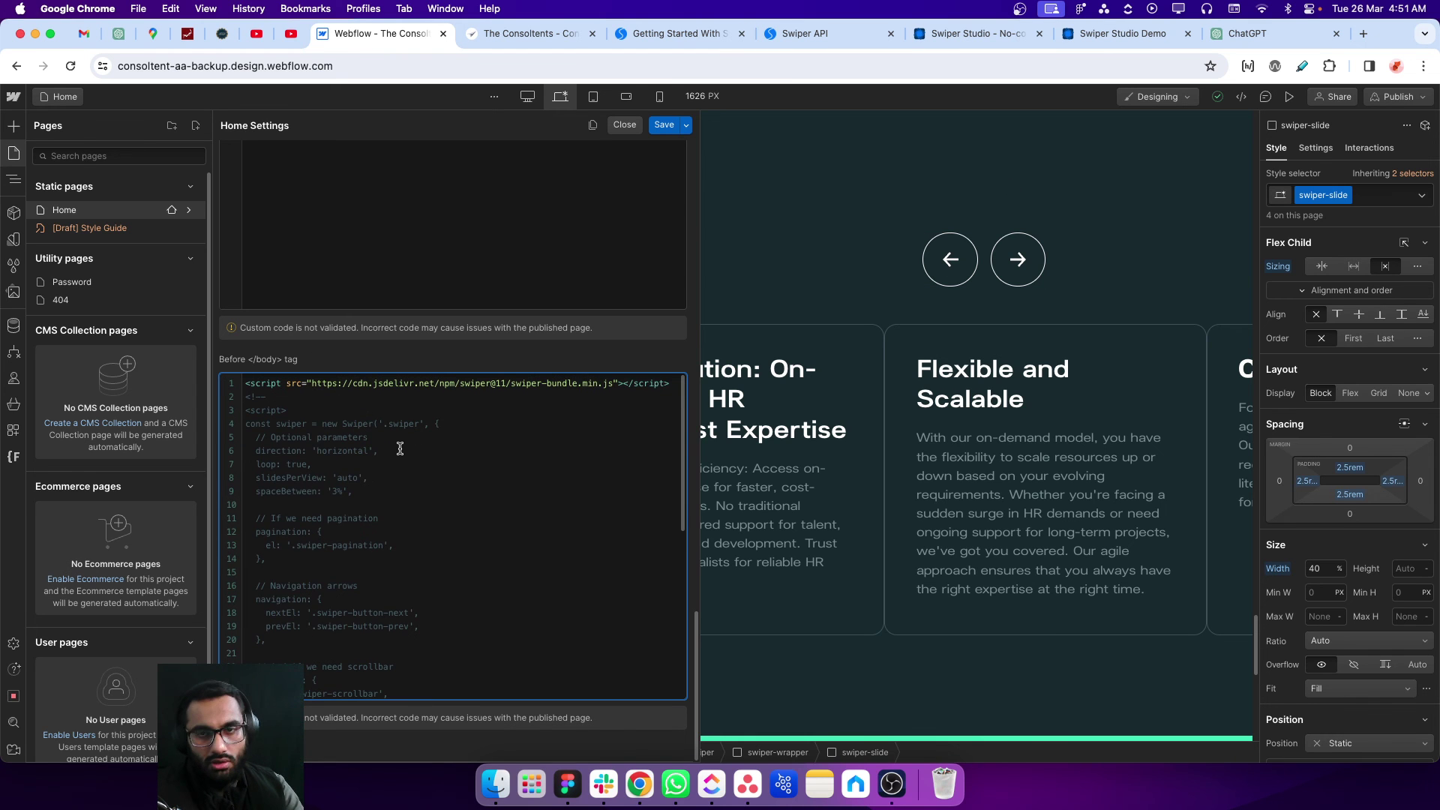